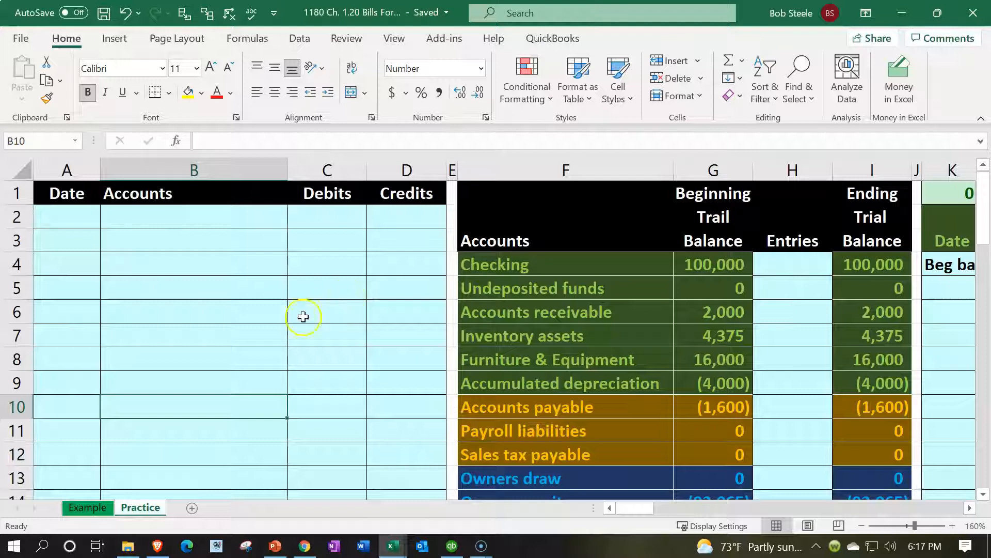
- Switch to the Example sheet holding the completed 1/15, 1/20 and 1/25 bill entries
{"action": "left_click", "coordinate": [103, 507]}
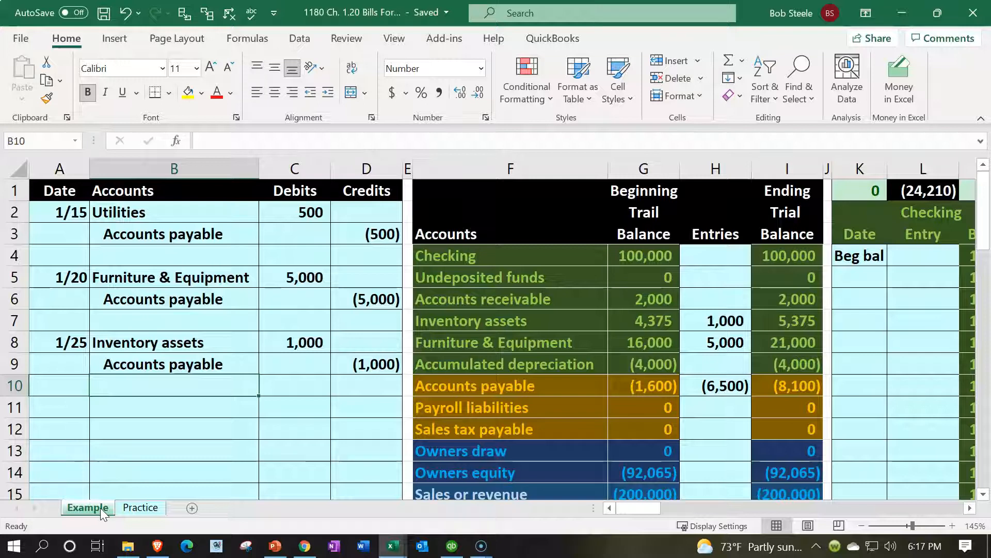
{"action": "left_click", "coordinate": [185, 457]}
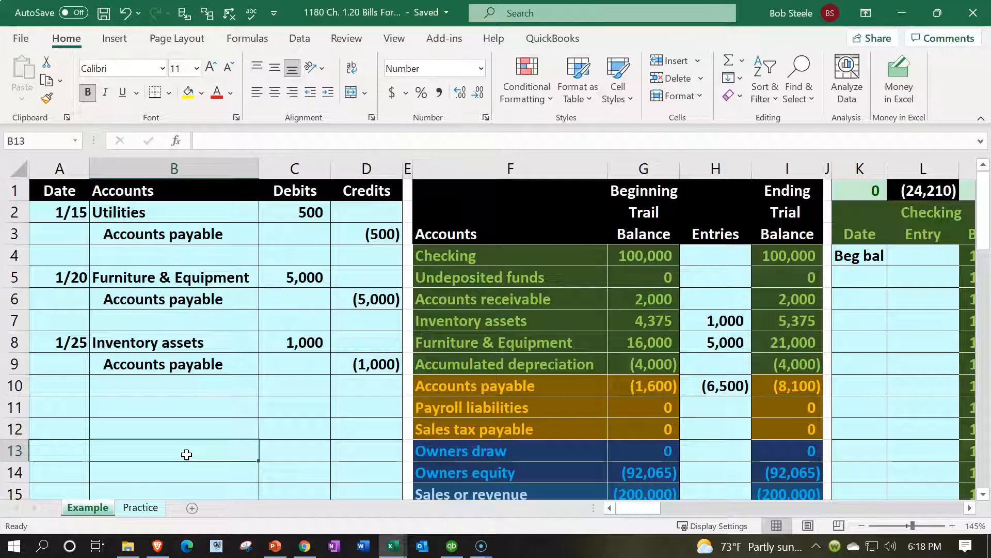
{"action": "scroll", "coordinate": [186, 455], "scroll_direction": "down", "scroll_amount": 6}
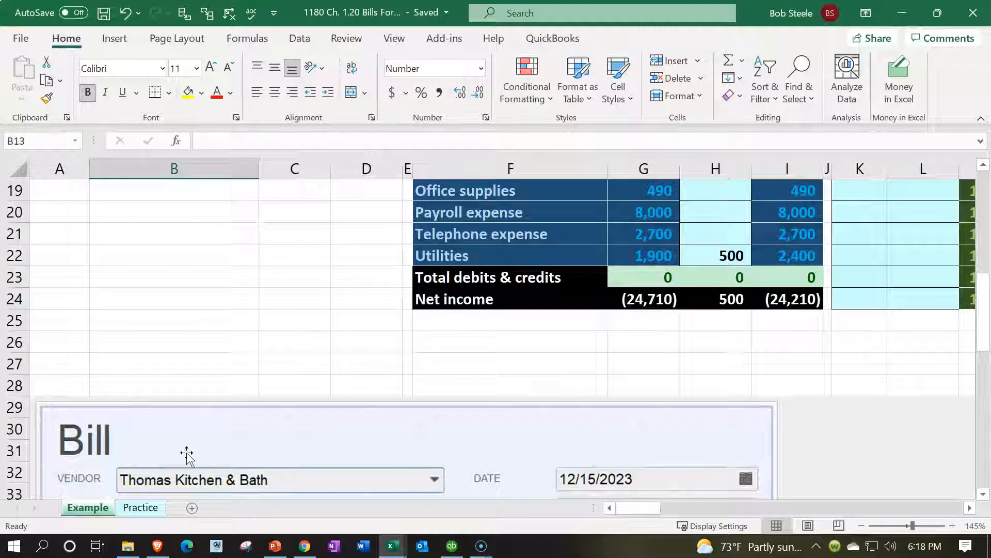
{"action": "scroll", "coordinate": [186, 454], "scroll_direction": "down", "scroll_amount": 3}
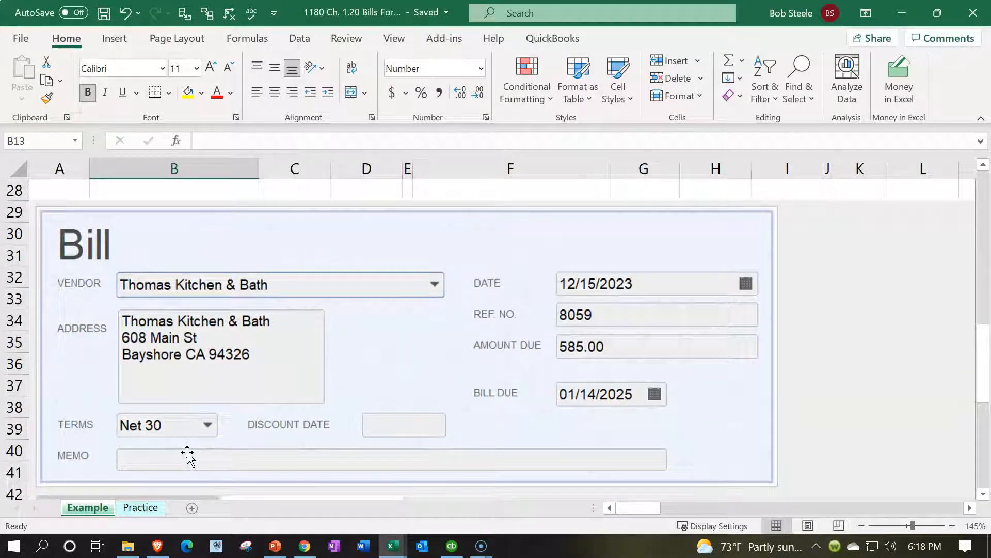
{"action": "scroll", "coordinate": [187, 455], "scroll_direction": "down", "scroll_amount": 3}
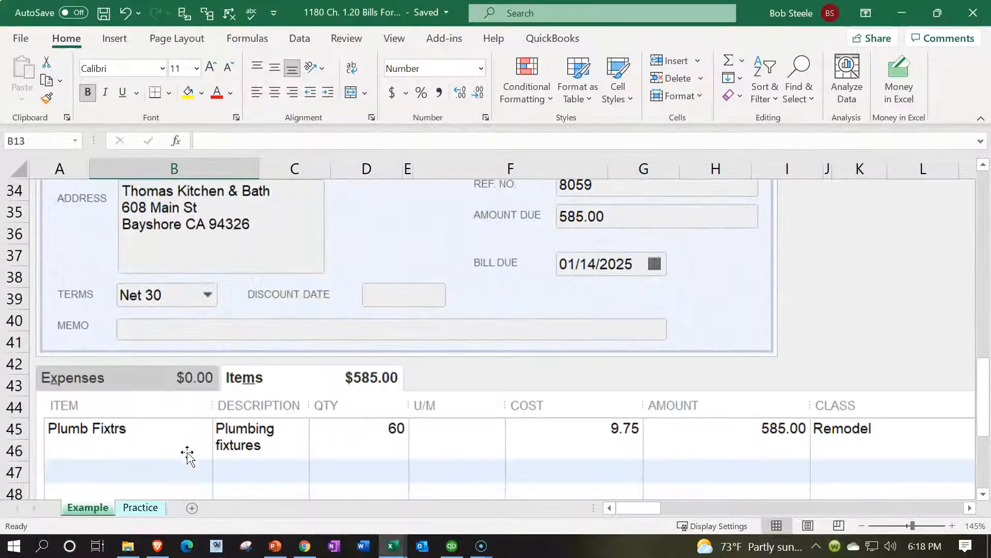
{"action": "scroll", "coordinate": [187, 455], "scroll_direction": "up", "scroll_amount": 3}
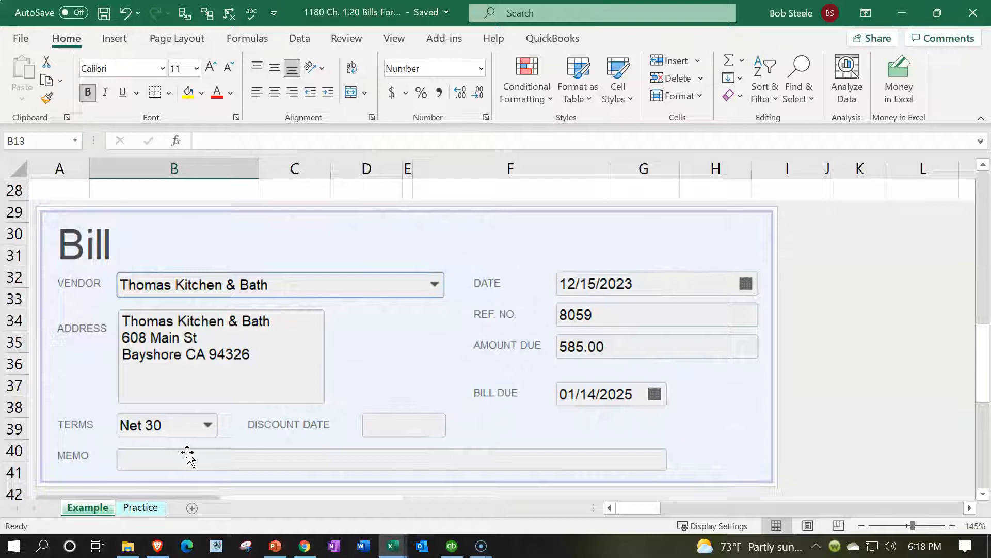
{"action": "scroll", "coordinate": [188, 455], "scroll_direction": "up", "scroll_amount": 8}
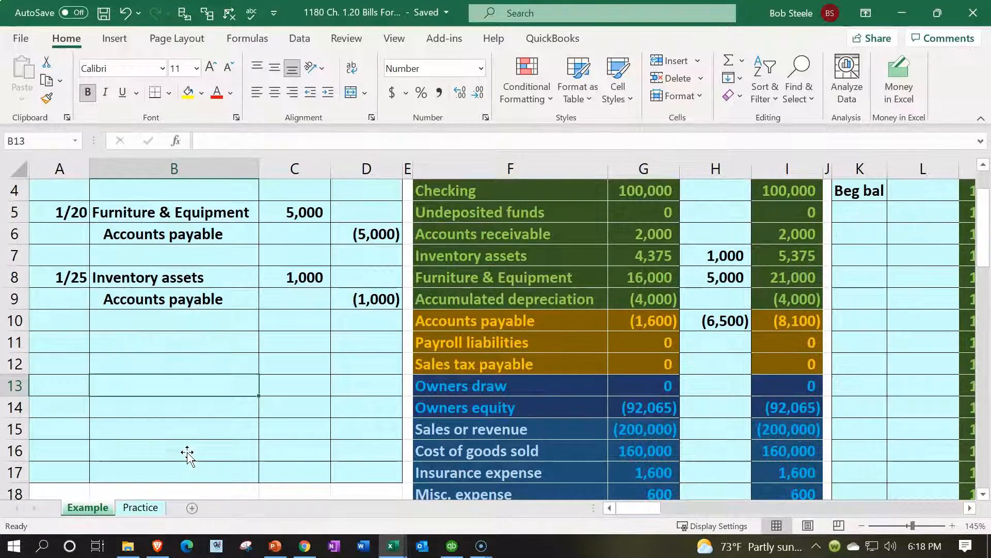
{"action": "scroll", "coordinate": [188, 455], "scroll_direction": "up", "scroll_amount": 1}
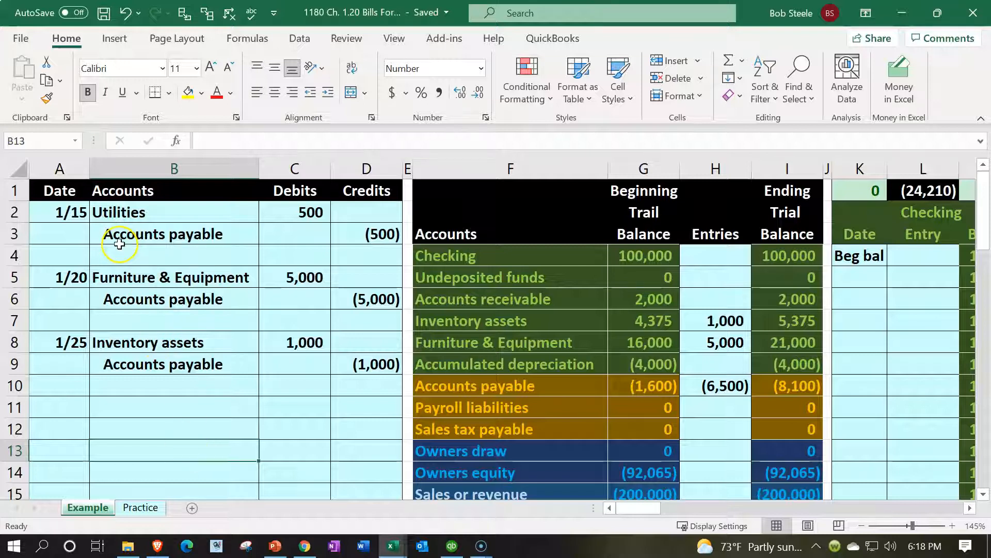
- Review the 1/15 entry's Accounts payable credit and Utilities debit lines on the Example sheet
{"action": "left_click_drag", "start_coordinate": [137, 232], "coordinate": [375, 232]}
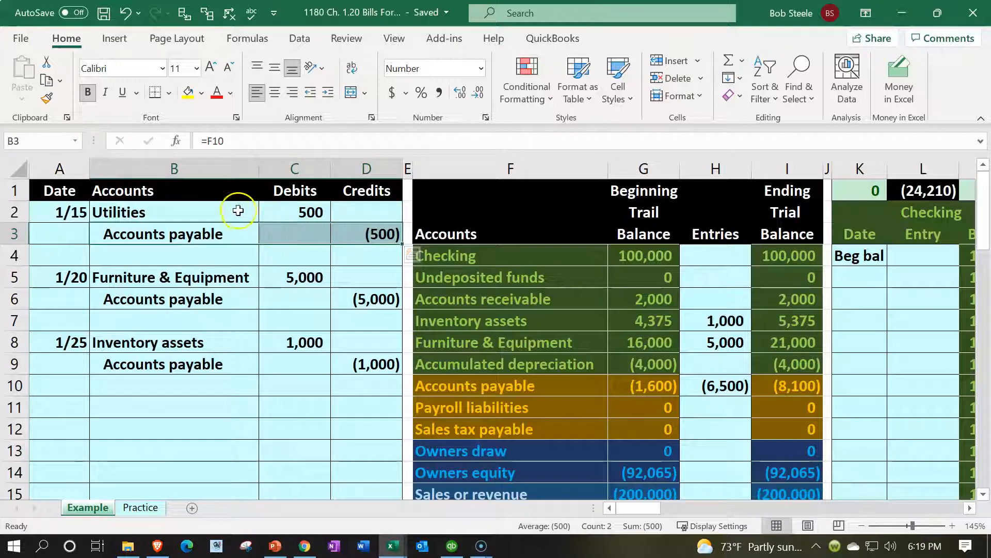
{"action": "left_click", "coordinate": [260, 211]}
{"action": "left_click_drag", "start_coordinate": [260, 211], "coordinate": [369, 212]}
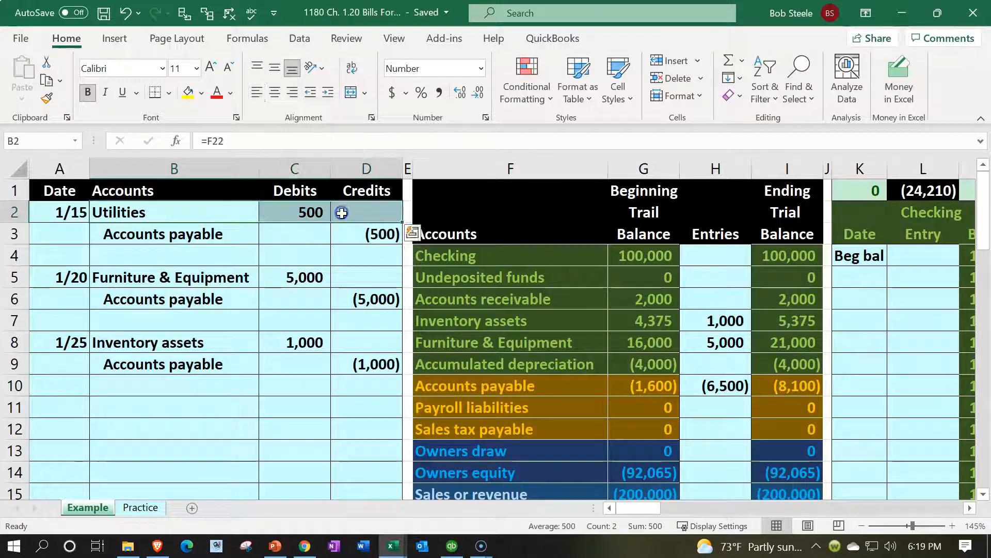
- Review the 1/20 and 1/25 Accounts payable and Furniture & Equipment lines, then go to Practice
{"action": "left_click_drag", "start_coordinate": [233, 291], "coordinate": [343, 297]}
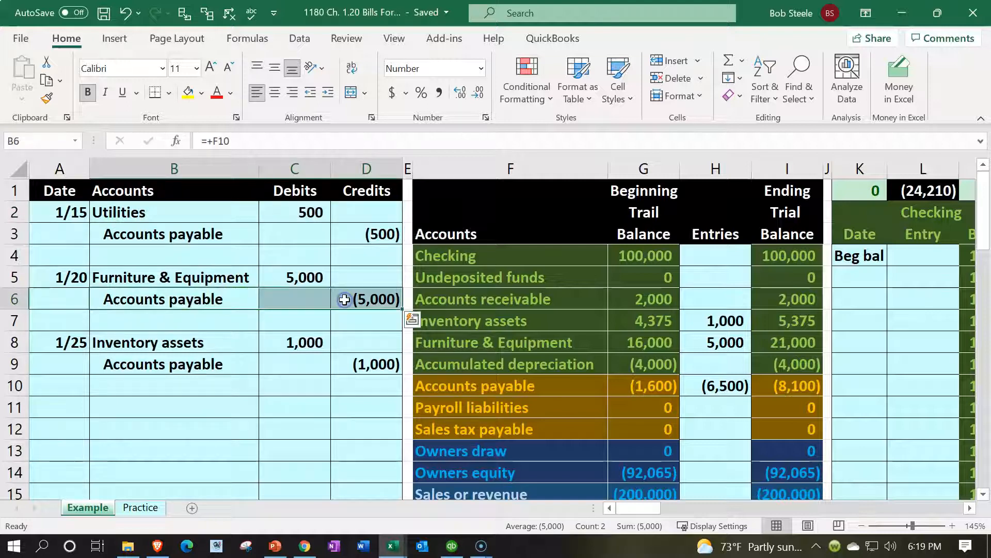
{"action": "left_click_drag", "start_coordinate": [224, 281], "coordinate": [331, 280]}
{"action": "left_click_drag", "start_coordinate": [248, 367], "coordinate": [365, 361]}
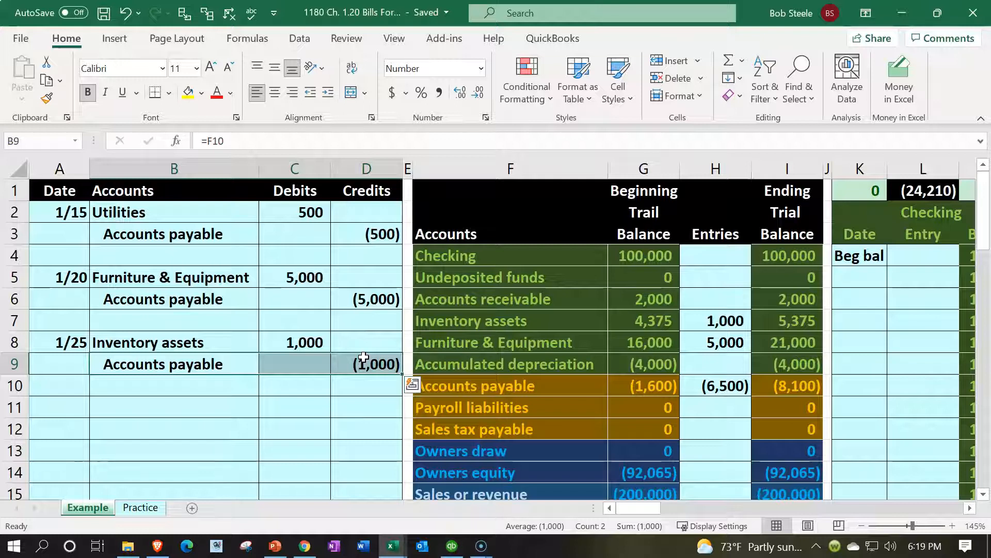
{"action": "left_click", "coordinate": [148, 507]}
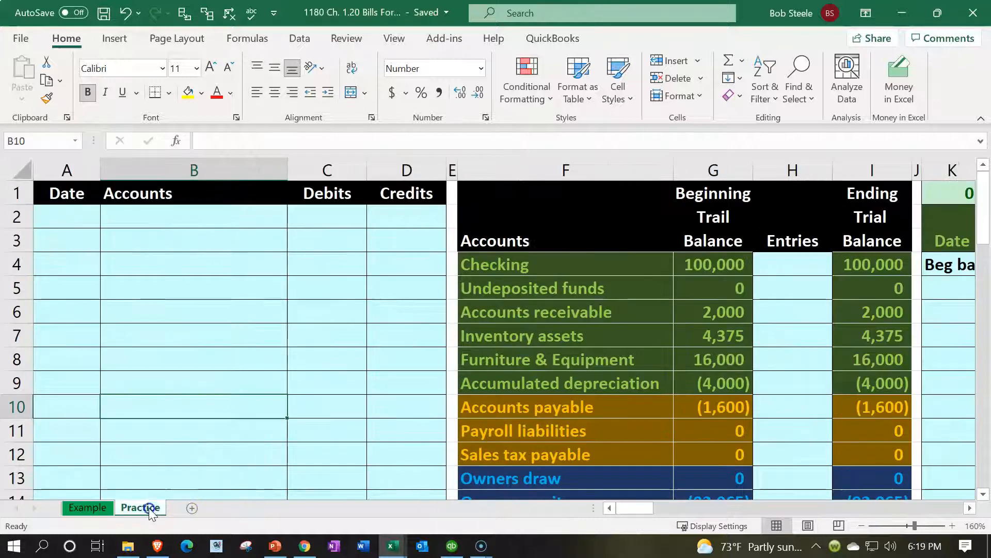
- Enter the date 1/15 in cell A2 of the Practice sheet
{"action": "left_click", "coordinate": [177, 341]}
{"action": "left_click", "coordinate": [77, 217]}
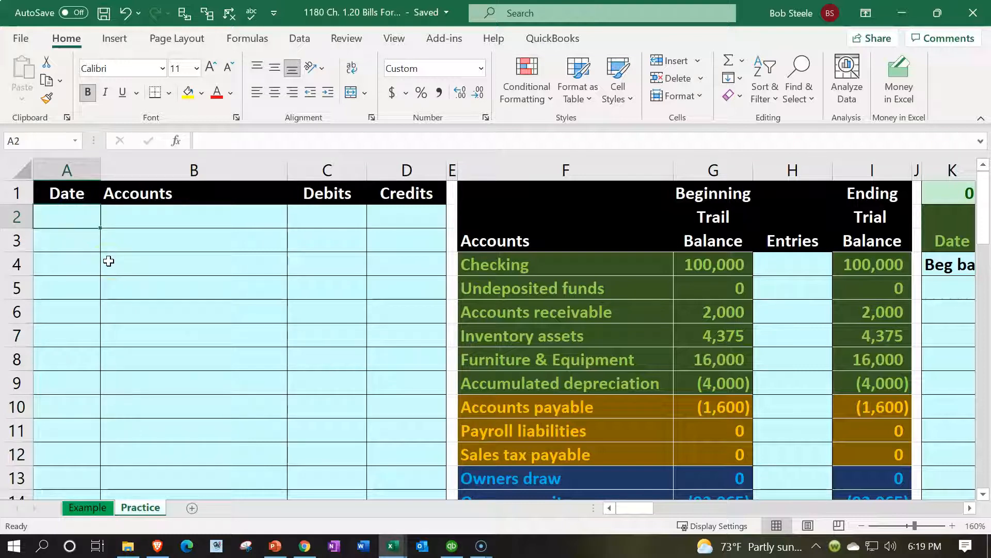
{"action": "type", "text": "1/15"}
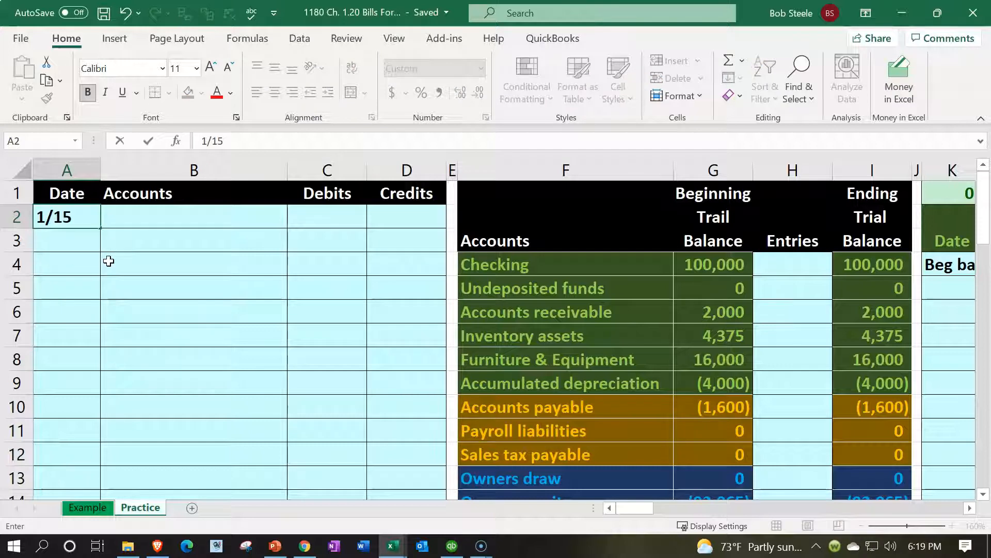
{"action": "key", "text": "Tab"}
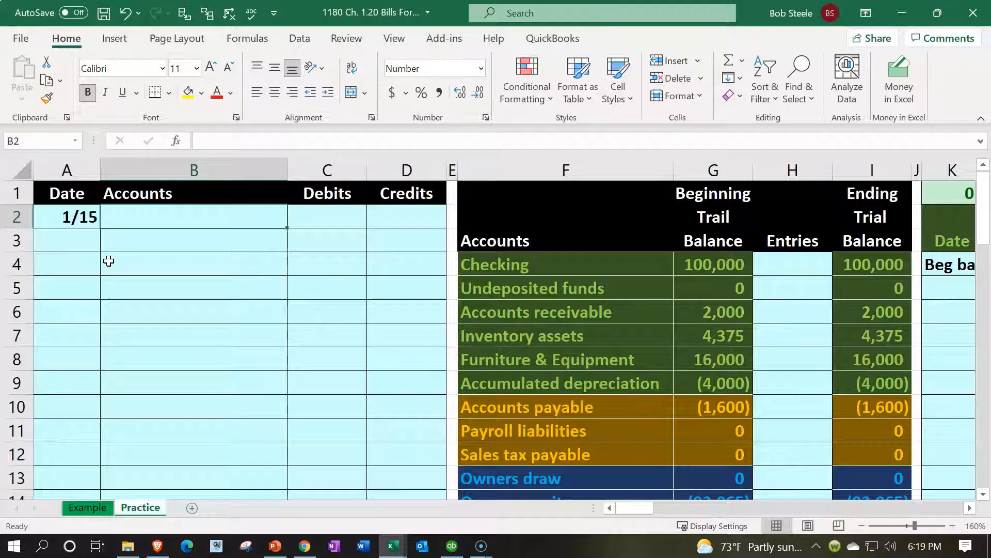
{"action": "scroll", "coordinate": [213, 307], "scroll_direction": "down", "scroll_amount": 9}
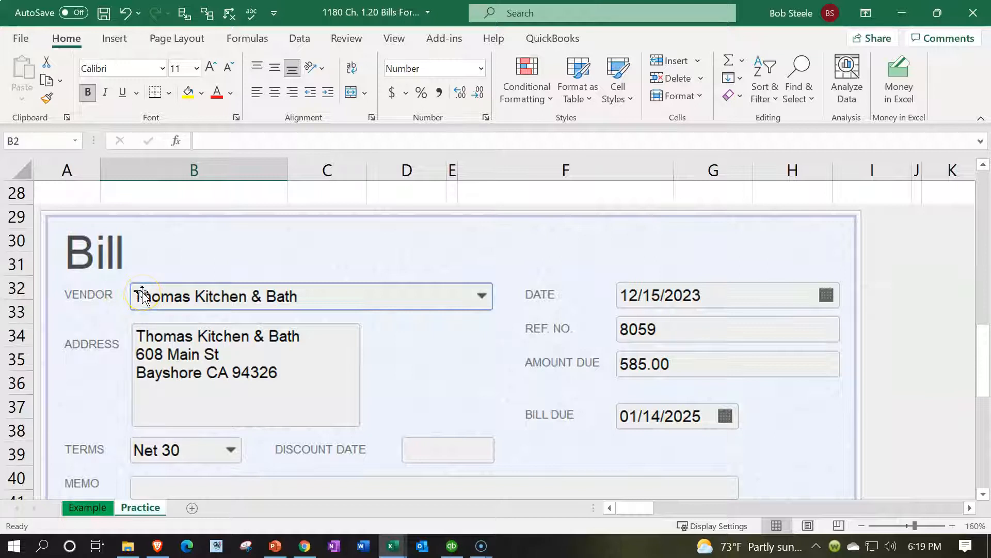
{"action": "scroll", "coordinate": [568, 299], "scroll_direction": "down", "scroll_amount": 2}
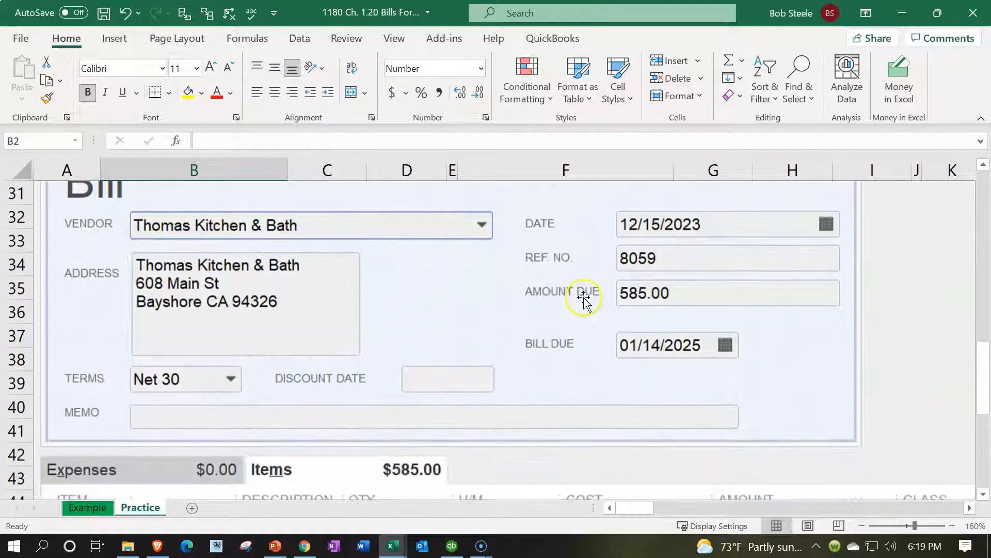
{"action": "scroll", "coordinate": [598, 292], "scroll_direction": "down", "scroll_amount": 2}
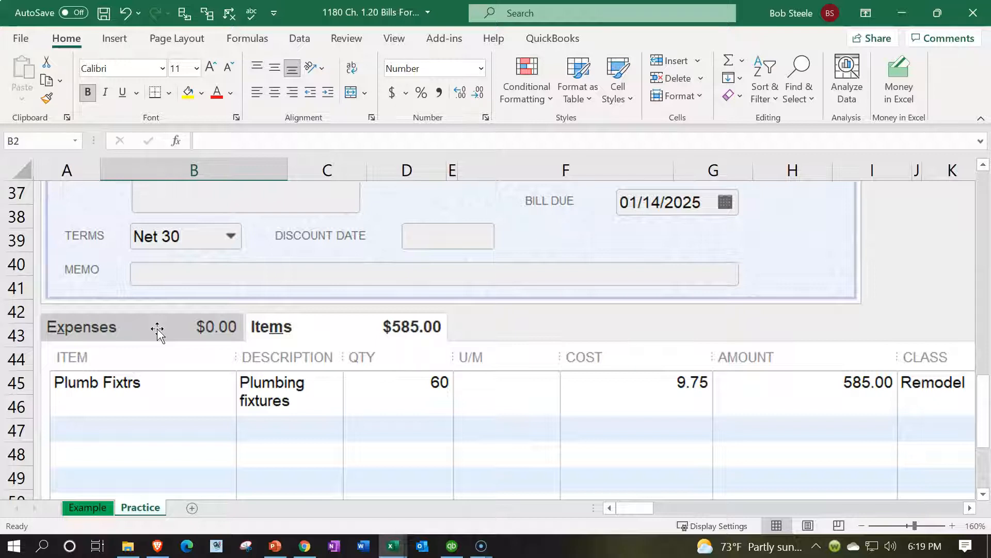
{"action": "scroll", "coordinate": [158, 333], "scroll_direction": "up", "scroll_amount": 12}
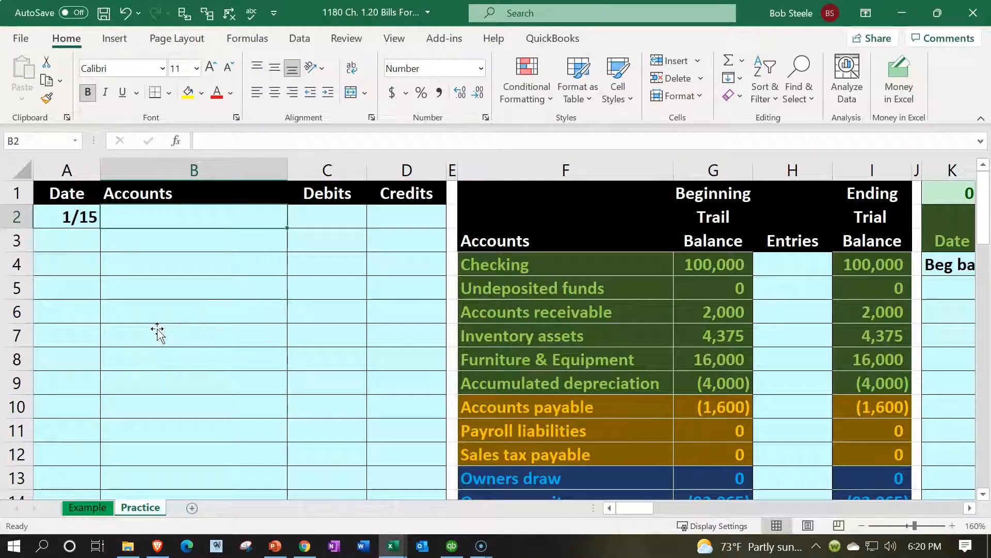
- Link cell B2 to the Utilities account name in F22 of the trial balance
{"action": "type", "text": "="}
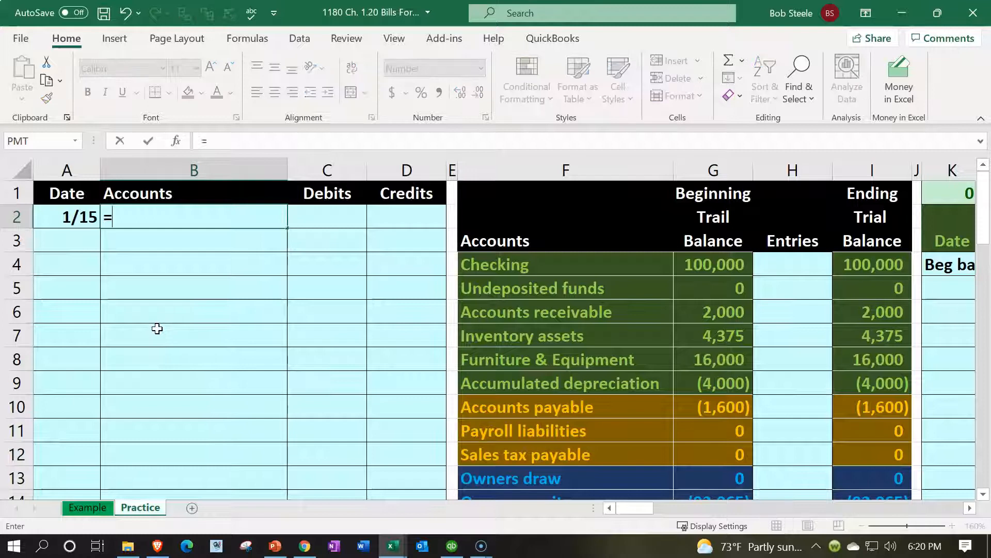
{"action": "key", "text": "Down"}
{"action": "key", "text": "Down"}
{"action": "key", "text": "Down"}
{"action": "key", "text": "Down"}
{"action": "key", "text": "Down"}
{"action": "key", "text": "Down"}
{"action": "key", "text": "Down"}
{"action": "key", "text": "Down"}
{"action": "key", "text": "Down"}
{"action": "key", "text": "Down"}
{"action": "key", "text": "Down"}
{"action": "key", "text": "Down"}
{"action": "key", "text": "Down"}
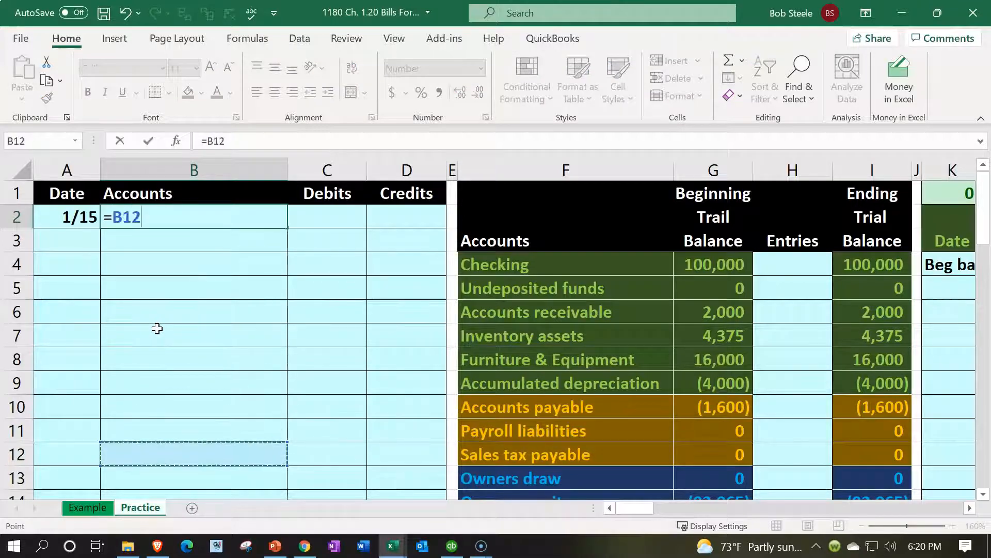
{"action": "key", "text": "Down"}
{"action": "key", "text": "Down"}
{"action": "key", "text": "Down"}
{"action": "key", "text": "Down"}
{"action": "key", "text": "Right"}
{"action": "key", "text": "Right"}
{"action": "key", "text": "Right"}
{"action": "key", "text": "Down"}
{"action": "key", "text": "Down"}
{"action": "key", "text": "Down"}
{"action": "key", "text": "Right"}
{"action": "key", "text": "Return"}
{"action": "key", "text": "Up"}
{"action": "key", "text": "Left"}
{"action": "key", "text": "Up"}
{"action": "key", "text": "Down"}
{"action": "key", "text": "Down"}
{"action": "key", "text": "Right"}
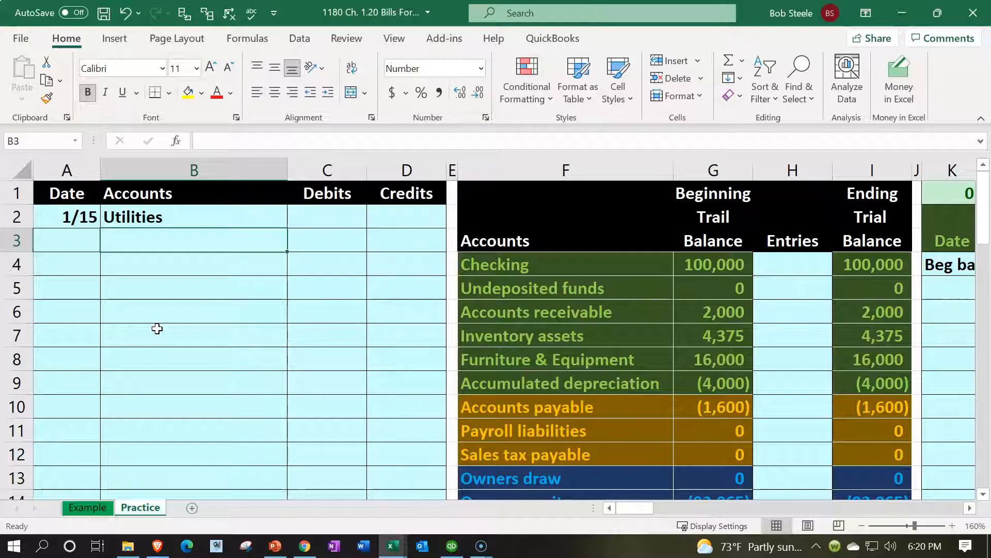
- Link cell B3 to the Accounts payable account name in F10
{"action": "type", "text": "="}
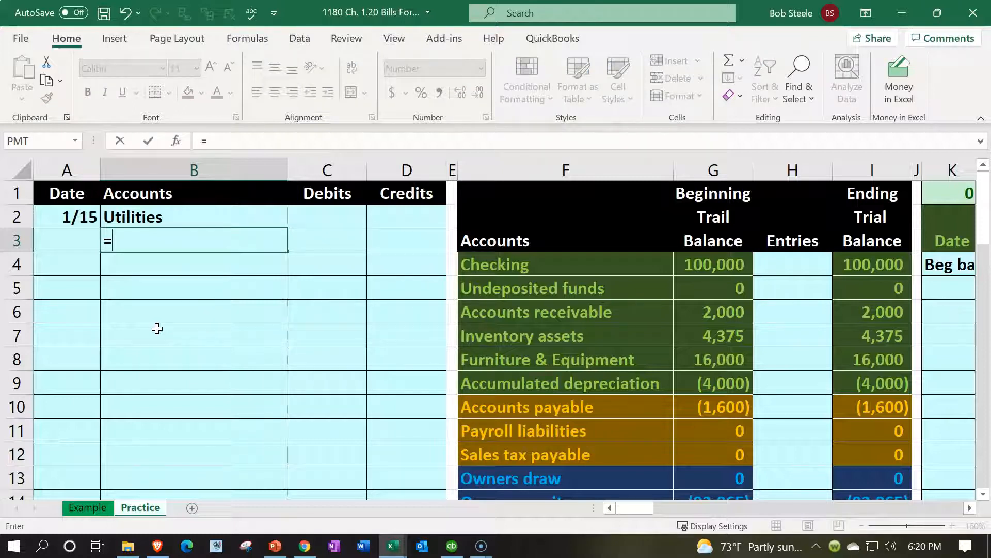
{"action": "key", "text": "Down"}
{"action": "key", "text": "Down"}
{"action": "key", "text": "Down"}
{"action": "key", "text": "Down"}
{"action": "key", "text": "Down"}
{"action": "key", "text": "Down"}
{"action": "key", "text": "Down"}
{"action": "key", "text": "Right"}
{"action": "key", "text": "Right"}
{"action": "key", "text": "Right"}
{"action": "key", "text": "Right"}
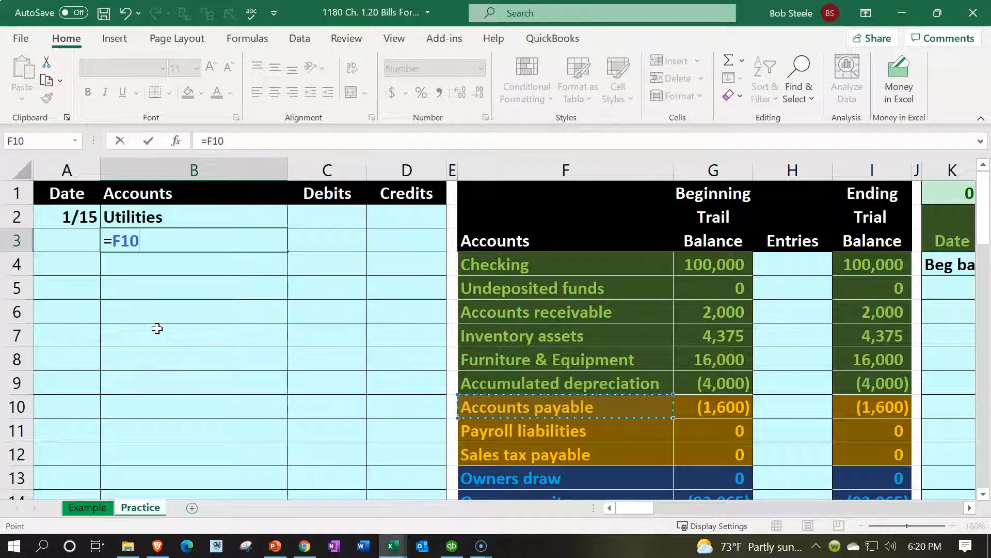
{"action": "key", "text": "Return"}
{"action": "key", "text": "Right"}
{"action": "key", "text": "Up"}
{"action": "key", "text": "Up"}
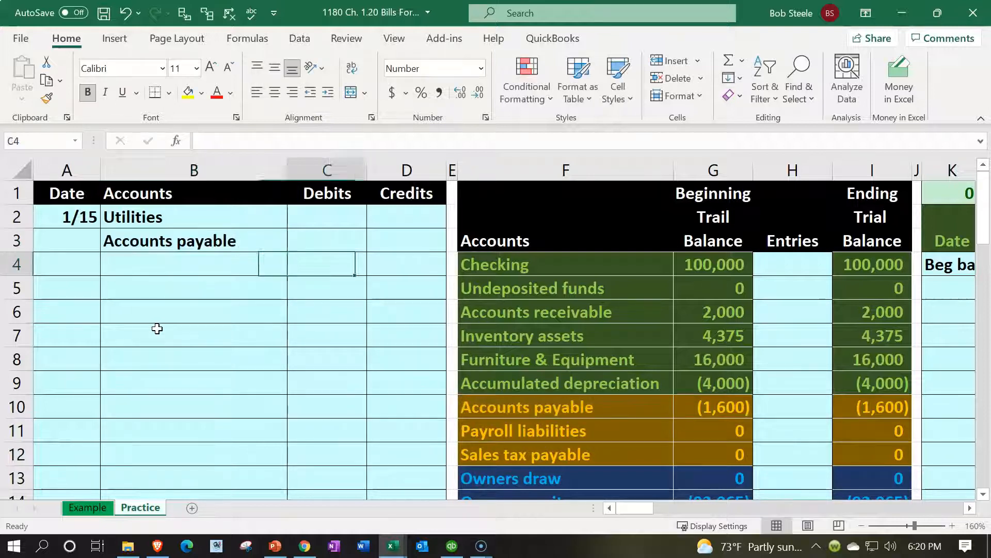
- Enter 500 as the Utilities debit in C2
{"action": "type", "text": "500"}
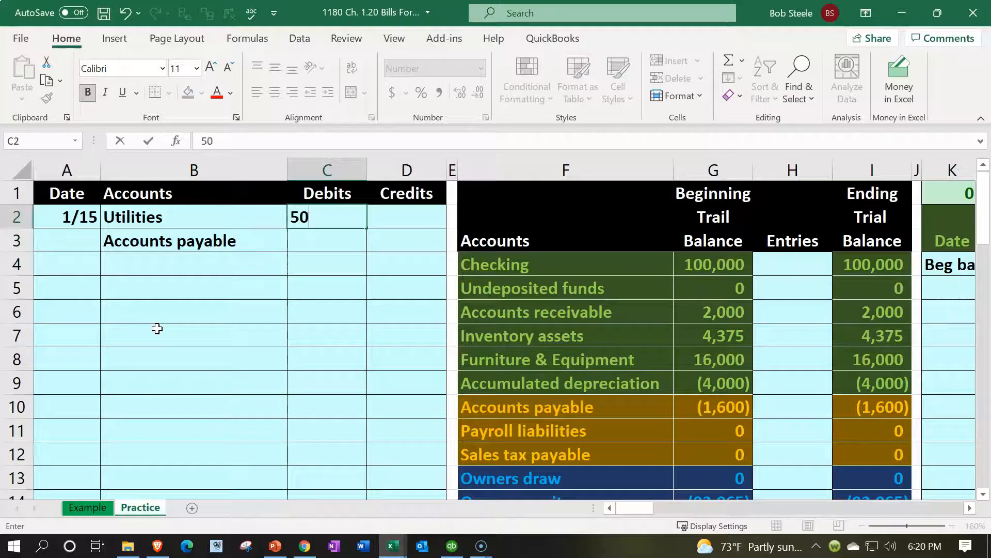
{"action": "key", "text": "Return"}
{"action": "key", "text": "Right"}
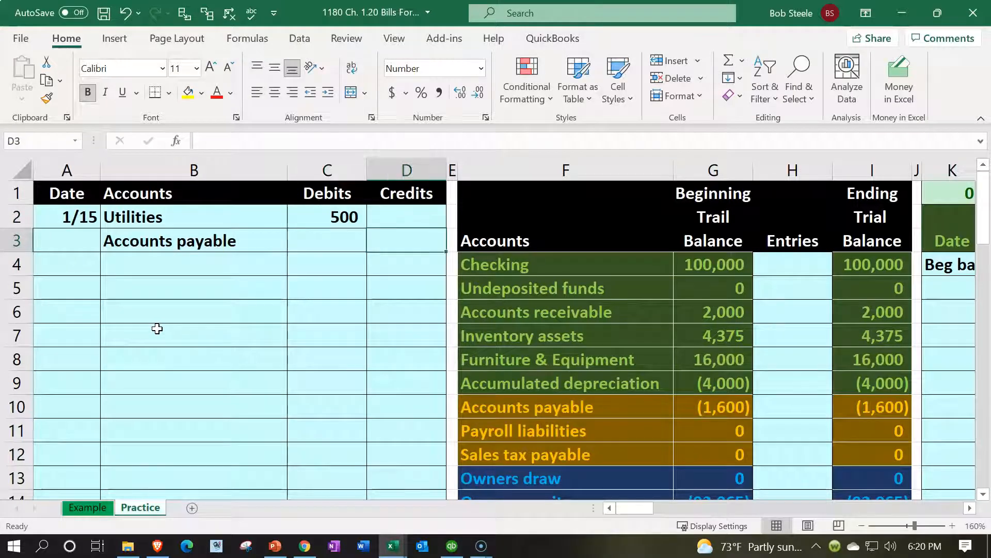
- Make the Accounts payable credit in D3 the formula =-C2, giving (500)
{"action": "type", "text": "-"}
{"action": "key", "text": "Left"}
{"action": "key", "text": "Up"}
{"action": "key", "text": "Return"}
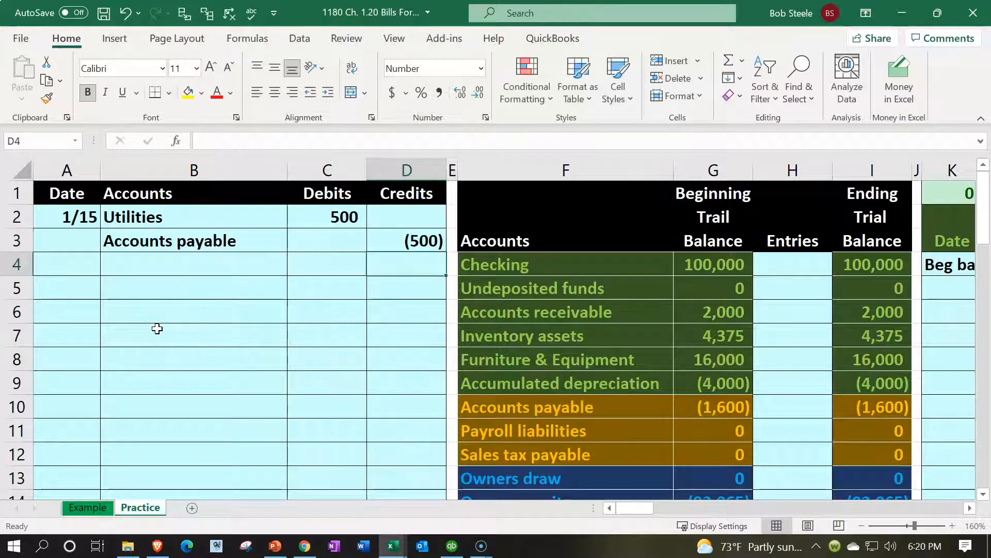
{"action": "left_click", "coordinate": [310, 216]}
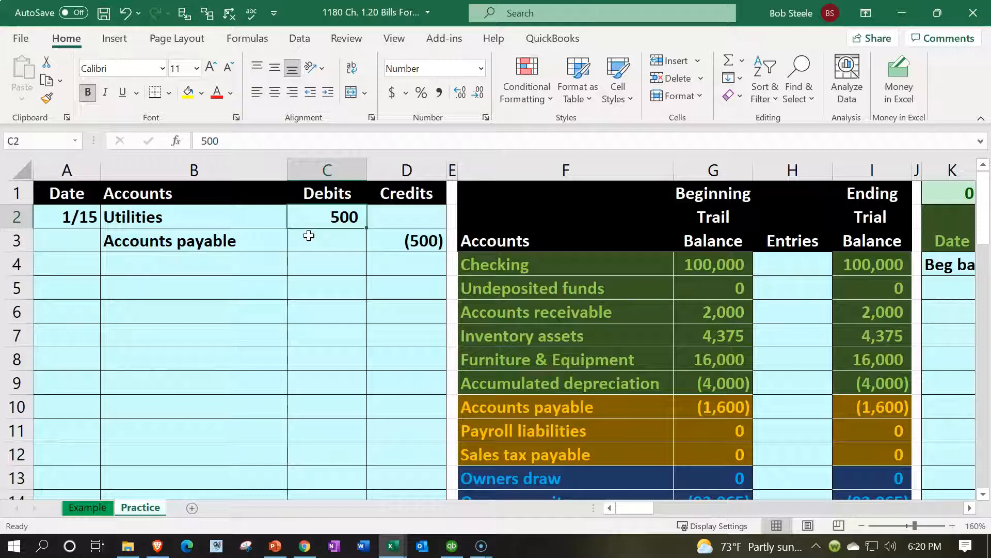
{"action": "key", "text": "Down"}
{"action": "key", "text": "Right"}
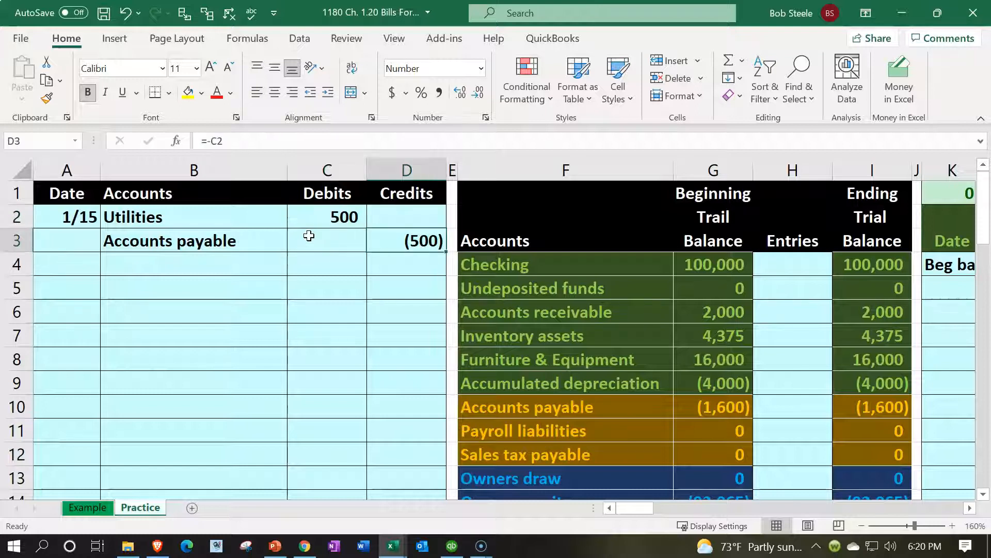
{"action": "left_click_drag", "start_coordinate": [327, 192], "coordinate": [388, 195]}
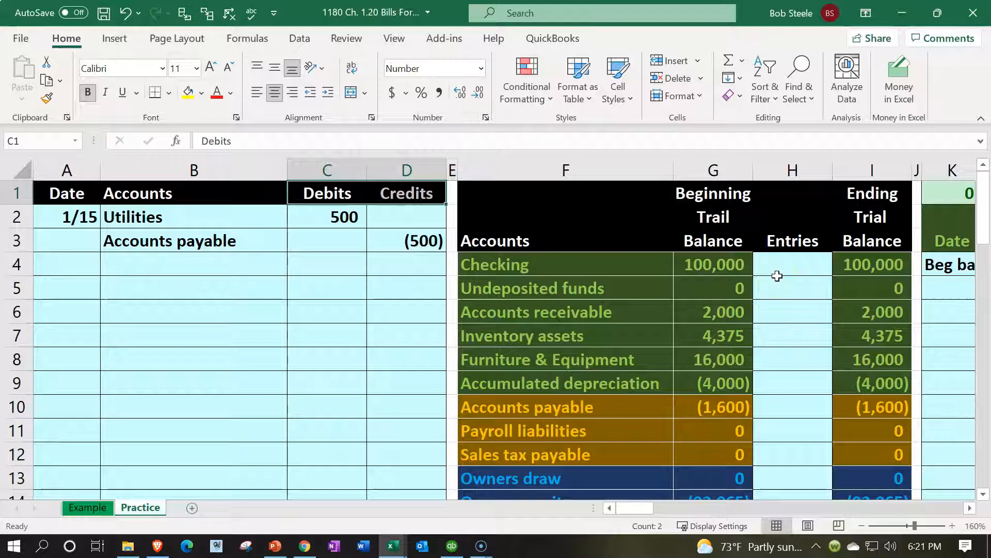
{"action": "left_click_drag", "start_coordinate": [778, 275], "coordinate": [785, 440]}
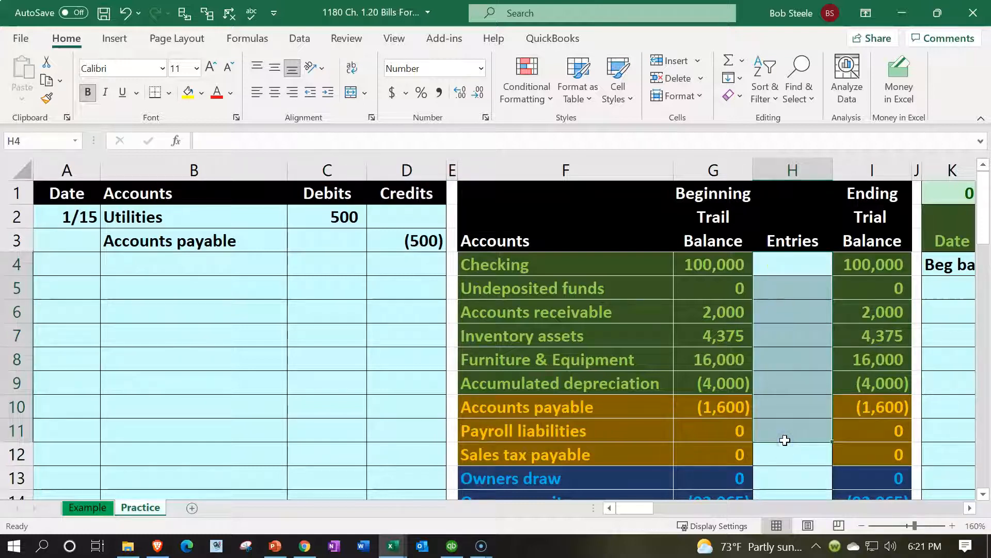
{"action": "left_click_drag", "start_coordinate": [733, 266], "coordinate": [717, 432]}
{"action": "left_click_drag", "start_coordinate": [769, 273], "coordinate": [780, 434]}
{"action": "left_click_drag", "start_coordinate": [863, 269], "coordinate": [867, 407]}
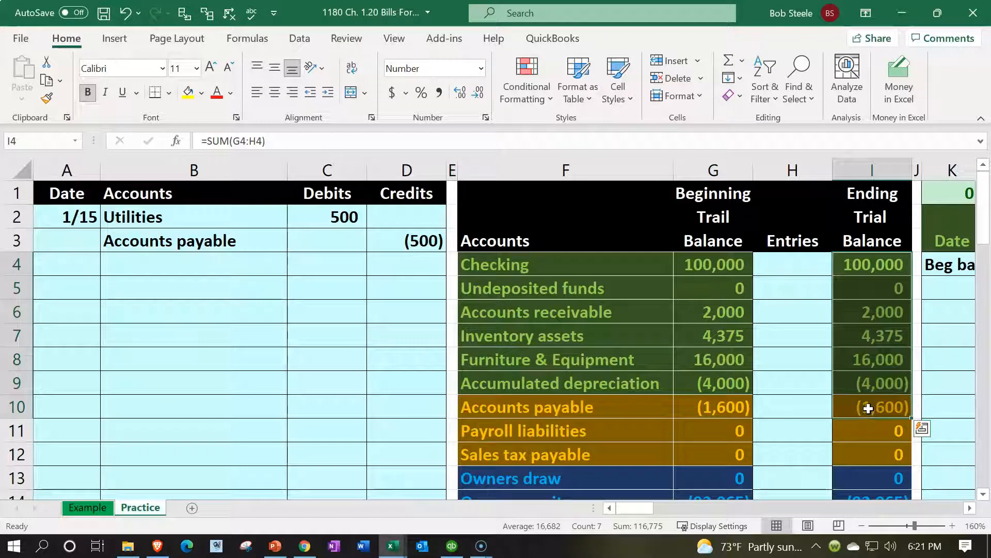
{"action": "left_click_drag", "start_coordinate": [230, 221], "coordinate": [308, 217]}
{"action": "scroll", "coordinate": [532, 321], "scroll_direction": "down", "scroll_amount": 4}
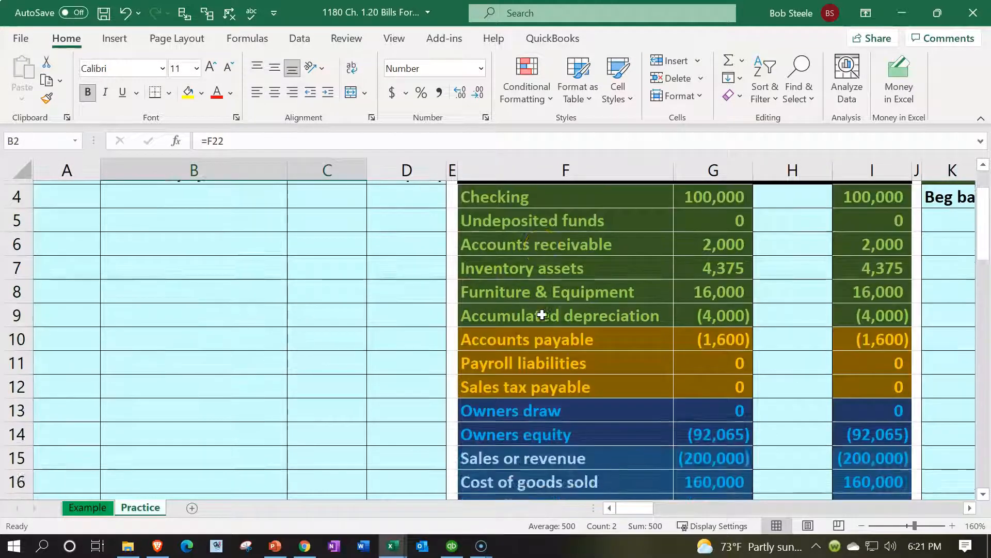
{"action": "left_click_drag", "start_coordinate": [509, 406], "coordinate": [675, 403]}
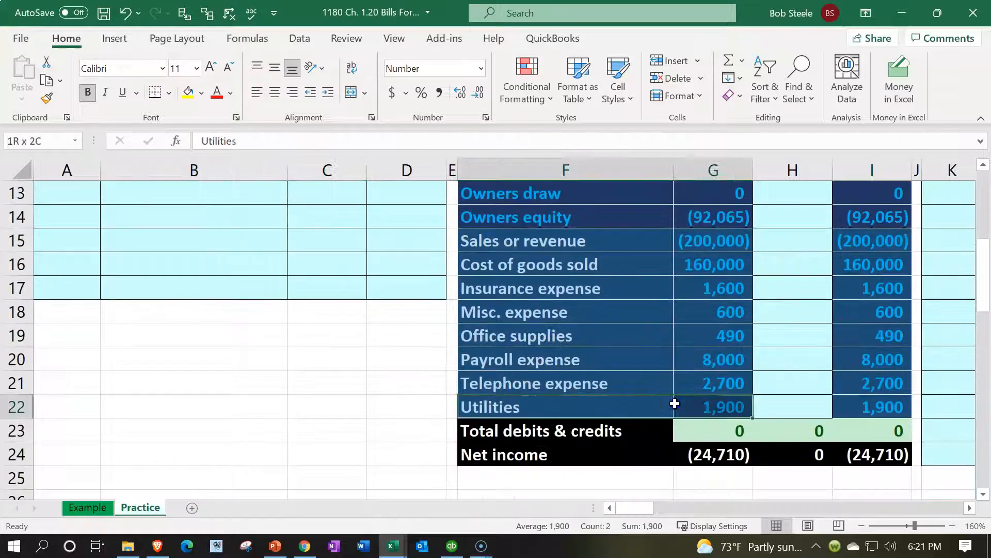
{"action": "left_click", "coordinate": [784, 400]}
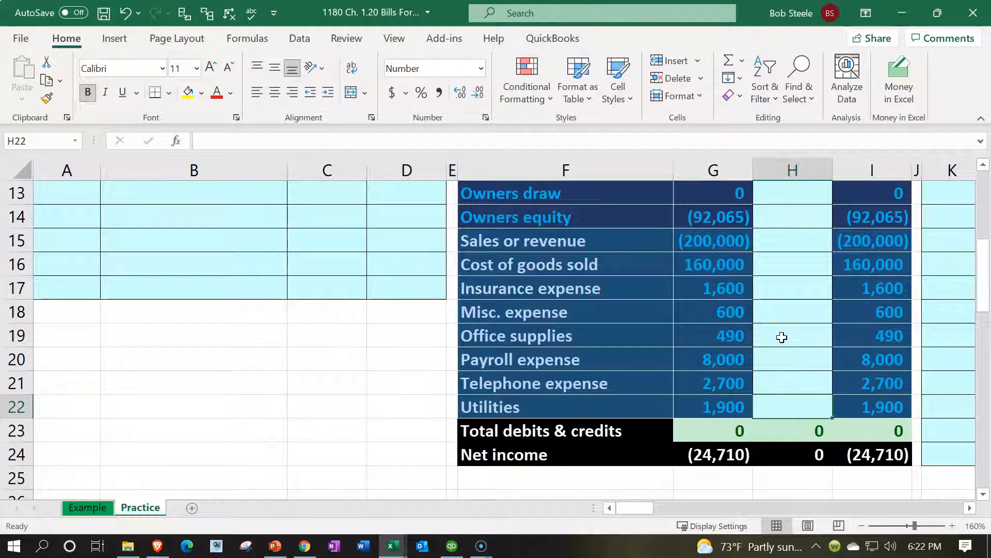
- Post the 500 Utilities debit to the trial balance by linking H22 to C2
{"action": "type", "text": "="}
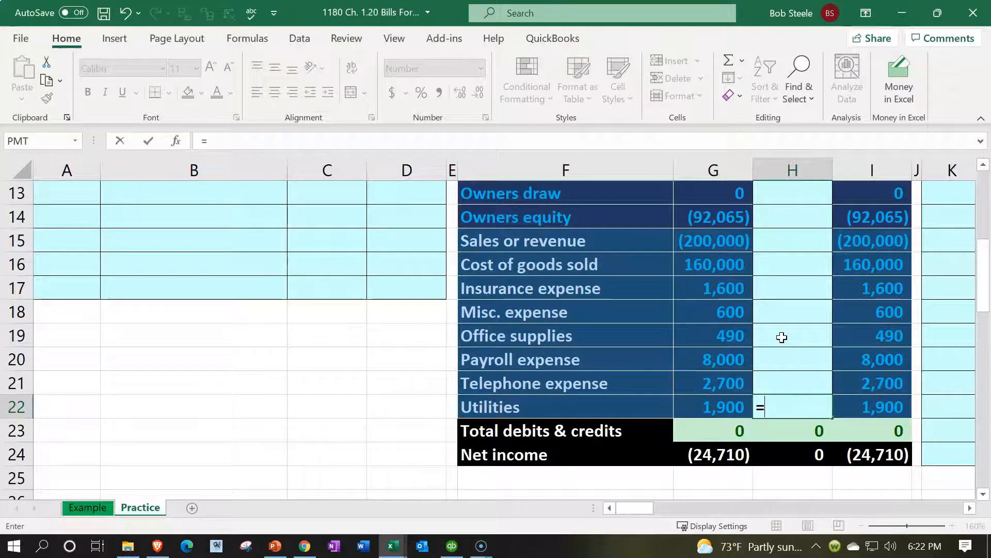
{"action": "scroll", "coordinate": [666, 362], "scroll_direction": "up", "scroll_amount": 4}
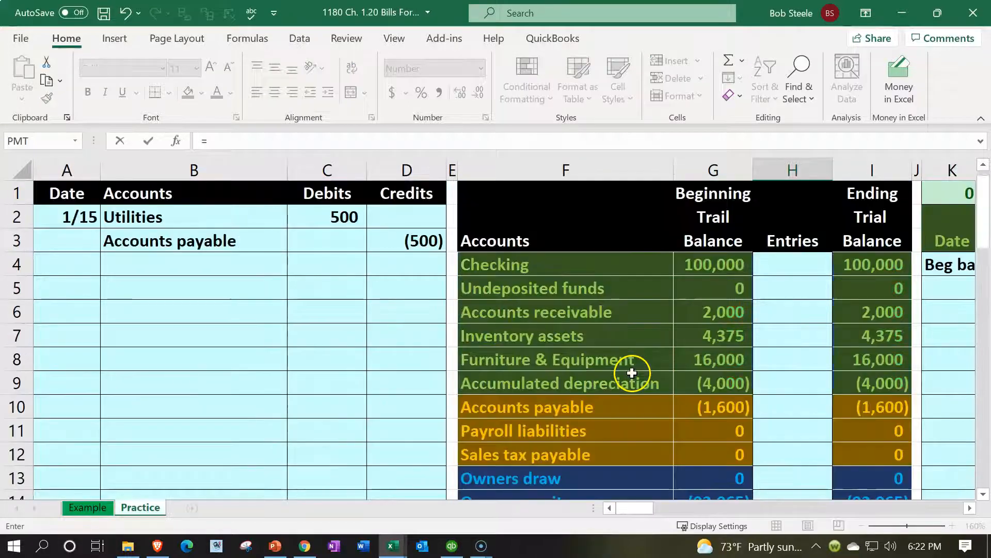
{"action": "left_click", "coordinate": [351, 217]}
{"action": "key", "text": "Return"}
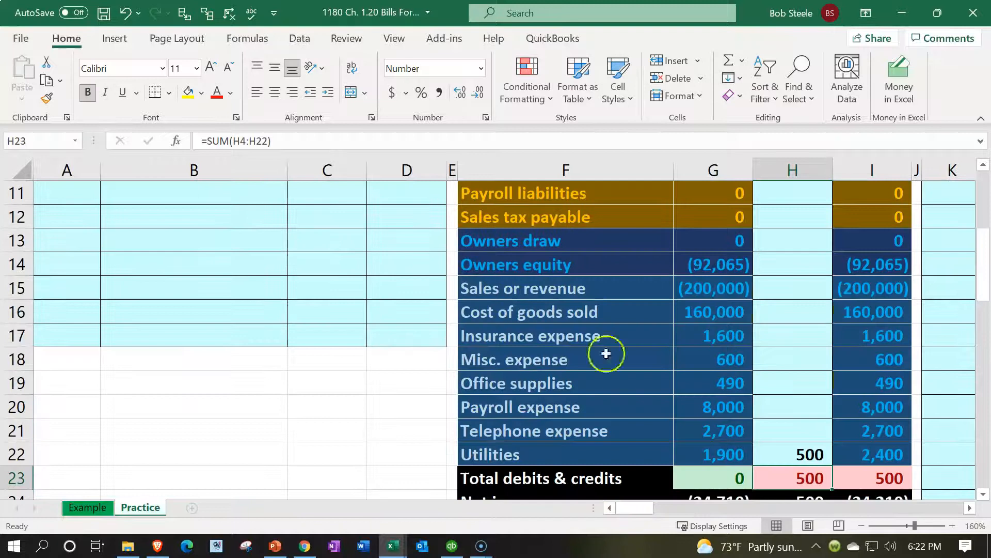
- Check the Utilities beginning balance, entry and 2,400 ending balance formulas
{"action": "left_click", "coordinate": [712, 451]}
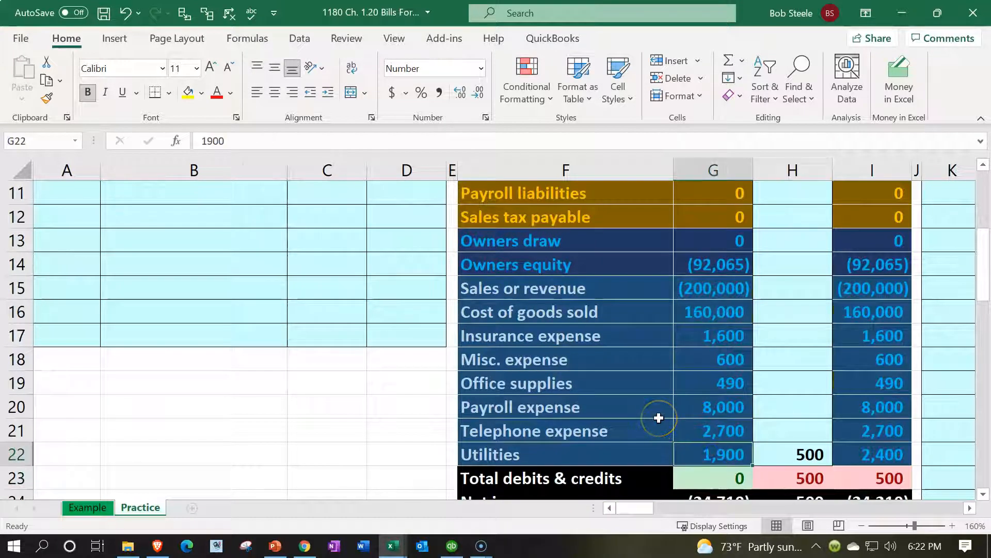
{"action": "key", "text": "Right"}
{"action": "key", "text": "Right"}
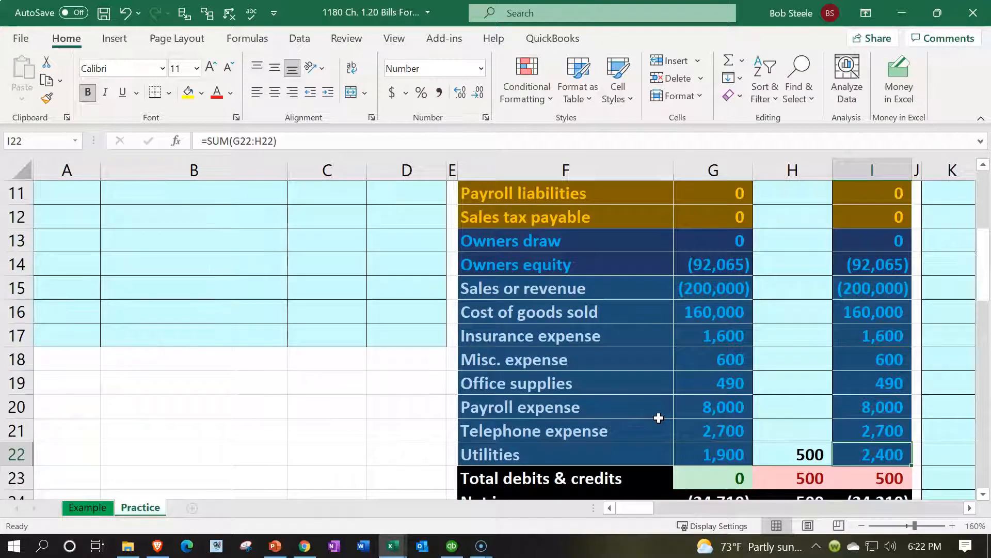
{"action": "key", "text": "Left"}
{"action": "key", "text": "Left"}
{"action": "key", "text": "Right"}
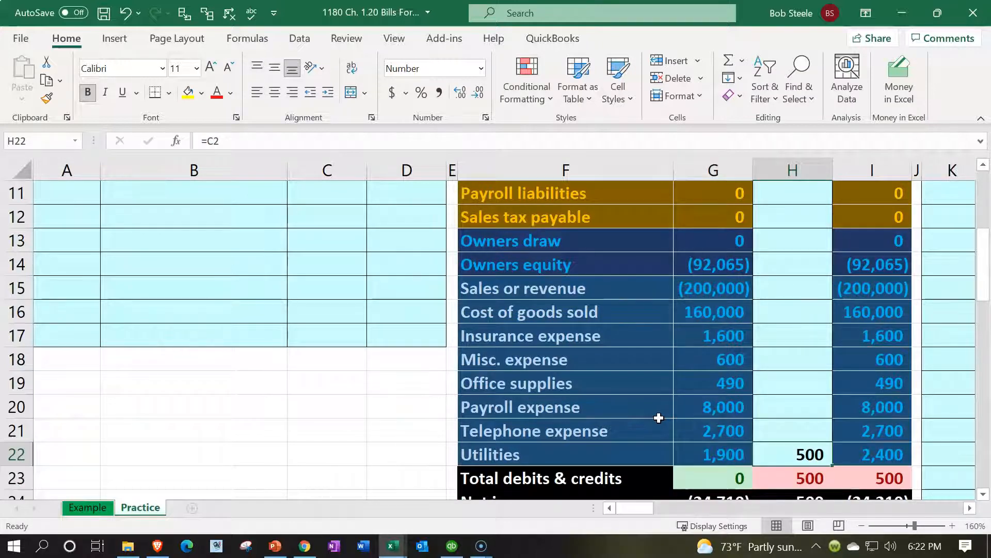
{"action": "key", "text": "Right"}
- Verify the Entries and ending totals and the net income formulas, now (24,210)
{"action": "scroll", "coordinate": [659, 418], "scroll_direction": "down", "scroll_amount": 1}
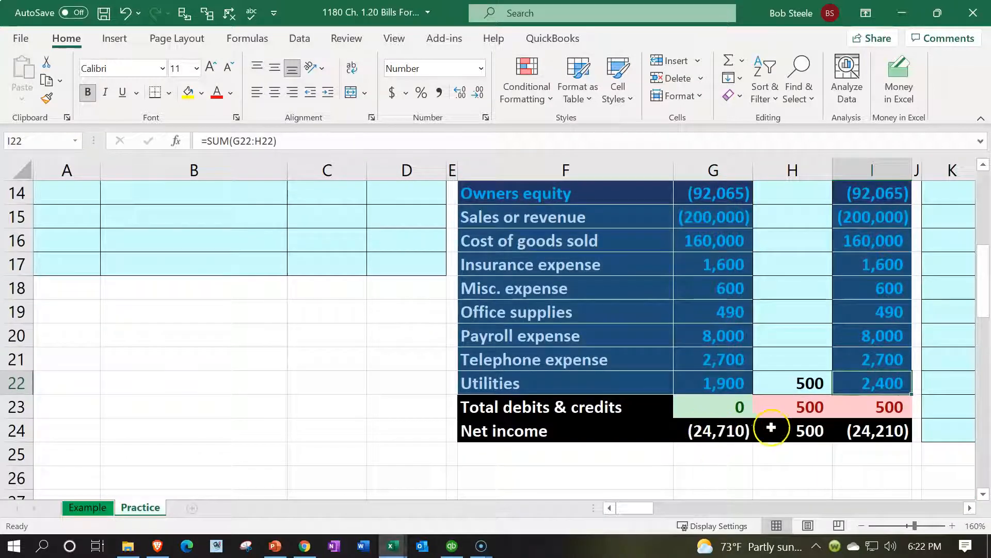
{"action": "left_click", "coordinate": [788, 407]}
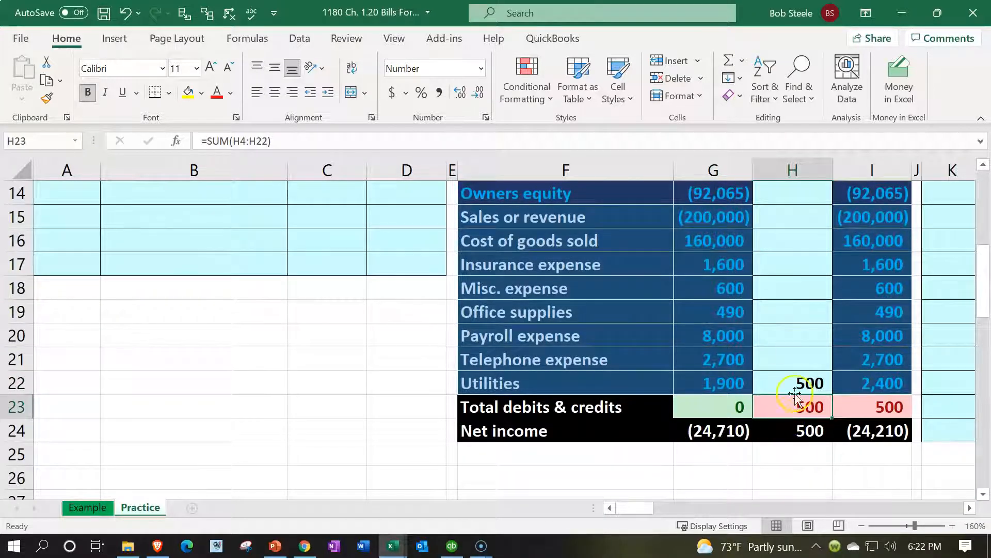
{"action": "left_click", "coordinate": [869, 402]}
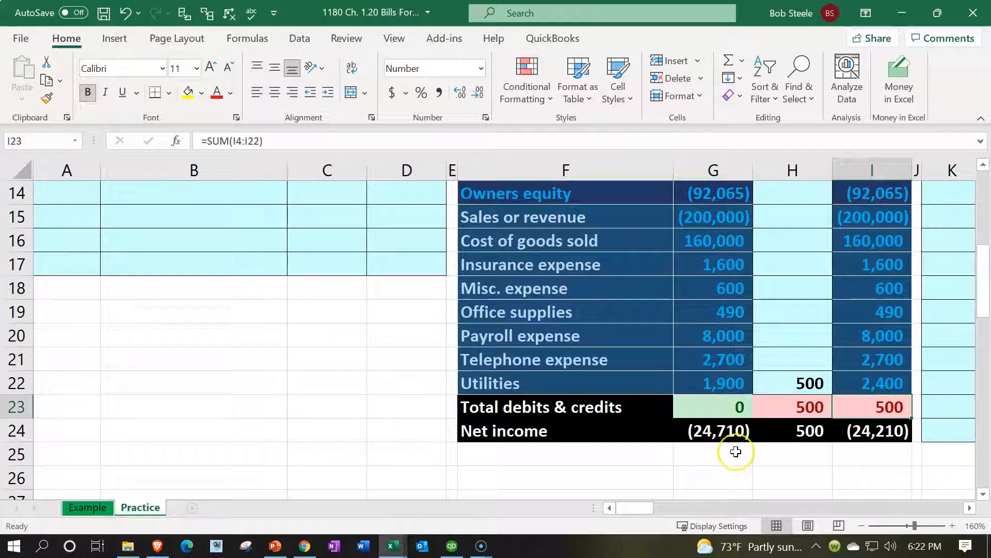
{"action": "double_click", "coordinate": [736, 435]}
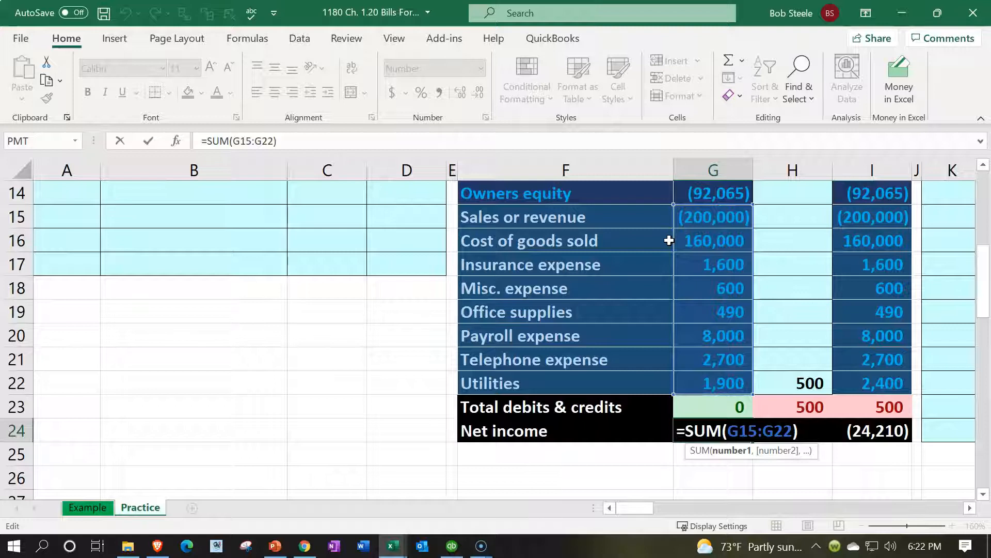
{"action": "key", "text": "Return"}
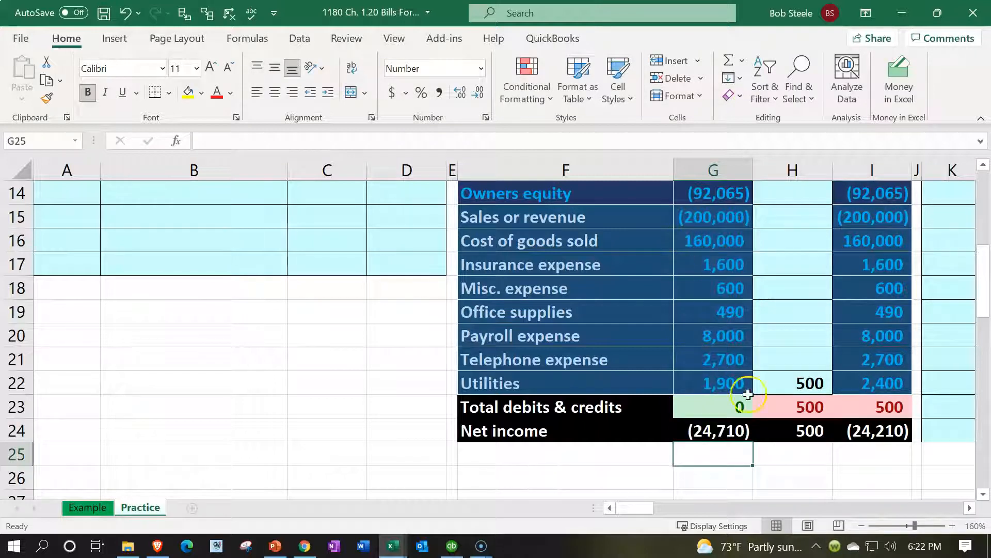
{"action": "left_click", "coordinate": [806, 432]}
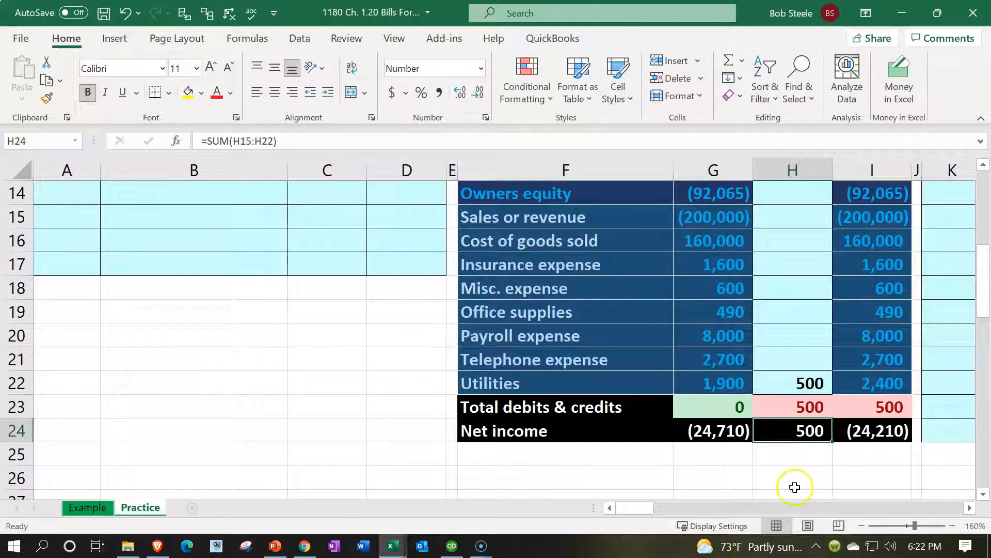
{"action": "left_click", "coordinate": [865, 436]}
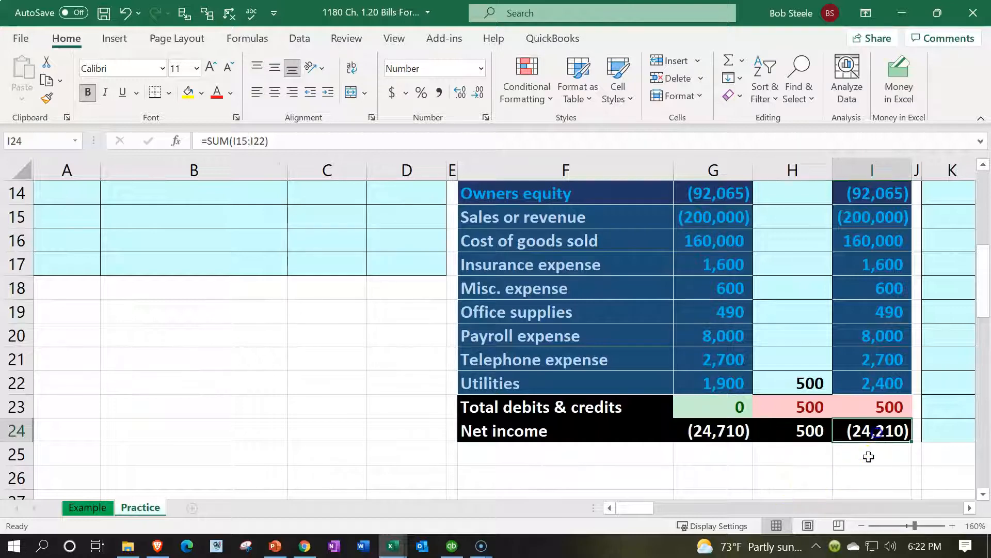
- Link Accounts payable's Entries cell H10 to the (500) credit in D3, ending at (2,100)
{"action": "scroll", "coordinate": [863, 463], "scroll_direction": "up", "scroll_amount": 4}
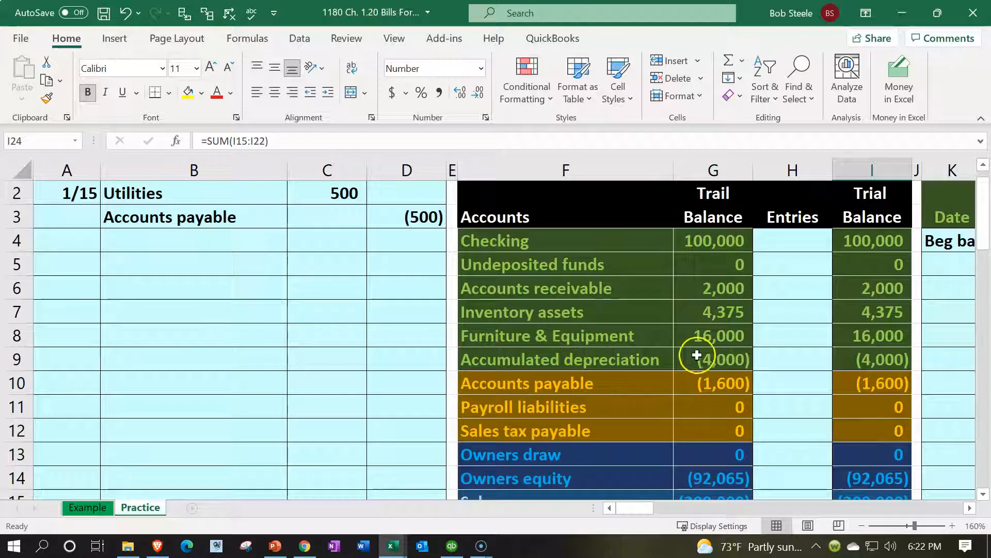
{"action": "left_click", "coordinate": [794, 292]}
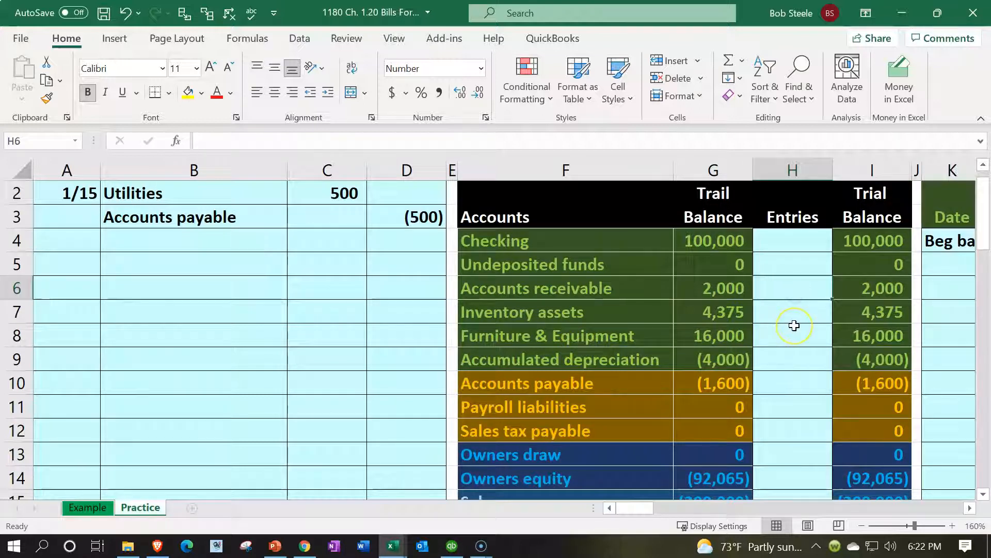
{"action": "type", "text": "="}
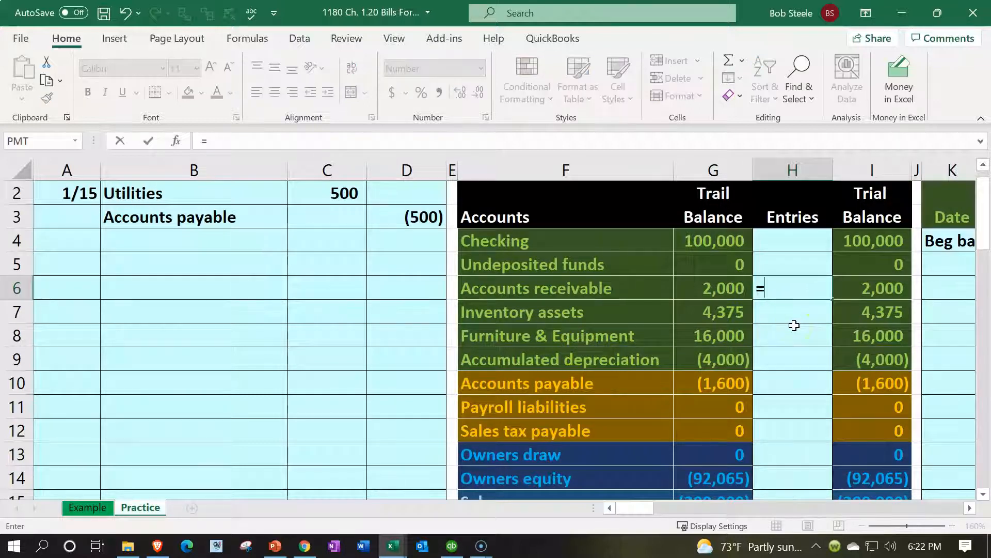
{"action": "key", "text": "BackSpace"}
{"action": "key", "text": "Down"}
{"action": "key", "text": "Down"}
{"action": "key", "text": "Down"}
{"action": "key", "text": "Down"}
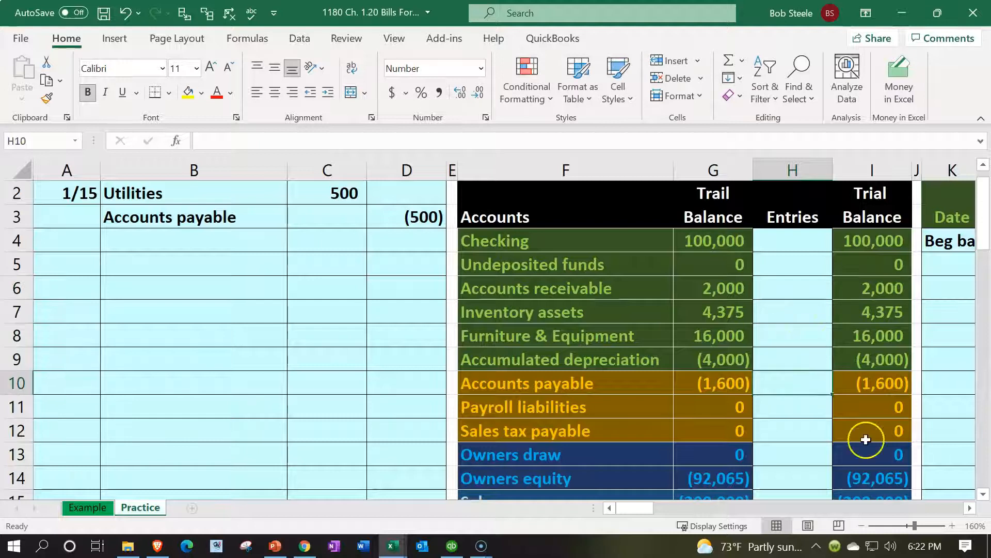
{"action": "type", "text": "="}
{"action": "key", "text": "Left"}
{"action": "key", "text": "Left"}
{"action": "key", "text": "Left"}
{"action": "key", "text": "Left"}
{"action": "key", "text": "Up"}
{"action": "key", "text": "Up"}
{"action": "key", "text": "Up"}
{"action": "key", "text": "Up"}
{"action": "key", "text": "Up"}
{"action": "key", "text": "Up"}
{"action": "key", "text": "Up"}
{"action": "key", "text": "Return"}
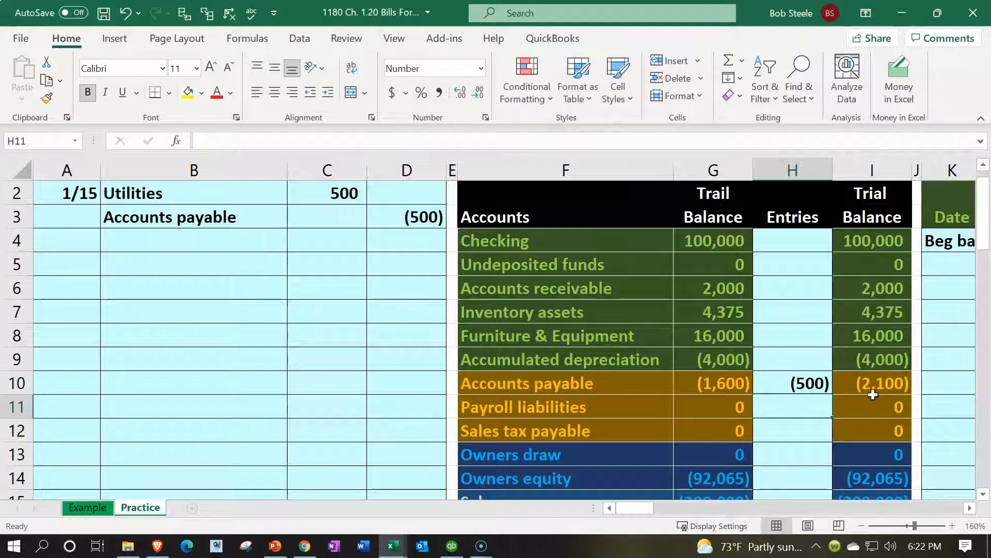
{"action": "left_click", "coordinate": [706, 386]}
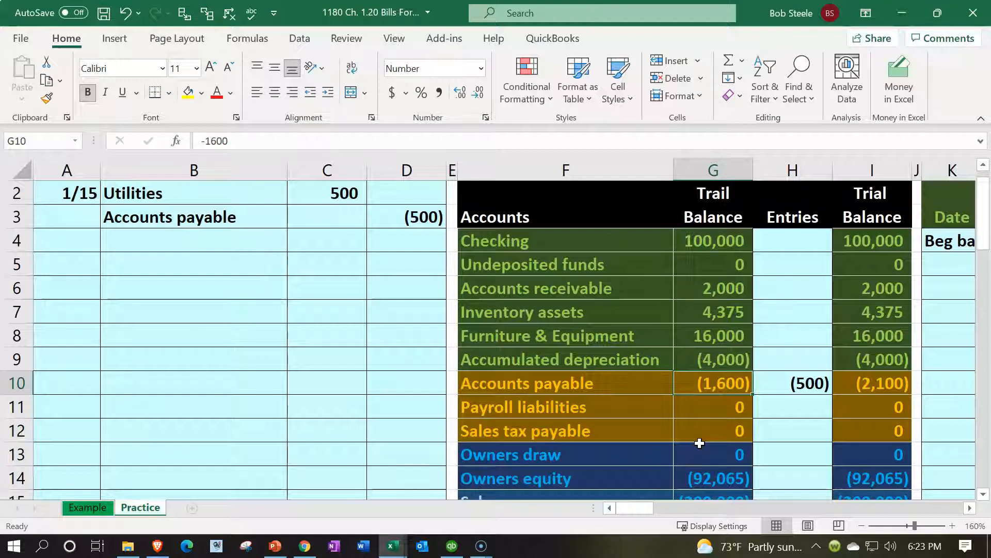
- Check the Accounts payable entry and (2,100) ending balance formulas
{"action": "key", "text": "Right"}
{"action": "key", "text": "Right"}
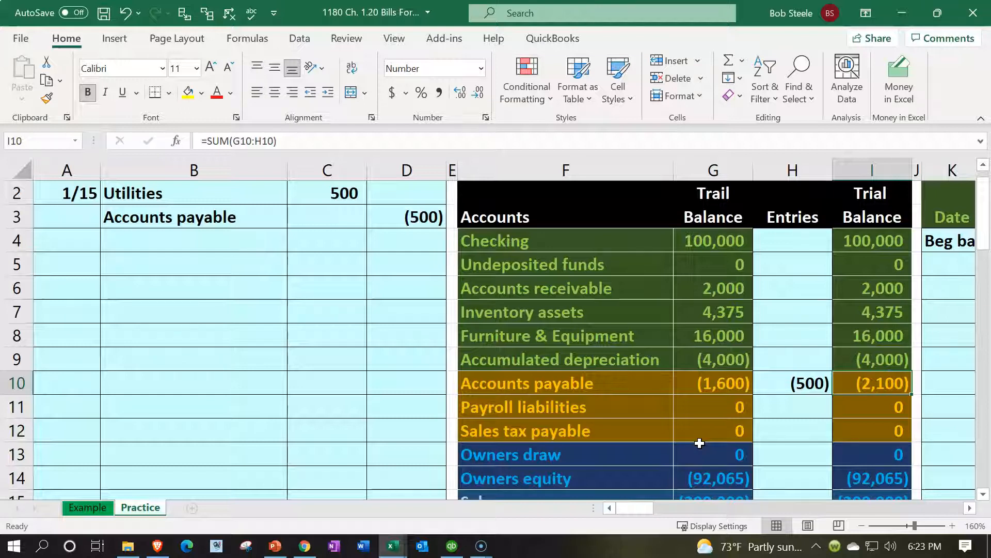
{"action": "left_click", "coordinate": [777, 231]}
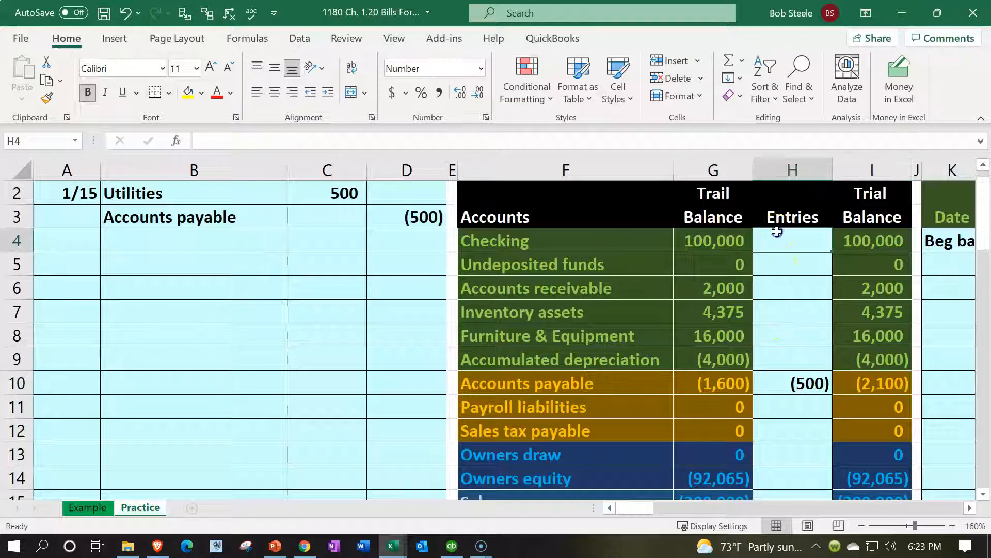
{"action": "scroll", "coordinate": [777, 248], "scroll_direction": "down", "scroll_amount": 2}
{"action": "left_click", "coordinate": [863, 236]}
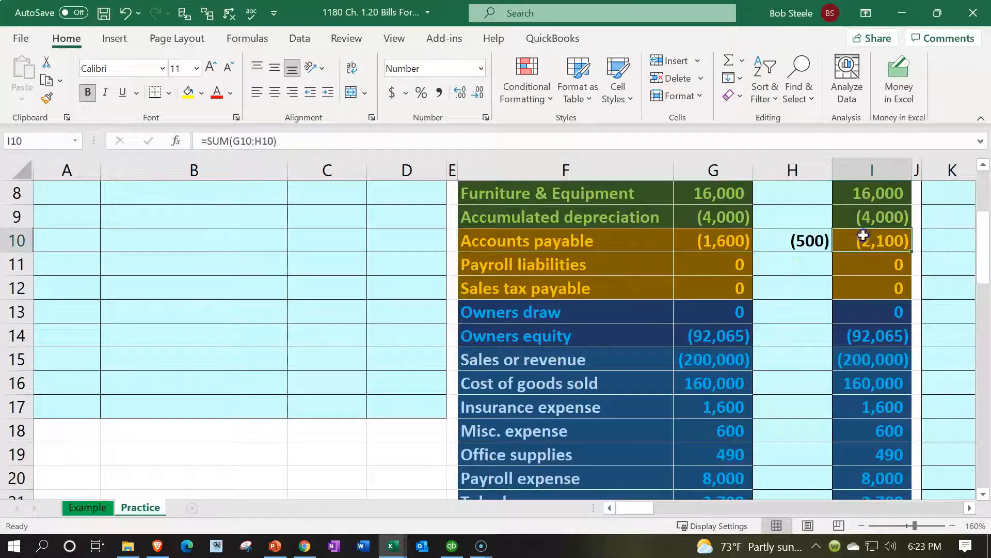
- Total the ending balances with AutoSum to 0 and confirm ending net income of (24,210)
{"action": "scroll", "coordinate": [863, 242], "scroll_direction": "down", "scroll_amount": 2}
{"action": "left_click", "coordinate": [871, 407]}
{"action": "key", "text": "alt+equal"}
{"action": "key", "text": "Return"}
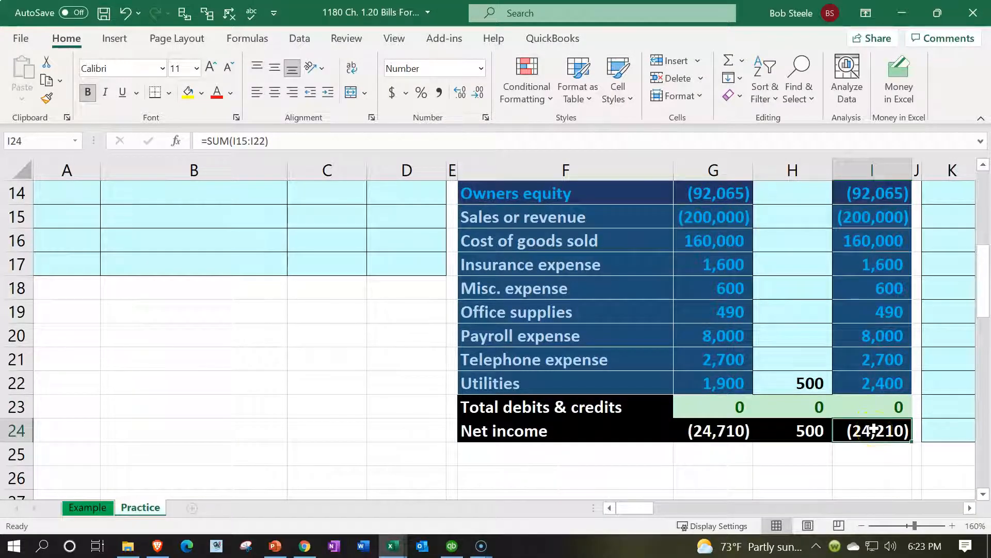
{"action": "double_click", "coordinate": [873, 429]}
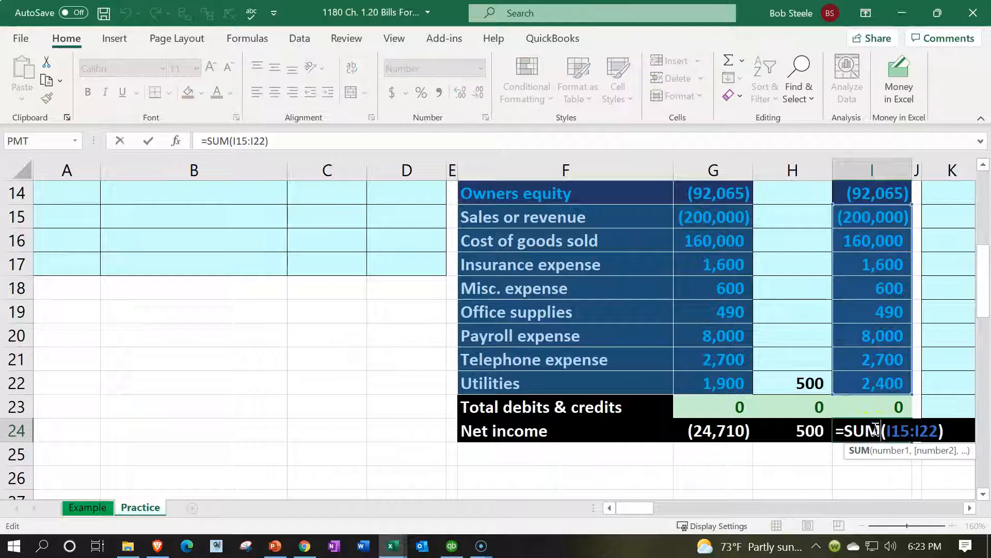
{"action": "scroll", "coordinate": [876, 429], "scroll_direction": "up", "scroll_amount": 1}
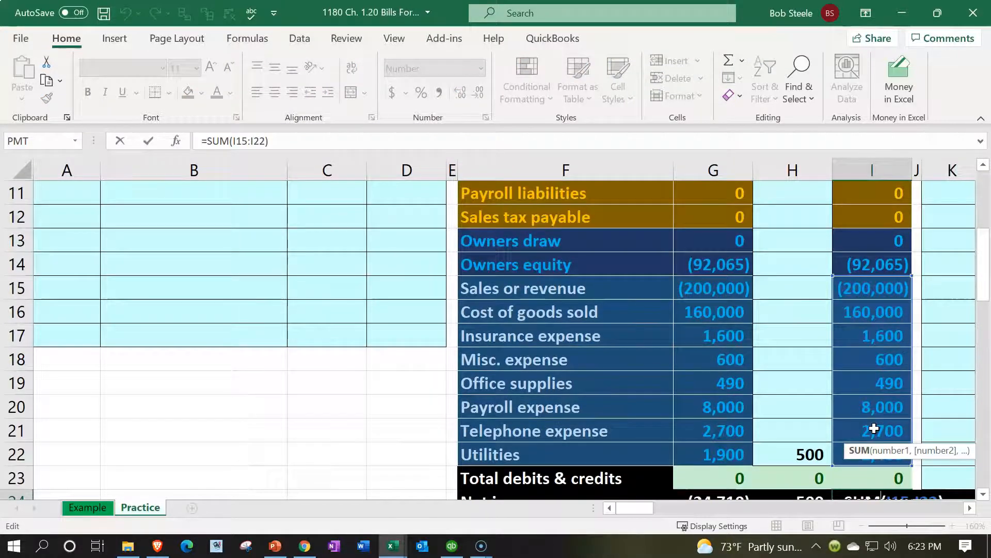
{"action": "key", "text": "Return"}
{"action": "scroll", "coordinate": [874, 426], "scroll_direction": "up", "scroll_amount": 4}
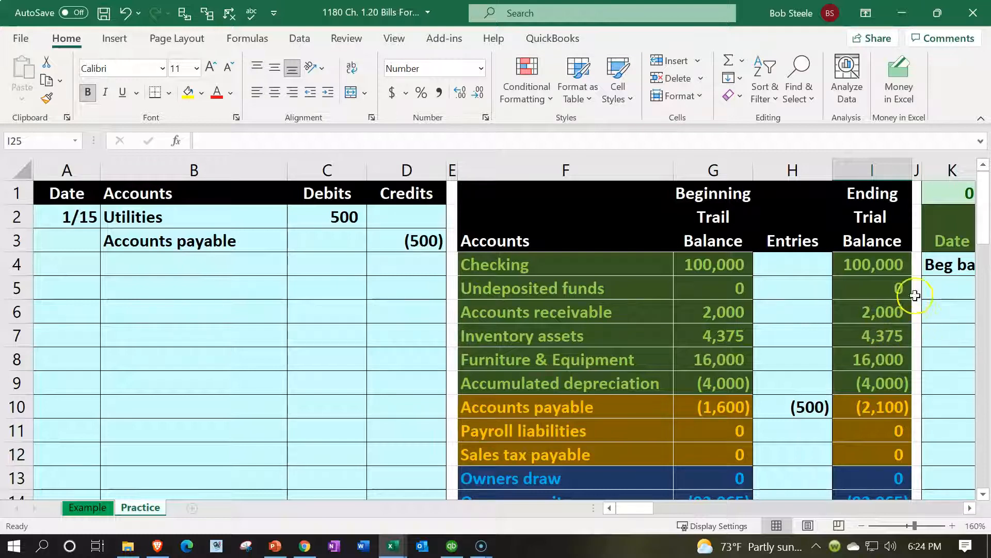
- Check the Checking ending balance formula and the Utilities journal debit line
{"action": "left_click", "coordinate": [883, 264]}
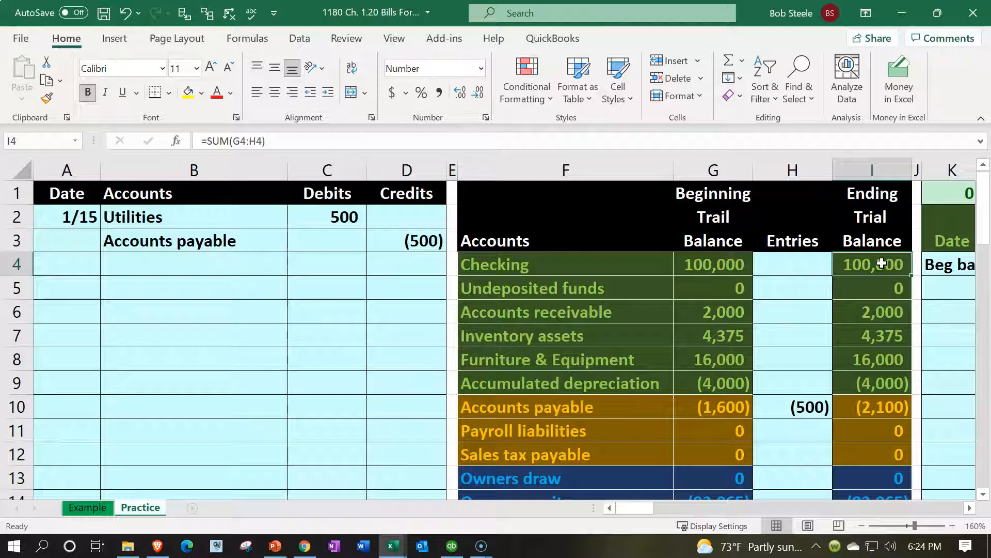
{"action": "scroll", "coordinate": [857, 317], "scroll_direction": "down", "scroll_amount": 3}
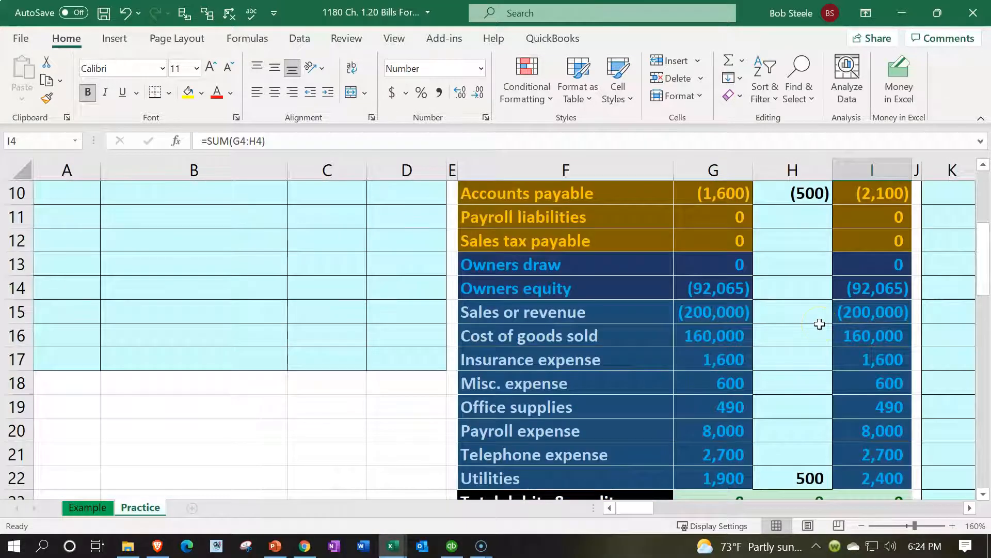
{"action": "scroll", "coordinate": [820, 324], "scroll_direction": "up", "scroll_amount": 3}
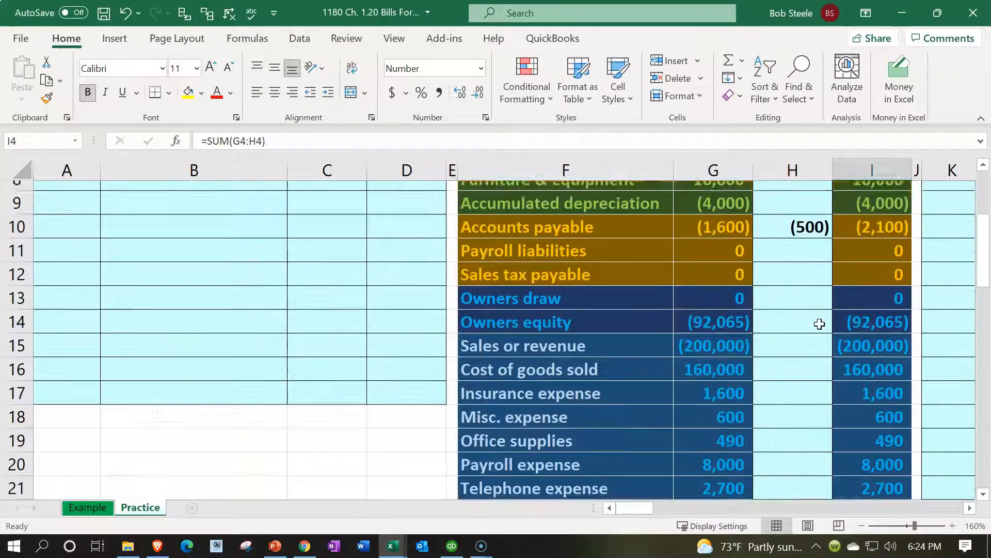
{"action": "left_click_drag", "start_coordinate": [277, 221], "coordinate": [296, 210]}
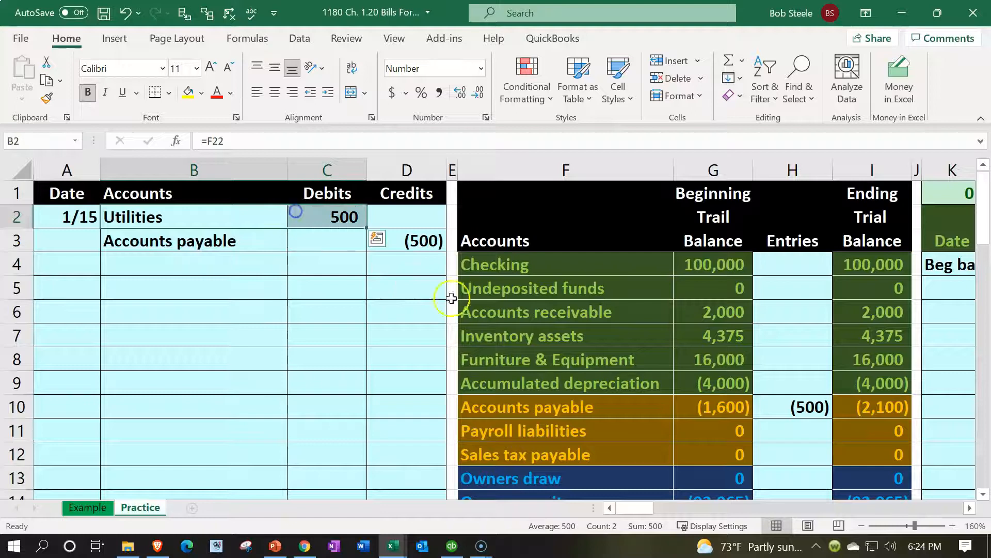
- Locate Utilities in the trial balance, then move along row 5 toward the General Ledger
{"action": "scroll", "coordinate": [842, 328], "scroll_direction": "down", "scroll_amount": 4}
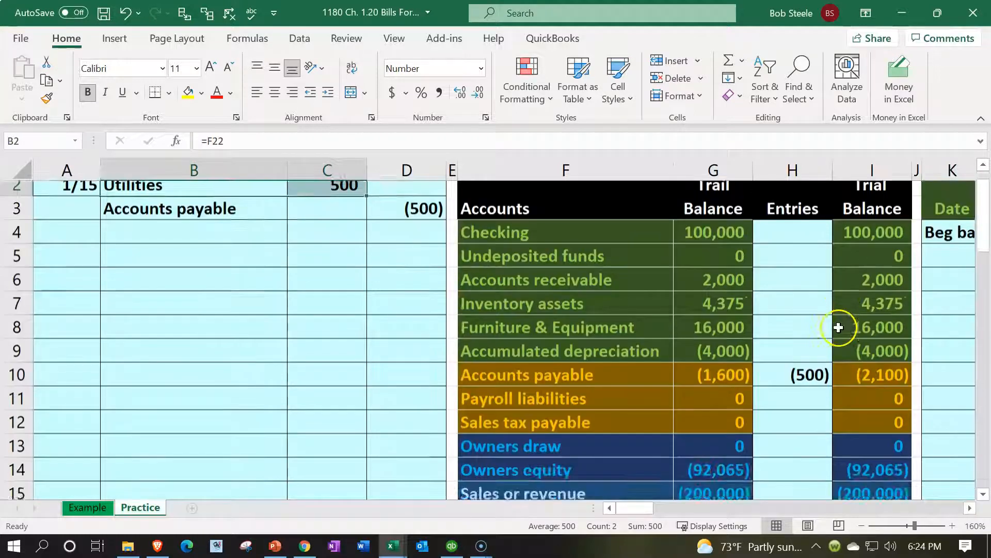
{"action": "left_click", "coordinate": [601, 413]}
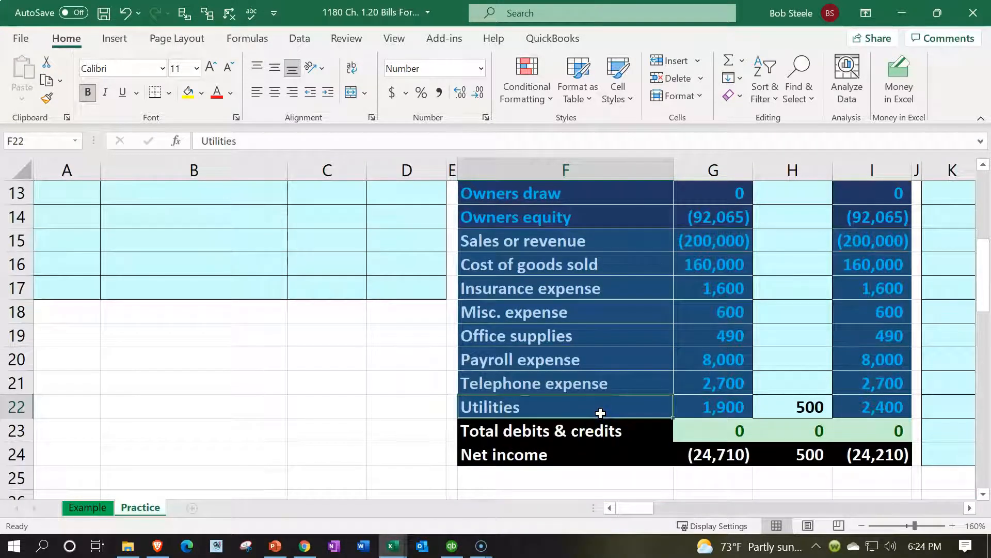
{"action": "scroll", "coordinate": [601, 413], "scroll_direction": "up", "scroll_amount": 4}
{"action": "left_click", "coordinate": [599, 290]}
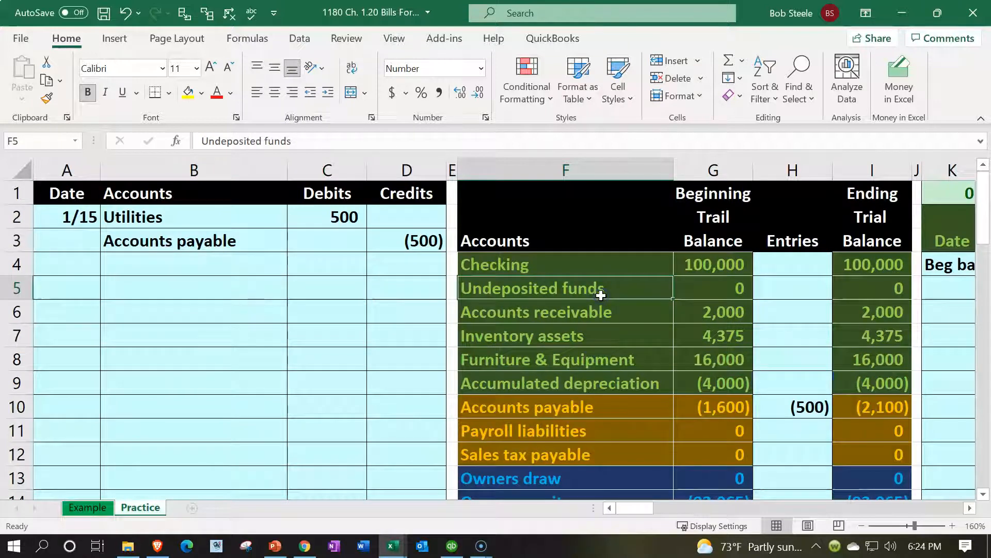
{"action": "key", "text": "Right"}
{"action": "key", "text": "Right"}
{"action": "key", "text": "Right"}
{"action": "key", "text": "Right"}
{"action": "key", "text": "Right"}
{"action": "key", "text": "Right"}
{"action": "key", "text": "Right"}
{"action": "key", "text": "Right"}
{"action": "key", "text": "Right"}
{"action": "key", "text": "Right"}
{"action": "key", "text": "Right"}
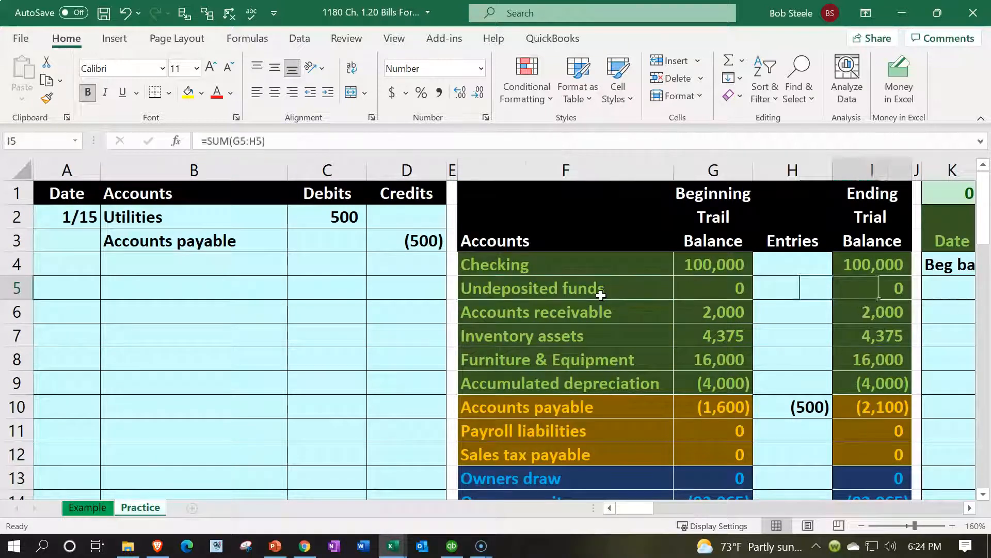
- Enter the date 1/15 in the first empty row of the Utilities ledger
{"action": "key", "text": "Right"}
{"action": "key", "text": "Right"}
{"action": "key", "text": "Right"}
{"action": "key", "text": "Right"}
{"action": "key", "text": "Right"}
{"action": "key", "text": "Right"}
{"action": "key", "text": "Right"}
{"action": "key", "text": "Right"}
{"action": "key", "text": "Right"}
{"action": "key", "text": "Right"}
{"action": "key", "text": "Right"}
{"action": "key", "text": "Right"}
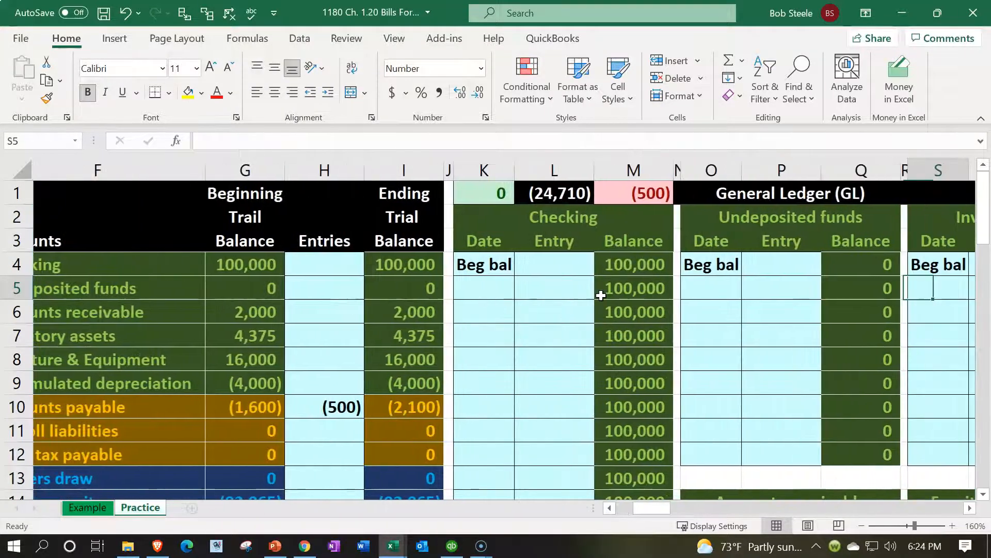
{"action": "key", "text": "Right"}
{"action": "key", "text": "Right"}
{"action": "key", "text": "Right"}
{"action": "key", "text": "Right"}
{"action": "key", "text": "Right"}
{"action": "key", "text": "Right"}
{"action": "key", "text": "Right"}
{"action": "key", "text": "Right"}
{"action": "key", "text": "Right"}
{"action": "key", "text": "Right"}
{"action": "key", "text": "Right"}
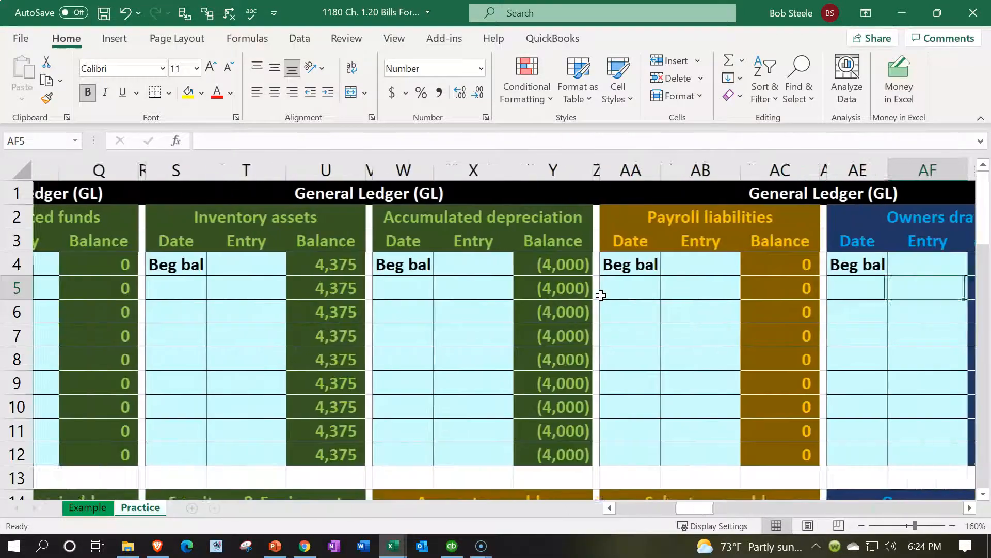
{"action": "key", "text": "Right"}
{"action": "key", "text": "Right"}
{"action": "key", "text": "Right"}
{"action": "key", "text": "Right"}
{"action": "key", "text": "Right"}
{"action": "key", "text": "Right"}
{"action": "key", "text": "Right"}
{"action": "key", "text": "Right"}
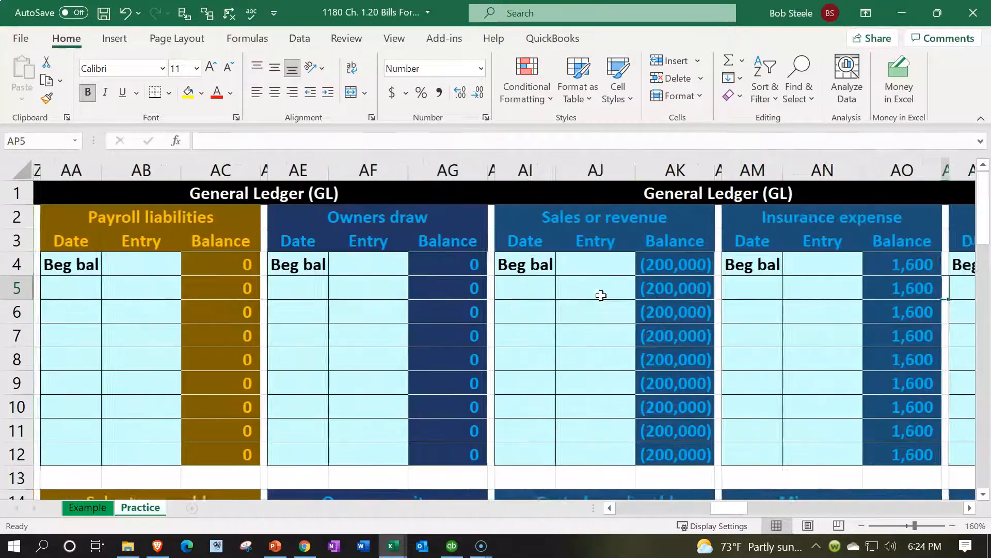
{"action": "key", "text": "Right"}
{"action": "key", "text": "Right"}
{"action": "key", "text": "Right"}
{"action": "key", "text": "Right"}
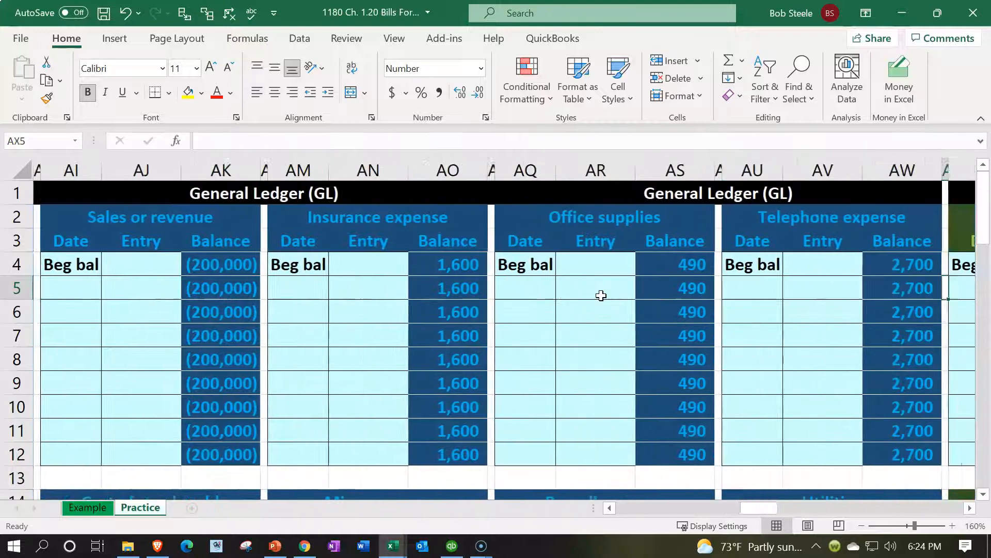
{"action": "key", "text": "Left"}
{"action": "key", "text": "Left"}
{"action": "key", "text": "Down"}
{"action": "key", "text": "Down"}
{"action": "key", "text": "Down"}
{"action": "key", "text": "Down"}
{"action": "key", "text": "Down"}
{"action": "key", "text": "Down"}
{"action": "key", "text": "Down"}
{"action": "key", "text": "Down"}
{"action": "key", "text": "Down"}
{"action": "key", "text": "Down"}
{"action": "key", "text": "Down"}
{"action": "key", "text": "Down"}
{"action": "key", "text": "Down"}
{"action": "key", "text": "Down"}
{"action": "key", "text": "Left"}
{"action": "key", "text": "Left"}
{"action": "key", "text": "Up"}
{"action": "key", "text": "Up"}
{"action": "key", "text": "Left"}
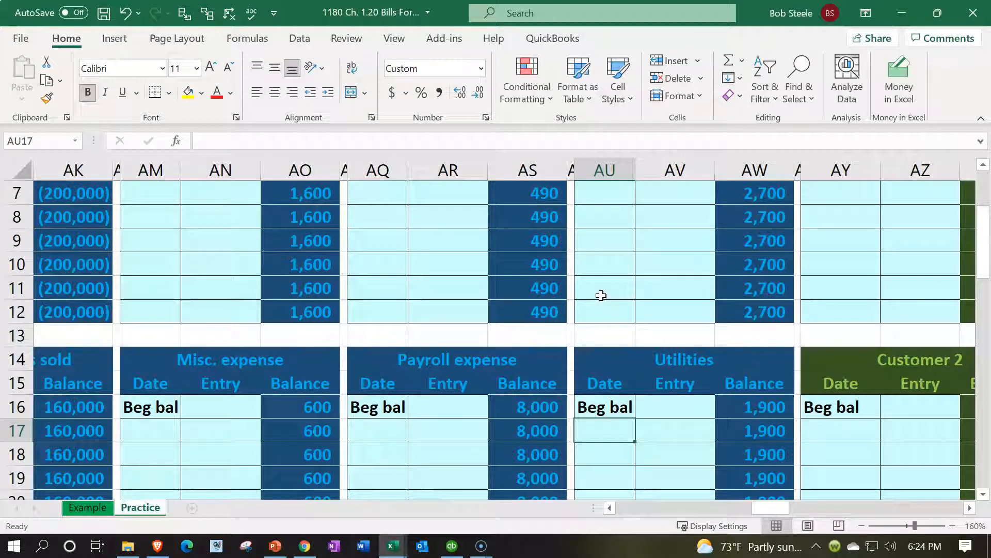
{"action": "type", "text": "1/15"}
{"action": "key", "text": "Return"}
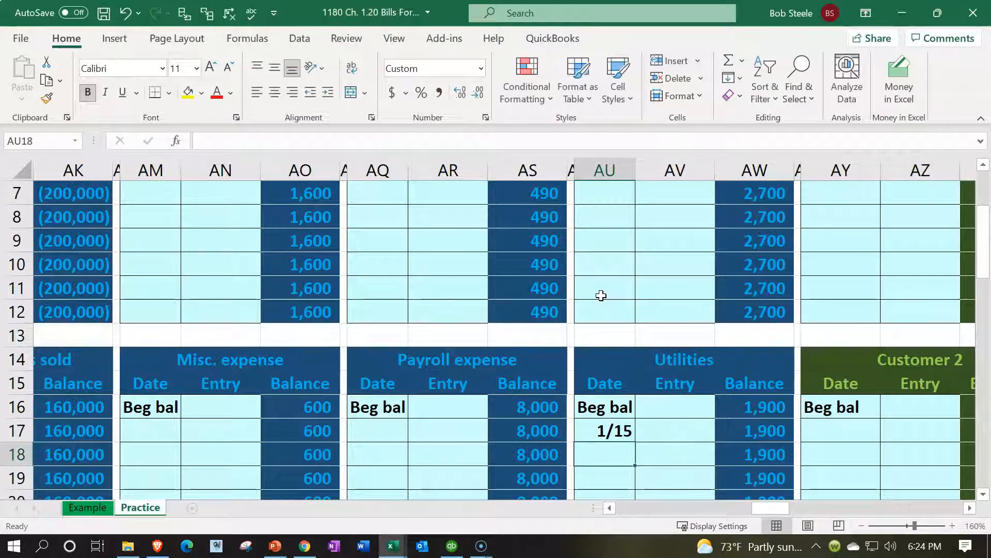
- Post the 500 Utilities debit into the ledger with the formula =C2
{"action": "key", "text": "Right"}
{"action": "key", "text": "Up"}
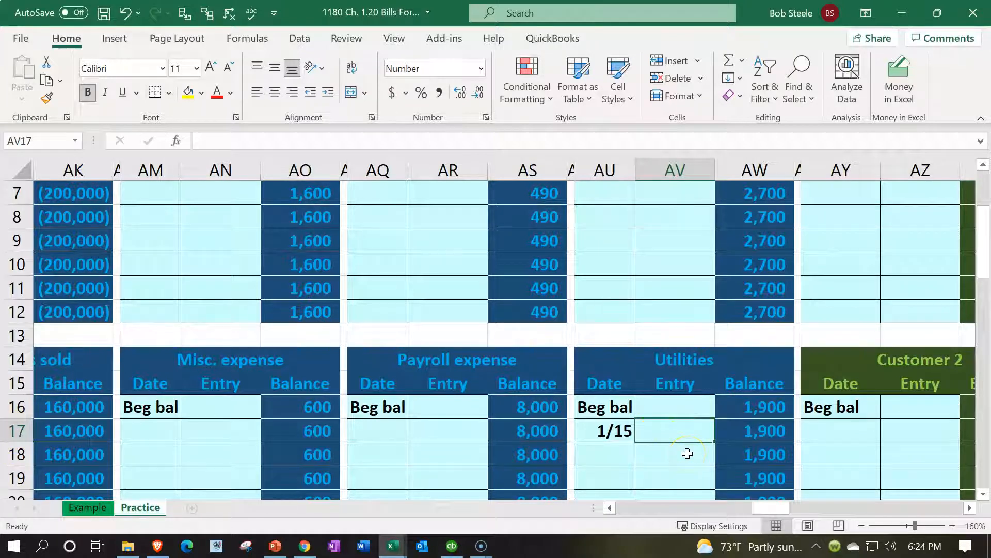
{"action": "type", "text": "="}
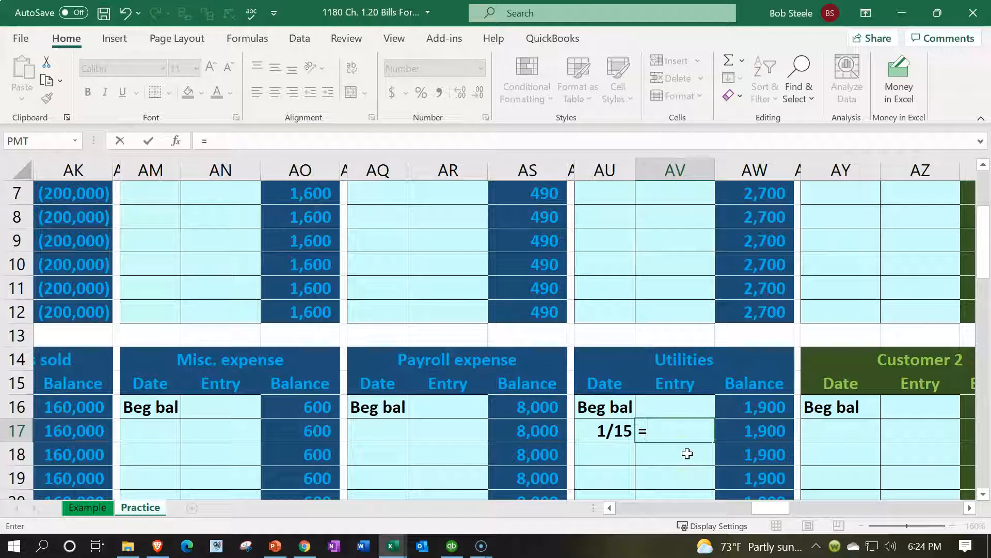
{"action": "key", "text": "Left"}
{"action": "key", "text": "Left"}
{"action": "key", "text": "Left"}
{"action": "key", "text": "Left"}
{"action": "key", "text": "Left"}
{"action": "key", "text": "Left"}
{"action": "key", "text": "Left"}
{"action": "key", "text": "Left"}
{"action": "key", "text": "Left"}
{"action": "key", "text": "Left"}
{"action": "key", "text": "Left"}
{"action": "key", "text": "Left"}
{"action": "key", "text": "Left"}
{"action": "key", "text": "Left"}
{"action": "key", "text": "Left"}
{"action": "key", "text": "Left"}
{"action": "key", "text": "Left"}
{"action": "key", "text": "Left"}
{"action": "key", "text": "Left"}
{"action": "key", "text": "Left"}
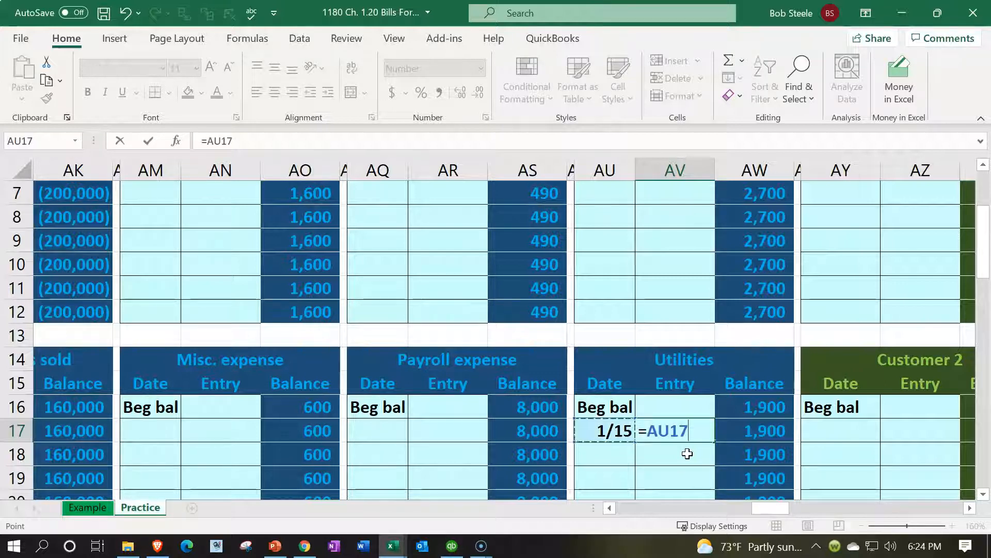
{"action": "key", "text": "Left"}
{"action": "key", "text": "Left"}
{"action": "key", "text": "Left"}
{"action": "key", "text": "Left"}
{"action": "key", "text": "Left"}
{"action": "key", "text": "Left"}
{"action": "key", "text": "Left"}
{"action": "key", "text": "Left"}
{"action": "key", "text": "Left"}
{"action": "key", "text": "Left"}
{"action": "key", "text": "Left"}
{"action": "key", "text": "Left"}
{"action": "key", "text": "Left"}
{"action": "key", "text": "Left"}
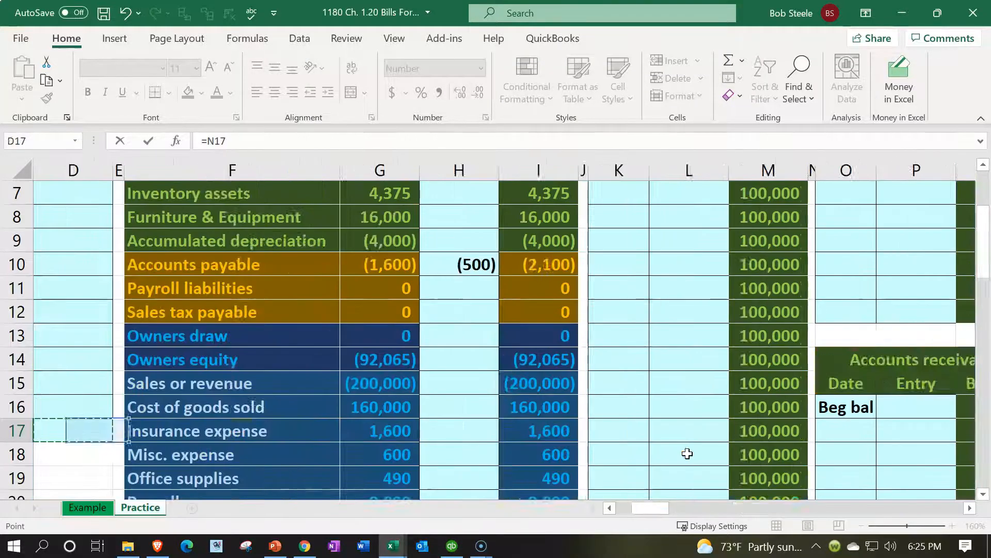
{"action": "key", "text": "Up"}
{"action": "key", "text": "Up"}
{"action": "key", "text": "Up"}
{"action": "key", "text": "Up"}
{"action": "key", "text": "Up"}
{"action": "key", "text": "Up"}
{"action": "key", "text": "Up"}
{"action": "key", "text": "Up"}
{"action": "key", "text": "Up"}
{"action": "key", "text": "Up"}
{"action": "key", "text": "Up"}
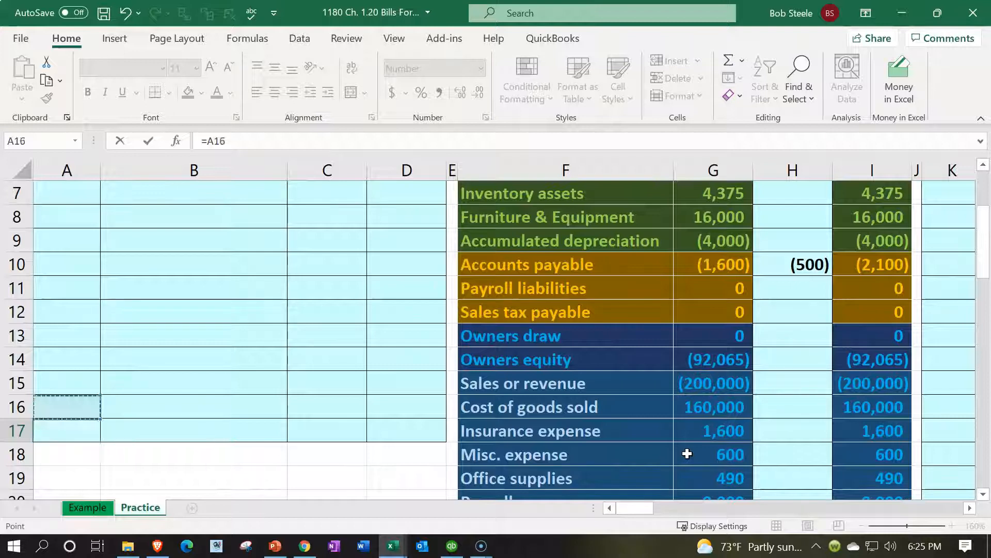
{"action": "key", "text": "Up"}
{"action": "key", "text": "Up"}
{"action": "key", "text": "Up"}
{"action": "key", "text": "Up"}
{"action": "key", "text": "Up"}
{"action": "key", "text": "Up"}
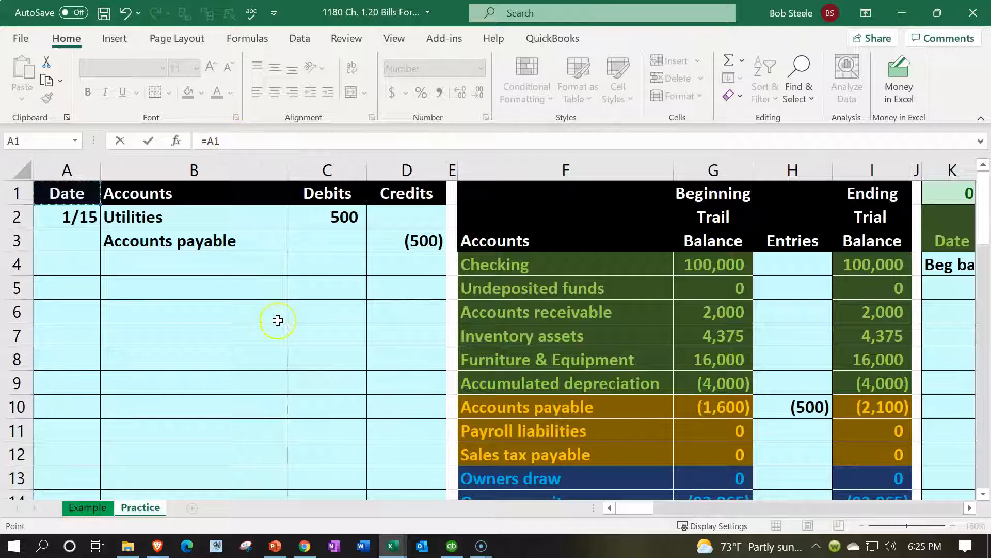
{"action": "key", "text": "Down"}
{"action": "key", "text": "Right"}
{"action": "key", "text": "Right"}
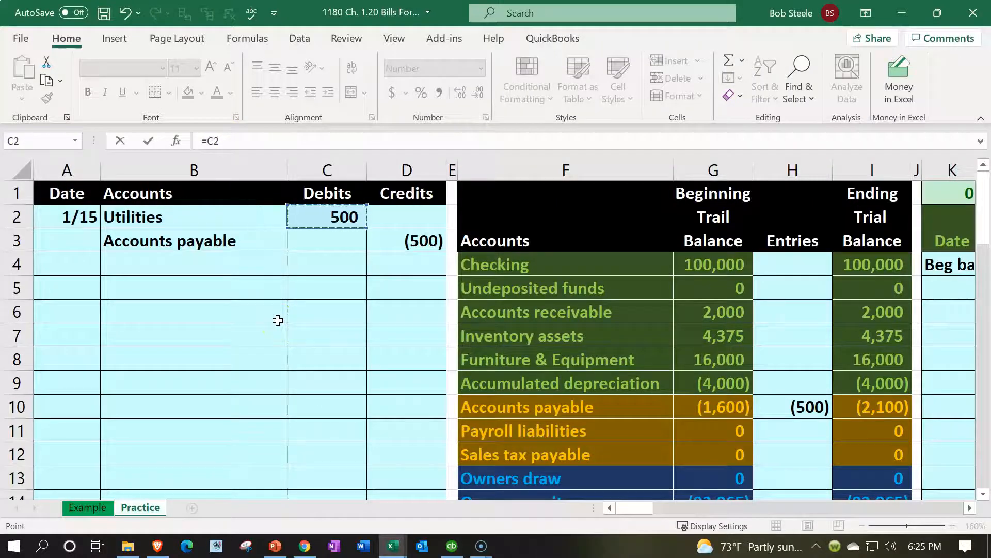
{"action": "left_click", "coordinate": [223, 166]}
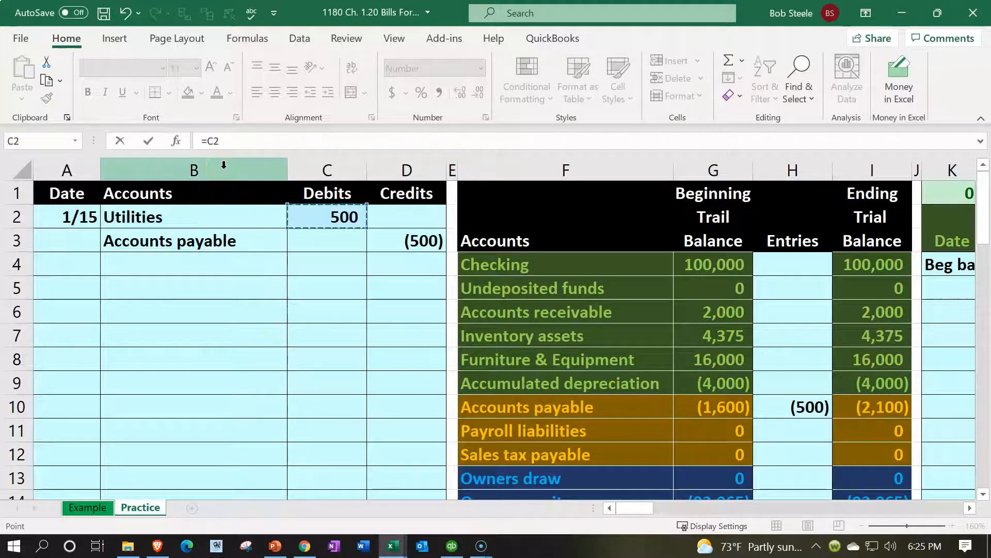
{"action": "key", "text": "Return"}
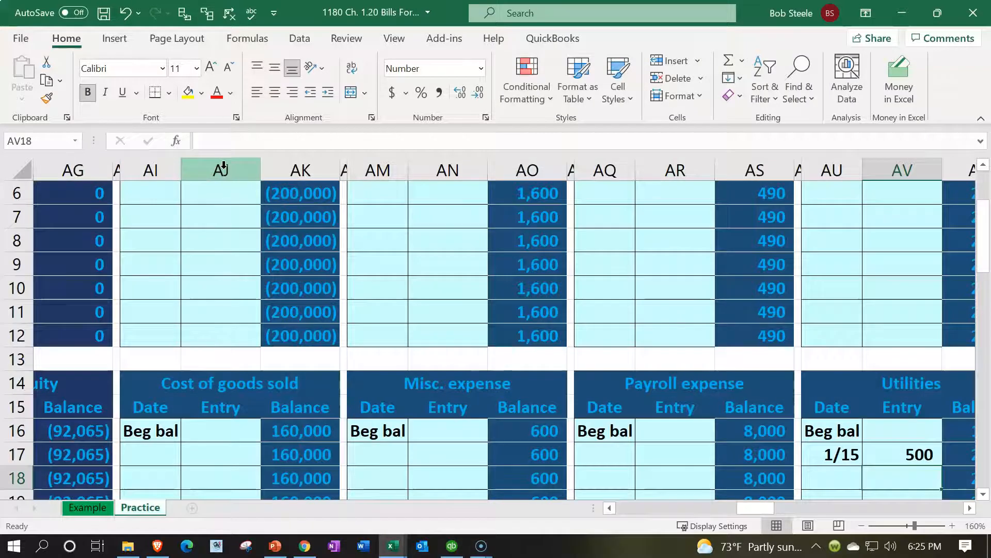
- Verify the =C2 entry formula and the 1,900 beginning Utilities balance
{"action": "key", "text": "Right"}
{"action": "key", "text": "Right"}
{"action": "key", "text": "Right"}
{"action": "key", "text": "Down"}
{"action": "key", "text": "Down"}
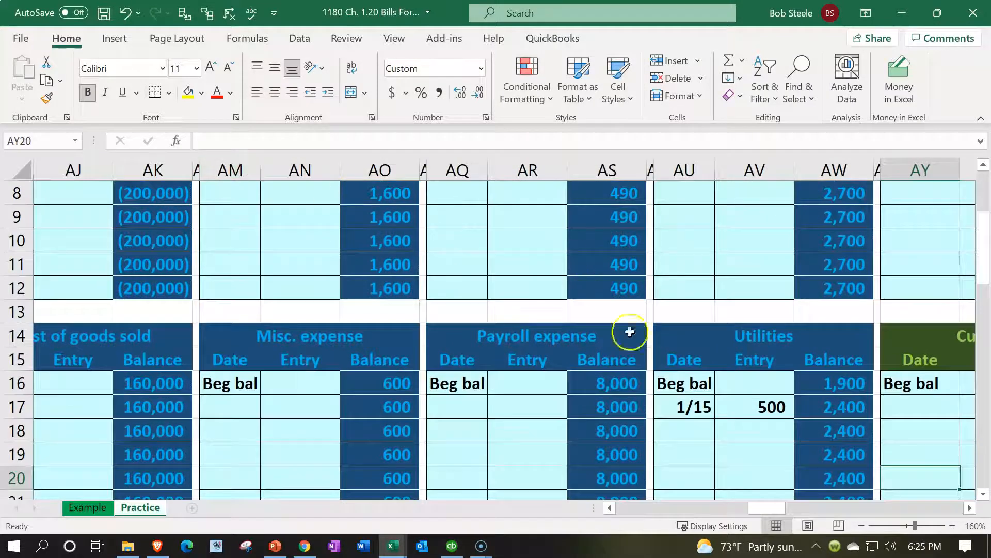
{"action": "double_click", "coordinate": [762, 409]}
{"action": "left_click", "coordinate": [761, 433]}
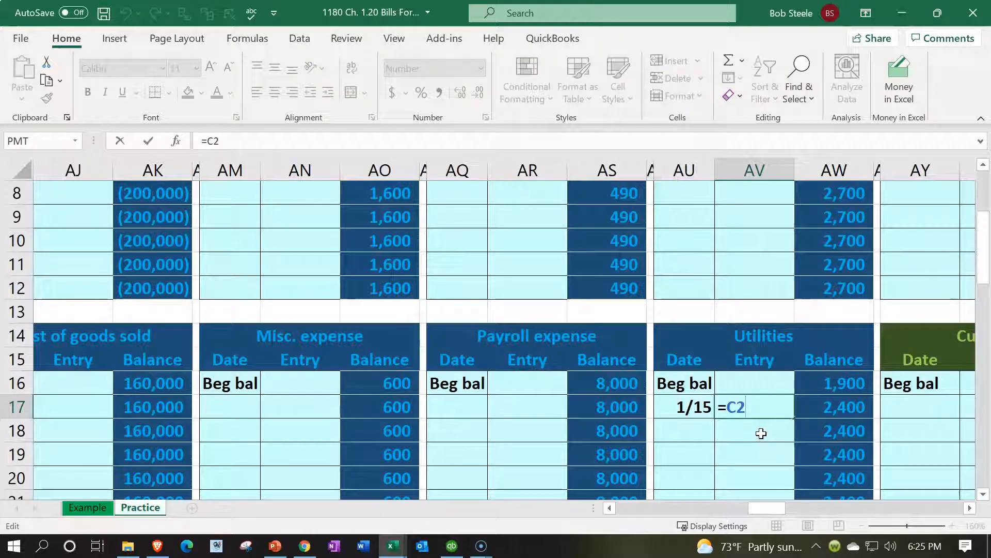
{"action": "key", "text": "Return"}
{"action": "key", "text": "Down"}
{"action": "key", "text": "Down"}
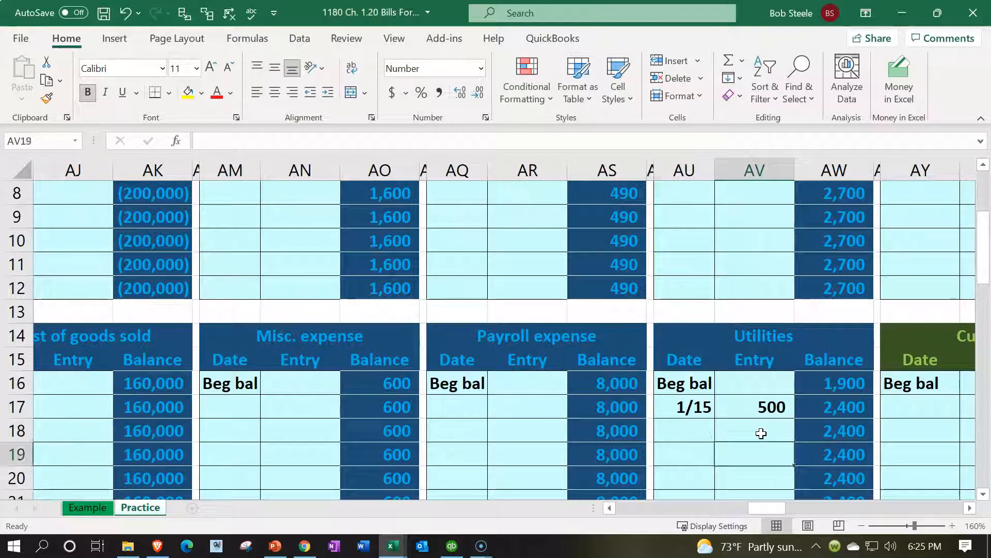
{"action": "key", "text": "Right"}
{"action": "key", "text": "Right"}
{"action": "key", "text": "Up"}
{"action": "key", "text": "Up"}
{"action": "key", "text": "Up"}
{"action": "key", "text": "Up"}
{"action": "key", "text": "Left"}
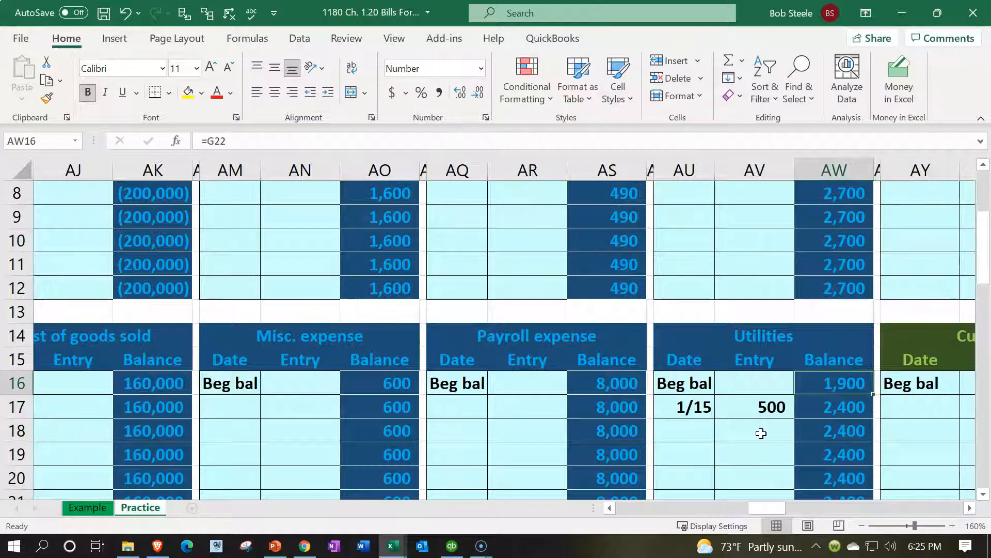
{"action": "key", "text": "Down"}
{"action": "key", "text": "Left"}
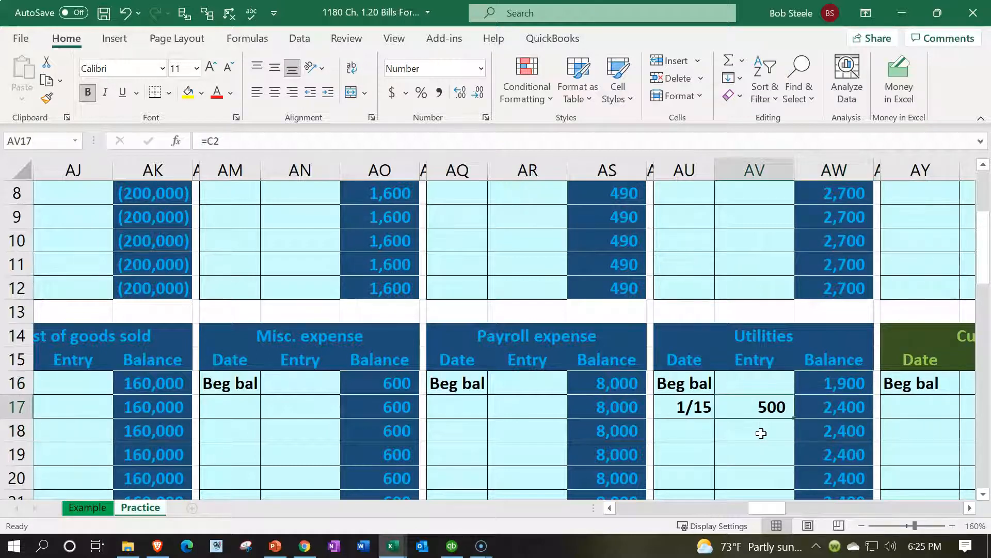
- Confirm the running balance formula =AW16+AV17 brings Utilities to 2,400
{"action": "scroll", "coordinate": [761, 433], "scroll_direction": "down", "scroll_amount": 1}
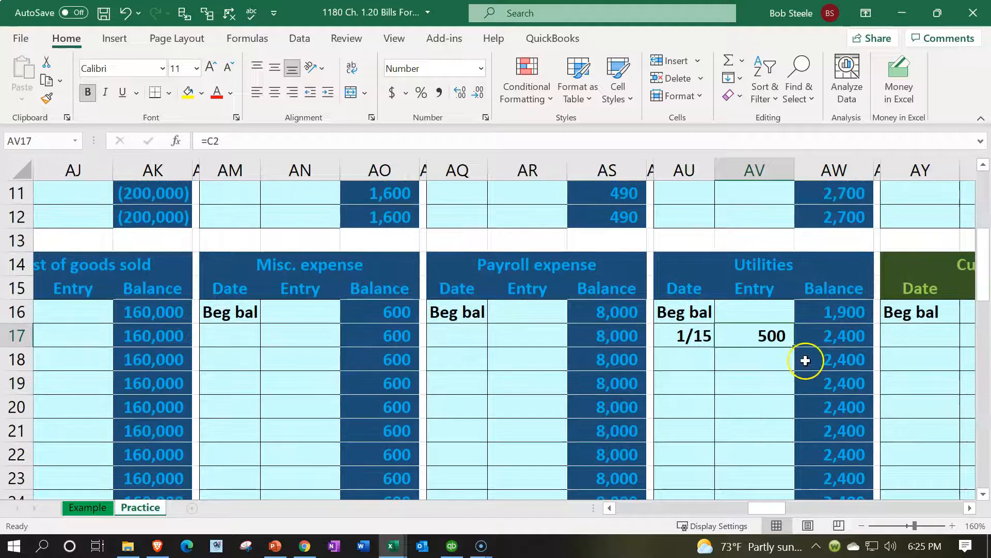
{"action": "double_click", "coordinate": [843, 333]}
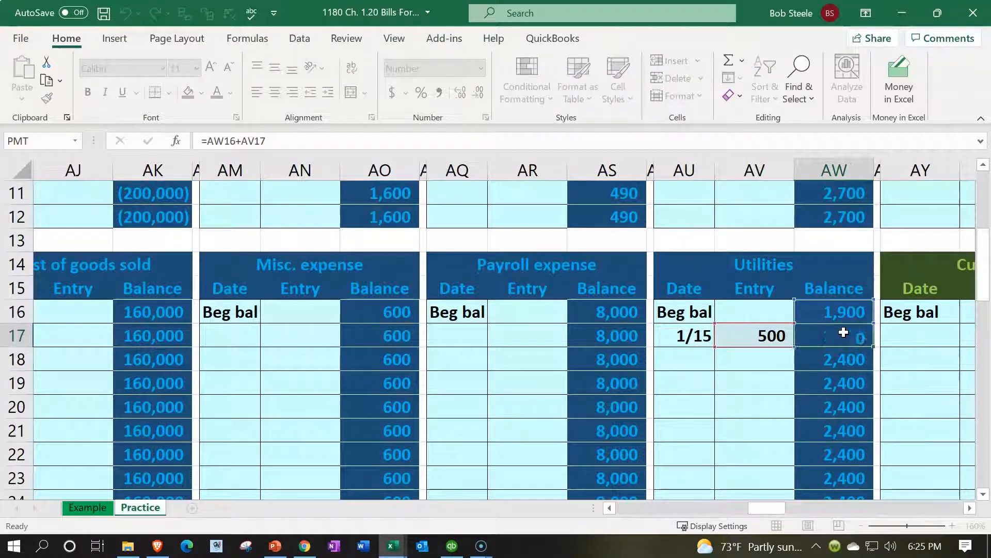
{"action": "key", "text": "Return"}
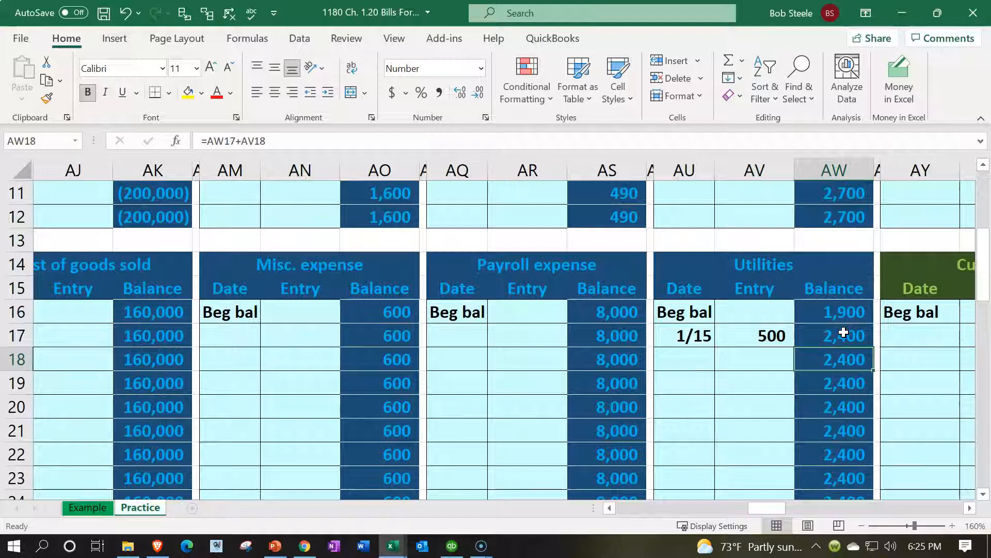
{"action": "left_click", "coordinate": [852, 336]}
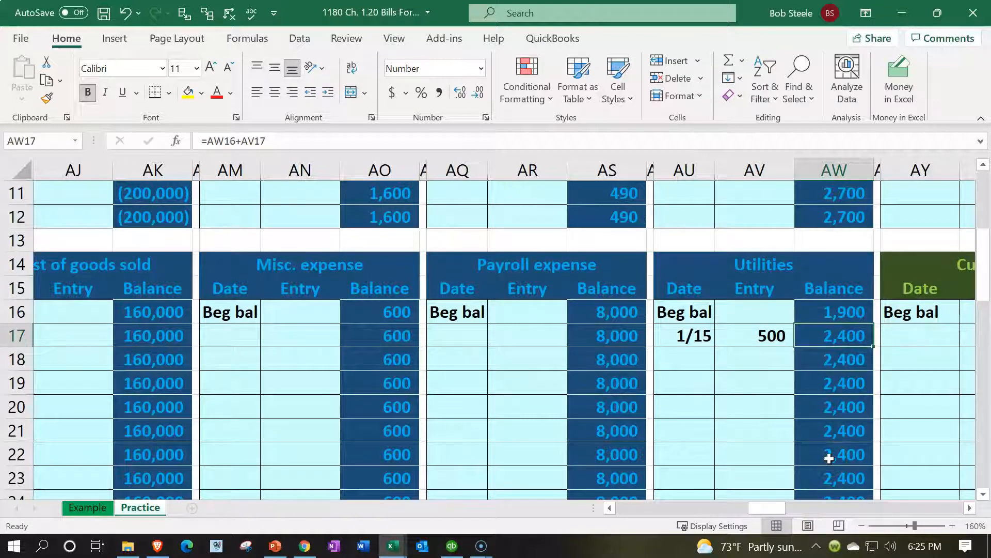
{"action": "key", "text": "Left"}
{"action": "key", "text": "Left"}
{"action": "key", "text": "Left"}
{"action": "key", "text": "Left"}
{"action": "key", "text": "Left"}
{"action": "key", "text": "Left"}
{"action": "key", "text": "Left"}
{"action": "key", "text": "Left"}
{"action": "key", "text": "Left"}
{"action": "key", "text": "Left"}
{"action": "key", "text": "Left"}
{"action": "key", "text": "Left"}
{"action": "key", "text": "Left"}
{"action": "key", "text": "Left"}
{"action": "key", "text": "Left"}
{"action": "key", "text": "Left"}
{"action": "key", "text": "Left"}
{"action": "key", "text": "Left"}
{"action": "key", "text": "Left"}
{"action": "key", "text": "Left"}
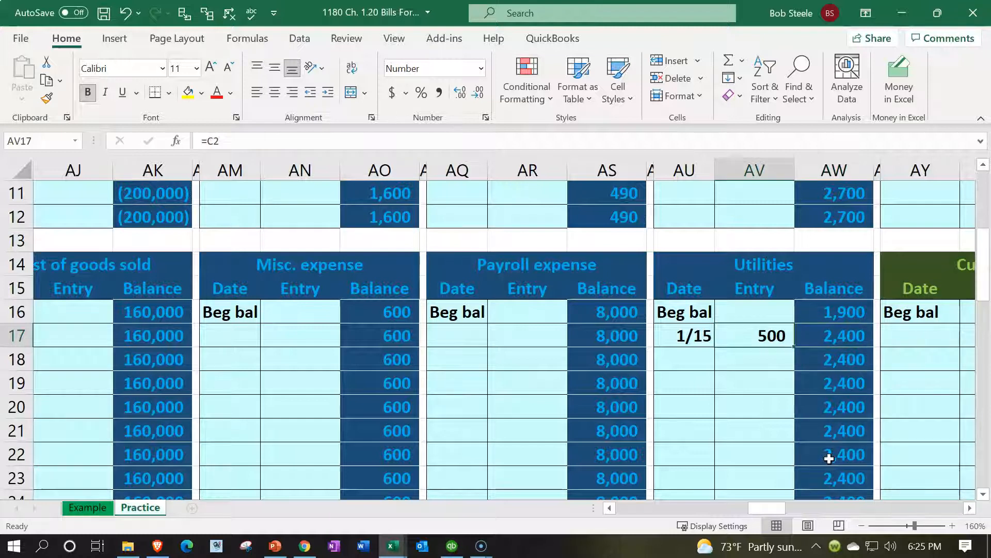
{"action": "key", "text": "Left"}
{"action": "key", "text": "Left"}
{"action": "key", "text": "Left"}
{"action": "key", "text": "Left"}
{"action": "key", "text": "Left"}
{"action": "key", "text": "Left"}
{"action": "key", "text": "Left"}
{"action": "key", "text": "Left"}
{"action": "key", "text": "Left"}
{"action": "key", "text": "Left"}
{"action": "key", "text": "Left"}
{"action": "key", "text": "Left"}
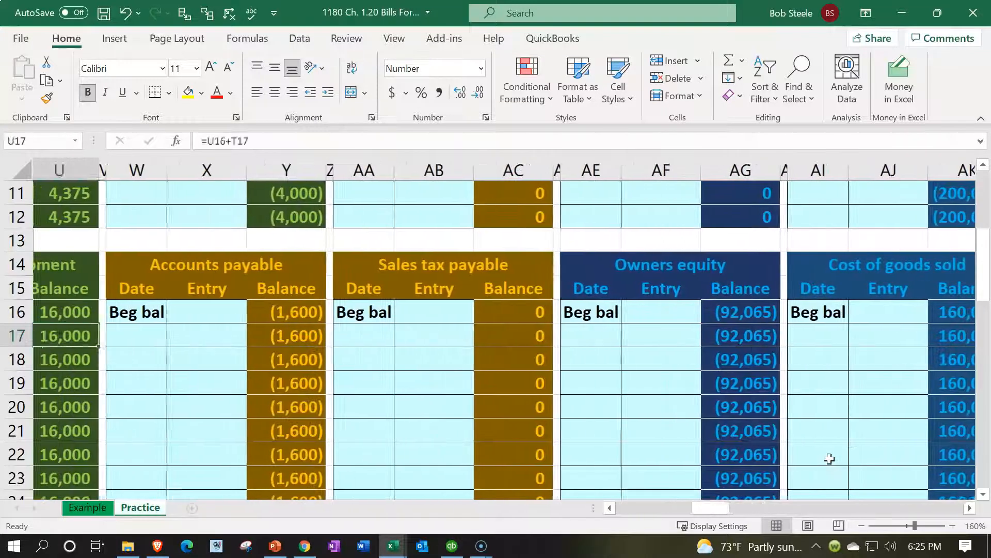
{"action": "key", "text": "Left"}
{"action": "key", "text": "Left"}
{"action": "key", "text": "Left"}
{"action": "key", "text": "Left"}
{"action": "key", "text": "Left"}
{"action": "key", "text": "Left"}
{"action": "key", "text": "Left"}
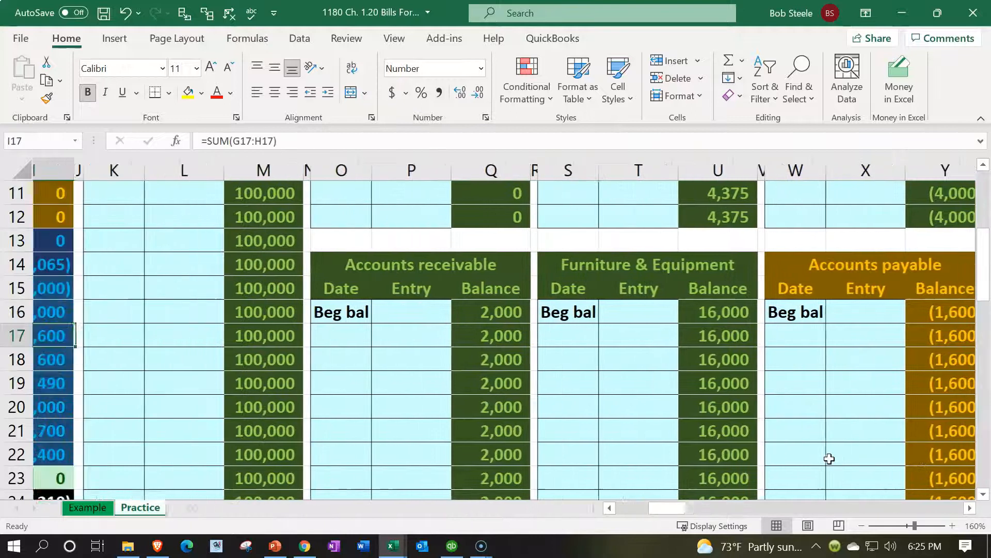
{"action": "scroll", "coordinate": [855, 366], "scroll_direction": "up", "scroll_amount": 4}
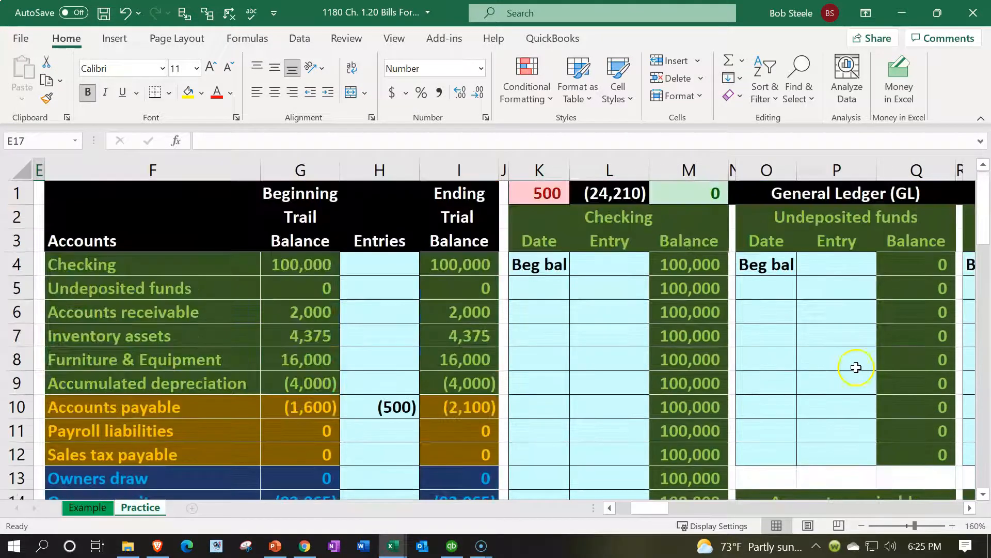
{"action": "scroll", "coordinate": [483, 405], "scroll_direction": "down", "scroll_amount": 4}
{"action": "left_click", "coordinate": [483, 407]}
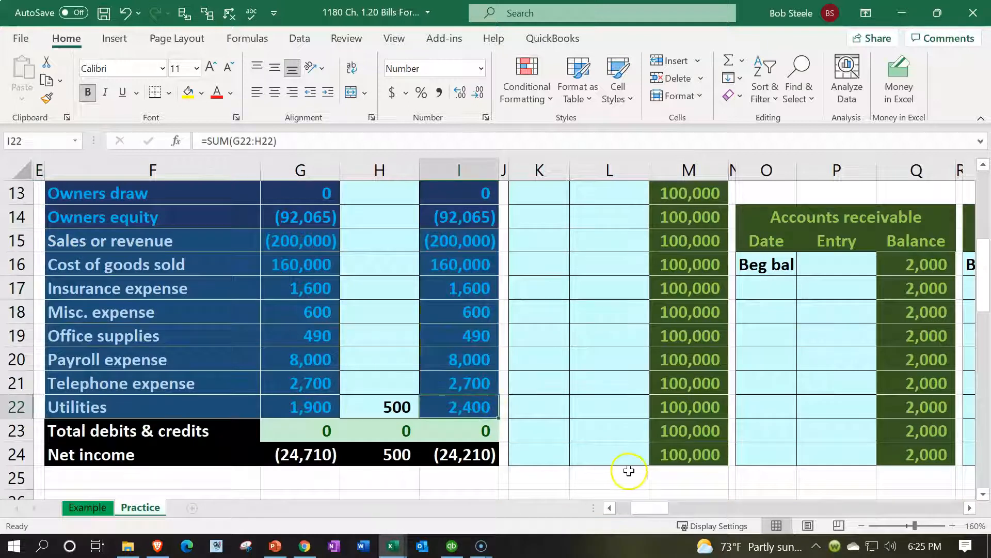
{"action": "scroll", "coordinate": [631, 468], "scroll_direction": "up", "scroll_amount": 4}
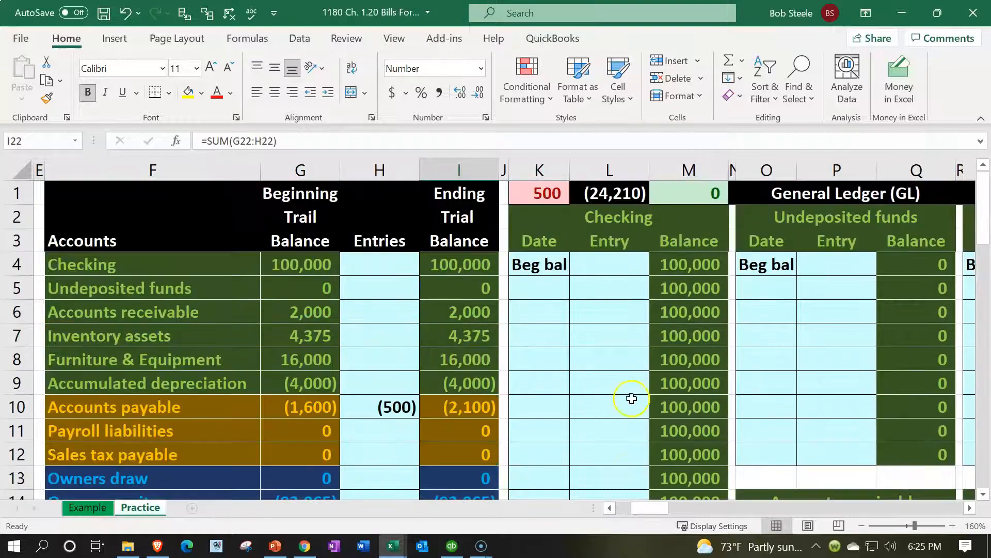
{"action": "left_click", "coordinate": [547, 193]}
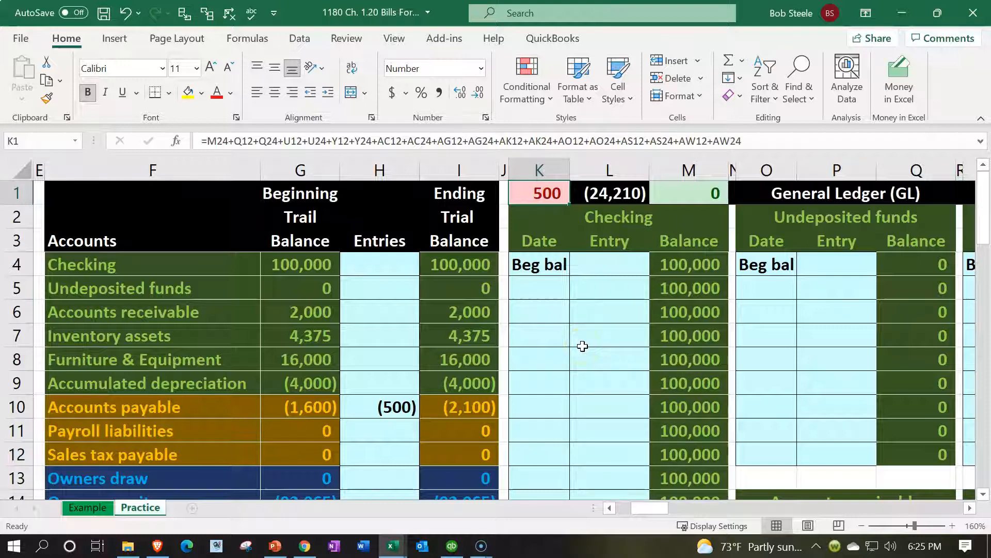
{"action": "left_click", "coordinate": [550, 376]}
{"action": "key", "text": "Home"}
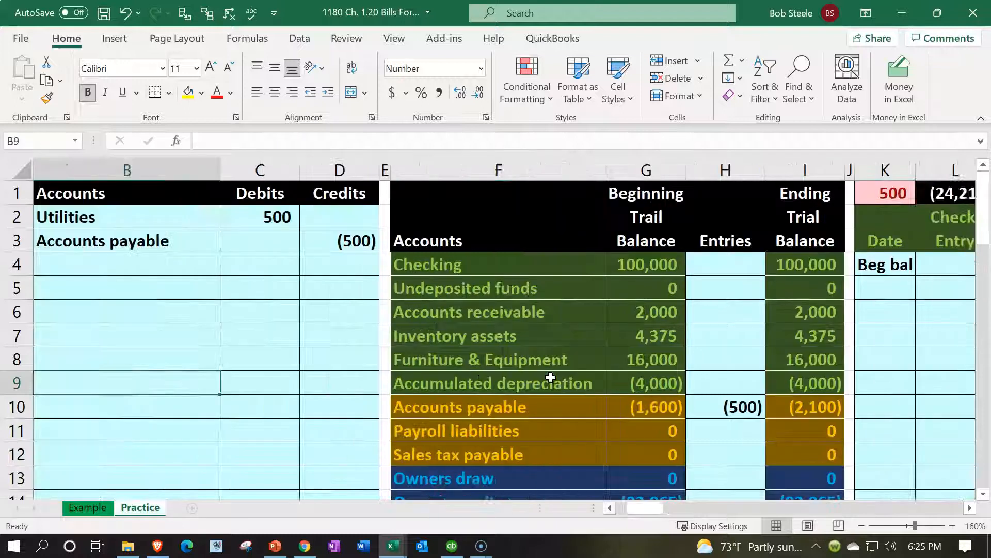
{"action": "left_click_drag", "start_coordinate": [279, 242], "coordinate": [387, 245]}
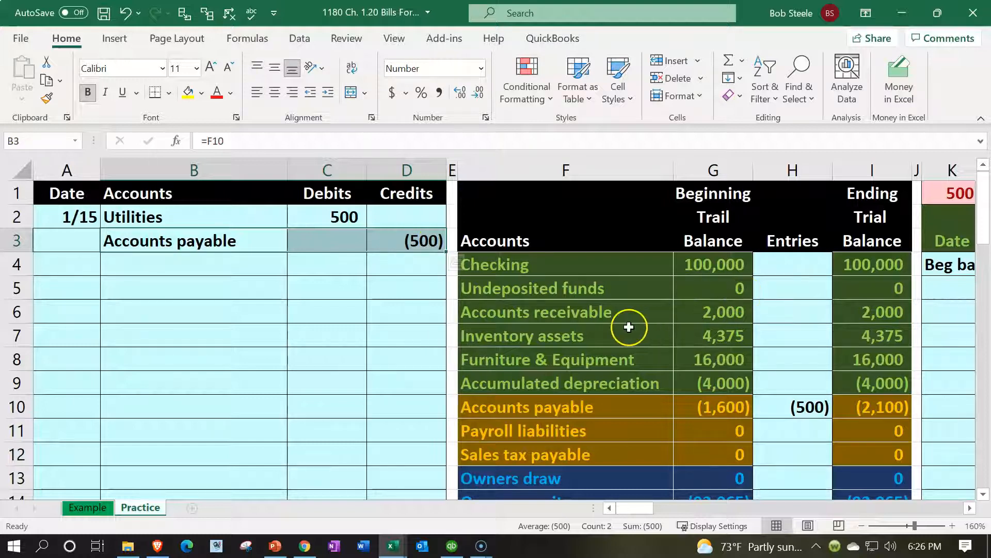
{"action": "left_click", "coordinate": [434, 338]}
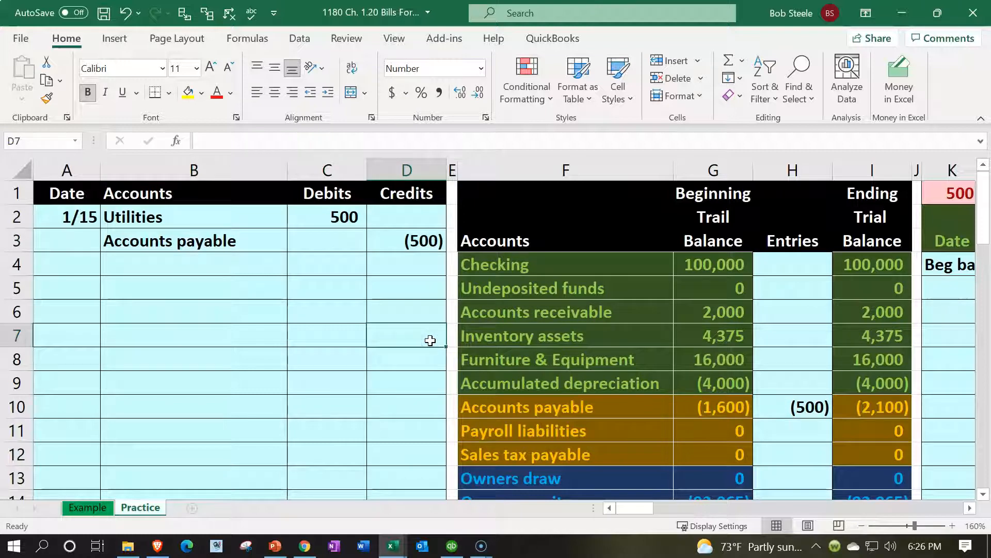
{"action": "key", "text": "Right"}
{"action": "key", "text": "Right"}
{"action": "key", "text": "Down"}
{"action": "key", "text": "Down"}
{"action": "key", "text": "Down"}
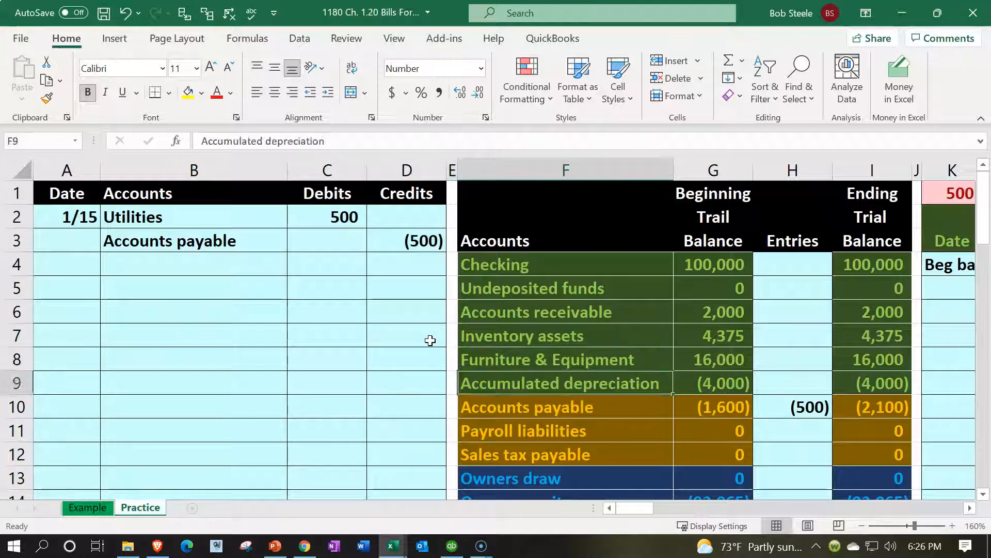
{"action": "key", "text": "Right"}
{"action": "key", "text": "Right"}
{"action": "key", "text": "Right"}
{"action": "key", "text": "Right"}
{"action": "key", "text": "Right"}
{"action": "key", "text": "Right"}
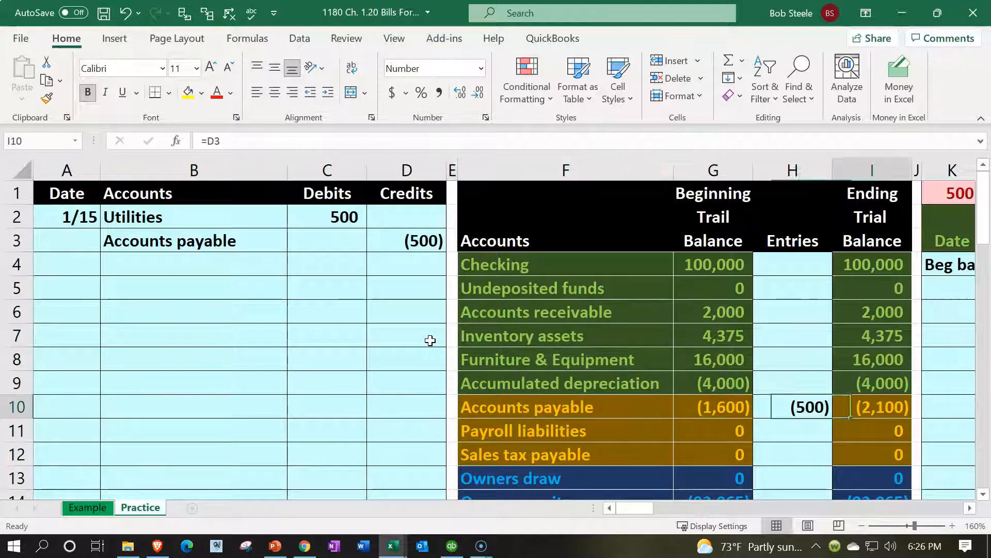
{"action": "key", "text": "Right"}
{"action": "key", "text": "Right"}
{"action": "key", "text": "Right"}
{"action": "key", "text": "Right"}
{"action": "key", "text": "Right"}
{"action": "key", "text": "Right"}
{"action": "key", "text": "Right"}
{"action": "key", "text": "Right"}
{"action": "key", "text": "Right"}
{"action": "key", "text": "Right"}
{"action": "key", "text": "Right"}
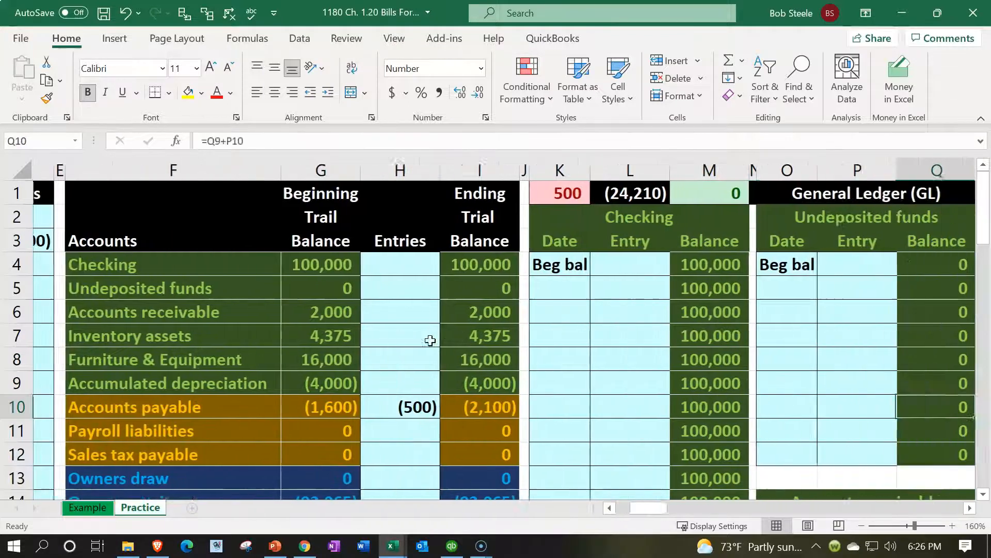
{"action": "key", "text": "Right"}
{"action": "key", "text": "Right"}
{"action": "key", "text": "Right"}
{"action": "key", "text": "Right"}
- Enter the date 1/15 in the first empty Accounts payable ledger row (W17)
{"action": "key", "text": "Down"}
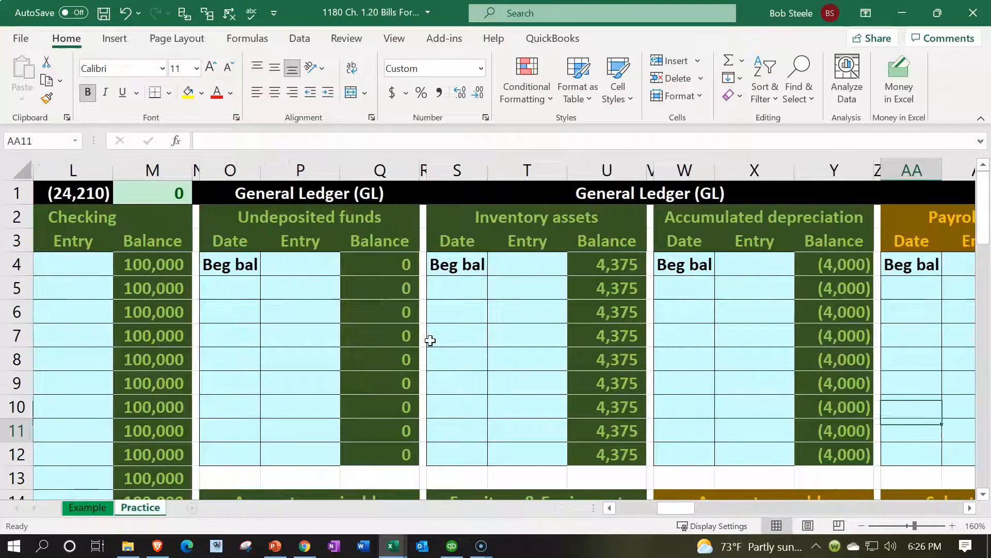
{"action": "key", "text": "Down"}
{"action": "key", "text": "Down"}
{"action": "key", "text": "Down"}
{"action": "key", "text": "Down"}
{"action": "key", "text": "Down"}
{"action": "key", "text": "Down"}
{"action": "key", "text": "Down"}
{"action": "key", "text": "Down"}
{"action": "key", "text": "Down"}
{"action": "key", "text": "Left"}
{"action": "key", "text": "Left"}
{"action": "key", "text": "Left"}
{"action": "key", "text": "Left"}
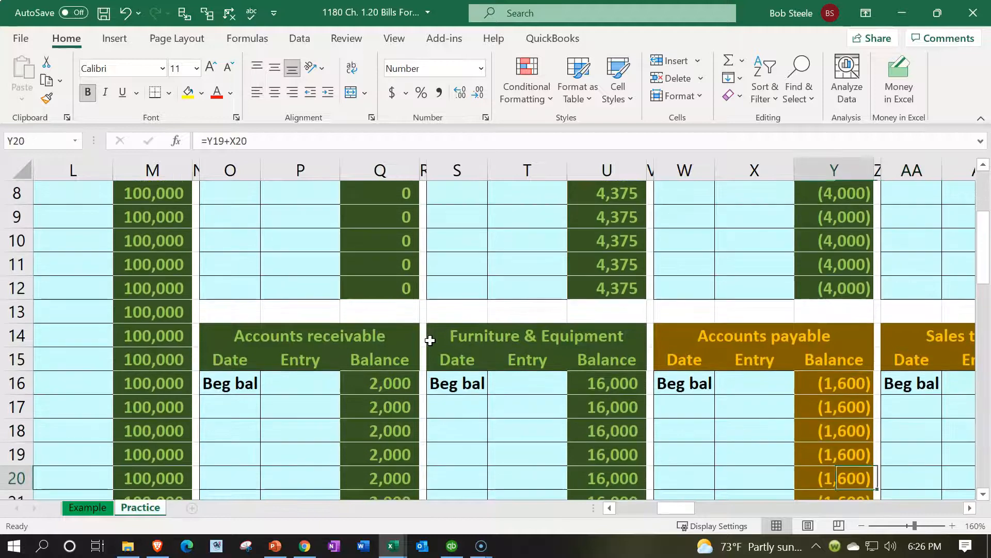
{"action": "key", "text": "Up"}
{"action": "key", "text": "Up"}
{"action": "key", "text": "Up"}
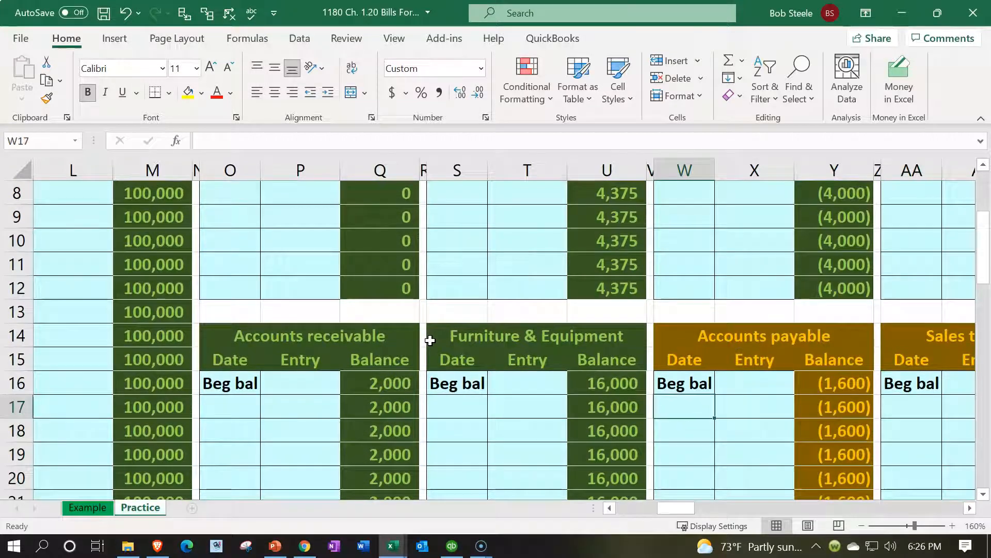
{"action": "type", "text": "1/15"}
{"action": "key", "text": "Return"}
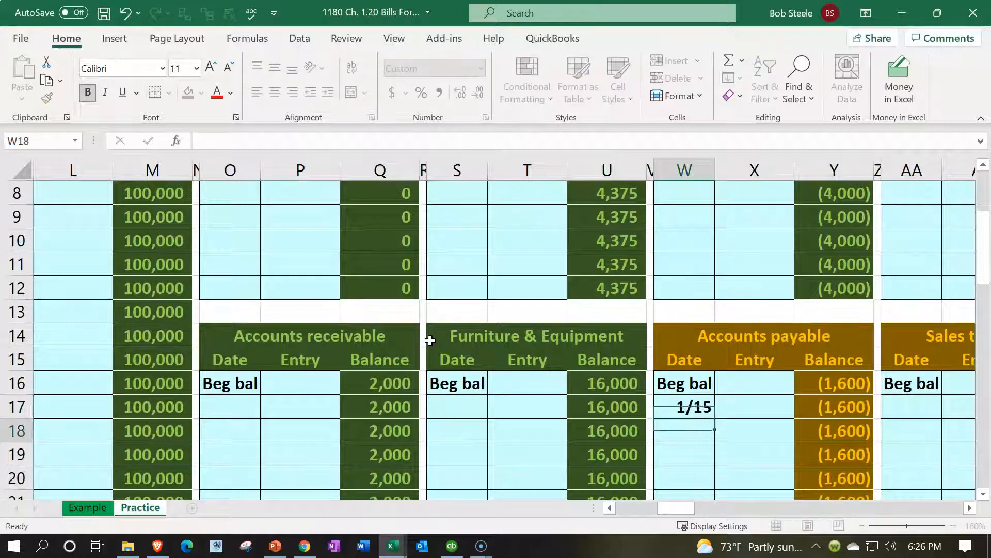
- Link the X17 entry to the (500) journal credit with =D3
{"action": "key", "text": "Up"}
{"action": "key", "text": "Right"}
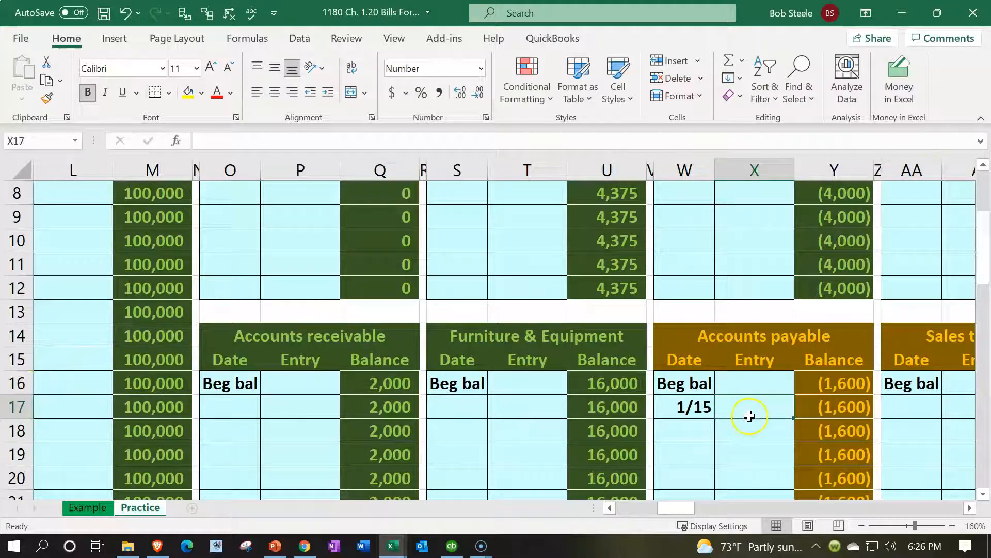
{"action": "type", "text": "="}
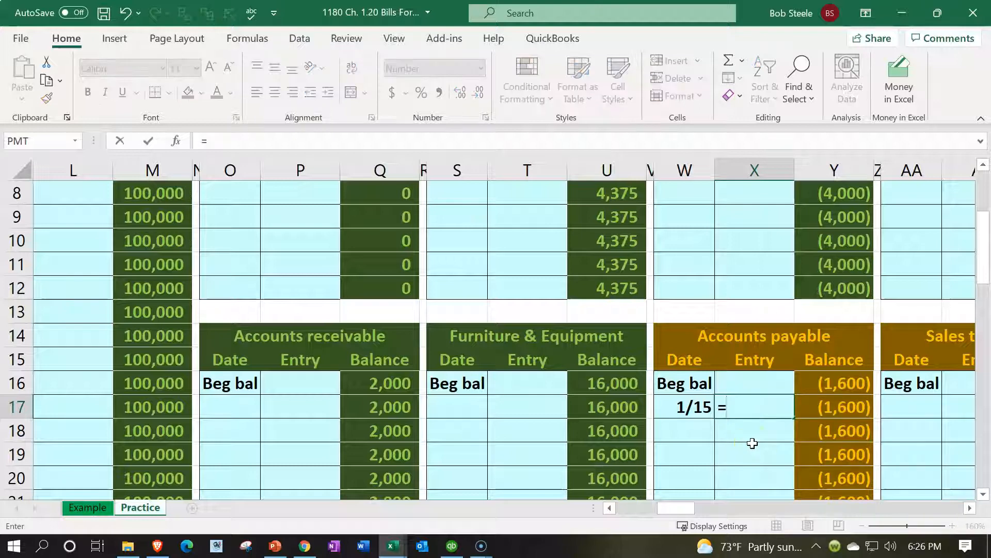
{"action": "key", "text": "Left"}
{"action": "key", "text": "Left"}
{"action": "key", "text": "Left"}
{"action": "key", "text": "Left"}
{"action": "key", "text": "Left"}
{"action": "key", "text": "Left"}
{"action": "key", "text": "Left"}
{"action": "key", "text": "Left"}
{"action": "key", "text": "Left"}
{"action": "key", "text": "Left"}
{"action": "key", "text": "Left"}
{"action": "key", "text": "Left"}
{"action": "key", "text": "Left"}
{"action": "key", "text": "Left"}
{"action": "key", "text": "Left"}
{"action": "key", "text": "Left"}
{"action": "key", "text": "Left"}
{"action": "key", "text": "Left"}
{"action": "key", "text": "Left"}
{"action": "key", "text": "Left"}
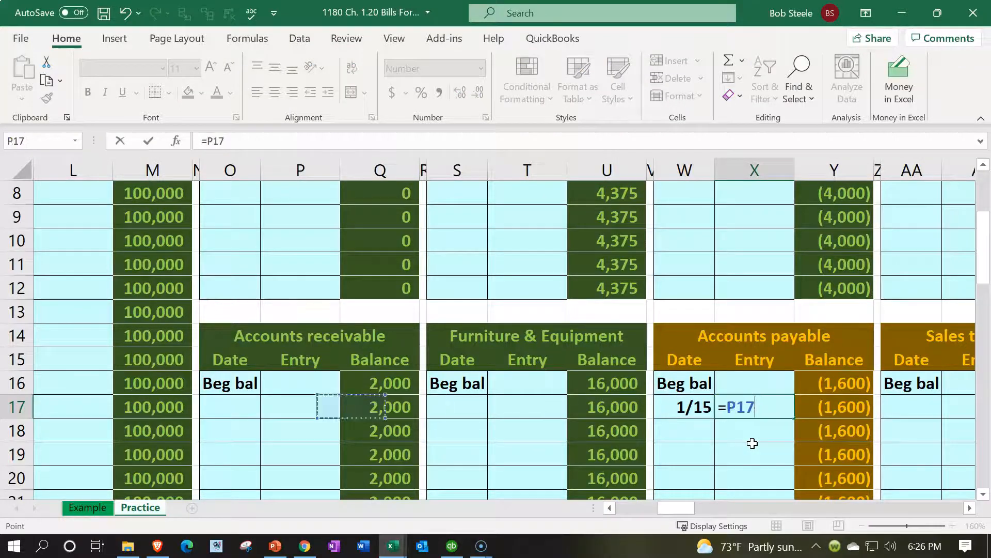
{"action": "key", "text": "Up"}
{"action": "key", "text": "Up"}
{"action": "key", "text": "Up"}
{"action": "key", "text": "Up"}
{"action": "key", "text": "Up"}
{"action": "key", "text": "Up"}
{"action": "key", "text": "Up"}
{"action": "key", "text": "Up"}
{"action": "key", "text": "Up"}
{"action": "key", "text": "Up"}
{"action": "key", "text": "Up"}
{"action": "key", "text": "Up"}
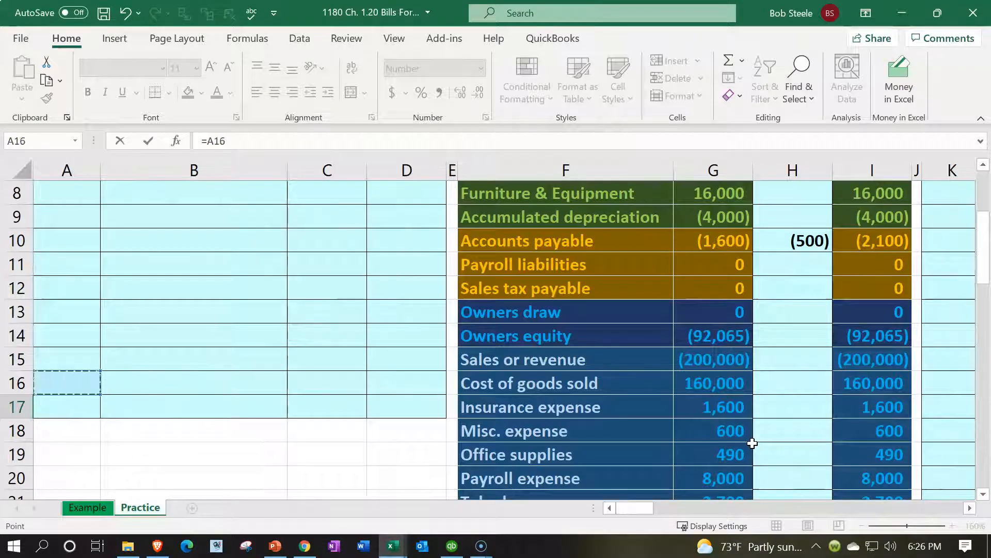
{"action": "key", "text": "Up"}
{"action": "key", "text": "Up"}
{"action": "key", "text": "Up"}
{"action": "key", "text": "Up"}
{"action": "key", "text": "Down"}
{"action": "key", "text": "Down"}
{"action": "key", "text": "Right"}
{"action": "key", "text": "Right"}
{"action": "key", "text": "Right"}
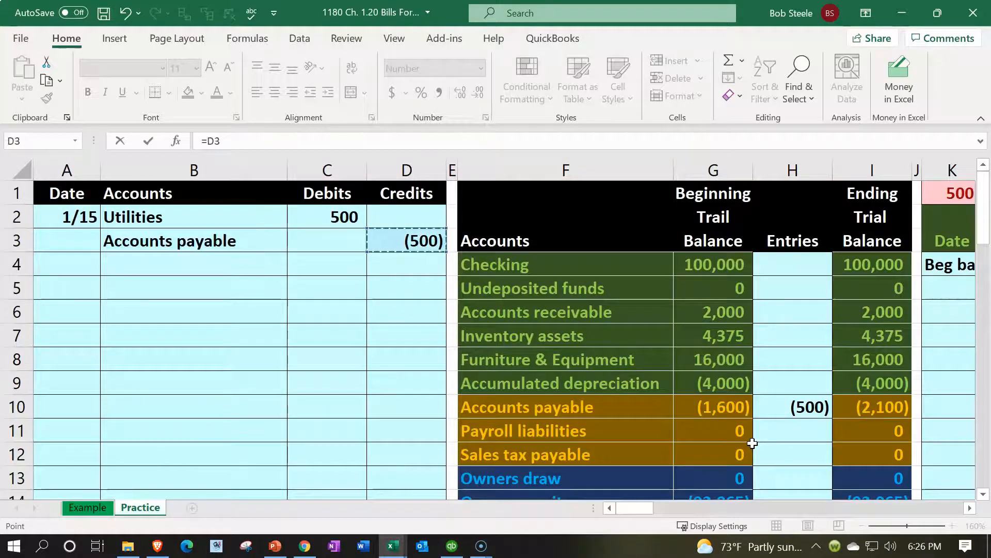
{"action": "key", "text": "Return"}
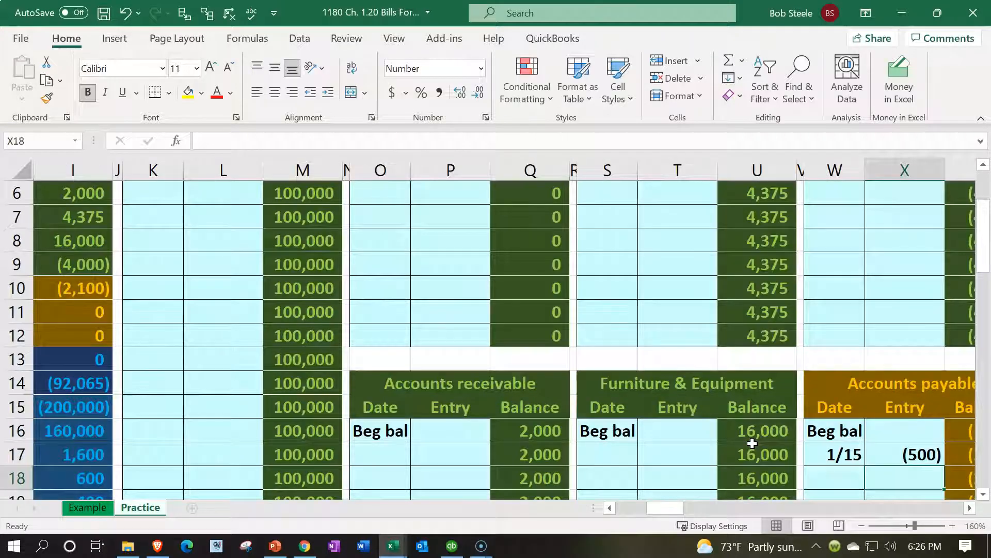
{"action": "key", "text": "Right"}
{"action": "key", "text": "Right"}
{"action": "key", "text": "Right"}
- Check the beginning and running balance formulas, with Y17 now at (2,100)
{"action": "key", "text": "Up"}
{"action": "key", "text": "Up"}
{"action": "key", "text": "Left"}
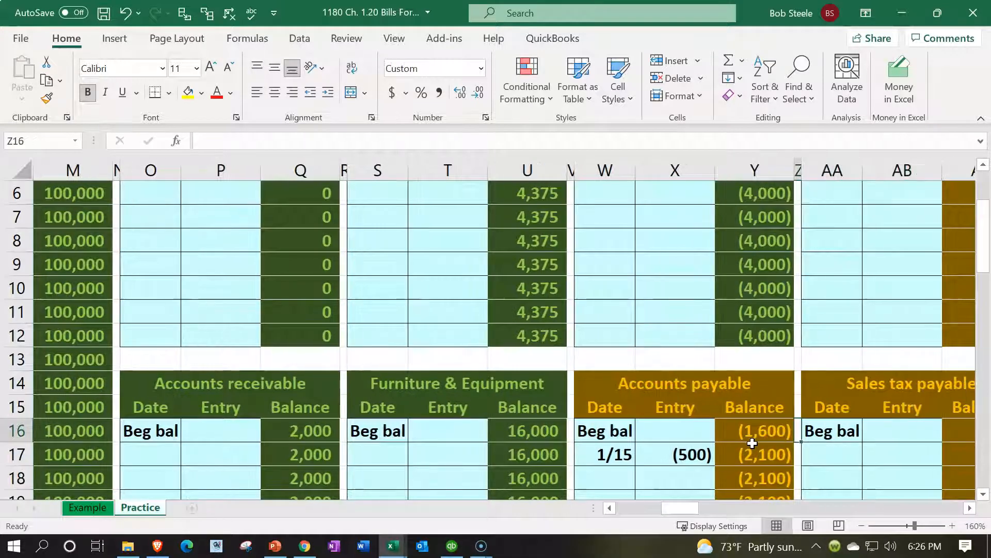
{"action": "key", "text": "Left"}
{"action": "scroll", "coordinate": [752, 442], "scroll_direction": "down", "scroll_amount": 1}
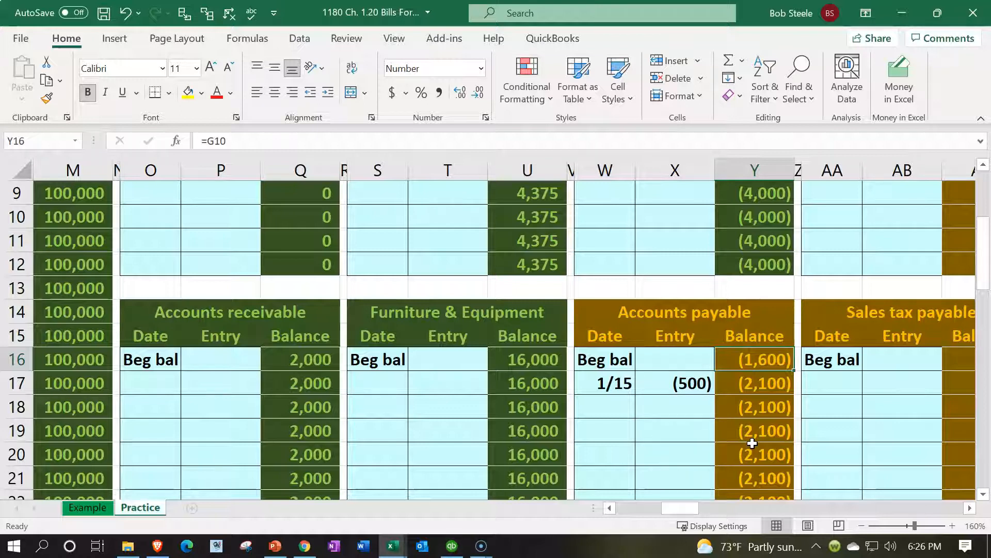
{"action": "key", "text": "Down"}
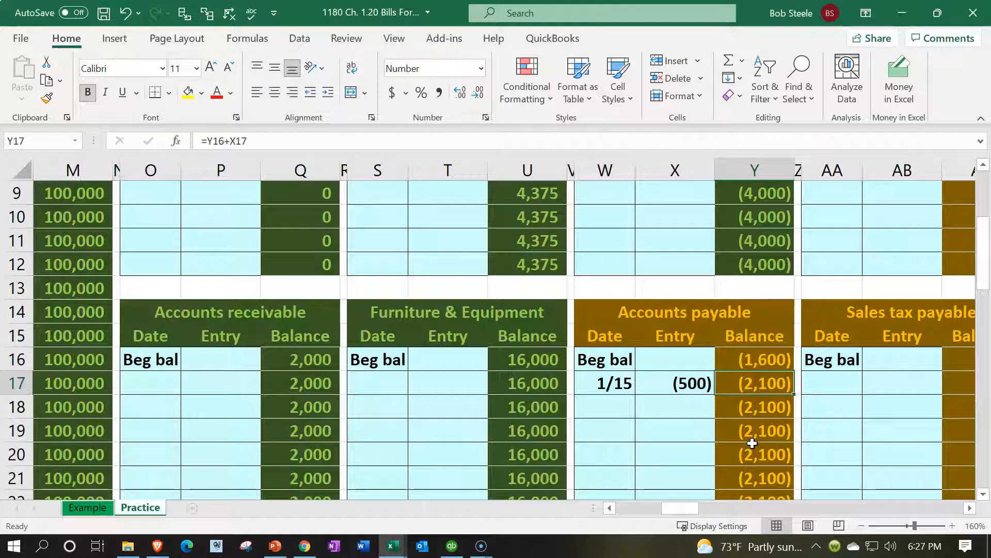
{"action": "key", "text": "Left"}
{"action": "key", "text": "Left"}
{"action": "key", "text": "Left"}
{"action": "key", "text": "Left"}
{"action": "key", "text": "Left"}
{"action": "key", "text": "Left"}
{"action": "key", "text": "Left"}
{"action": "key", "text": "Left"}
{"action": "key", "text": "Left"}
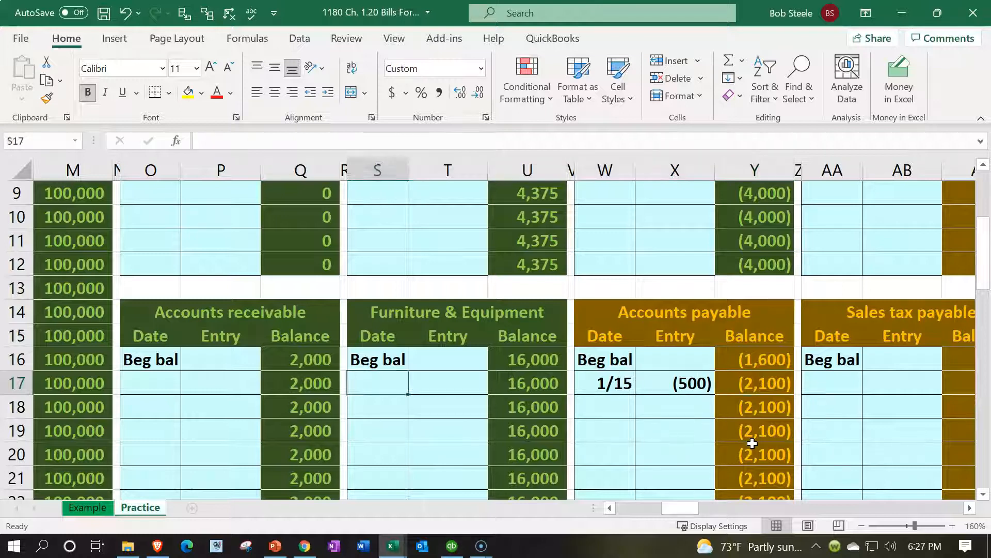
{"action": "key", "text": "Left"}
{"action": "key", "text": "Left"}
{"action": "key", "text": "Left"}
{"action": "key", "text": "Left"}
{"action": "key", "text": "Left"}
{"action": "key", "text": "Left"}
{"action": "key", "text": "Left"}
{"action": "key", "text": "Left"}
{"action": "key", "text": "Left"}
{"action": "key", "text": "Left"}
{"action": "key", "text": "Left"}
{"action": "key", "text": "Left"}
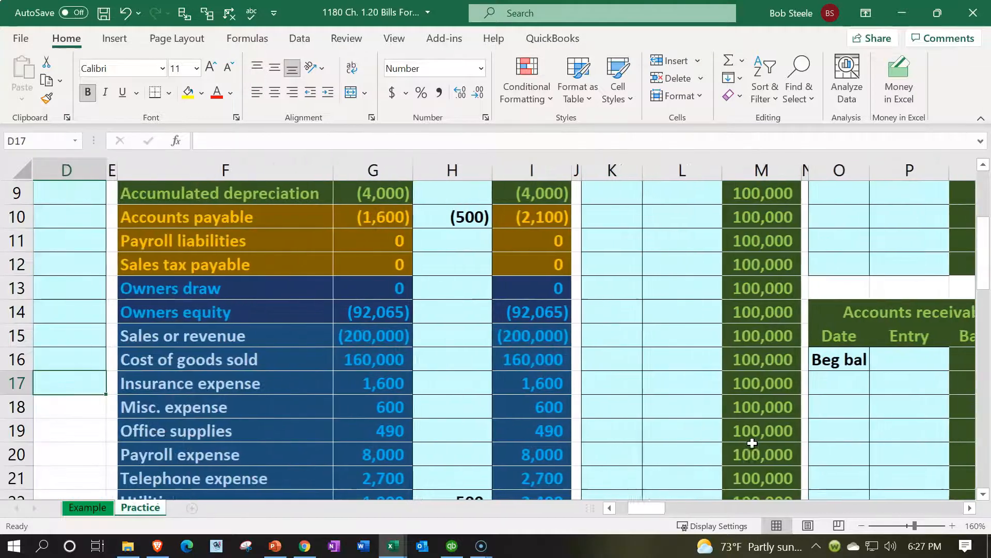
{"action": "scroll", "coordinate": [699, 432], "scroll_direction": "up", "scroll_amount": 3}
{"action": "left_click", "coordinate": [534, 411]}
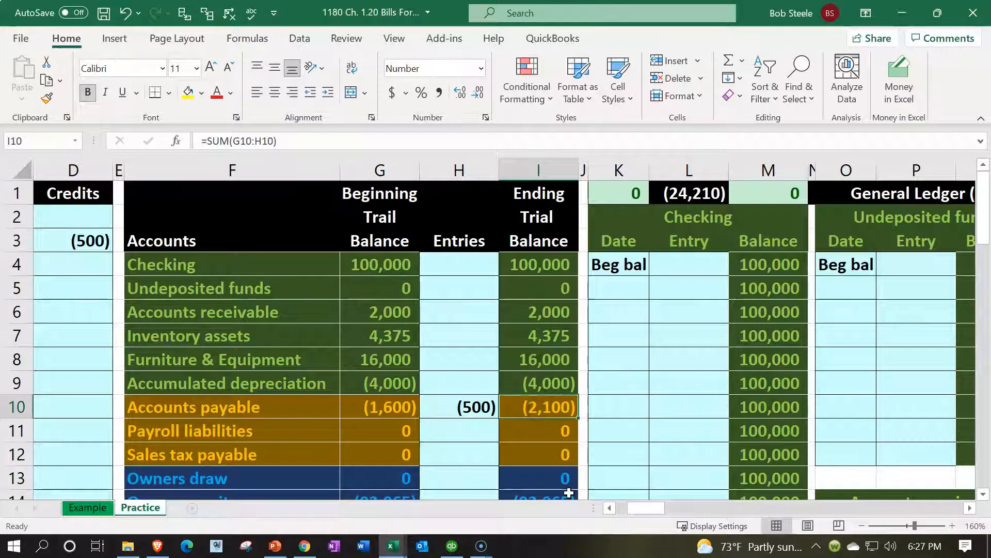
{"action": "left_click", "coordinate": [612, 187]}
{"action": "key", "text": "Right"}
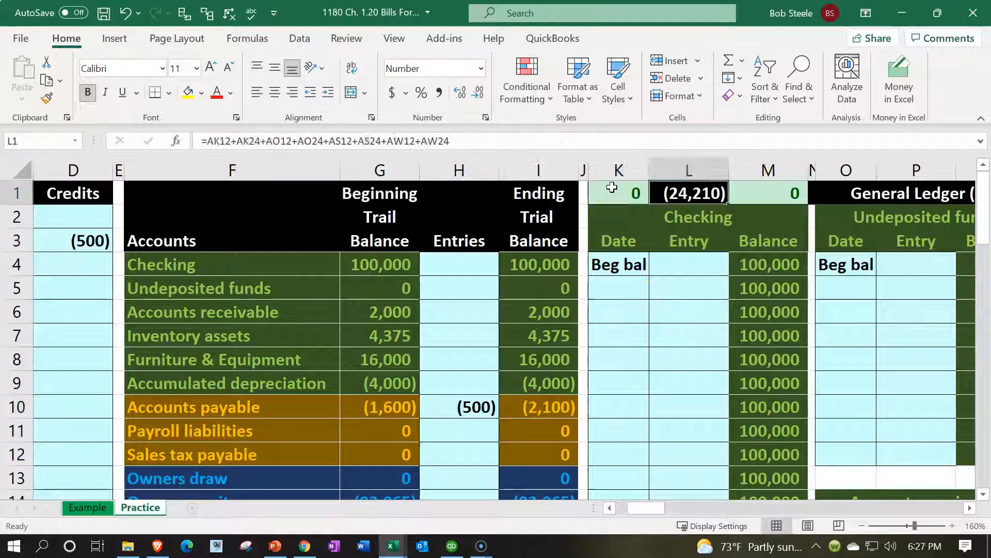
{"action": "key", "text": "Right"}
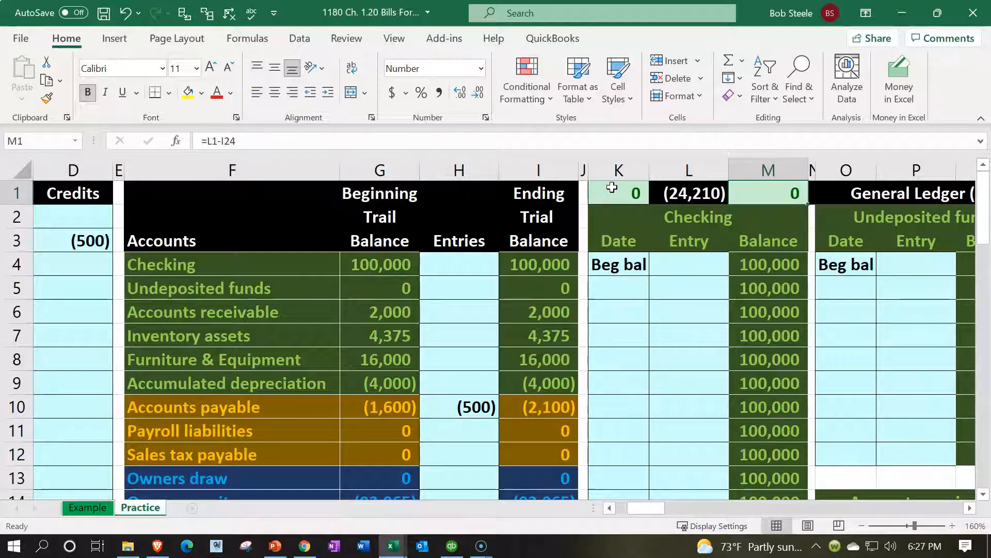
{"action": "key", "text": "Down"}
{"action": "key", "text": "Down"}
{"action": "key", "text": "Down"}
{"action": "key", "text": "Down"}
{"action": "key", "text": "Down"}
{"action": "key", "text": "Down"}
{"action": "key", "text": "Down"}
{"action": "key", "text": "Down"}
{"action": "key", "text": "Down"}
{"action": "key", "text": "Down"}
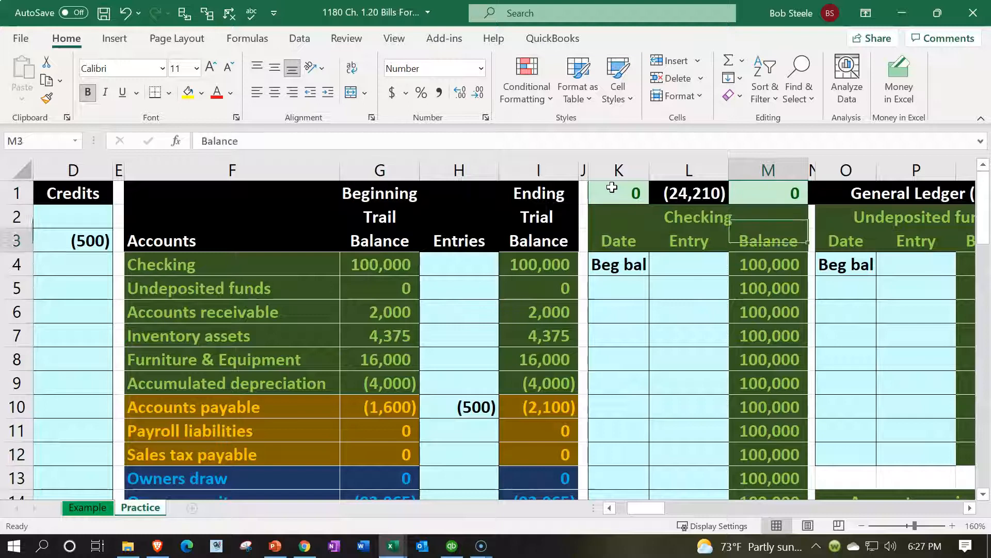
{"action": "key", "text": "Left"}
{"action": "key", "text": "Left"}
{"action": "key", "text": "Left"}
{"action": "key", "text": "Left"}
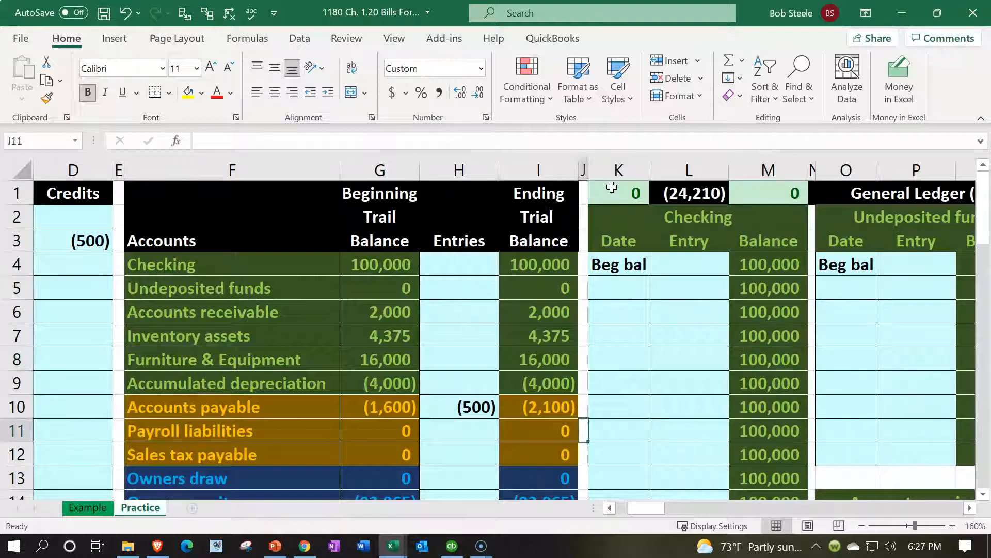
{"action": "key", "text": "Up"}
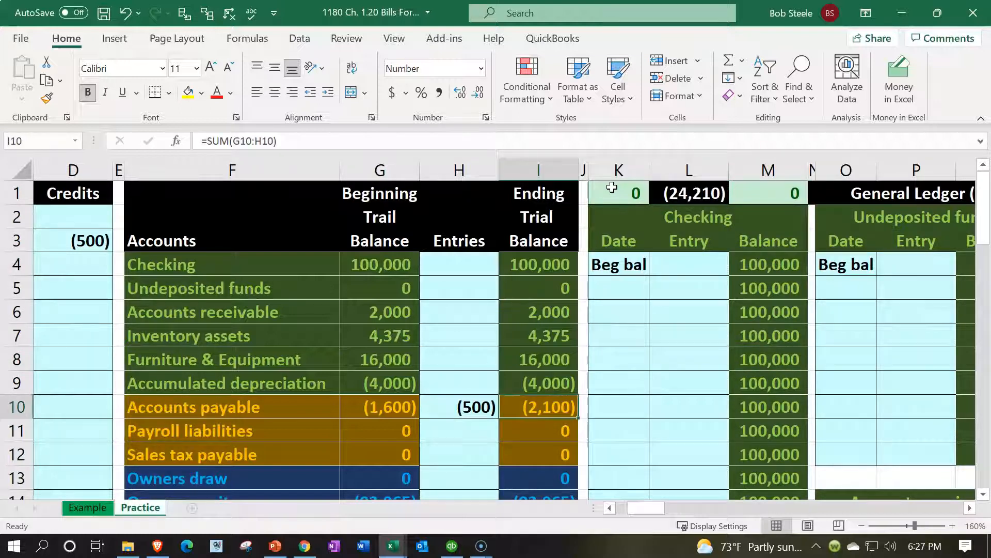
{"action": "key", "text": "Right"}
{"action": "key", "text": "Right"}
{"action": "key", "text": "Right"}
{"action": "key", "text": "Right"}
{"action": "key", "text": "Right"}
{"action": "key", "text": "Right"}
{"action": "key", "text": "Right"}
{"action": "key", "text": "Right"}
{"action": "key", "text": "Right"}
{"action": "key", "text": "Right"}
{"action": "key", "text": "Right"}
{"action": "key", "text": "Right"}
{"action": "key", "text": "Right"}
{"action": "key", "text": "Right"}
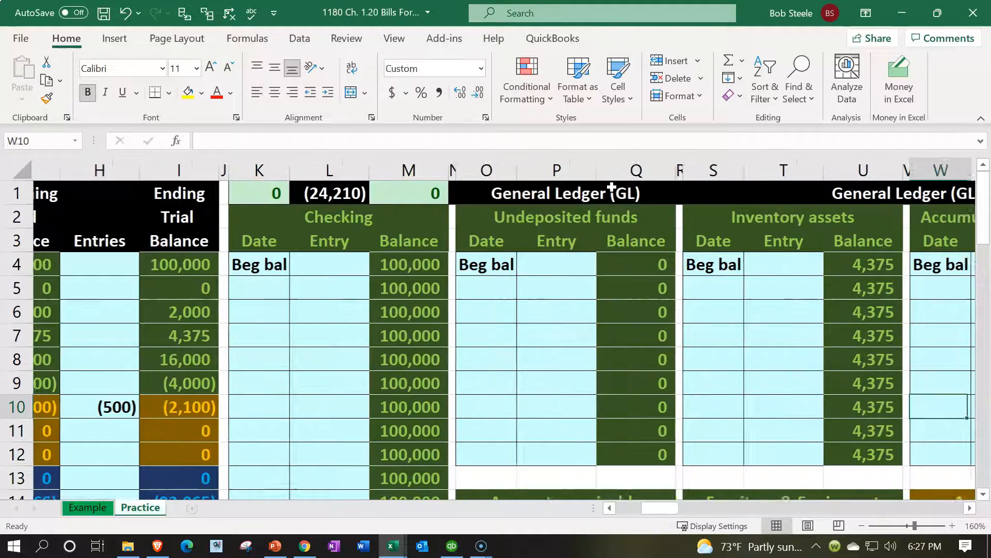
{"action": "key", "text": "Right"}
{"action": "key", "text": "Right"}
{"action": "key", "text": "Right"}
{"action": "key", "text": "Right"}
{"action": "scroll", "coordinate": [818, 369], "scroll_direction": "down", "scroll_amount": 2}
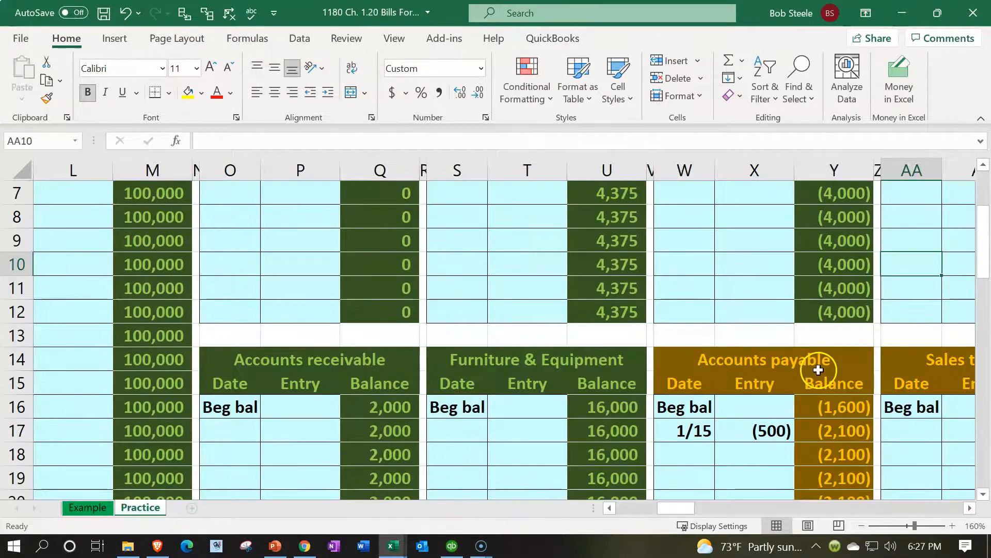
{"action": "scroll", "coordinate": [819, 370], "scroll_direction": "down", "scroll_amount": 1}
{"action": "left_click", "coordinate": [784, 365]}
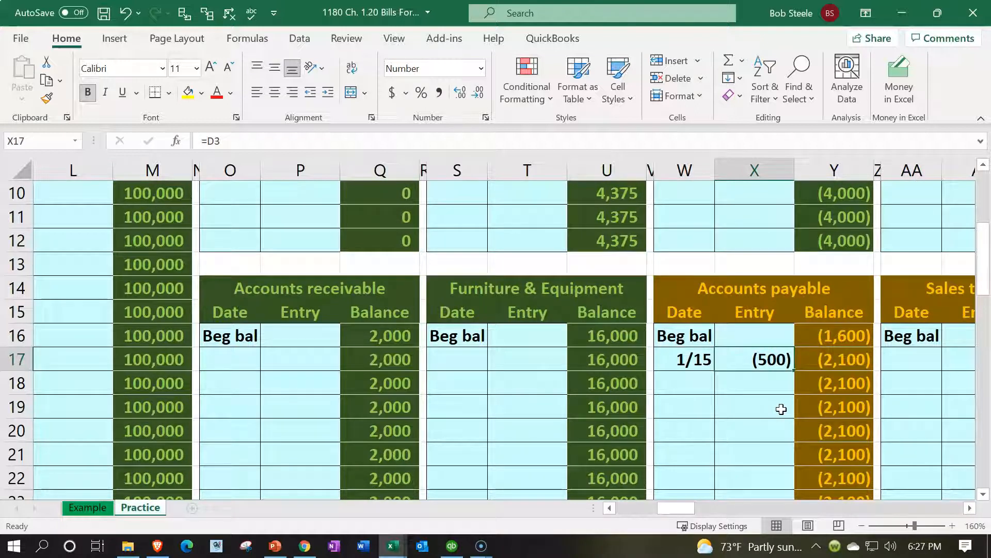
{"action": "scroll", "coordinate": [781, 409], "scroll_direction": "up", "scroll_amount": 3}
{"action": "left_click", "coordinate": [713, 310]}
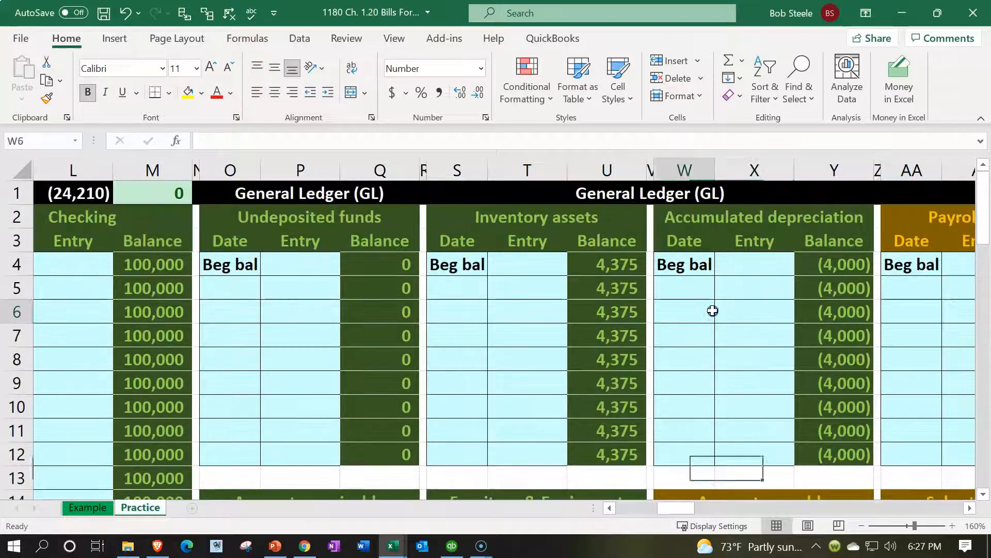
{"action": "key", "text": "Left"}
{"action": "key", "text": "Left"}
{"action": "key", "text": "Left"}
{"action": "key", "text": "Left"}
{"action": "key", "text": "Left"}
{"action": "key", "text": "Left"}
{"action": "key", "text": "Left"}
{"action": "key", "text": "Left"}
{"action": "key", "text": "Left"}
{"action": "key", "text": "Left"}
{"action": "key", "text": "Left"}
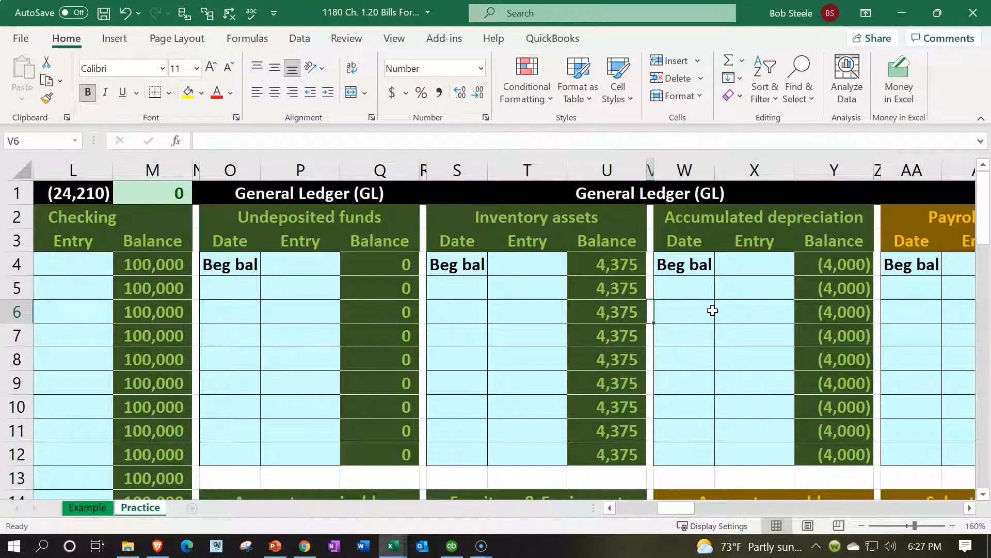
{"action": "key", "text": "Left"}
{"action": "key", "text": "Left"}
{"action": "key", "text": "Left"}
{"action": "key", "text": "Left"}
{"action": "key", "text": "Left"}
{"action": "key", "text": "Left"}
{"action": "key", "text": "Left"}
{"action": "key", "text": "Left"}
{"action": "key", "text": "Left"}
{"action": "key", "text": "Left"}
{"action": "key", "text": "Left"}
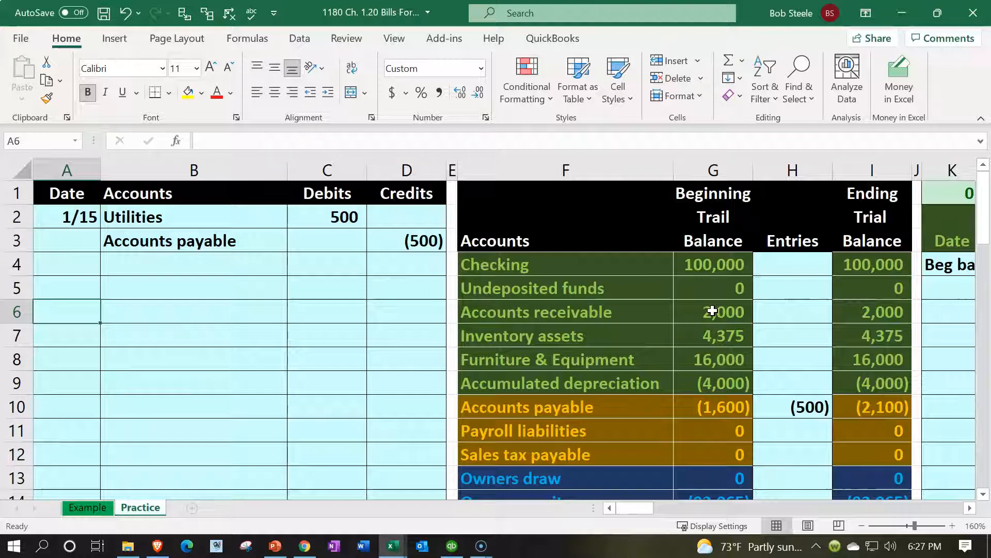
{"action": "key", "text": "Up"}
{"action": "key", "text": "Up"}
{"action": "key", "text": "Up"}
{"action": "key", "text": "Right"}
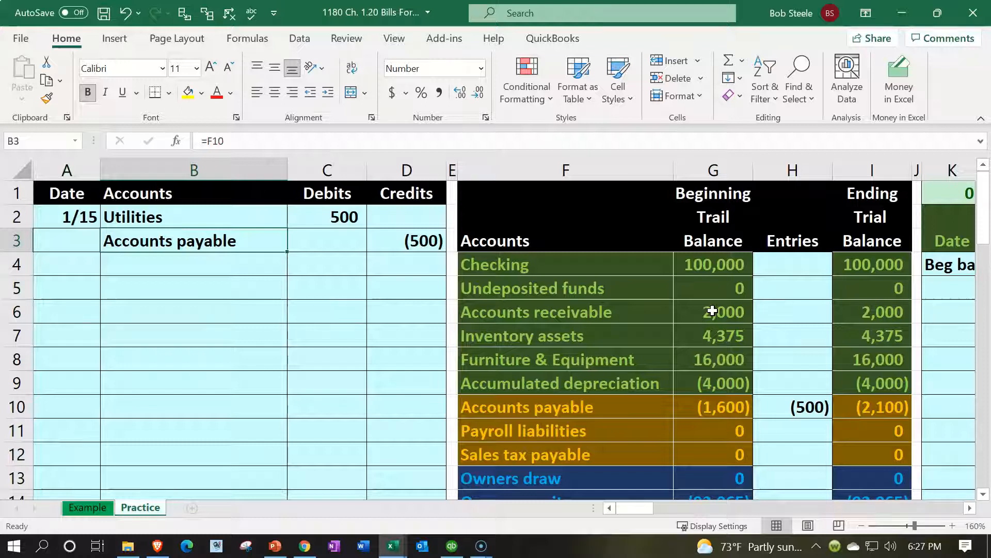
{"action": "key", "text": "Right"}
{"action": "key", "text": "Right"}
{"action": "key", "text": "Right"}
{"action": "key", "text": "Right"}
{"action": "key", "text": "Right"}
{"action": "key", "text": "Right"}
{"action": "key", "text": "Right"}
{"action": "key", "text": "Right"}
{"action": "key", "text": "Right"}
{"action": "key", "text": "Right"}
{"action": "key", "text": "Right"}
{"action": "key", "text": "Right"}
{"action": "key", "text": "Right"}
{"action": "key", "text": "Right"}
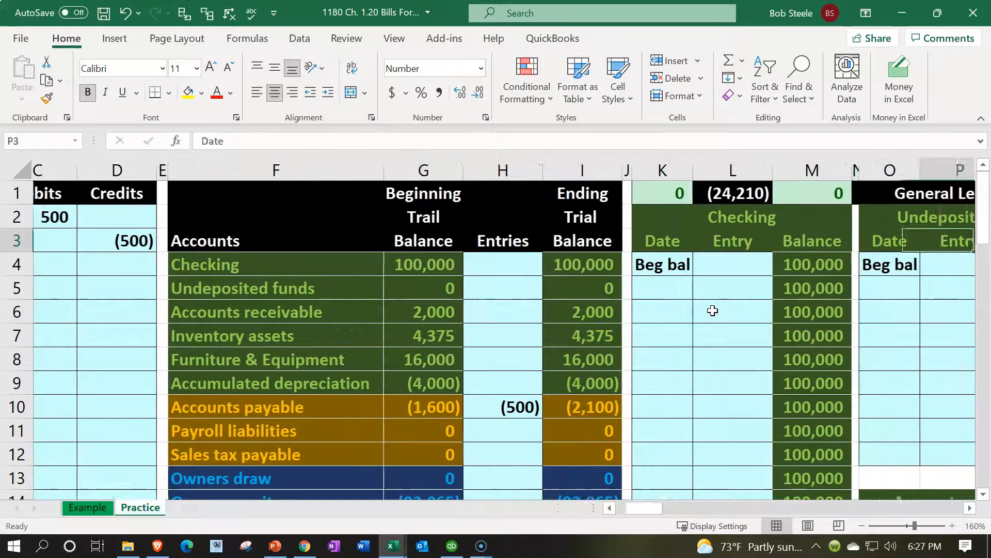
{"action": "key", "text": "Right"}
{"action": "key", "text": "Right"}
{"action": "key", "text": "Right"}
{"action": "key", "text": "Right"}
{"action": "key", "text": "Right"}
{"action": "key", "text": "Right"}
{"action": "key", "text": "Right"}
{"action": "key", "text": "Right"}
{"action": "key", "text": "Right"}
{"action": "key", "text": "Right"}
{"action": "key", "text": "Right"}
{"action": "key", "text": "Right"}
{"action": "key", "text": "Right"}
{"action": "key", "text": "Right"}
{"action": "key", "text": "Right"}
{"action": "key", "text": "Right"}
{"action": "key", "text": "Right"}
{"action": "key", "text": "Right"}
{"action": "key", "text": "Right"}
{"action": "key", "text": "Right"}
{"action": "key", "text": "Right"}
{"action": "key", "text": "Right"}
{"action": "key", "text": "Right"}
{"action": "key", "text": "Right"}
{"action": "key", "text": "Right"}
{"action": "key", "text": "Right"}
{"action": "key", "text": "Right"}
{"action": "key", "text": "Right"}
{"action": "key", "text": "Right"}
{"action": "key", "text": "Right"}
{"action": "key", "text": "Right"}
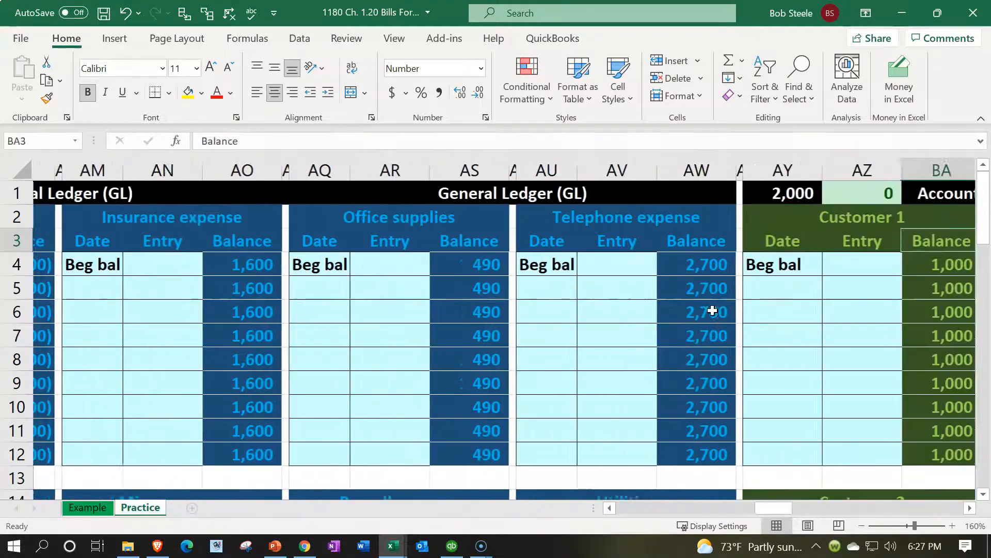
- Review the vendor subsidiary ledgers, including Vendor 1's (700) beginning balance
{"action": "key", "text": "Right"}
{"action": "key", "text": "Right"}
{"action": "key", "text": "Right"}
{"action": "key", "text": "Right"}
{"action": "key", "text": "Right"}
{"action": "key", "text": "Right"}
{"action": "key", "text": "Right"}
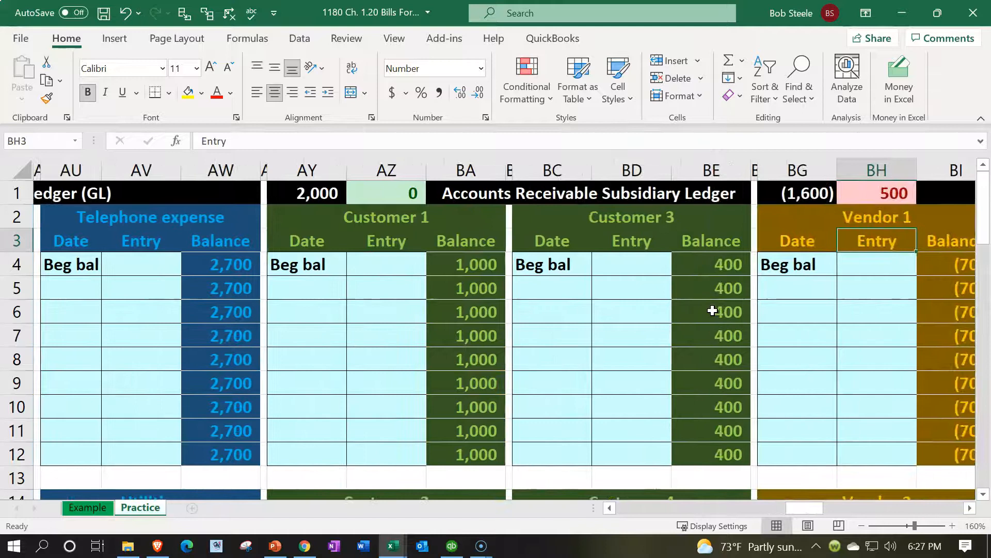
{"action": "key", "text": "Right"}
{"action": "key", "text": "Right"}
{"action": "key", "text": "Right"}
{"action": "key", "text": "Right"}
{"action": "key", "text": "Right"}
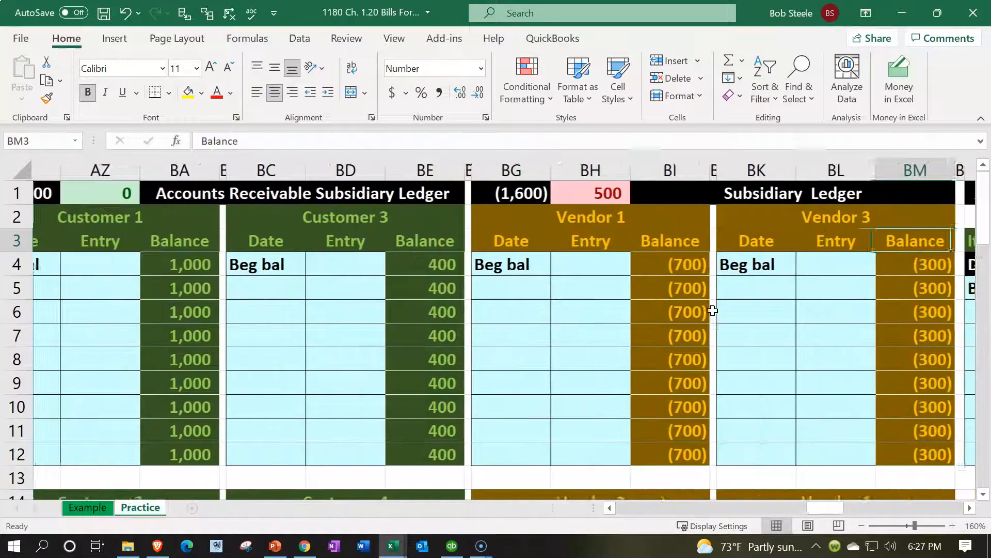
{"action": "key", "text": "Left"}
{"action": "key", "text": "Left"}
{"action": "key", "text": "Left"}
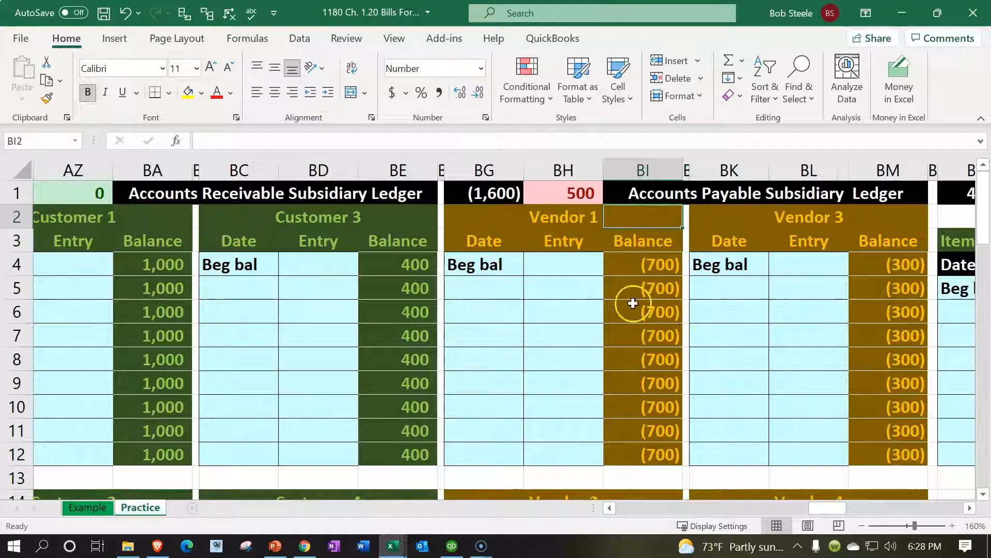
{"action": "left_click", "coordinate": [597, 293]}
{"action": "left_click", "coordinate": [641, 248]}
{"action": "left_click", "coordinate": [649, 268]}
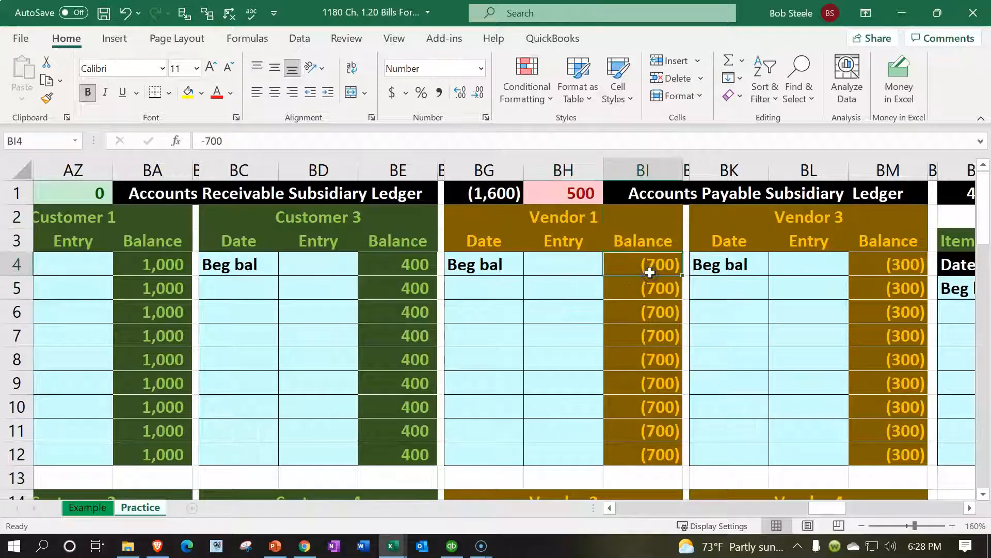
{"action": "scroll", "coordinate": [837, 295], "scroll_direction": "down", "scroll_amount": 2}
- Enter the date 1/15 in Vendor 4's first posting row (BK17)
{"action": "left_click", "coordinate": [764, 440]}
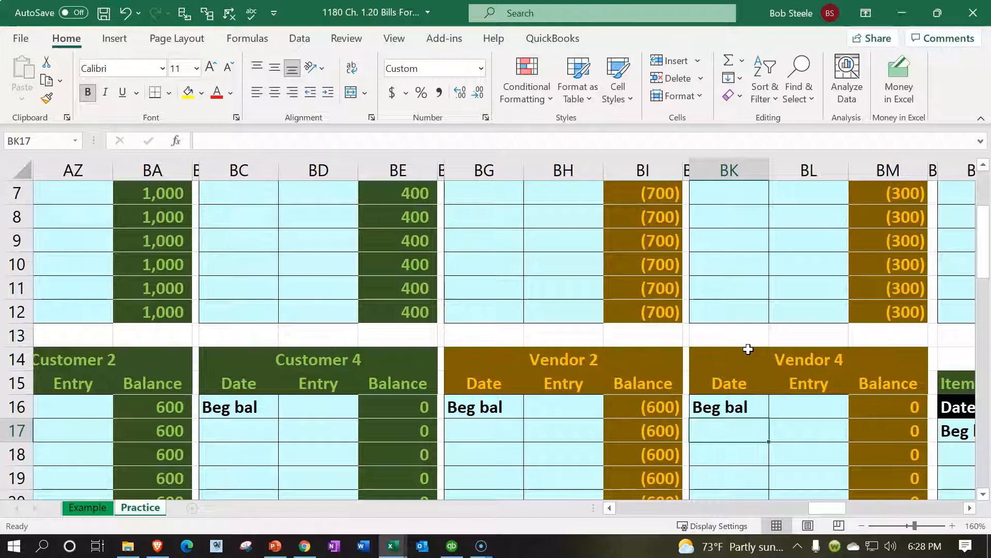
{"action": "type", "text": "1/15"}
{"action": "key", "text": "Return"}
{"action": "key", "text": "Right"}
{"action": "key", "text": "Up"}
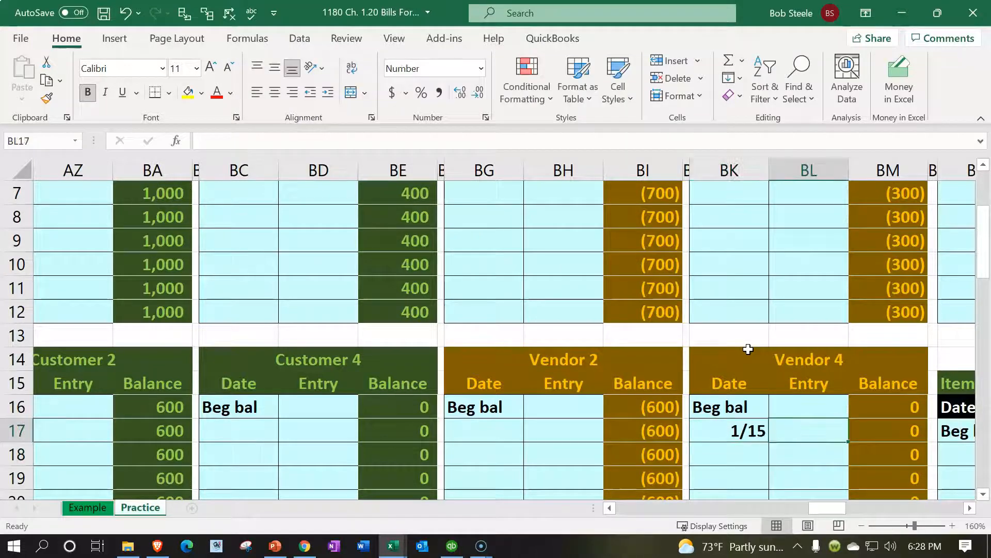
- Link Vendor 4's BL17 entry to the (500) Accounts payable credit with =D3
{"action": "scroll", "coordinate": [863, 422], "scroll_direction": "down", "scroll_amount": 1}
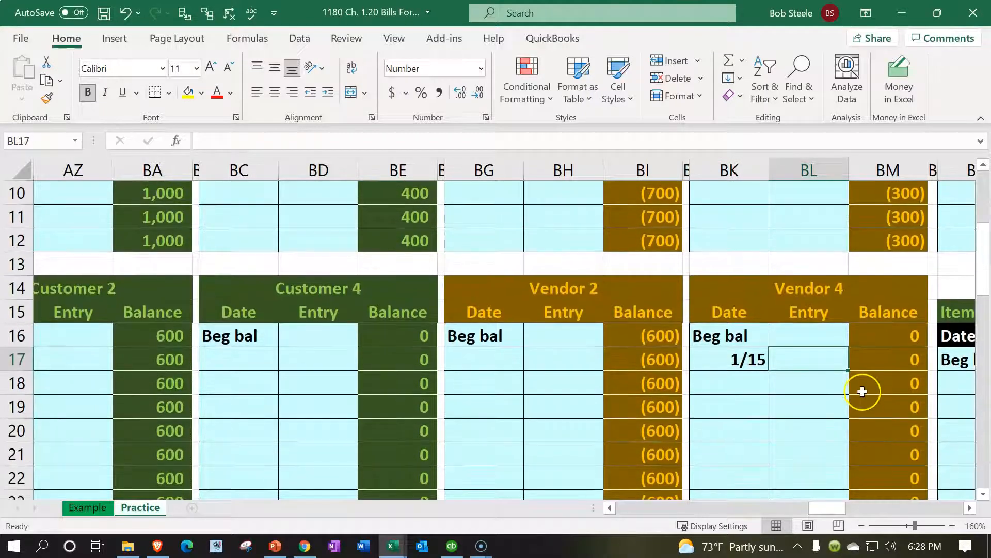
{"action": "type", "text": "="}
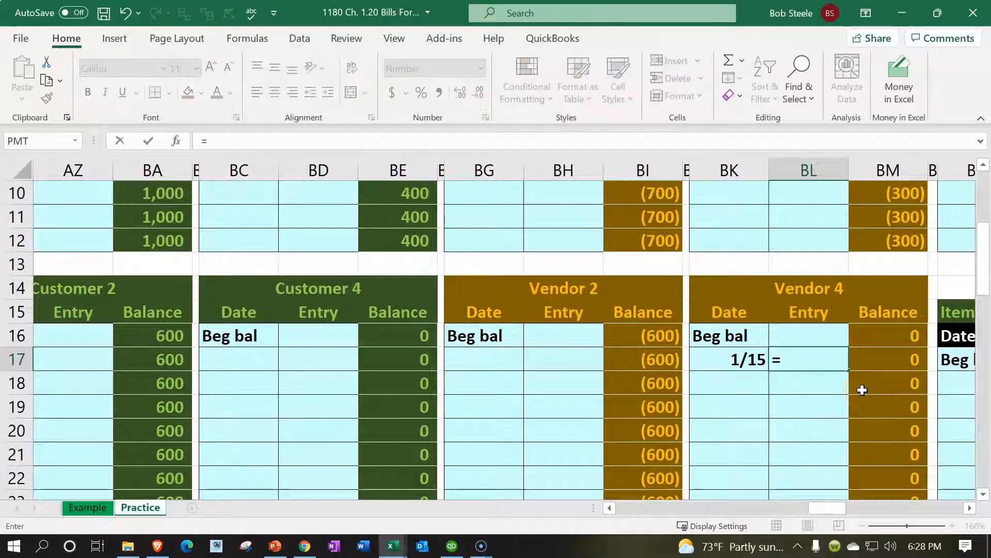
{"action": "key", "text": "Left"}
{"action": "key", "text": "Left"}
{"action": "key", "text": "Left"}
{"action": "key", "text": "Left"}
{"action": "key", "text": "Left"}
{"action": "key", "text": "Left"}
{"action": "key", "text": "Left"}
{"action": "key", "text": "Left"}
{"action": "key", "text": "Left"}
{"action": "key", "text": "Left"}
{"action": "key", "text": "Left"}
{"action": "key", "text": "Left"}
{"action": "key", "text": "Left"}
{"action": "key", "text": "Left"}
{"action": "key", "text": "Left"}
{"action": "key", "text": "Left"}
{"action": "key", "text": "Left"}
{"action": "key", "text": "Left"}
{"action": "key", "text": "Left"}
{"action": "key", "text": "Left"}
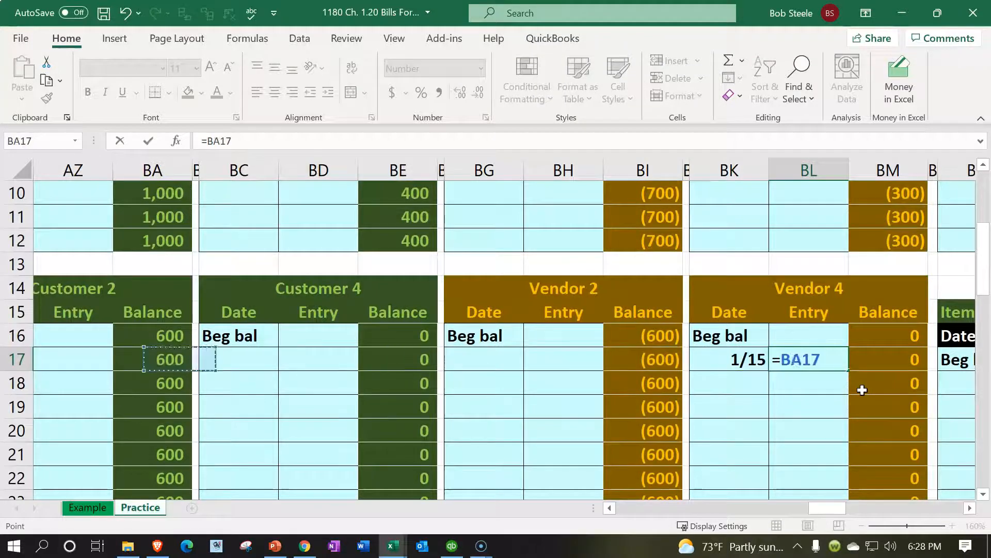
{"action": "key", "text": "Left"}
{"action": "key", "text": "Left"}
{"action": "key", "text": "Left"}
{"action": "key", "text": "Left"}
{"action": "key", "text": "Left"}
{"action": "key", "text": "Left"}
{"action": "key", "text": "Left"}
{"action": "key", "text": "Left"}
{"action": "key", "text": "Left"}
{"action": "key", "text": "Left"}
{"action": "key", "text": "Left"}
{"action": "key", "text": "Left"}
{"action": "key", "text": "Left"}
{"action": "key", "text": "Left"}
{"action": "key", "text": "Left"}
{"action": "key", "text": "Left"}
{"action": "key", "text": "Left"}
{"action": "key", "text": "Left"}
{"action": "key", "text": "Left"}
{"action": "key", "text": "Left"}
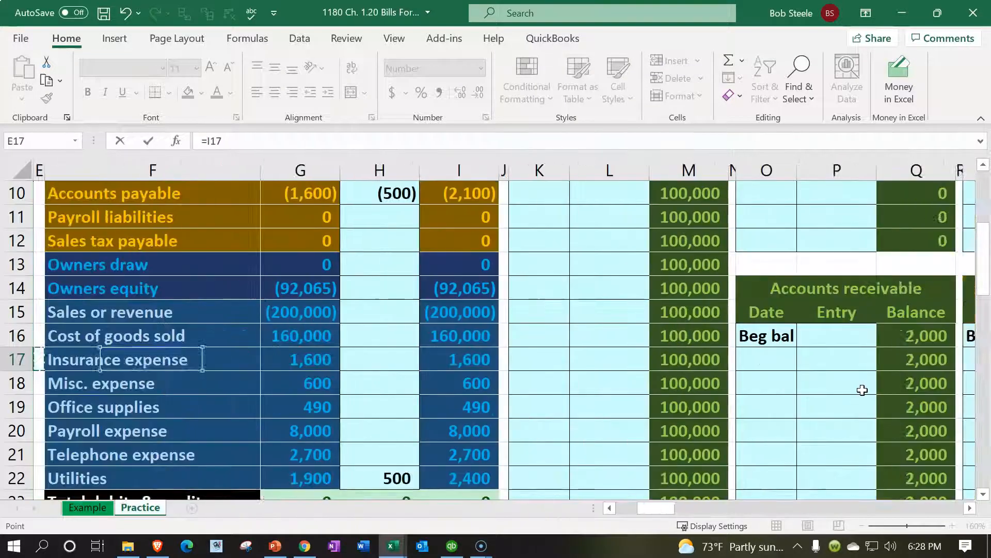
{"action": "key", "text": "Up"}
{"action": "key", "text": "Up"}
{"action": "key", "text": "Up"}
{"action": "key", "text": "Up"}
{"action": "key", "text": "Up"}
{"action": "key", "text": "Up"}
{"action": "key", "text": "Up"}
{"action": "key", "text": "Up"}
{"action": "key", "text": "Up"}
{"action": "key", "text": "Up"}
{"action": "key", "text": "Up"}
{"action": "key", "text": "Up"}
{"action": "key", "text": "Up"}
{"action": "key", "text": "Up"}
{"action": "key", "text": "Up"}
{"action": "key", "text": "Up"}
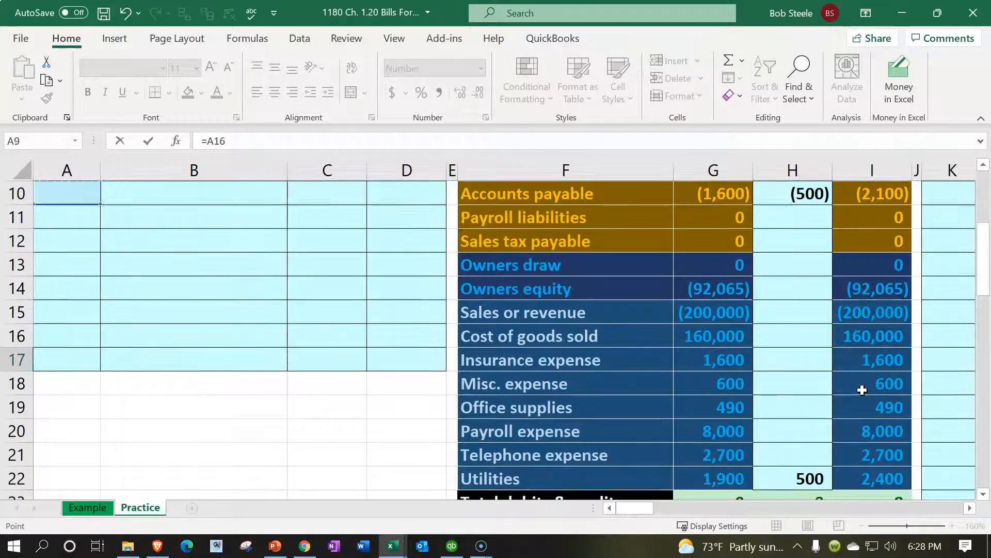
{"action": "key", "text": "Down"}
{"action": "key", "text": "Down"}
{"action": "key", "text": "Right"}
{"action": "key", "text": "Right"}
{"action": "key", "text": "Right"}
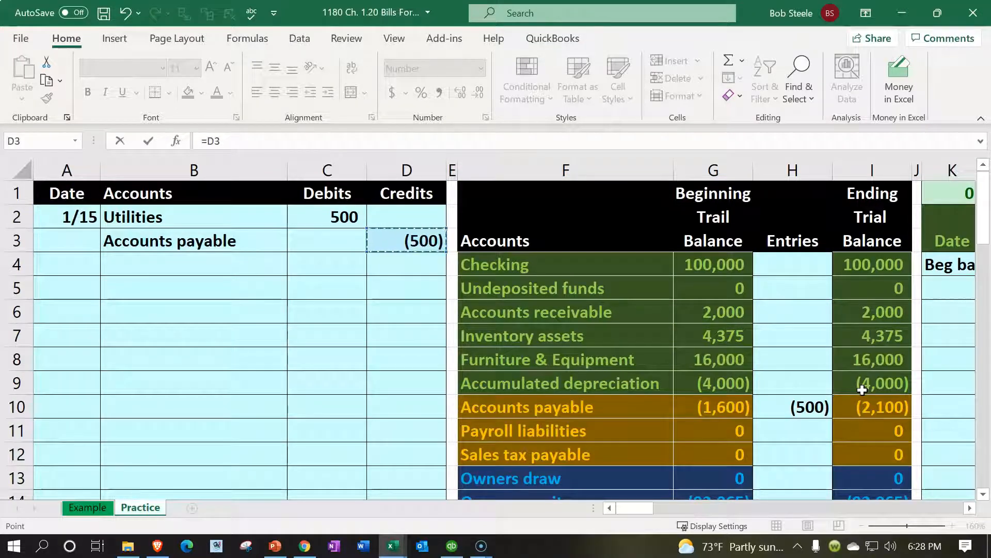
{"action": "key", "text": "ctrl+Return"}
- Verify the entry formula and Vendor 4's running balance of (500) in BM17
{"action": "scroll", "coordinate": [878, 388], "scroll_direction": "down", "scroll_amount": 1}
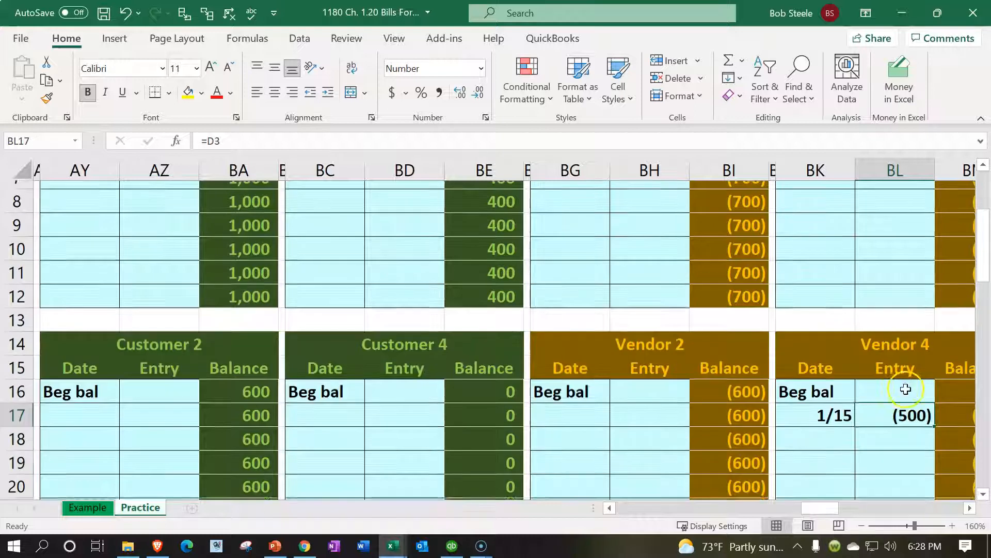
{"action": "double_click", "coordinate": [911, 385]}
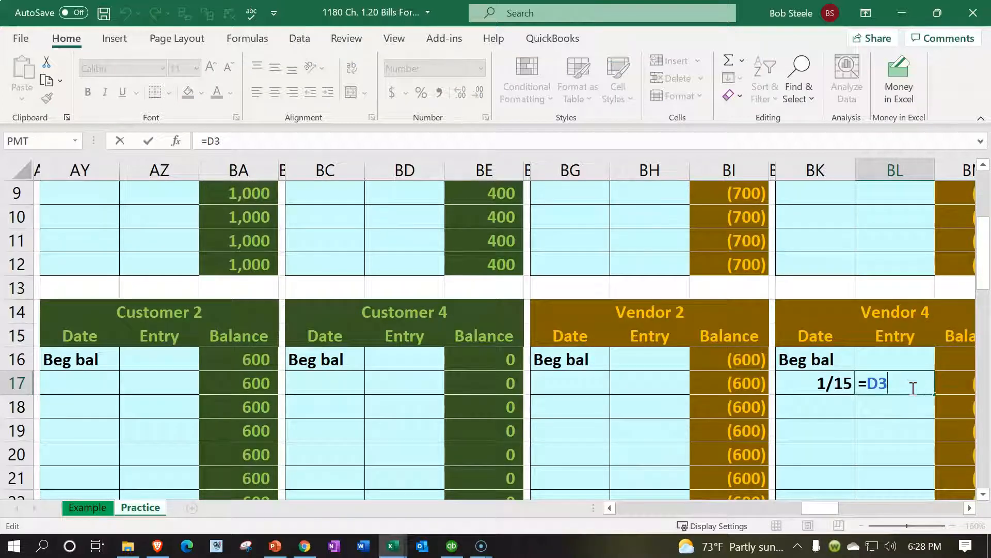
{"action": "key", "text": "ctrl+Return"}
{"action": "key", "text": "Right"}
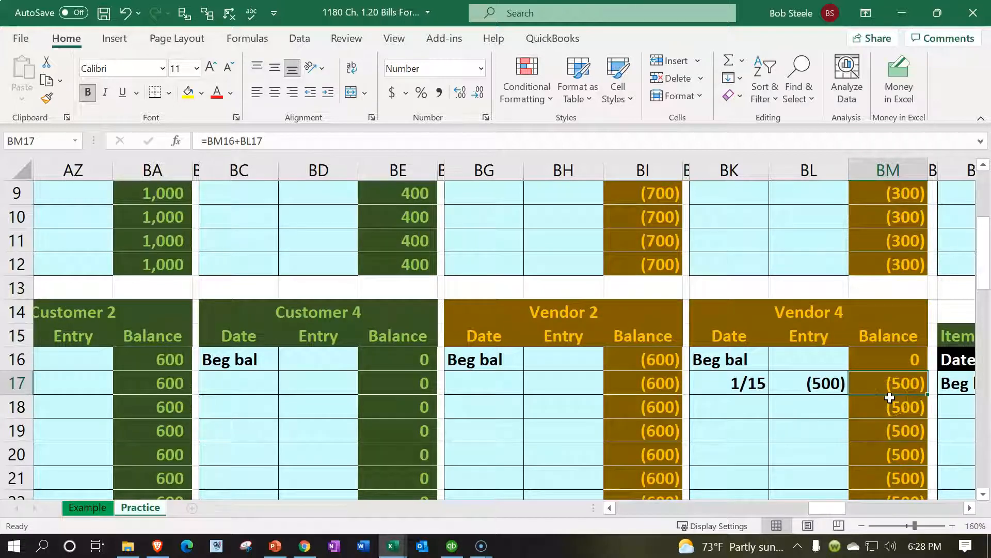
{"action": "scroll", "coordinate": [889, 398], "scroll_direction": "up", "scroll_amount": 3}
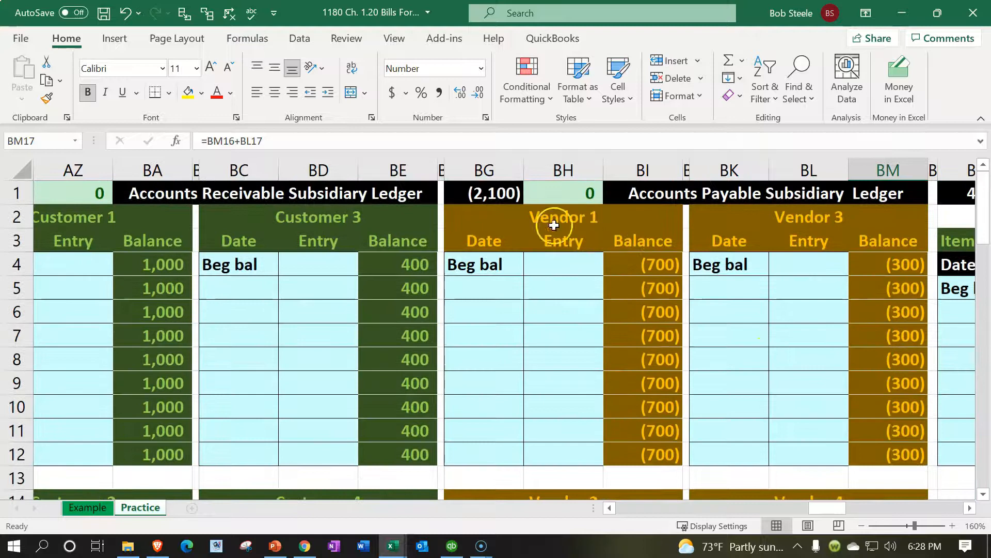
- Review the BG1 formula totalling the vendor balances to (2,100)
{"action": "left_click", "coordinate": [492, 193]}
{"action": "double_click", "coordinate": [492, 193]}
{"action": "scroll", "coordinate": [712, 361], "scroll_direction": "down", "scroll_amount": 4}
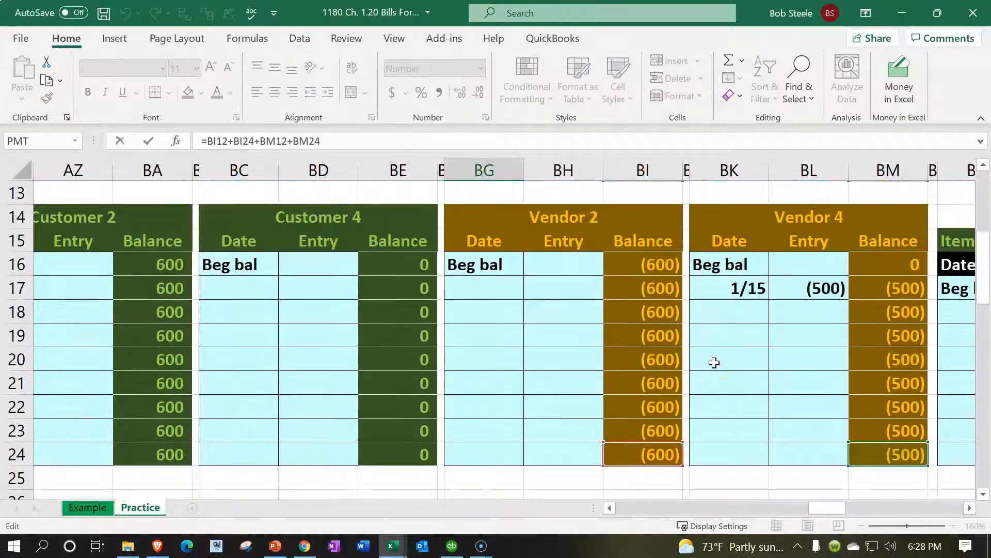
{"action": "scroll", "coordinate": [691, 458], "scroll_direction": "up", "scroll_amount": 4}
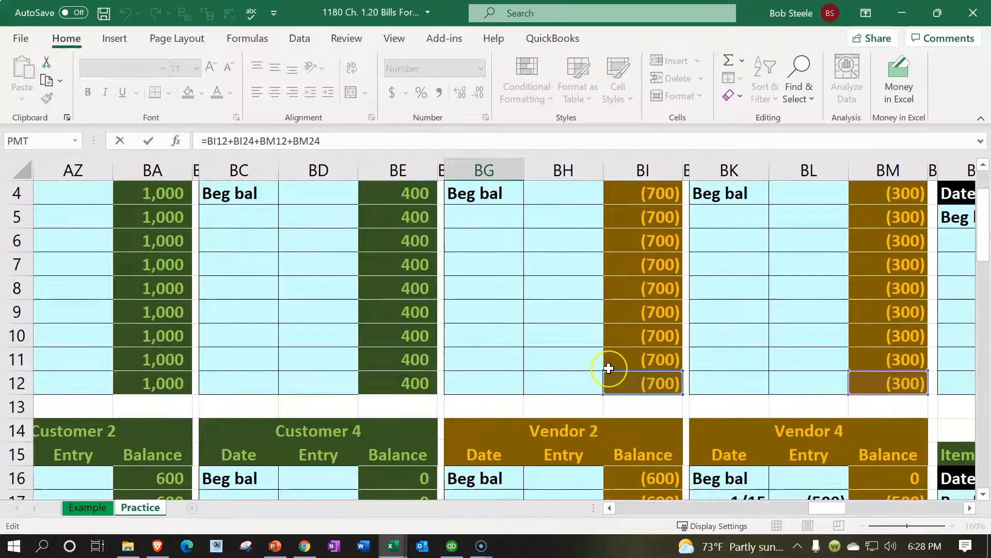
{"action": "key", "text": "Return"}
{"action": "key", "text": "Up"}
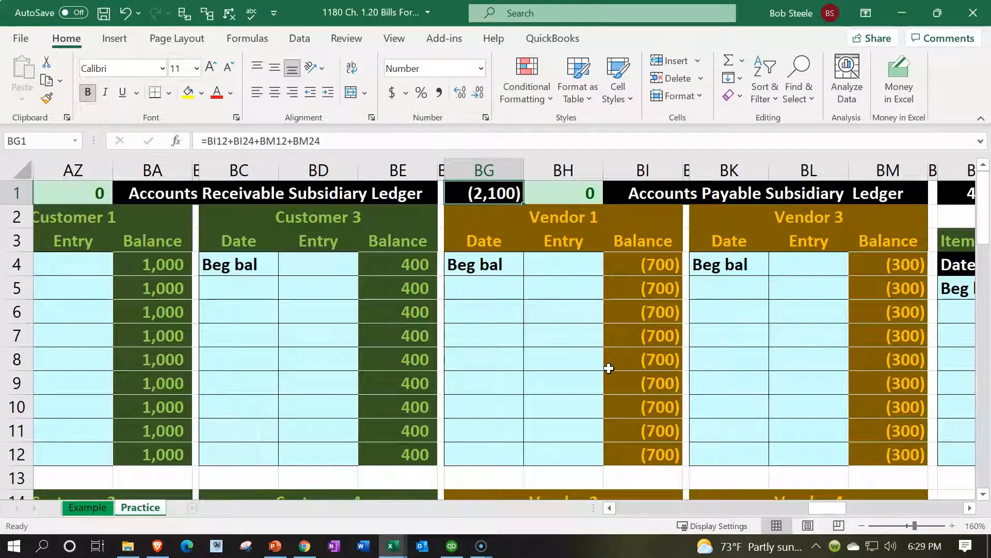
- Compare with trial balance Accounts payable in I10, confirming a 0 difference in BH1
{"action": "key", "text": "Right"}
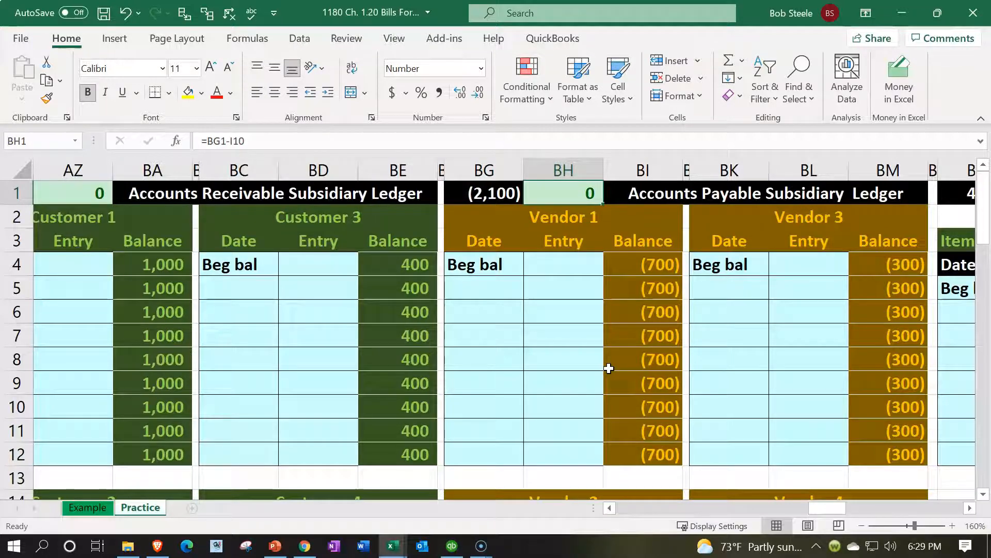
{"action": "key", "text": "Left"}
{"action": "key", "text": "Left"}
{"action": "key", "text": "Left"}
{"action": "key", "text": "Left"}
{"action": "key", "text": "Left"}
{"action": "key", "text": "Left"}
{"action": "key", "text": "Left"}
{"action": "key", "text": "Left"}
{"action": "key", "text": "Left"}
{"action": "key", "text": "Left"}
{"action": "key", "text": "Left"}
{"action": "key", "text": "Left"}
{"action": "key", "text": "Left"}
{"action": "key", "text": "Left"}
{"action": "key", "text": "Left"}
{"action": "key", "text": "Left"}
{"action": "key", "text": "Left"}
{"action": "key", "text": "Left"}
{"action": "key", "text": "Left"}
{"action": "key", "text": "Left"}
{"action": "key", "text": "Left"}
{"action": "key", "text": "Left"}
{"action": "key", "text": "Left"}
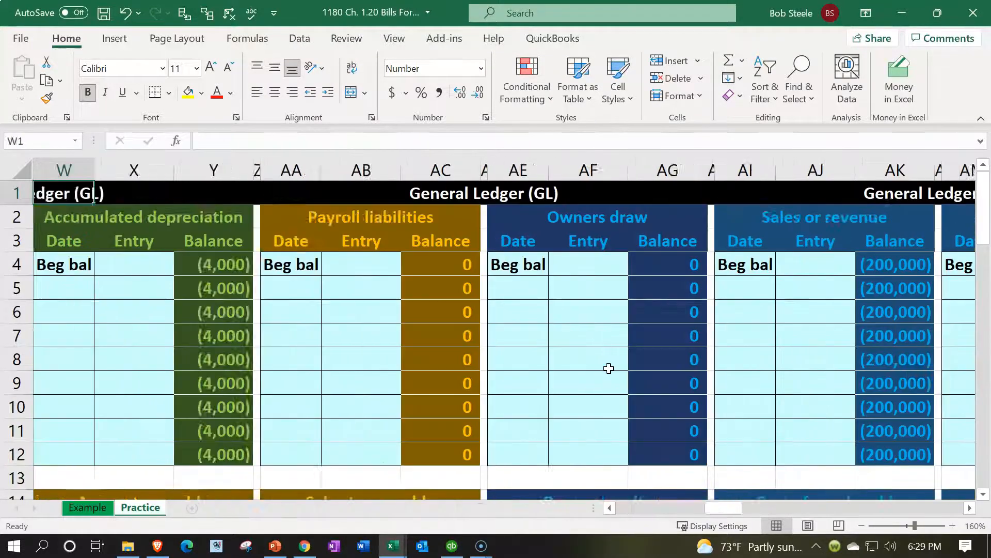
{"action": "key", "text": "Right"}
{"action": "key", "text": "Right"}
{"action": "key", "text": "Right"}
{"action": "key", "text": "Right"}
{"action": "key", "text": "Down"}
{"action": "key", "text": "Down"}
{"action": "key", "text": "Down"}
{"action": "key", "text": "Down"}
{"action": "key", "text": "Down"}
{"action": "key", "text": "Down"}
{"action": "key", "text": "Down"}
{"action": "key", "text": "Down"}
{"action": "key", "text": "Down"}
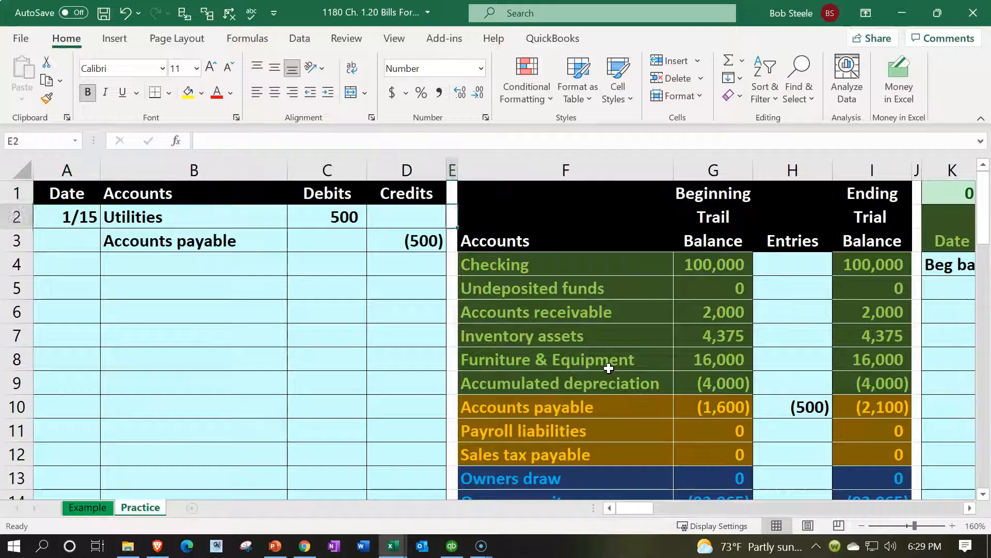
{"action": "key", "text": "Right"}
{"action": "key", "text": "Right"}
{"action": "key", "text": "Right"}
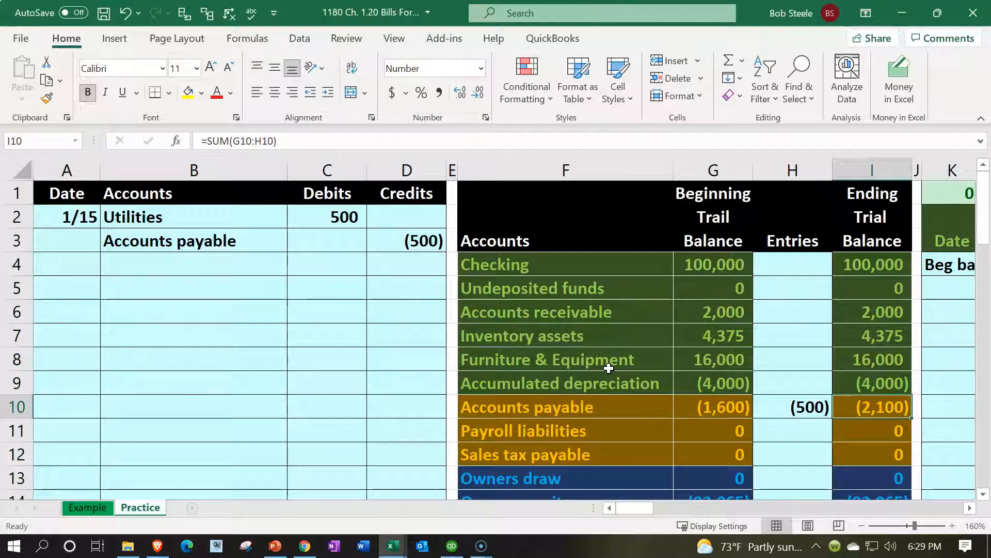
{"action": "key", "text": "Right"}
{"action": "key", "text": "Right"}
{"action": "key", "text": "Right"}
{"action": "key", "text": "Right"}
{"action": "key", "text": "Right"}
{"action": "key", "text": "Right"}
{"action": "key", "text": "Right"}
{"action": "key", "text": "Right"}
{"action": "key", "text": "Right"}
{"action": "key", "text": "Right"}
{"action": "key", "text": "Right"}
{"action": "key", "text": "Right"}
{"action": "key", "text": "Right"}
{"action": "key", "text": "Right"}
{"action": "key", "text": "Right"}
{"action": "key", "text": "Right"}
{"action": "key", "text": "Right"}
{"action": "key", "text": "Right"}
{"action": "key", "text": "Right"}
{"action": "key", "text": "Right"}
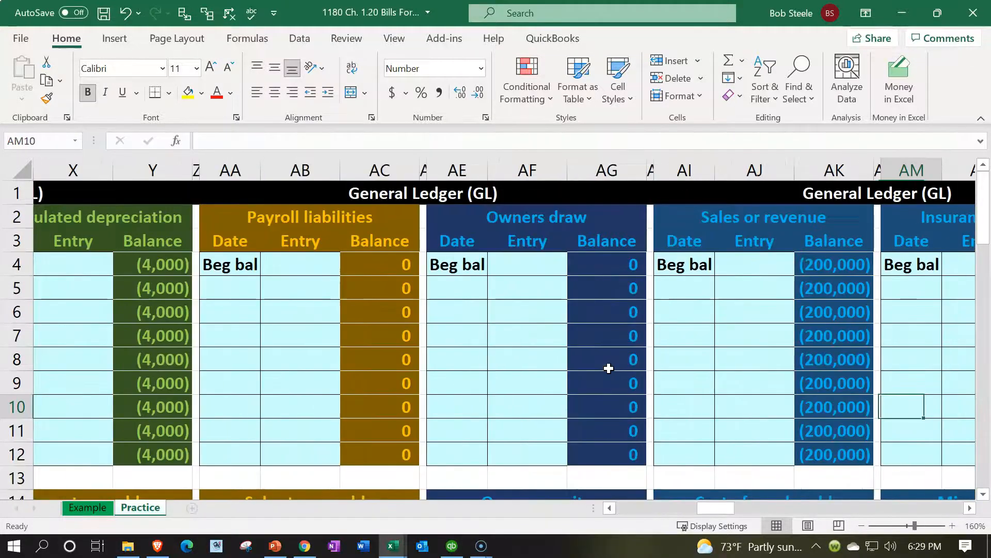
- Check the Balance Sheet's Accounts payable figure of 2,100
{"action": "key", "text": "Right"}
{"action": "key", "text": "Right"}
{"action": "key", "text": "Right"}
{"action": "key", "text": "Right"}
{"action": "key", "text": "Right"}
{"action": "key", "text": "Right"}
{"action": "key", "text": "Right"}
{"action": "key", "text": "Right"}
{"action": "key", "text": "Right"}
{"action": "key", "text": "Right"}
{"action": "key", "text": "Right"}
{"action": "key", "text": "Right"}
{"action": "key", "text": "Right"}
{"action": "key", "text": "Right"}
{"action": "key", "text": "Right"}
{"action": "key", "text": "Right"}
{"action": "key", "text": "Right"}
{"action": "key", "text": "Right"}
{"action": "key", "text": "Right"}
{"action": "key", "text": "Right"}
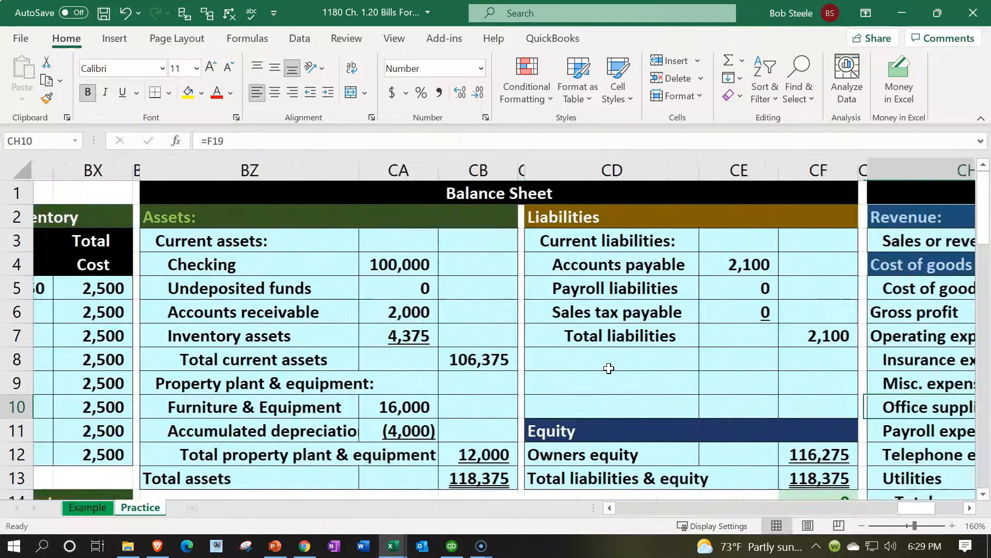
{"action": "key", "text": "Left"}
{"action": "key", "text": "Left"}
{"action": "key", "text": "Up"}
{"action": "key", "text": "Up"}
{"action": "key", "text": "Up"}
{"action": "key", "text": "Up"}
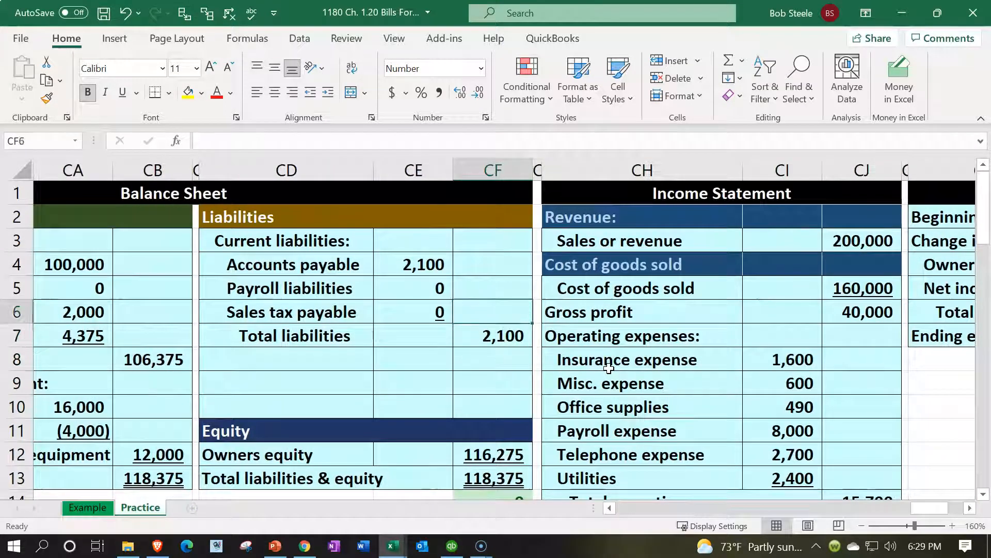
{"action": "key", "text": "Up"}
{"action": "key", "text": "Up"}
{"action": "key", "text": "Left"}
{"action": "scroll", "coordinate": [609, 368], "scroll_direction": "down", "scroll_amount": 2}
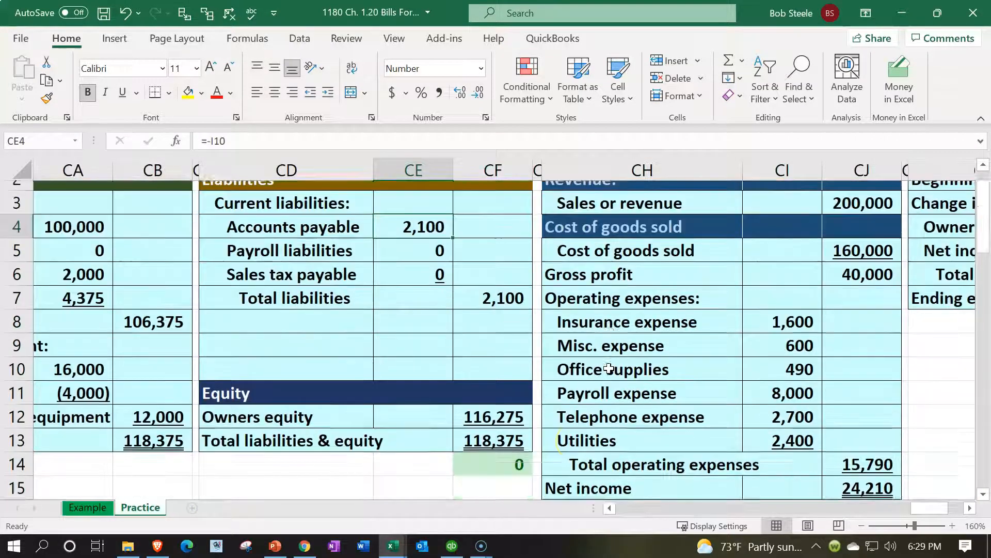
- Check total liabilities & equity 118,375, total assets, Utilities 2,400 and net income 24,210
{"action": "left_click", "coordinate": [499, 408]}
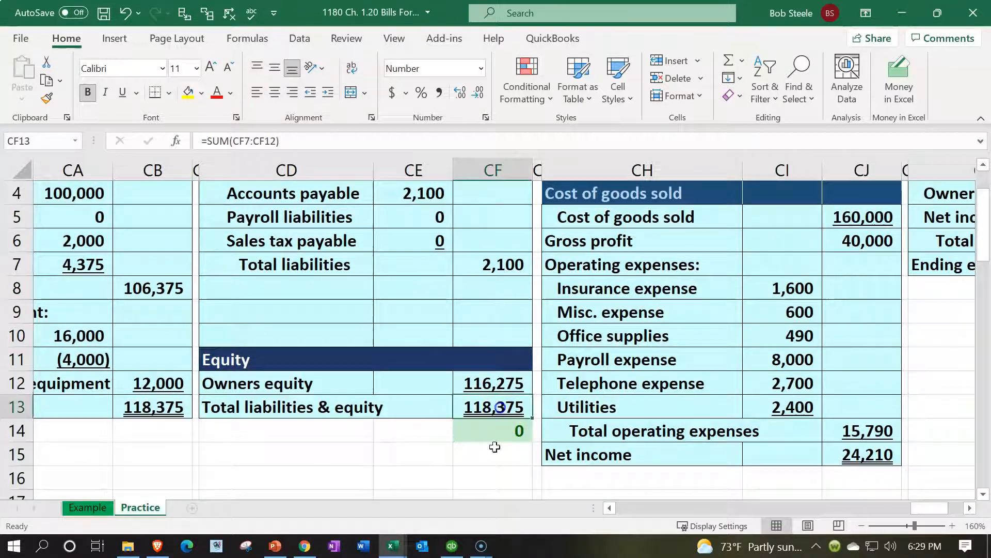
{"action": "left_click", "coordinate": [189, 401]}
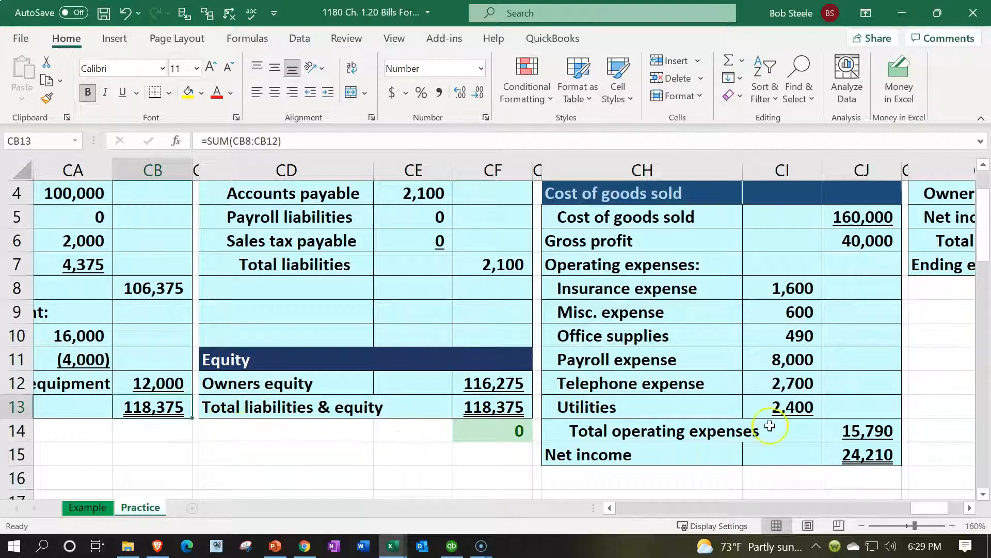
{"action": "left_click", "coordinate": [785, 408]}
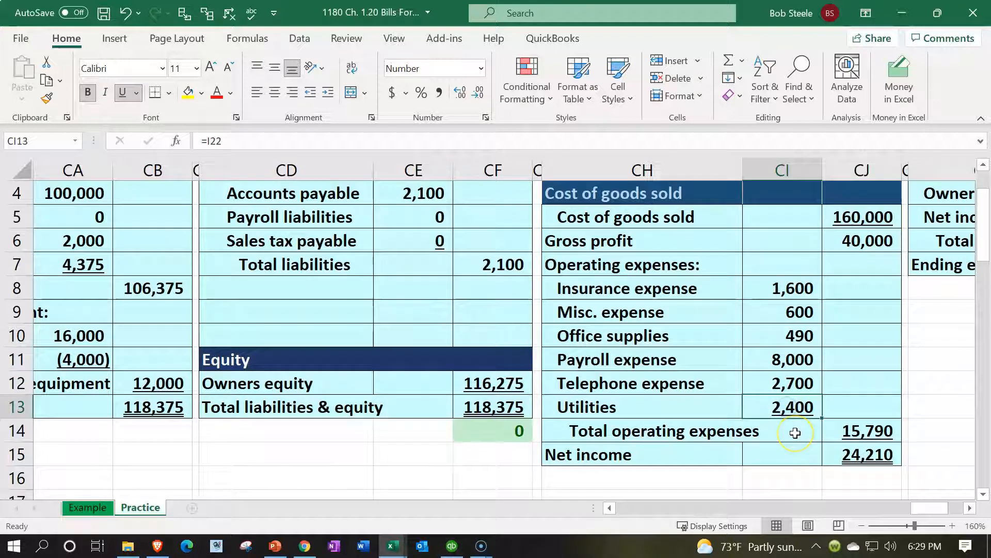
{"action": "left_click", "coordinate": [858, 454]}
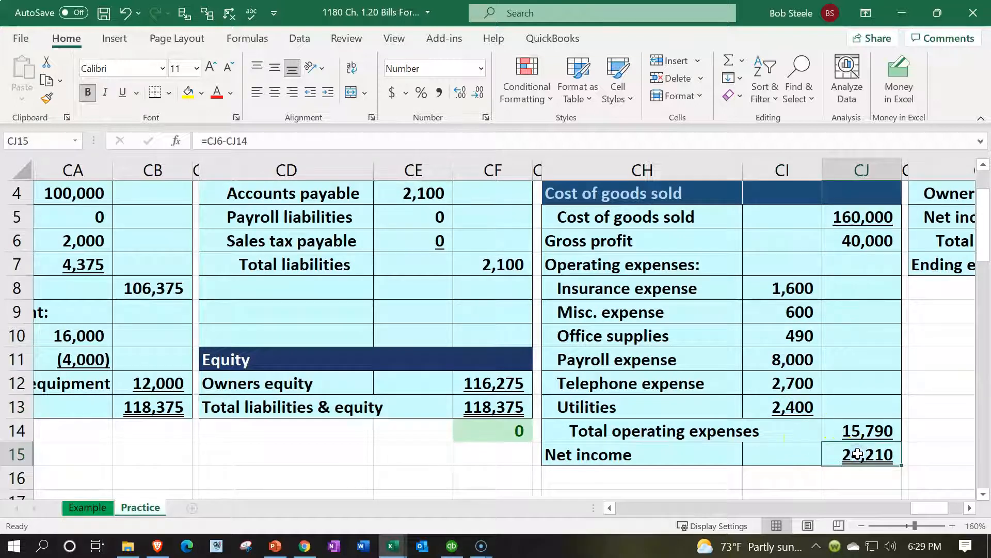
{"action": "scroll", "coordinate": [666, 376], "scroll_direction": "up", "scroll_amount": 1}
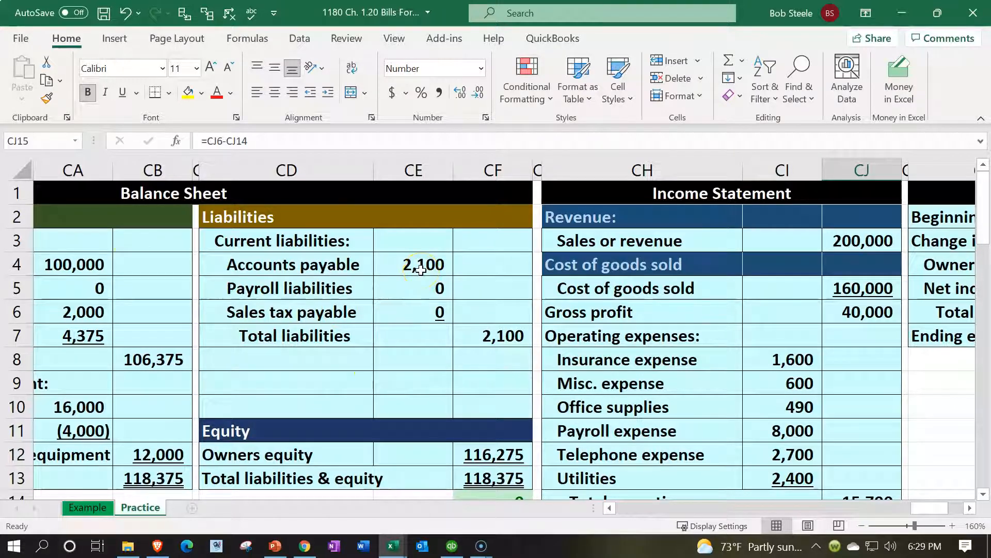
- Verify the Accounts payable ledger's =G10 beginning balance and its (2,100) ending balance
{"action": "left_click_drag", "start_coordinate": [913, 507], "coordinate": [770, 480]}
{"action": "scroll", "coordinate": [637, 356], "scroll_direction": "down", "scroll_amount": 4}
{"action": "left_click", "coordinate": [398, 385]}
{"action": "key", "text": "Left"}
{"action": "key", "text": "Left"}
{"action": "key", "text": "Left"}
{"action": "key", "text": "Left"}
{"action": "key", "text": "Left"}
{"action": "key", "text": "Left"}
{"action": "key", "text": "Left"}
{"action": "key", "text": "Left"}
{"action": "key", "text": "Left"}
{"action": "key", "text": "Left"}
{"action": "key", "text": "Left"}
{"action": "key", "text": "Left"}
{"action": "key", "text": "Left"}
{"action": "key", "text": "Left"}
{"action": "key", "text": "Left"}
{"action": "key", "text": "Left"}
{"action": "key", "text": "Left"}
{"action": "key", "text": "Left"}
{"action": "key", "text": "Left"}
{"action": "key", "text": "Left"}
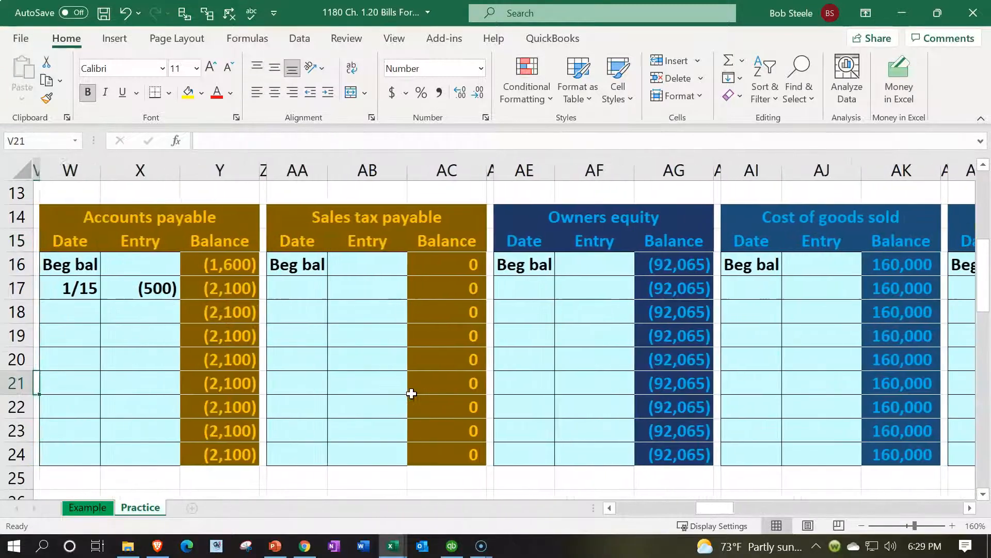
{"action": "key", "text": "Left"}
{"action": "key", "text": "Left"}
{"action": "left_click", "coordinate": [384, 266]}
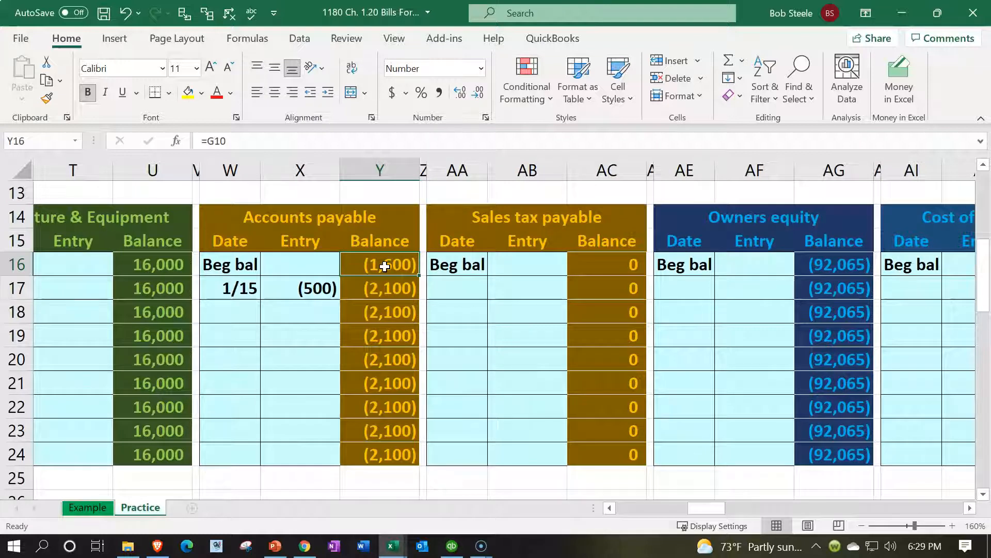
{"action": "scroll", "coordinate": [385, 266], "scroll_direction": "up", "scroll_amount": 4}
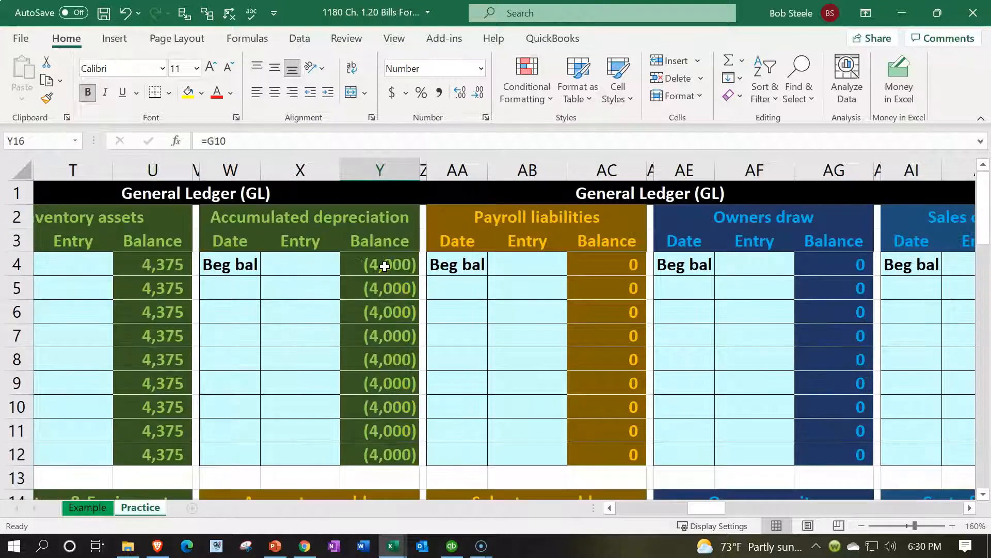
- Return left from the ledgers to the journal entry columns
{"action": "left_click", "coordinate": [307, 242]}
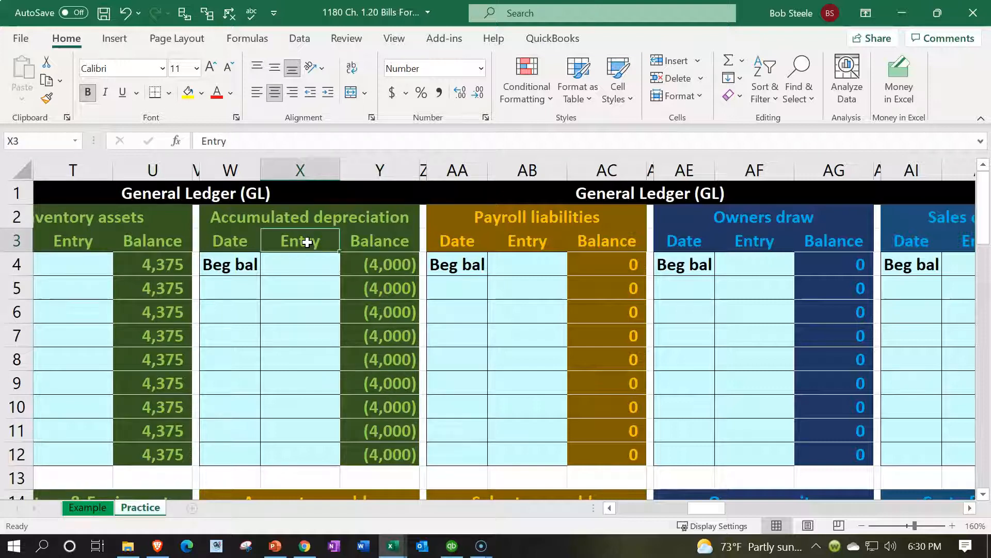
{"action": "key", "text": "Left"}
{"action": "key", "text": "Left"}
{"action": "key", "text": "Left"}
{"action": "key", "text": "Left"}
{"action": "key", "text": "Left"}
{"action": "key", "text": "Left"}
{"action": "key", "text": "Left"}
{"action": "key", "text": "Left"}
{"action": "key", "text": "Left"}
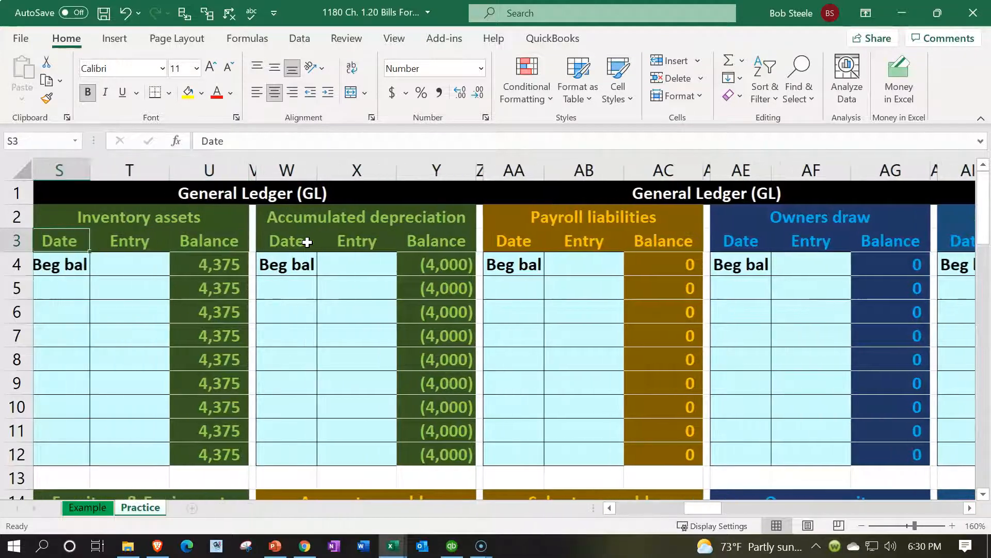
{"action": "key", "text": "Left"}
{"action": "key", "text": "Left"}
{"action": "key", "text": "Left"}
{"action": "key", "text": "Left"}
{"action": "key", "text": "Left"}
{"action": "key", "text": "Left"}
{"action": "key", "text": "Left"}
{"action": "key", "text": "Left"}
{"action": "key", "text": "Left"}
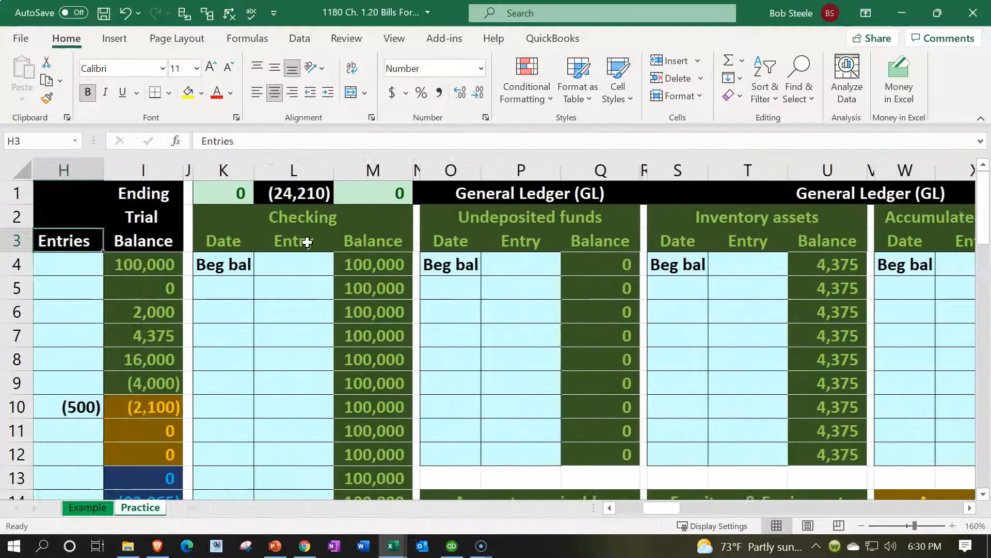
{"action": "key", "text": "Left"}
{"action": "key", "text": "Left"}
{"action": "key", "text": "Left"}
{"action": "key", "text": "Left"}
{"action": "key", "text": "Left"}
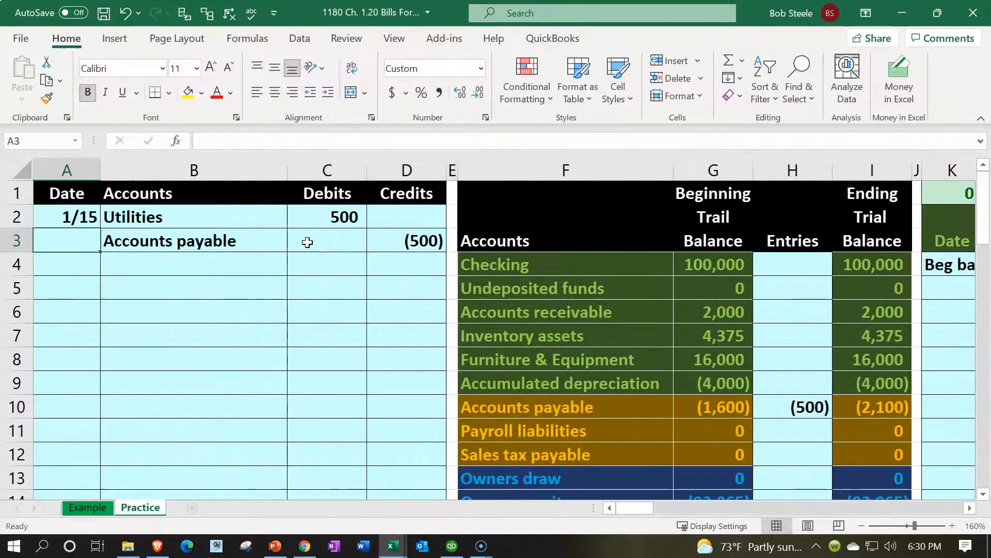
- Date the next journal entry row 1/20
{"action": "key", "text": "Down"}
{"action": "key", "text": "Down"}
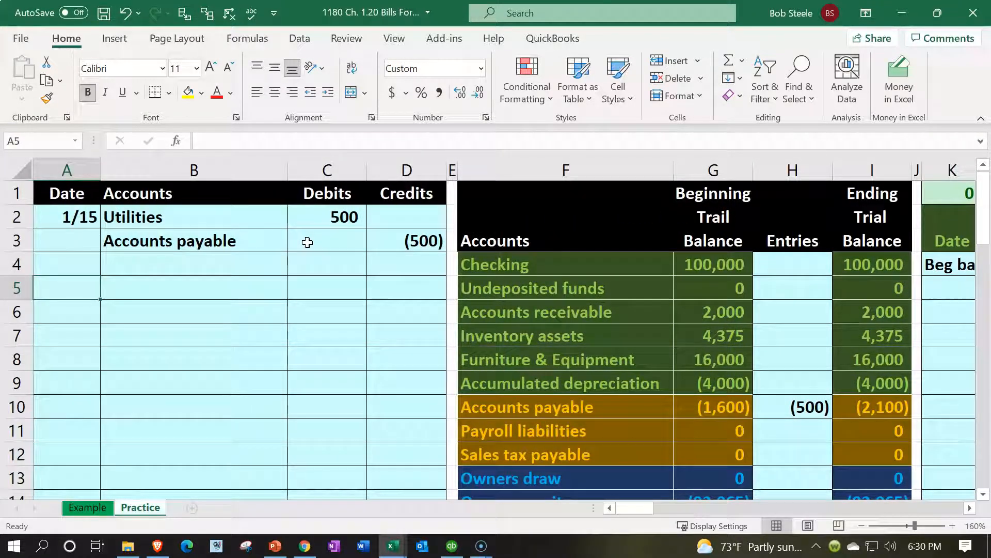
{"action": "type", "text": "18/"}
{"action": "key", "text": "BackSpace"}
{"action": "key", "text": "BackSpace"}
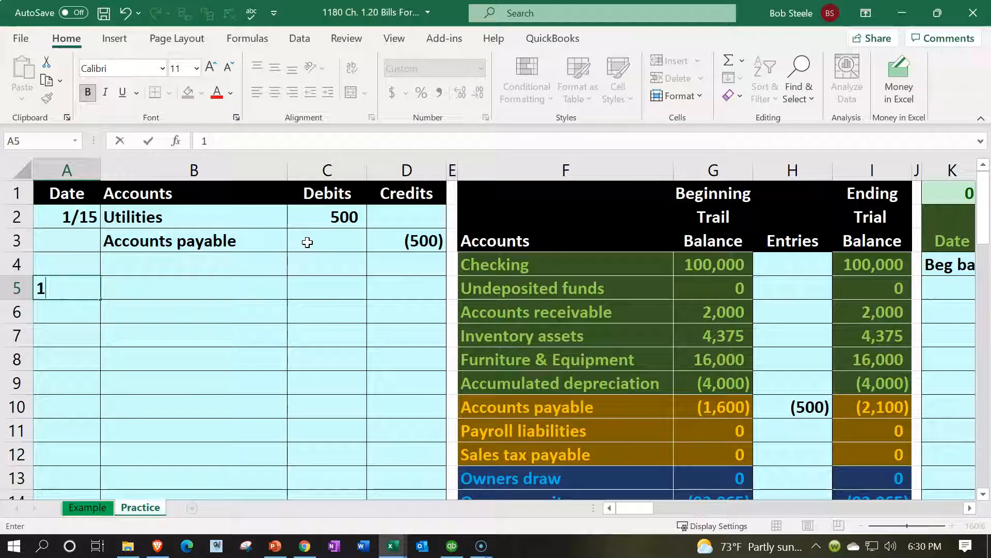
{"action": "type", "text": "/20"}
{"action": "key", "text": "Tab"}
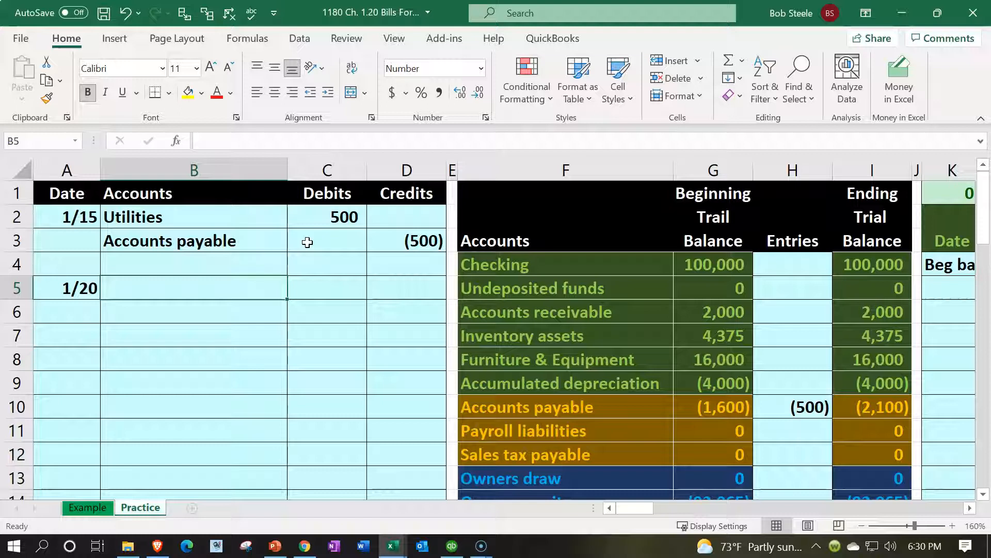
- Debit Furniture & Equipment 5,000, linking B5 to the account name with =F8
{"action": "scroll", "coordinate": [308, 242], "scroll_direction": "down", "scroll_amount": 8}
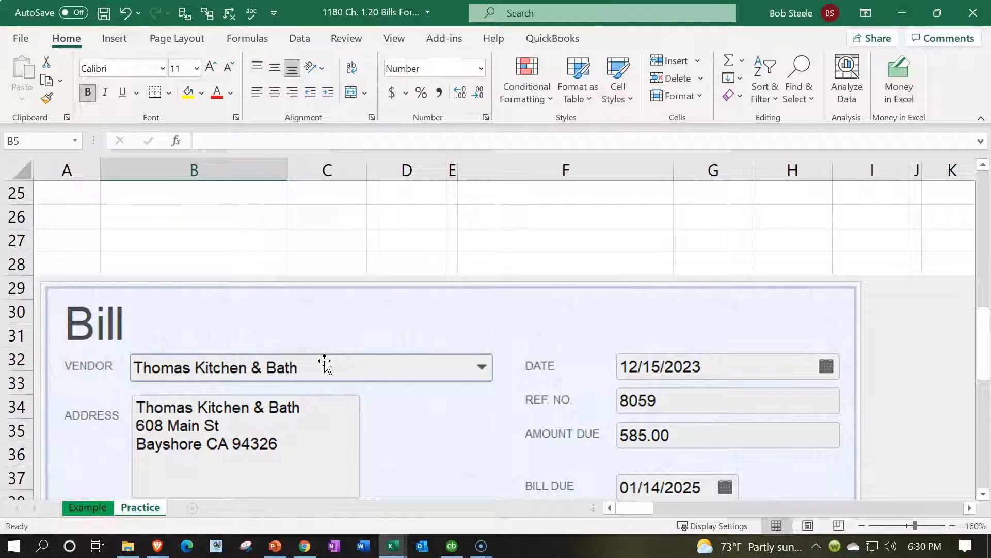
{"action": "scroll", "coordinate": [324, 364], "scroll_direction": "down", "scroll_amount": 1}
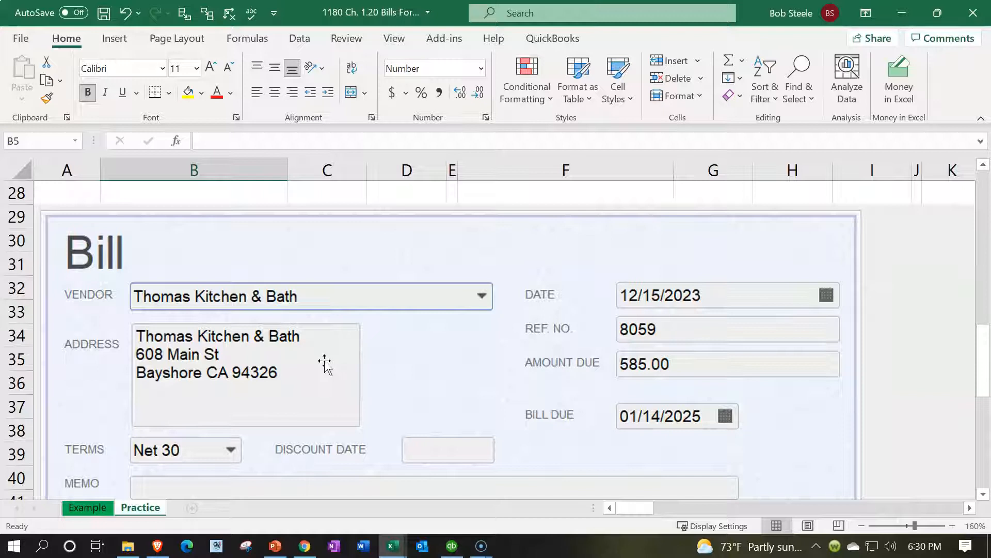
{"action": "scroll", "coordinate": [325, 364], "scroll_direction": "down", "scroll_amount": 2}
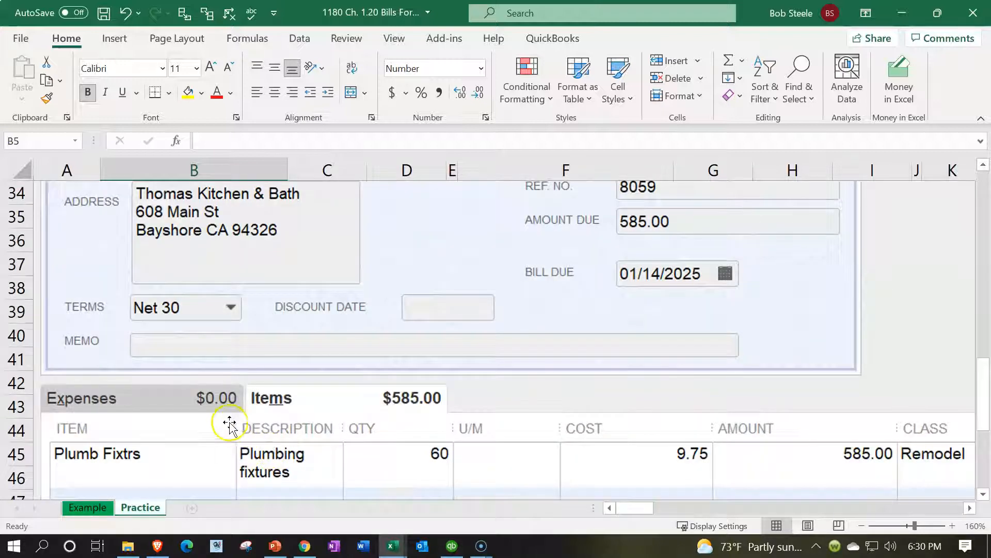
{"action": "scroll", "coordinate": [172, 398], "scroll_direction": "up", "scroll_amount": 11}
{"action": "left_click", "coordinate": [184, 394]}
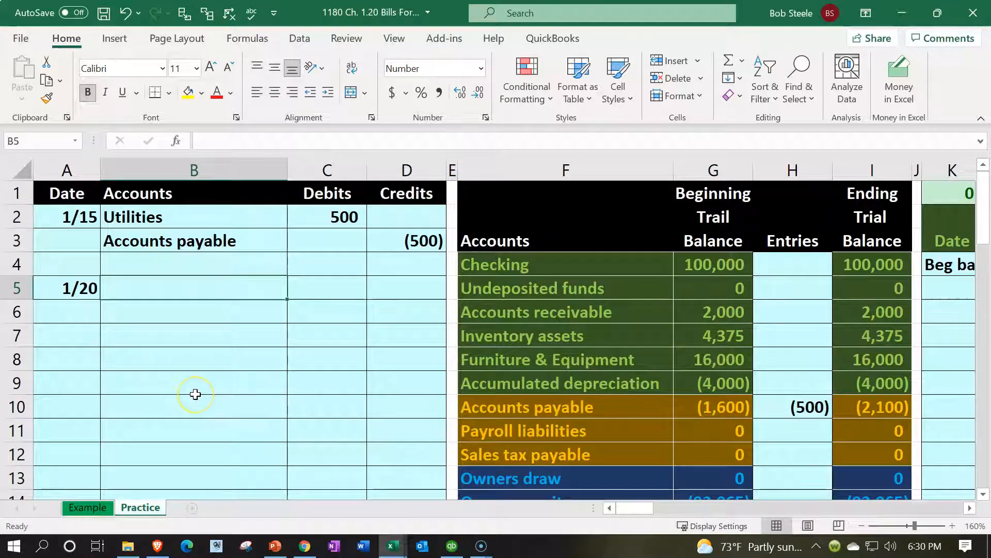
{"action": "type", "text": "="}
{"action": "key", "text": "Right"}
{"action": "key", "text": "Right"}
{"action": "key", "text": "Right"}
{"action": "key", "text": "Right"}
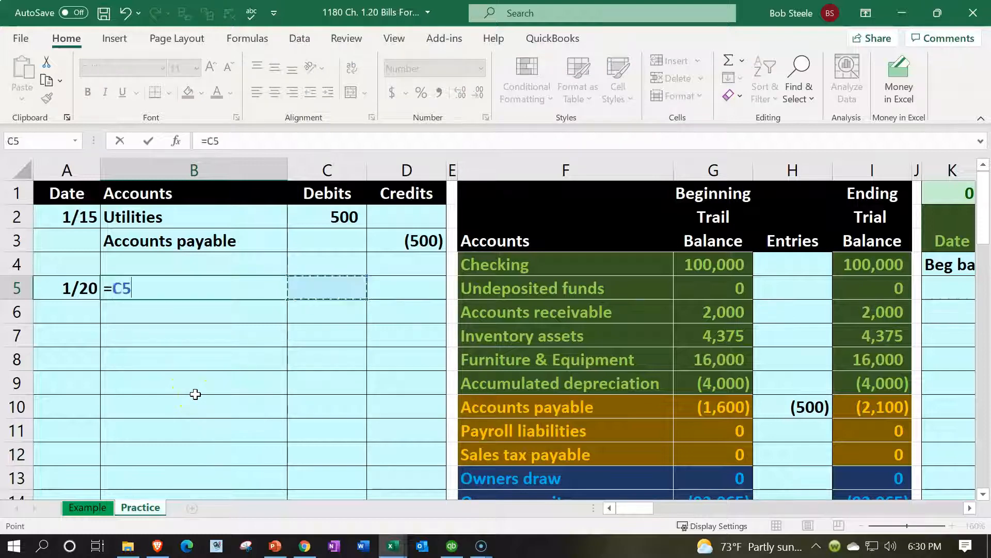
{"action": "key", "text": "Down"}
{"action": "key", "text": "Down"}
{"action": "key", "text": "Down"}
{"action": "key", "text": "Return"}
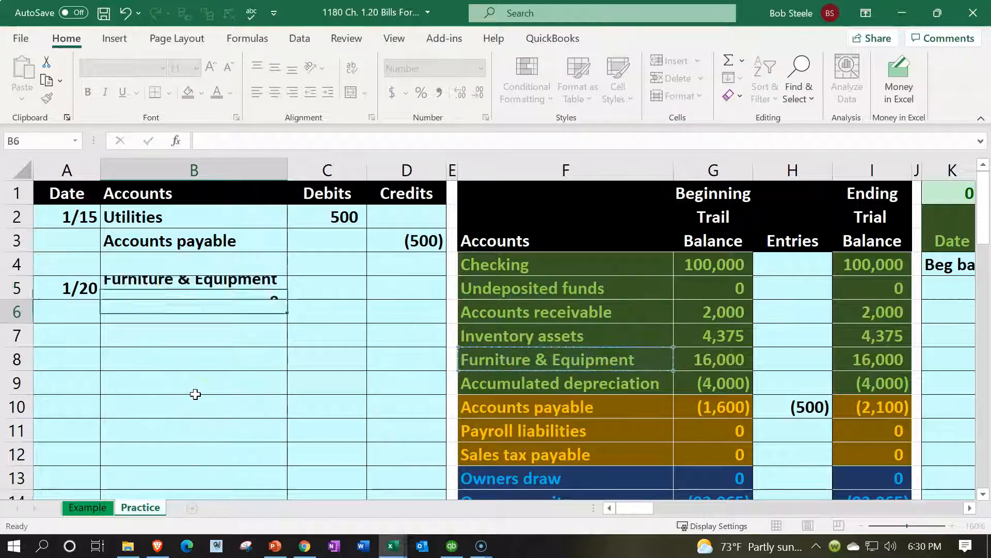
{"action": "key", "text": "Up"}
{"action": "key", "text": "Right"}
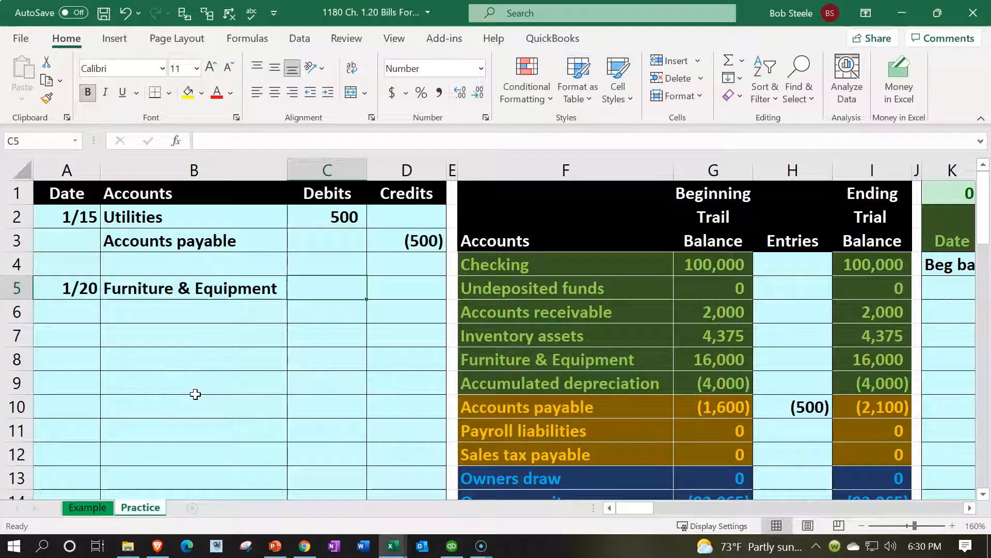
{"action": "type", "text": "5000"}
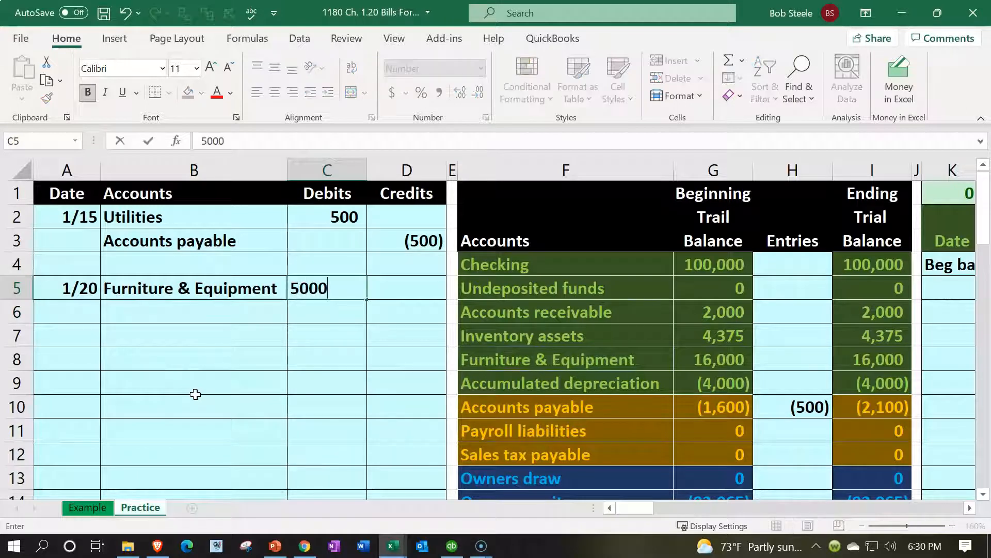
{"action": "key", "text": "Return"}
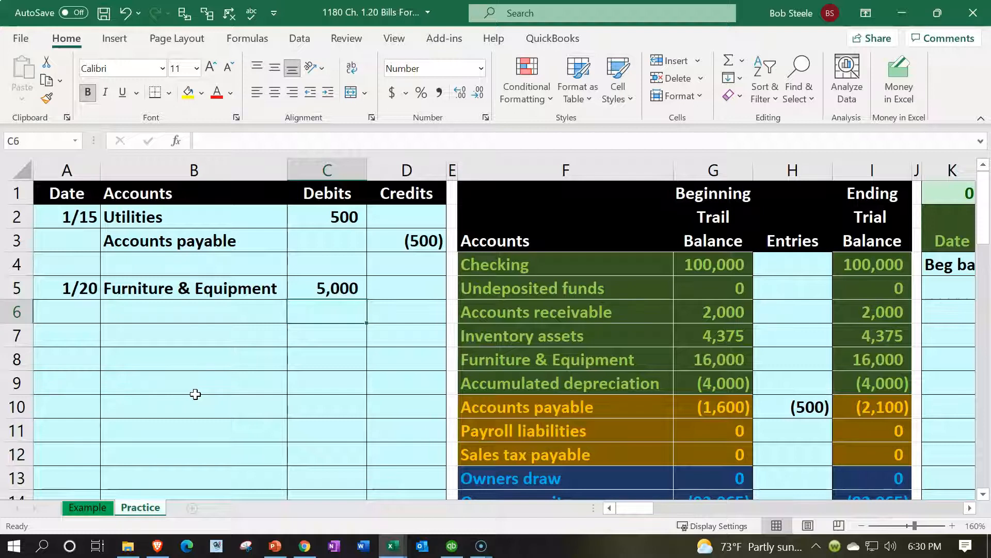
- Credit Accounts payable (5,000), with =F10 in B6 and =-C5 in D6
{"action": "key", "text": "Left"}
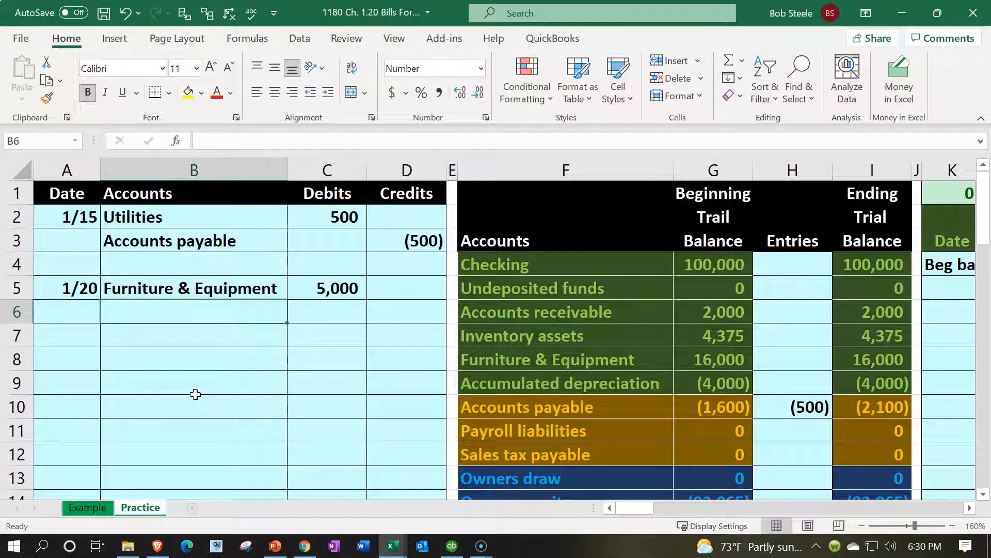
{"action": "type", "text": "="}
{"action": "key", "text": "Down"}
{"action": "key", "text": "Down"}
{"action": "key", "text": "Down"}
{"action": "key", "text": "Right"}
{"action": "key", "text": "Right"}
{"action": "key", "text": "Right"}
{"action": "key", "text": "Right"}
{"action": "key", "text": "Down"}
{"action": "key", "text": "Return"}
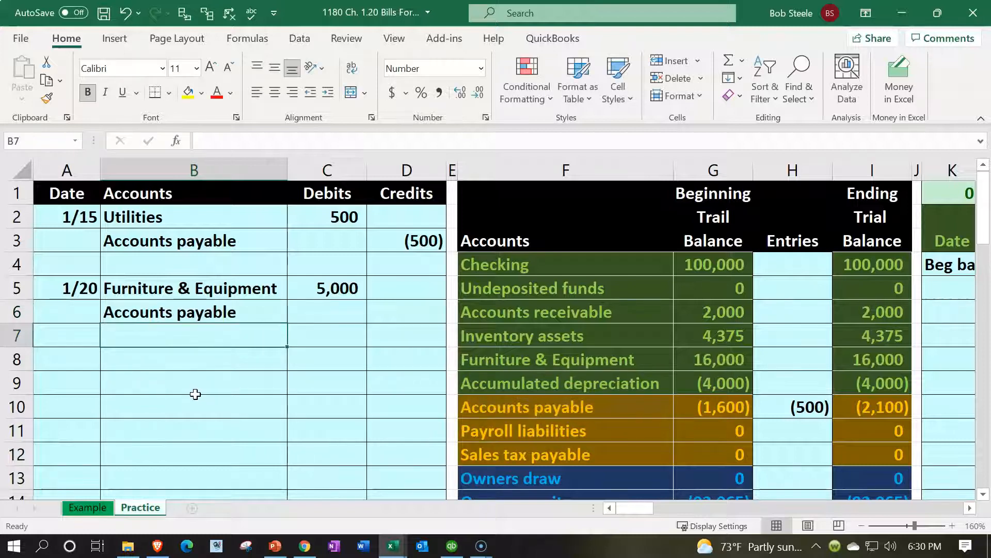
{"action": "key", "text": "Right"}
{"action": "key", "text": "Up"}
{"action": "key", "text": "Right"}
{"action": "type", "text": "-"}
{"action": "key", "text": "Left"}
{"action": "key", "text": "Up"}
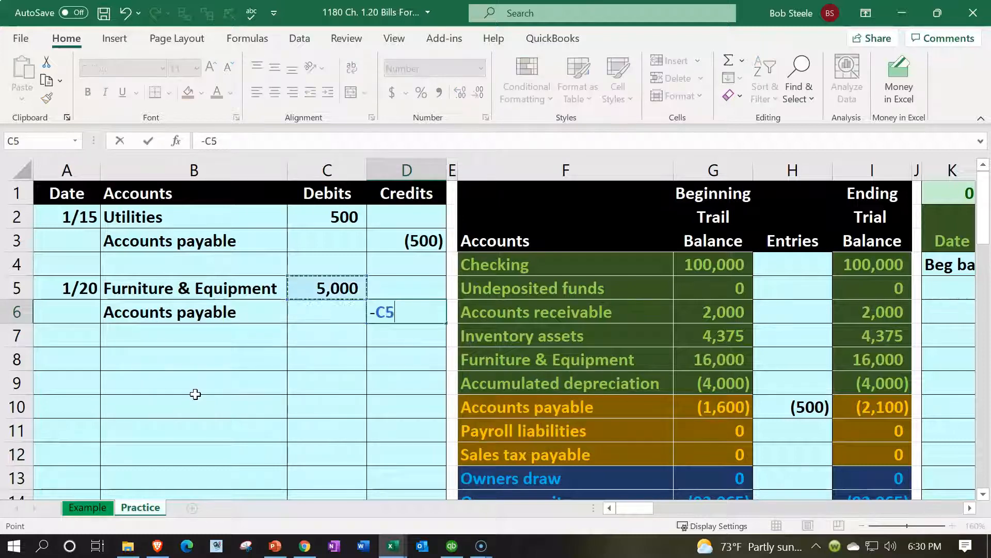
{"action": "key", "text": "Return"}
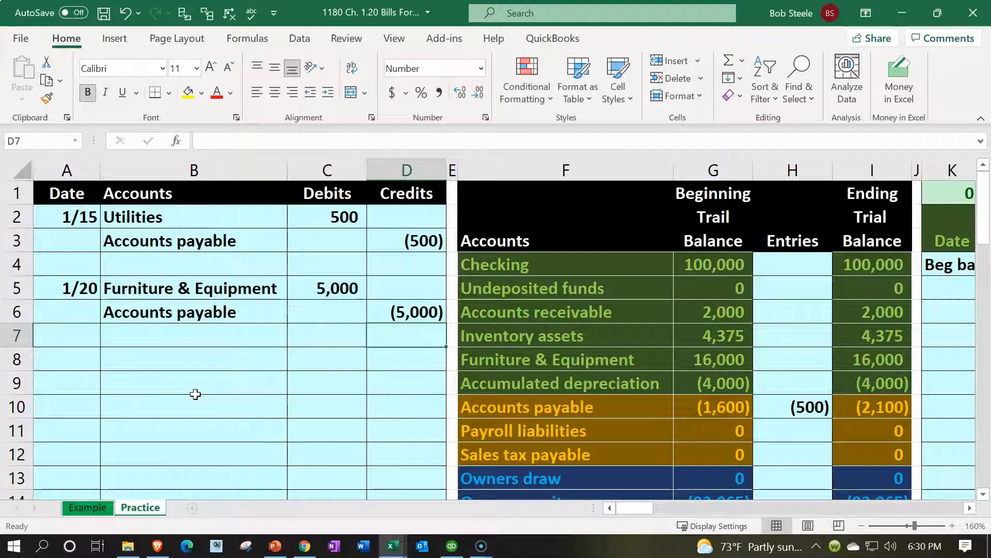
{"action": "left_click", "coordinate": [218, 240]}
{"action": "left_click", "coordinate": [72, 46]}
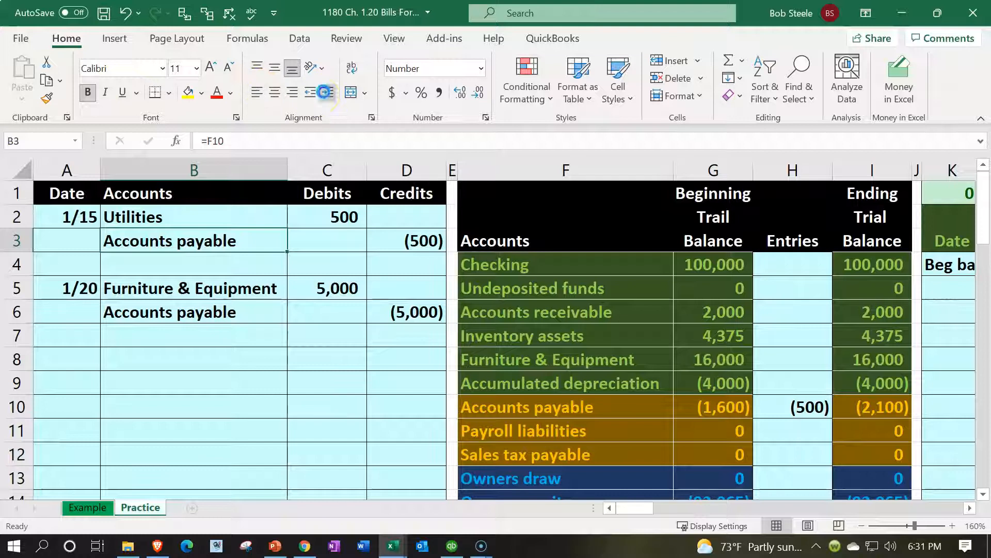
- Indent the Accounts payable account names in B3 and B6
{"action": "left_click", "coordinate": [328, 92]}
{"action": "left_click", "coordinate": [206, 307]}
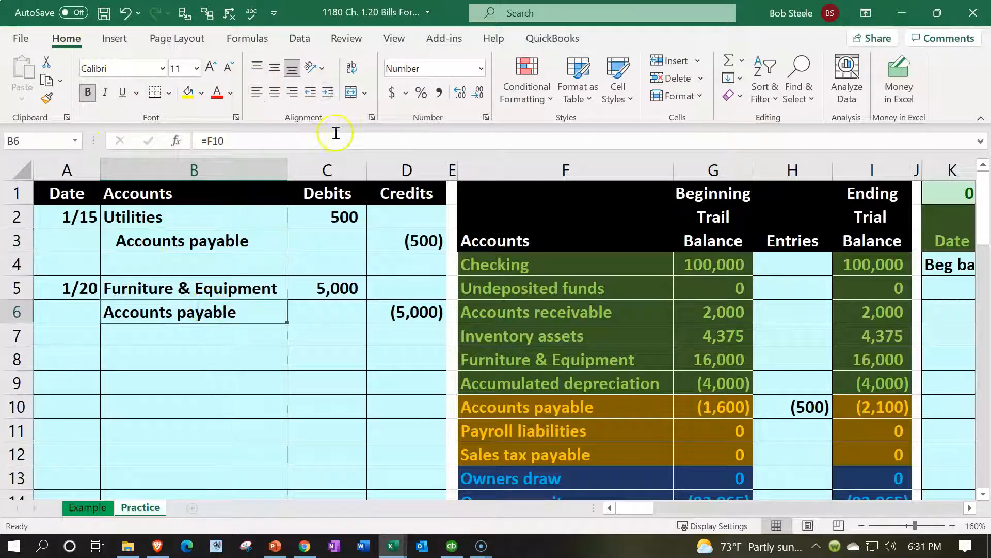
{"action": "left_click", "coordinate": [328, 92]}
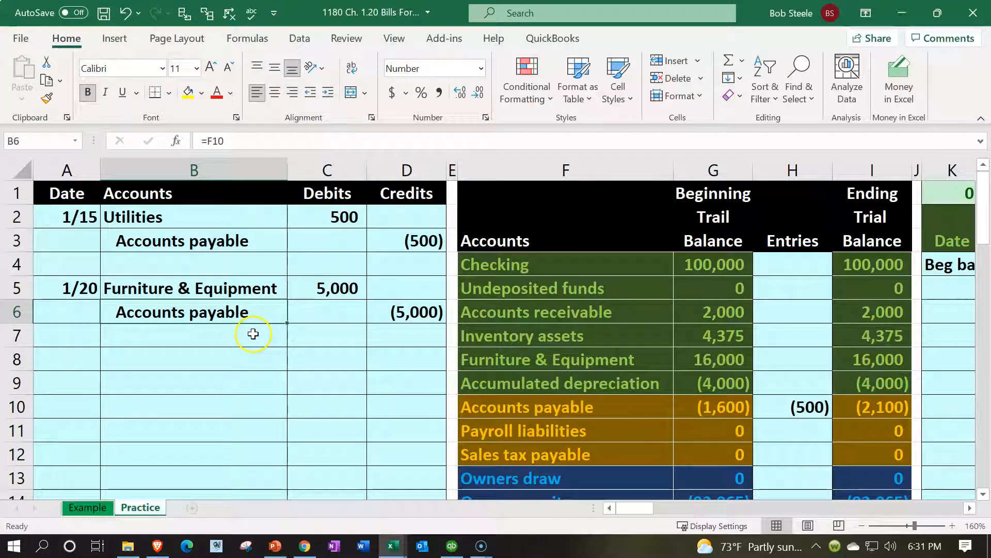
{"action": "left_click", "coordinate": [138, 246]}
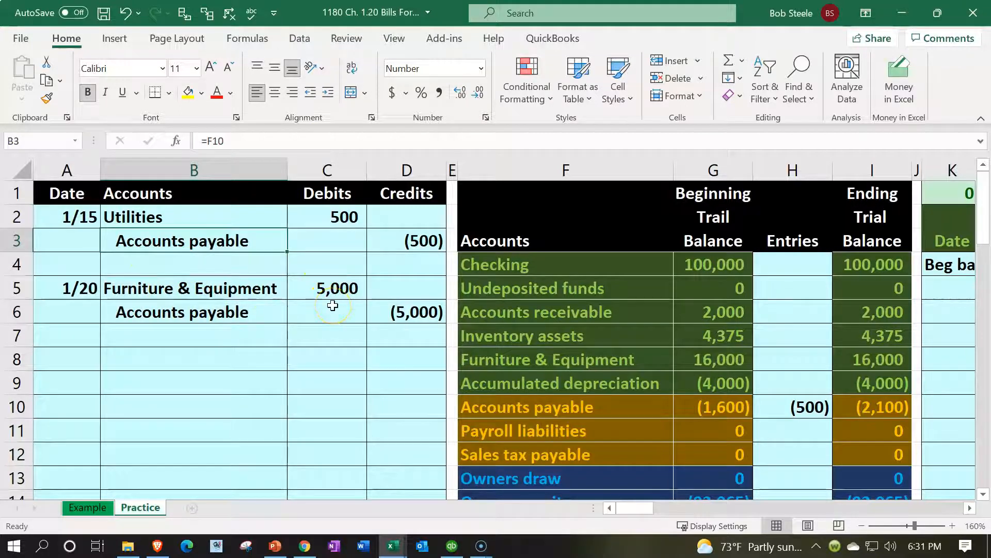
- Review the 1/20 entry, confirming the 5,000 debit balances the (5,000) credit
{"action": "left_click_drag", "start_coordinate": [332, 171], "coordinate": [385, 180]}
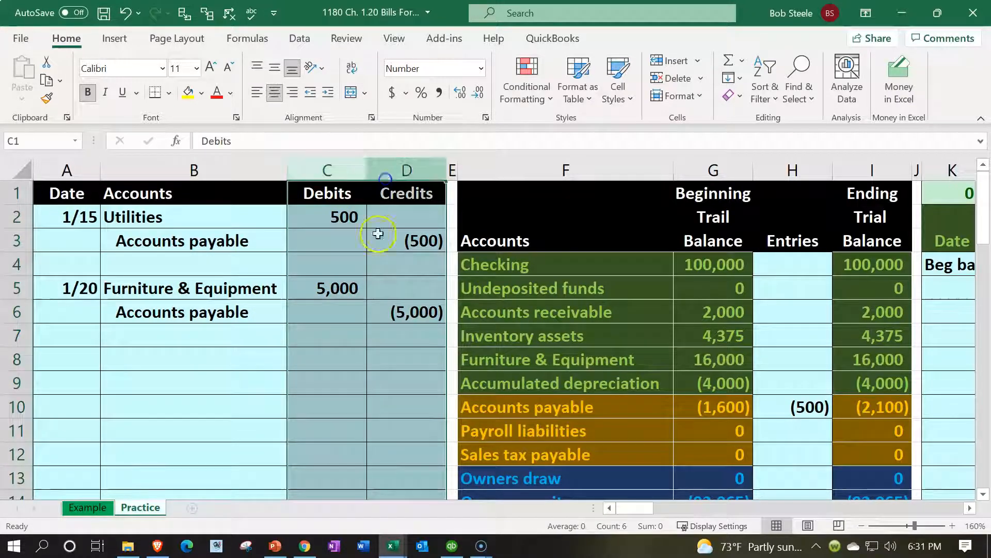
{"action": "left_click", "coordinate": [390, 307]}
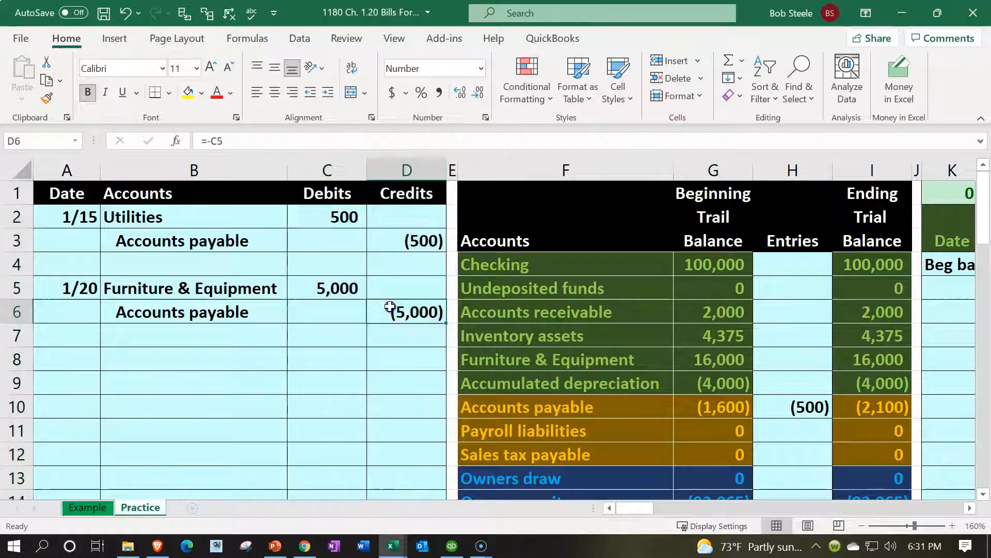
{"action": "left_click", "coordinate": [173, 314]}
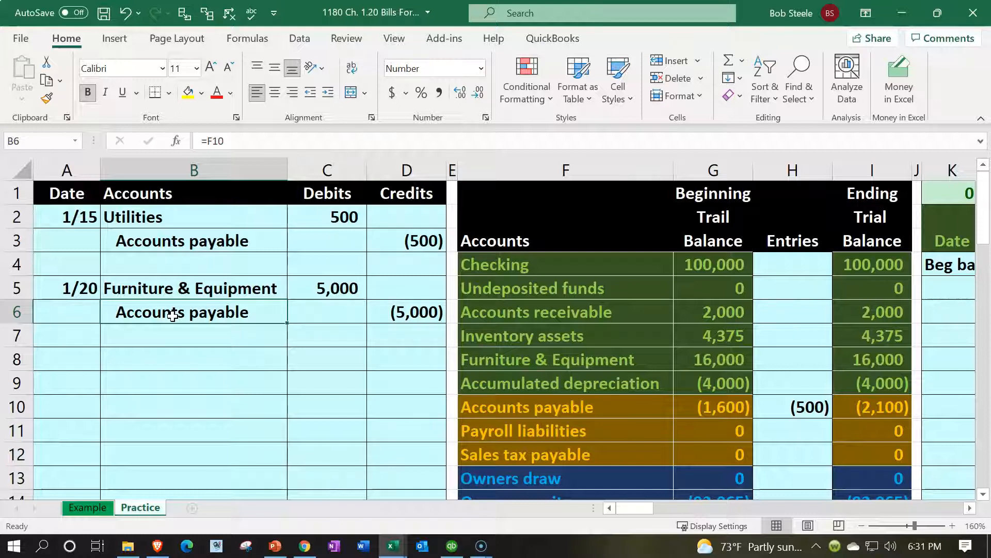
{"action": "left_click_drag", "start_coordinate": [173, 314], "coordinate": [376, 311]}
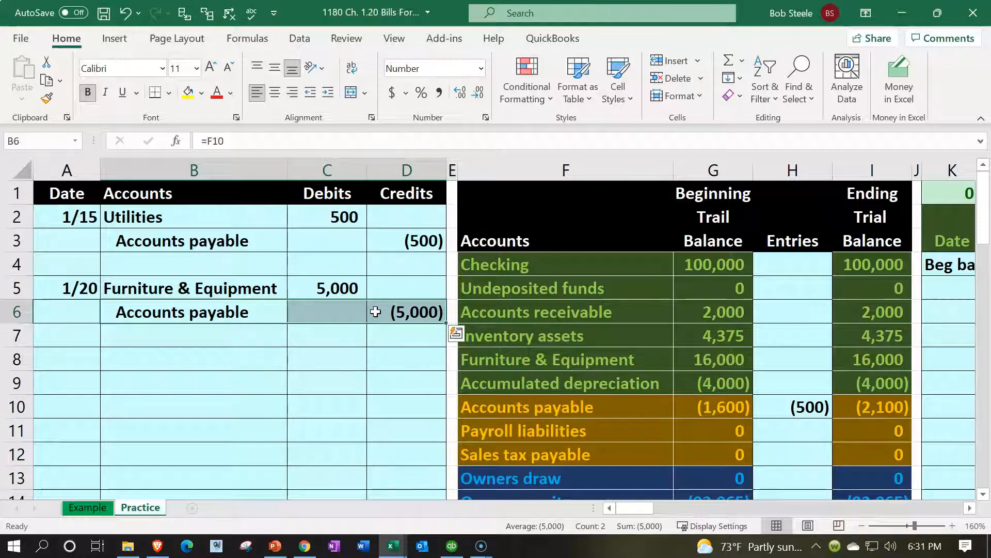
{"action": "left_click_drag", "start_coordinate": [274, 287], "coordinate": [302, 291]}
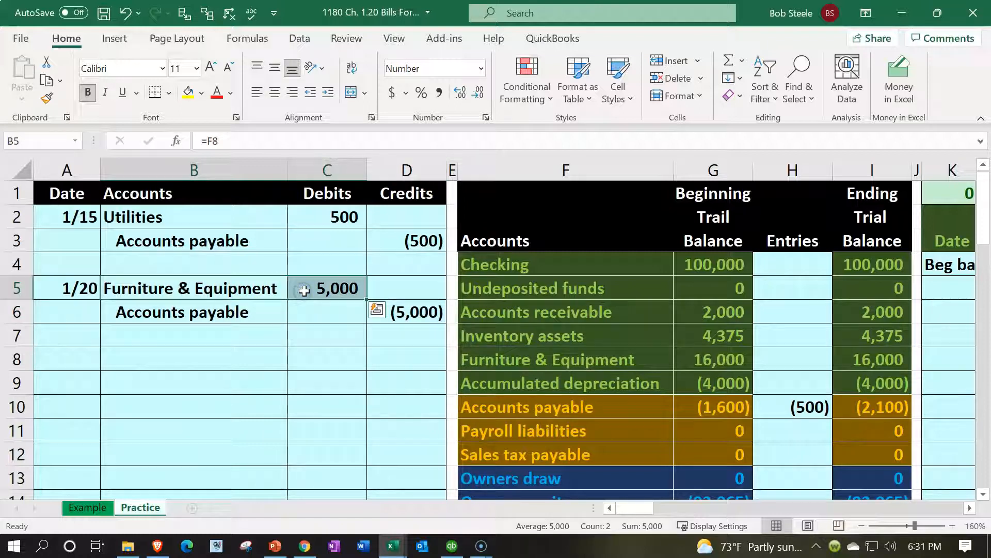
- Link trial balance H8 to the 5,000 debit (=C5), raising Furniture & Equipment to 21,000
{"action": "left_click", "coordinate": [495, 369]}
{"action": "left_click_drag", "start_coordinate": [258, 288], "coordinate": [316, 284]}
{"action": "left_click", "coordinate": [799, 345]}
{"action": "left_click", "coordinate": [794, 356]}
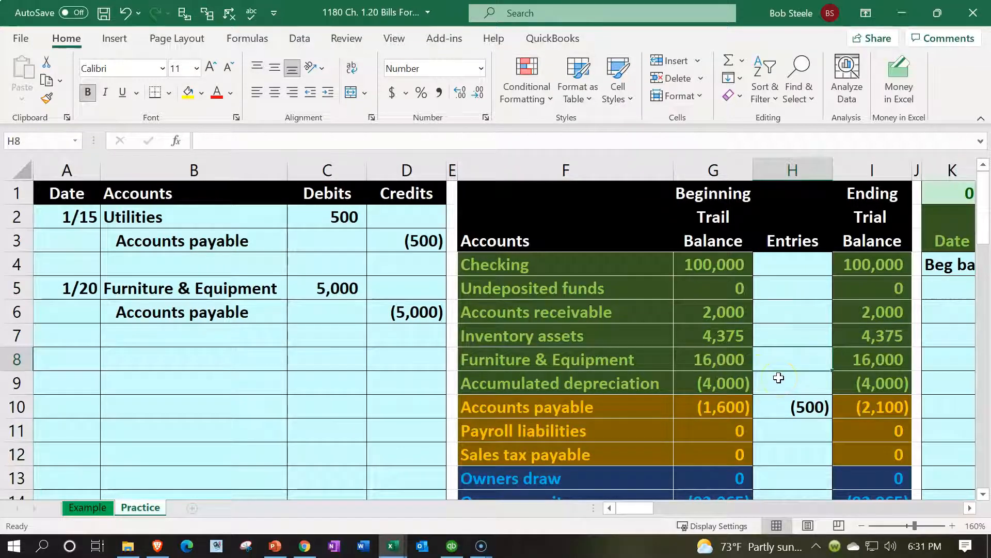
{"action": "type", "text": "="}
{"action": "key", "text": "Left"}
{"action": "key", "text": "Left"}
{"action": "key", "text": "Left"}
{"action": "key", "text": "Left"}
{"action": "key", "text": "Left"}
{"action": "key", "text": "Up"}
{"action": "key", "text": "Up"}
{"action": "key", "text": "Up"}
{"action": "key", "text": "Return"}
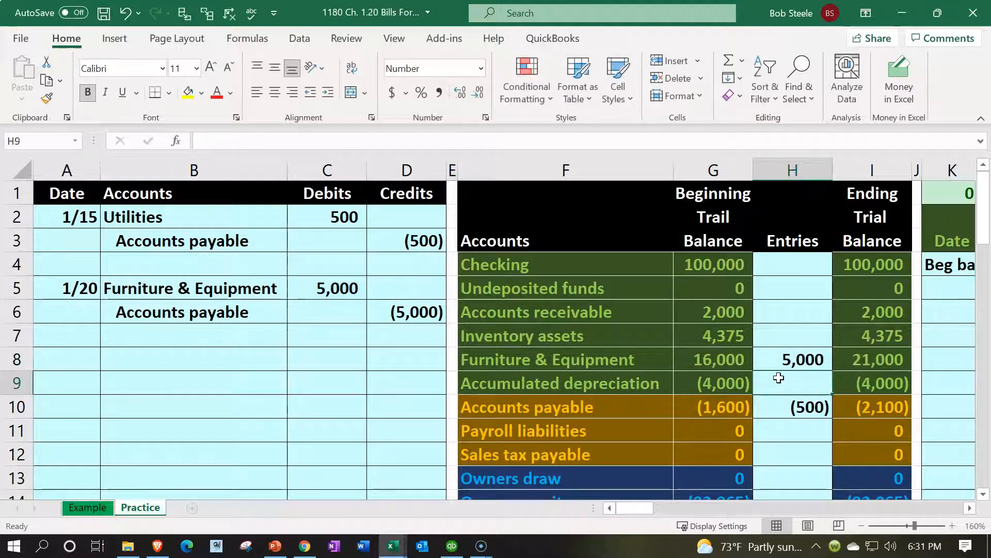
{"action": "left_click", "coordinate": [909, 360]}
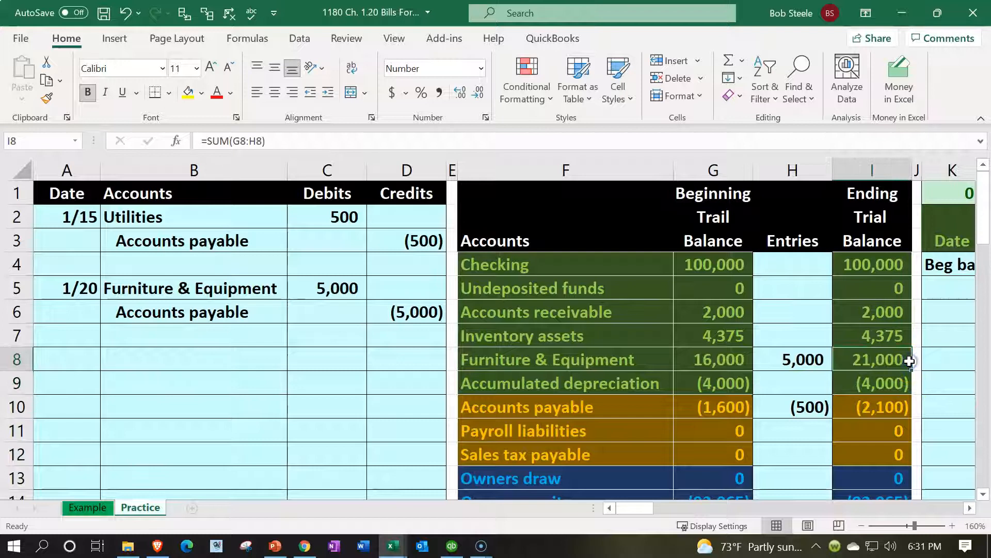
{"action": "left_click", "coordinate": [816, 408]}
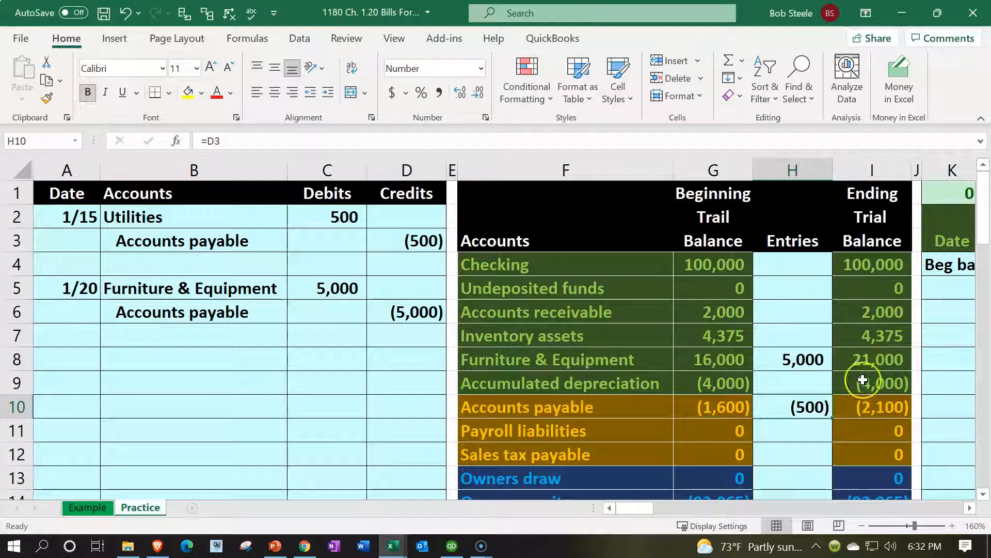
- Extend the Accounts payable entries formula in H10 to =D3+D6 so it totals (5,500)
{"action": "double_click", "coordinate": [813, 410]}
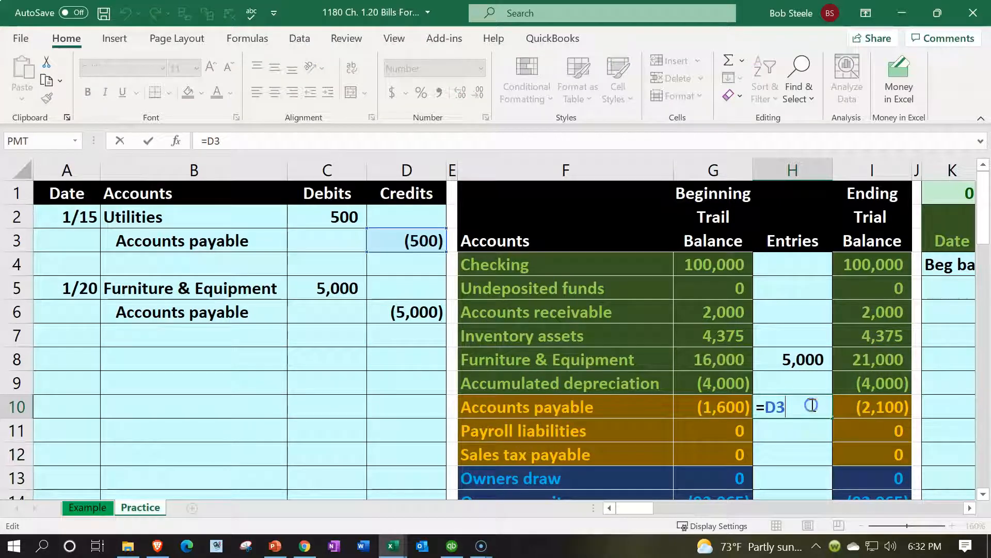
{"action": "type", "text": "+"}
{"action": "left_click", "coordinate": [419, 317]}
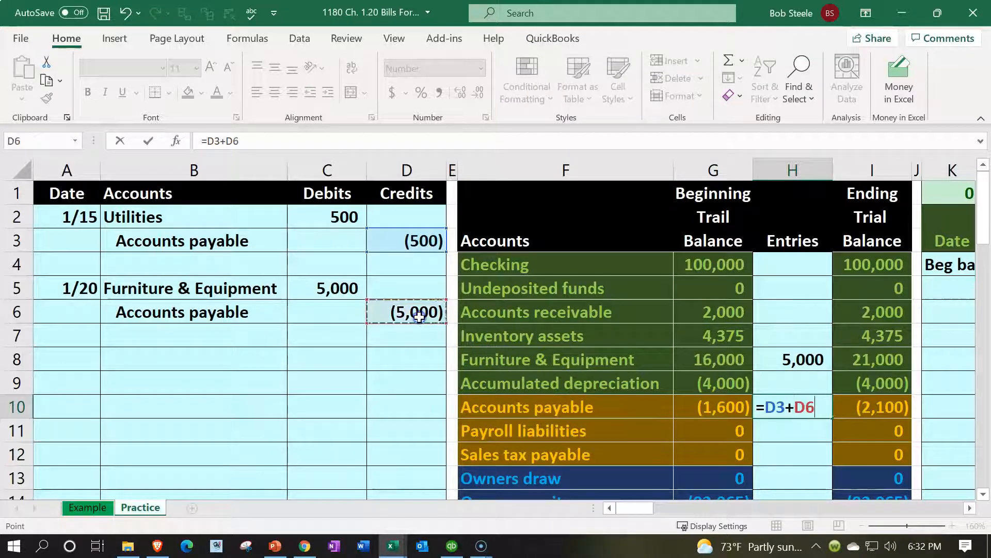
{"action": "key", "text": "Return"}
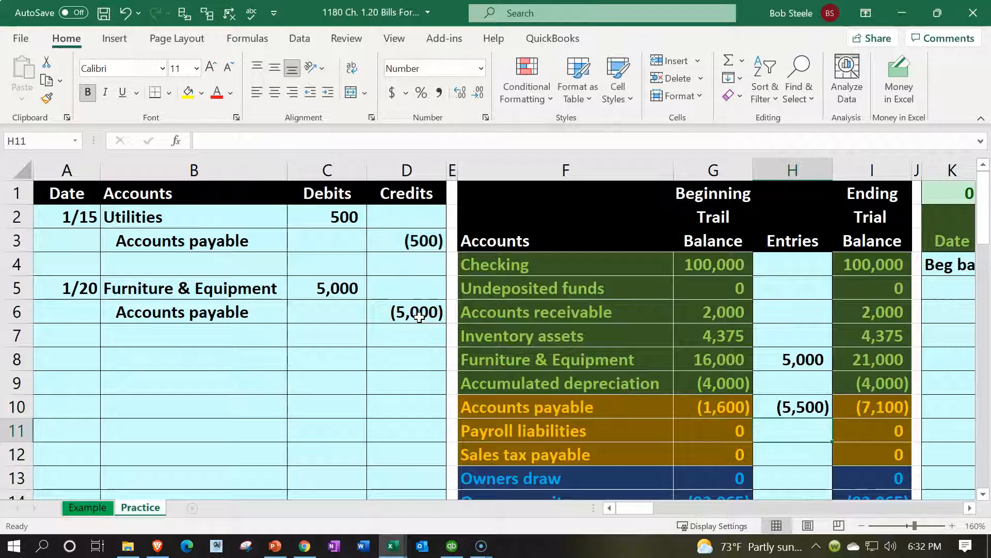
- Verify the total debits/credits and net income formulas in I23 and I24 still balance
{"action": "scroll", "coordinate": [670, 381], "scroll_direction": "down", "scroll_amount": 2}
{"action": "scroll", "coordinate": [670, 381], "scroll_direction": "down", "scroll_amount": 2}
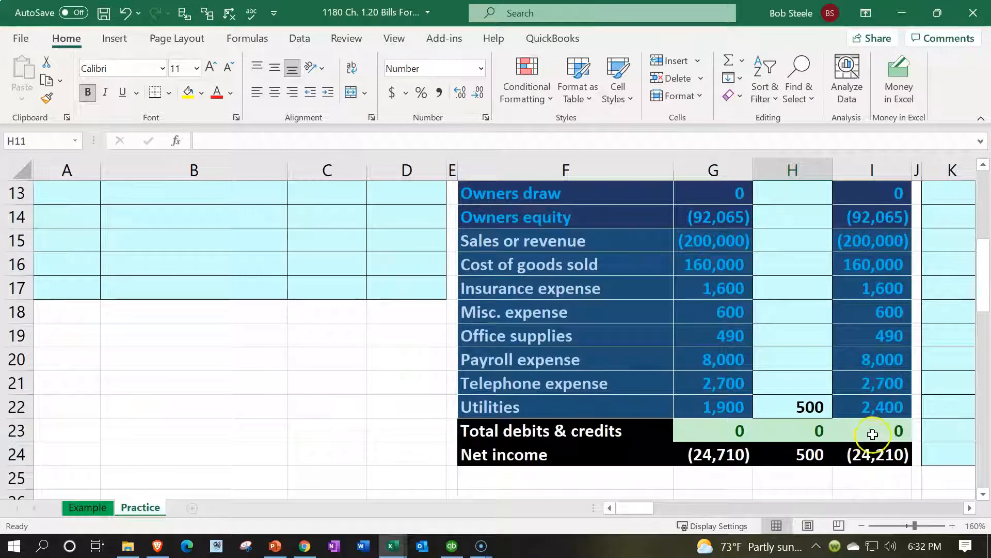
{"action": "left_click", "coordinate": [882, 414]}
{"action": "left_click", "coordinate": [882, 427]}
{"action": "double_click", "coordinate": [882, 427]}
{"action": "key", "text": "Return"}
{"action": "left_click", "coordinate": [886, 461]}
{"action": "double_click", "coordinate": [886, 461]}
{"action": "scroll", "coordinate": [817, 340], "scroll_direction": "up", "scroll_amount": 1}
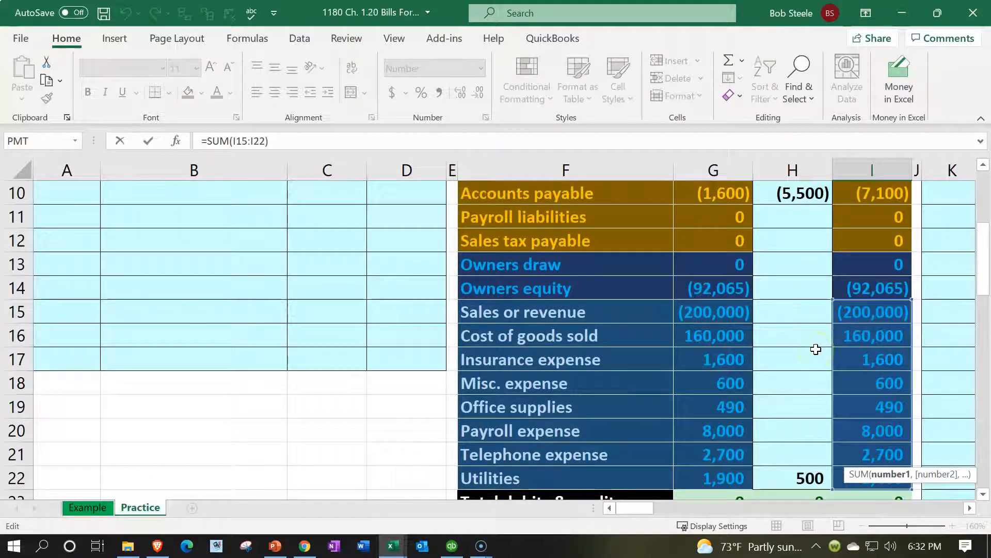
{"action": "key", "text": "Return"}
{"action": "scroll", "coordinate": [816, 349], "scroll_direction": "up", "scroll_amount": 3}
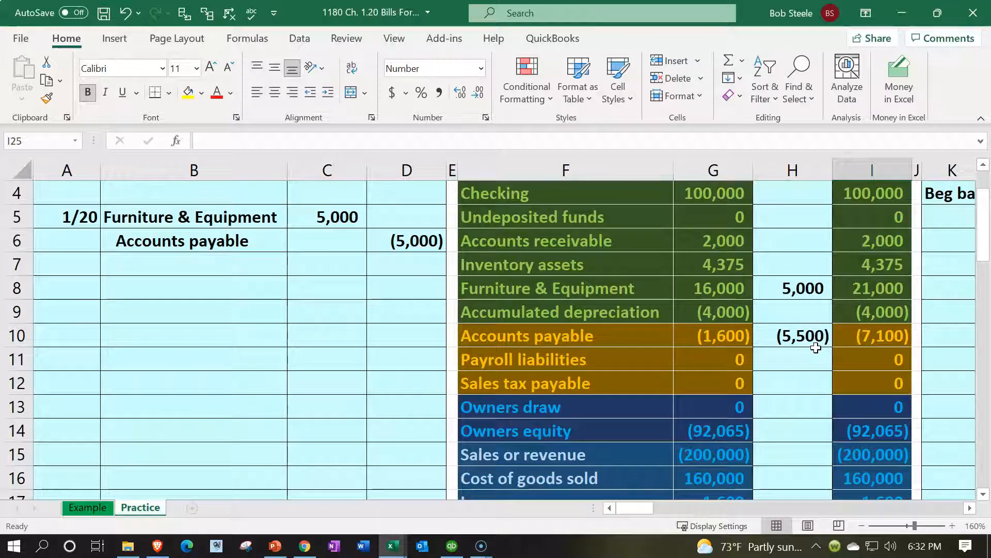
{"action": "scroll", "coordinate": [816, 348], "scroll_direction": "up", "scroll_amount": 1}
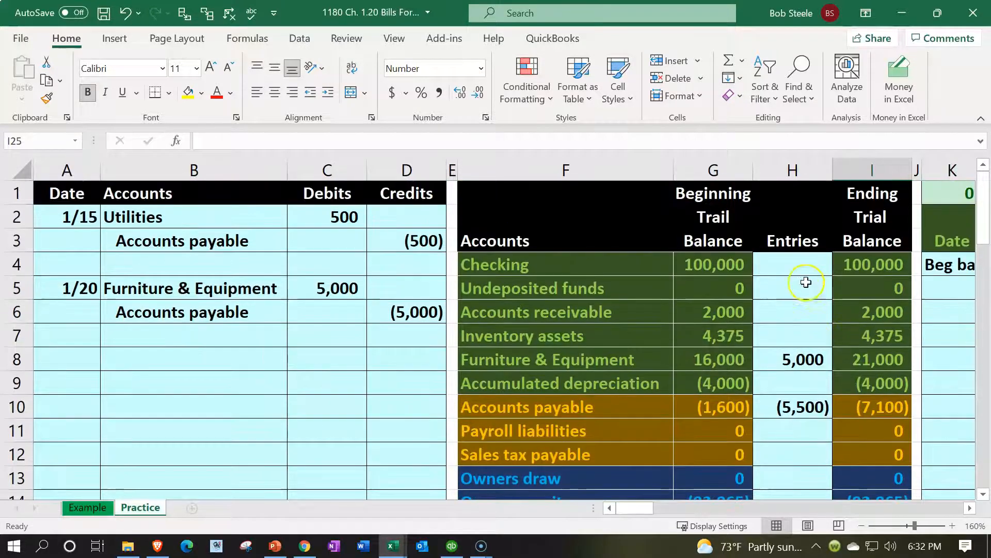
{"action": "left_click", "coordinate": [807, 267]}
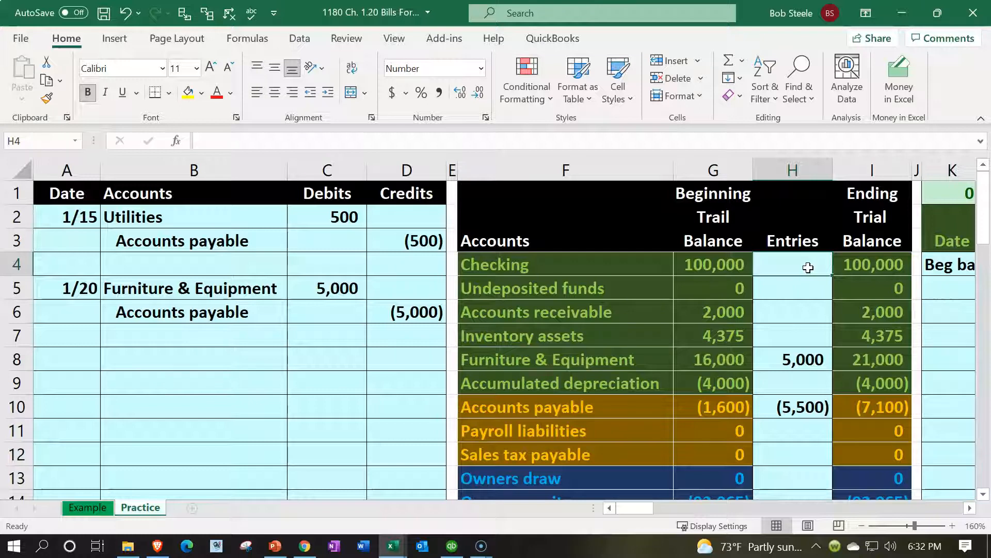
{"action": "left_click", "coordinate": [880, 386]}
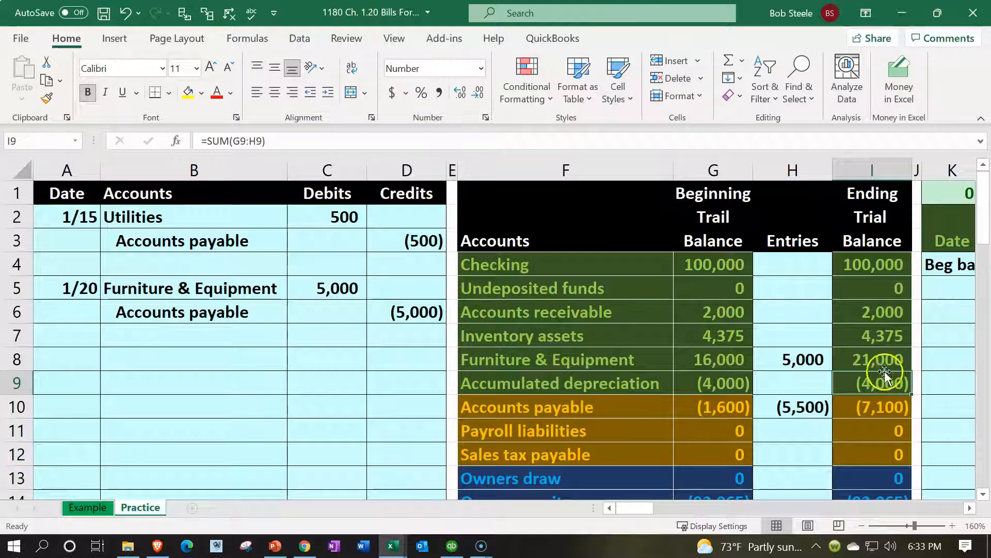
{"action": "left_click", "coordinate": [883, 361]}
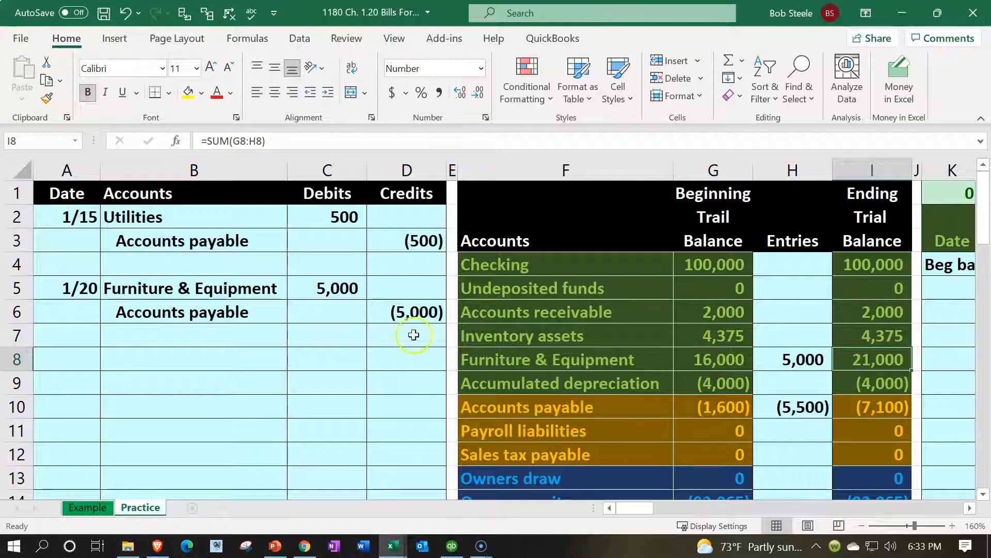
{"action": "left_click_drag", "start_coordinate": [265, 288], "coordinate": [308, 289]}
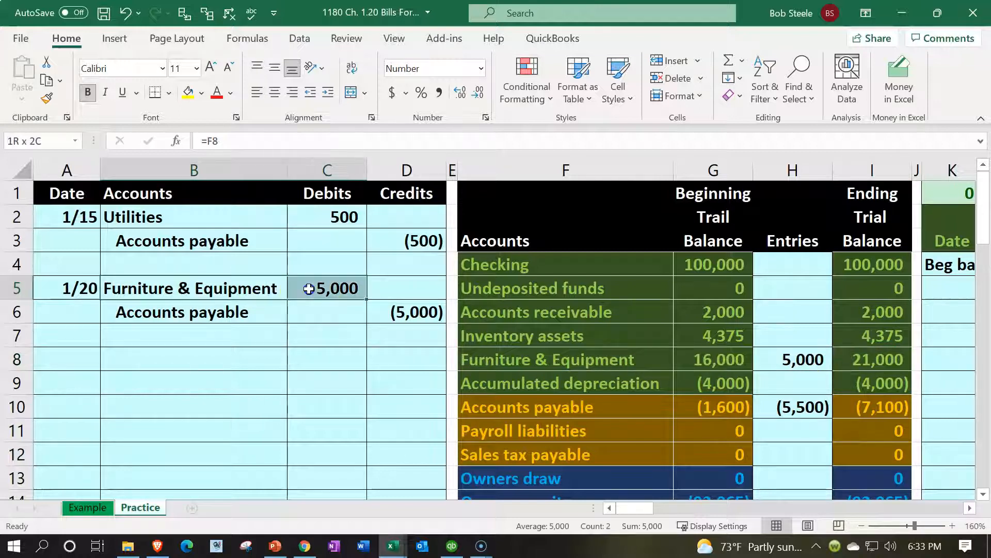
- Enter the date 1/15 in the first empty Furniture & Equipment ledger row, S17
{"action": "key", "text": "Right"}
{"action": "key", "text": "Right"}
{"action": "key", "text": "Right"}
{"action": "key", "text": "Right"}
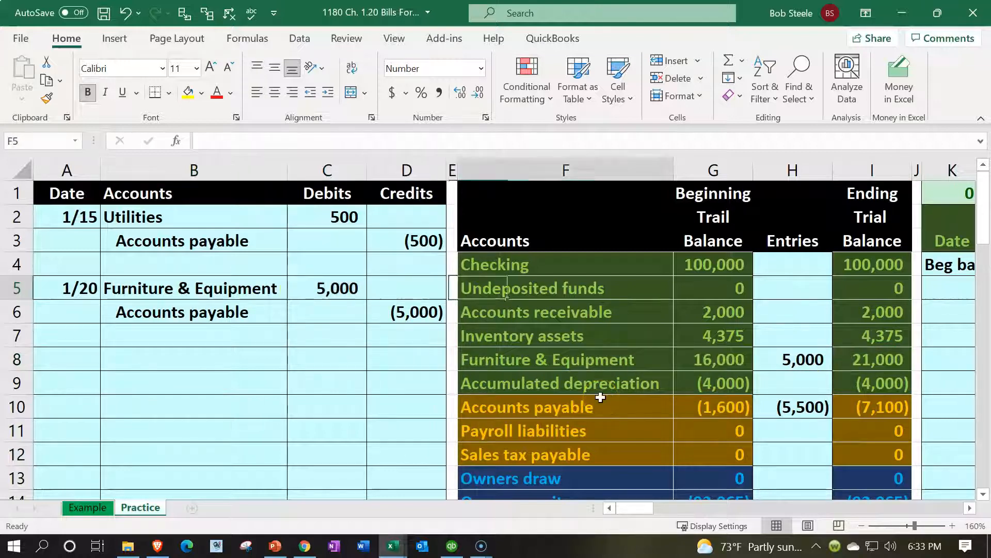
{"action": "key", "text": "Right"}
{"action": "key", "text": "Right"}
{"action": "key", "text": "Right"}
{"action": "key", "text": "Right"}
{"action": "key", "text": "Right"}
{"action": "key", "text": "Right"}
{"action": "key", "text": "Right"}
{"action": "key", "text": "Right"}
{"action": "key", "text": "Right"}
{"action": "key", "text": "Right"}
{"action": "key", "text": "Right"}
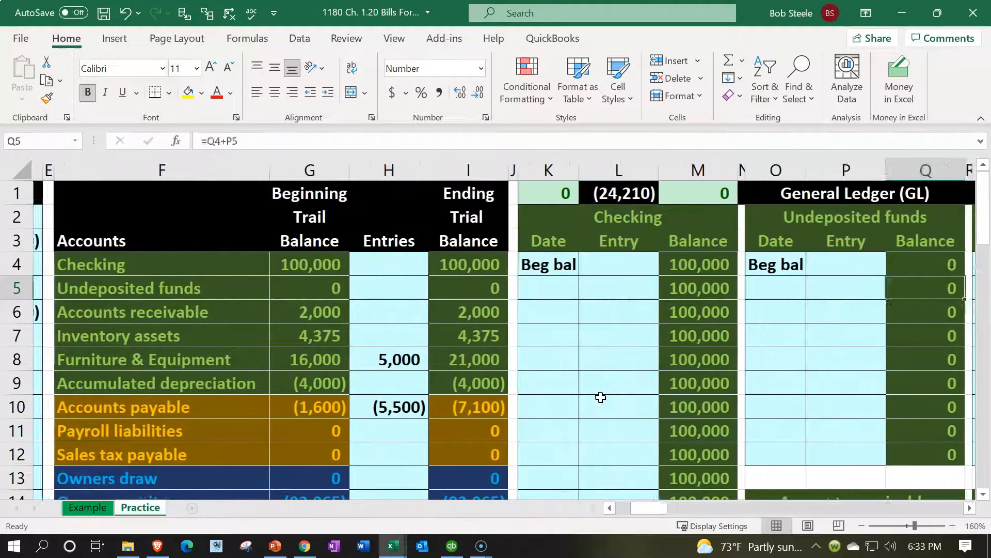
{"action": "key", "text": "Right"}
{"action": "key", "text": "Right"}
{"action": "key", "text": "Right"}
{"action": "key", "text": "Right"}
{"action": "key", "text": "Right"}
{"action": "key", "text": "Right"}
{"action": "key", "text": "Right"}
{"action": "key", "text": "Right"}
{"action": "key", "text": "Down"}
{"action": "key", "text": "Down"}
{"action": "key", "text": "Down"}
{"action": "key", "text": "Down"}
{"action": "key", "text": "Down"}
{"action": "key", "text": "Down"}
{"action": "key", "text": "Down"}
{"action": "key", "text": "Down"}
{"action": "key", "text": "Down"}
{"action": "key", "text": "Down"}
{"action": "key", "text": "Down"}
{"action": "key", "text": "Down"}
{"action": "key", "text": "Down"}
{"action": "key", "text": "Down"}
{"action": "key", "text": "Down"}
{"action": "key", "text": "Down"}
{"action": "key", "text": "Down"}
{"action": "key", "text": "Down"}
{"action": "key", "text": "Left"}
{"action": "key", "text": "Left"}
{"action": "key", "text": "Left"}
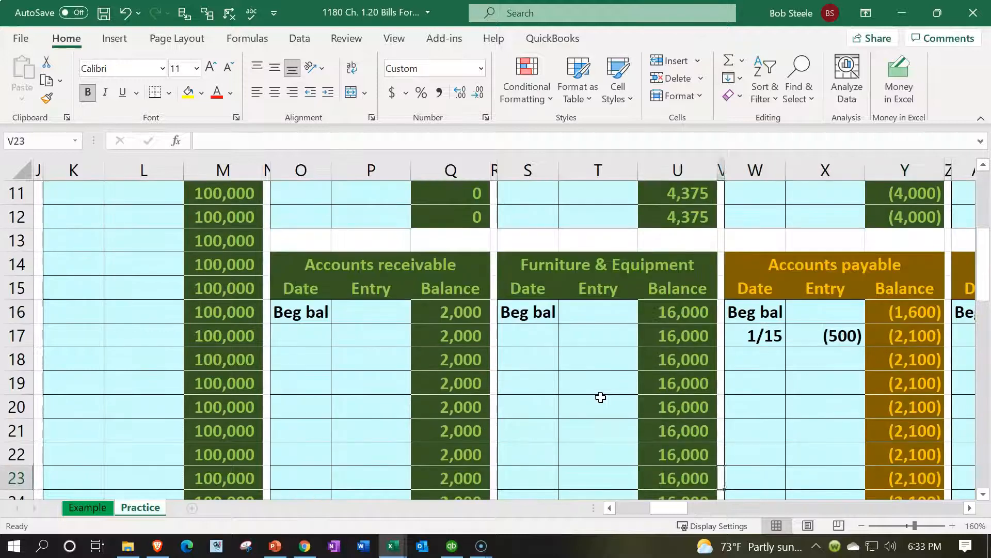
{"action": "key", "text": "Left"}
{"action": "key", "text": "Left"}
{"action": "key", "text": "Up"}
{"action": "key", "text": "Up"}
{"action": "key", "text": "Up"}
{"action": "key", "text": "Up"}
{"action": "key", "text": "Up"}
{"action": "key", "text": "Up"}
{"action": "key", "text": "Left"}
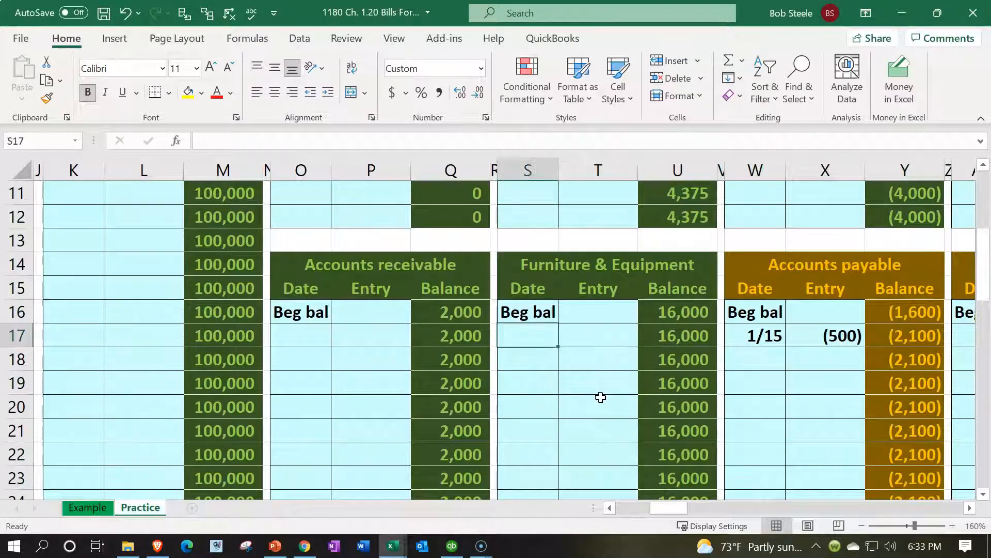
{"action": "type", "text": "1/15"}
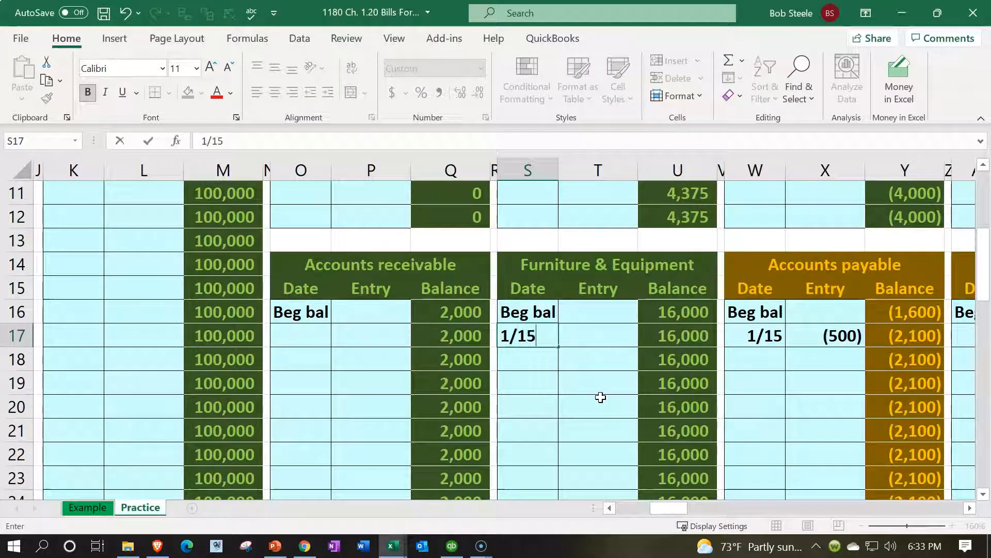
{"action": "key", "text": "Tab"}
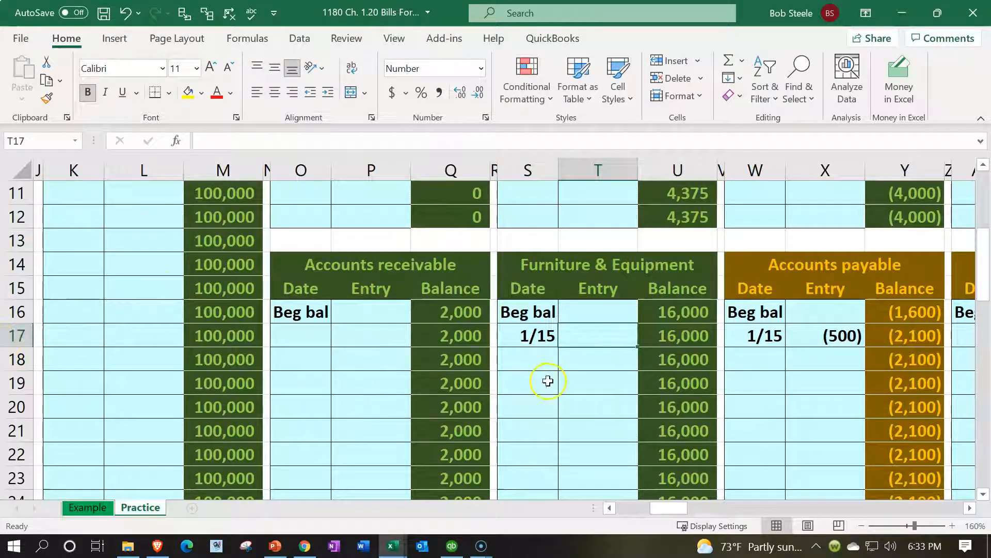
- Link the ledger entry by formula to the journal's 5,000 debit in C5
{"action": "type", "text": "="}
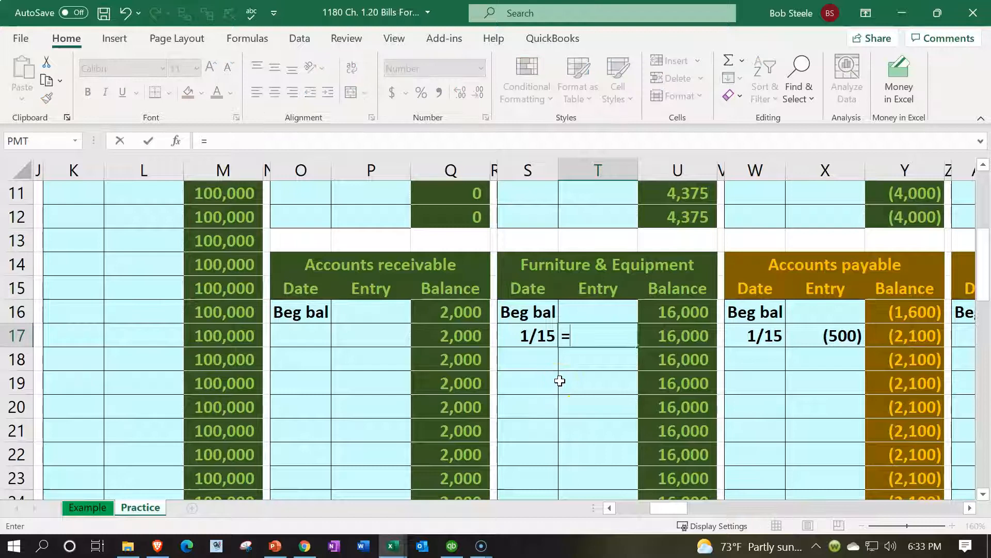
{"action": "key", "text": "ctrl+Left"}
{"action": "key", "text": "ctrl+Left"}
{"action": "key", "text": "ctrl+Left"}
{"action": "key", "text": "ctrl+Left"}
{"action": "key", "text": "ctrl+Left"}
{"action": "key", "text": "ctrl+Left"}
{"action": "key", "text": "ctrl+Left"}
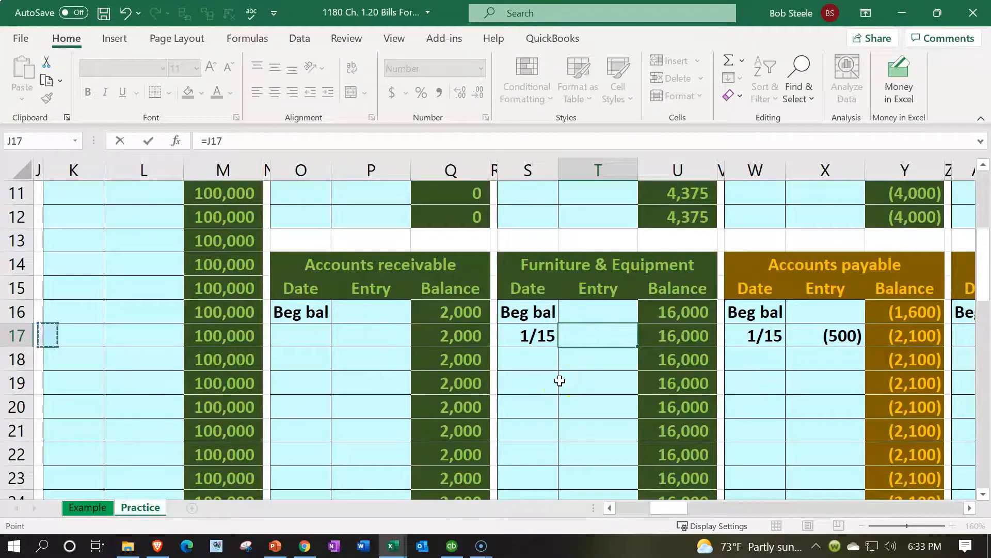
{"action": "key", "text": "Up"}
{"action": "key", "text": "Up"}
{"action": "key", "text": "Up"}
{"action": "key", "text": "Up"}
{"action": "key", "text": "Up"}
{"action": "key", "text": "Up"}
{"action": "key", "text": "Up"}
{"action": "key", "text": "Up"}
{"action": "key", "text": "Up"}
{"action": "key", "text": "Up"}
{"action": "key", "text": "Up"}
{"action": "key", "text": "Up"}
{"action": "key", "text": "Up"}
{"action": "key", "text": "Up"}
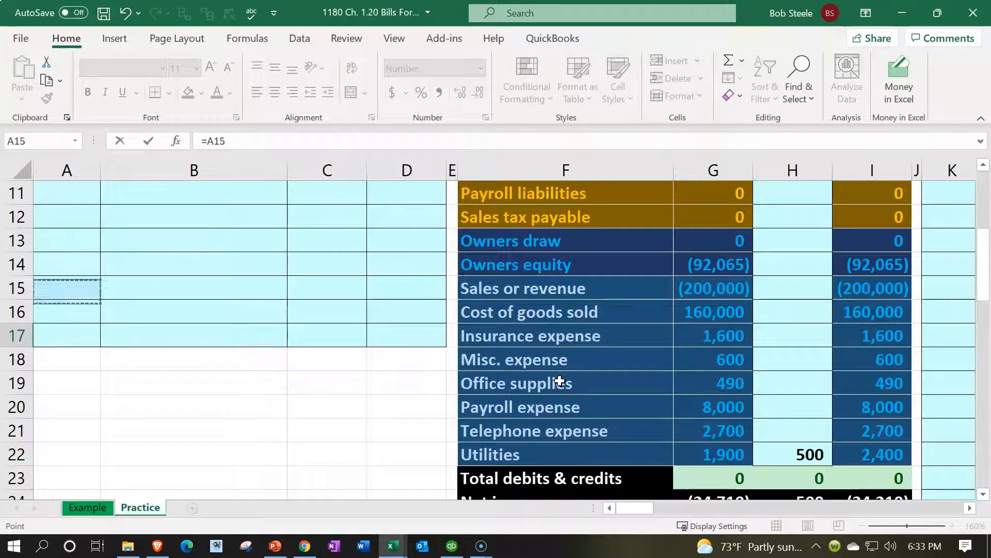
{"action": "key", "text": "Down"}
{"action": "key", "text": "Down"}
{"action": "key", "text": "Right"}
{"action": "key", "text": "Right"}
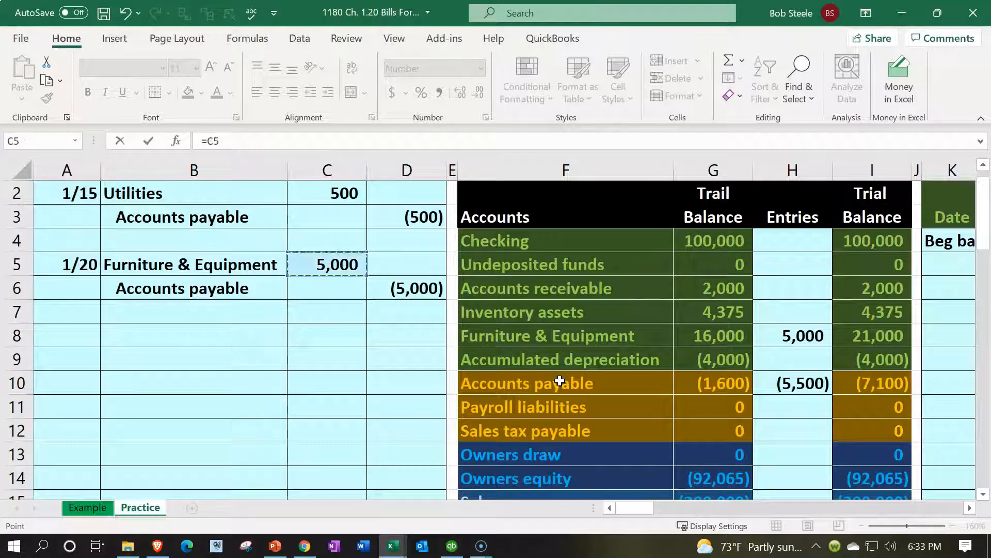
{"action": "key", "text": "Return"}
{"action": "key", "text": "Right"}
{"action": "key", "text": "Right"}
{"action": "key", "text": "Right"}
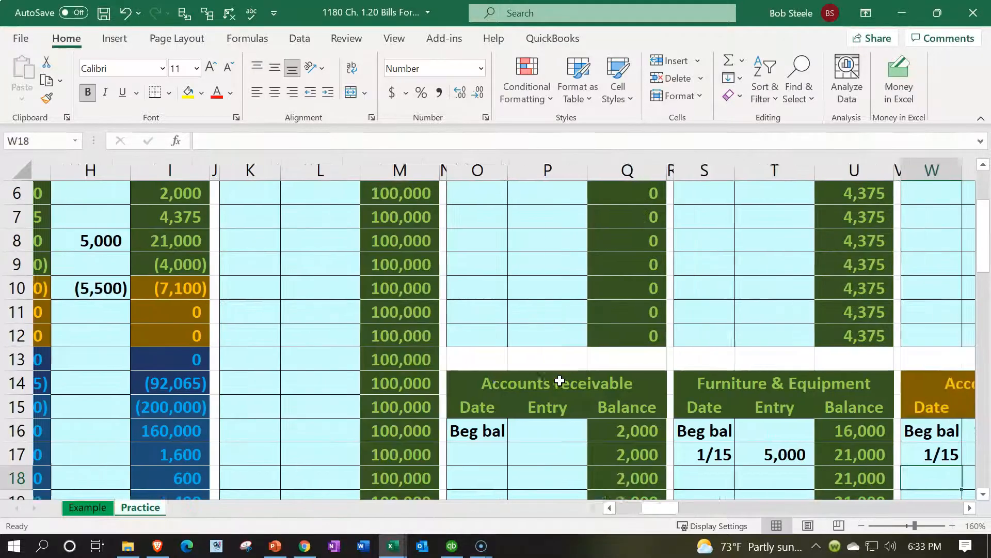
- Check the new entry's link, the beginning balance and the 21,000 running balance
{"action": "scroll", "coordinate": [781, 376], "scroll_direction": "down", "scroll_amount": 1}
{"action": "left_click", "coordinate": [780, 375]}
{"action": "double_click", "coordinate": [768, 380]}
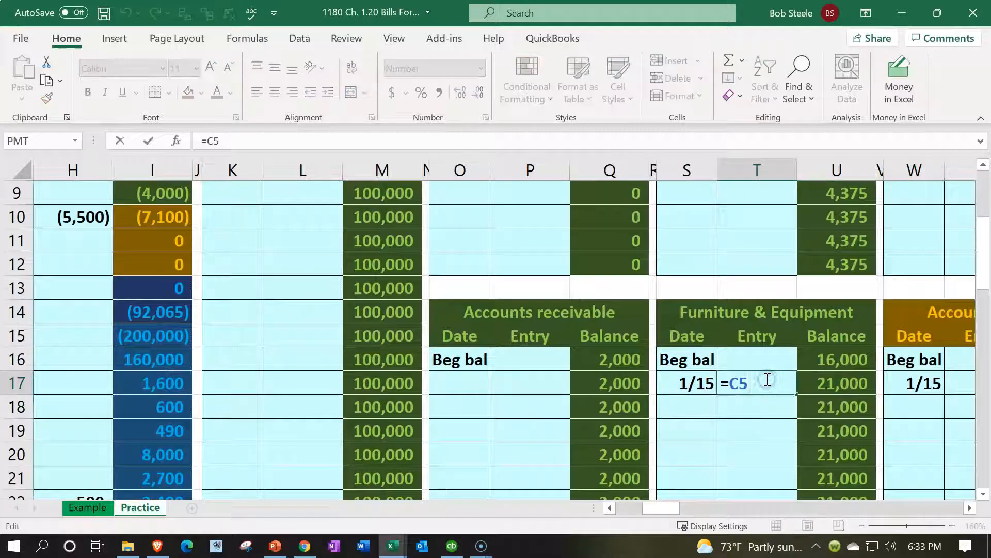
{"action": "key", "text": "Return"}
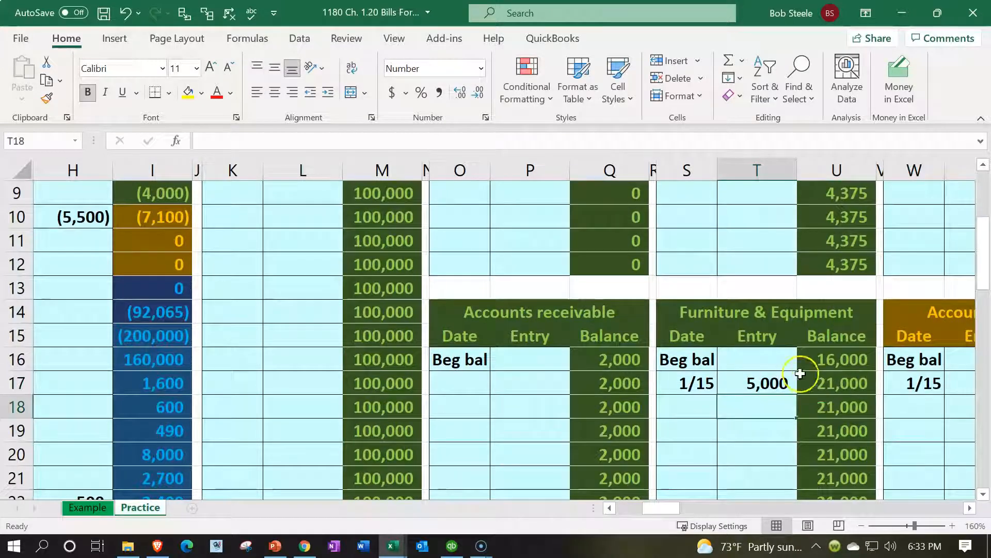
{"action": "left_click", "coordinate": [813, 364]}
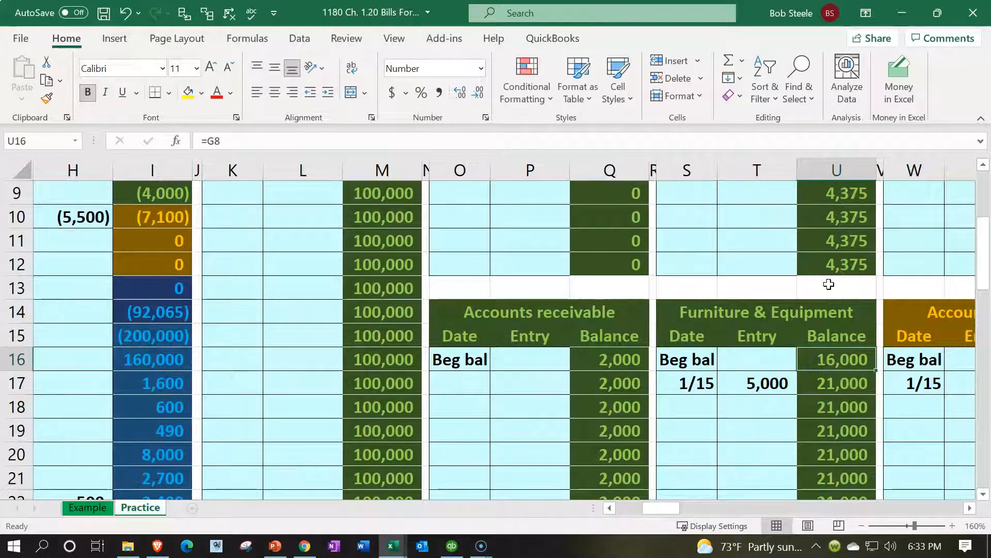
{"action": "key", "text": "Left"}
{"action": "key", "text": "Down"}
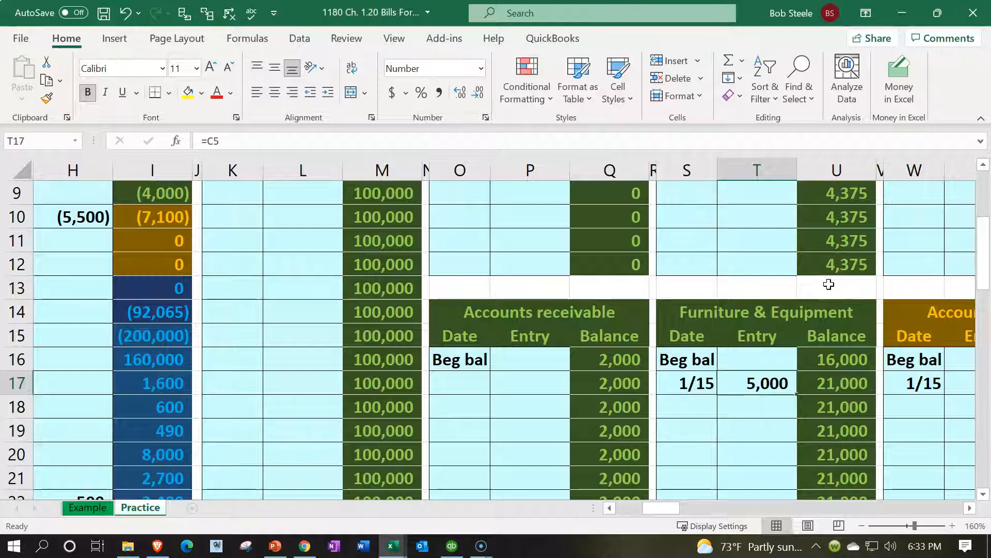
{"action": "key", "text": "Right"}
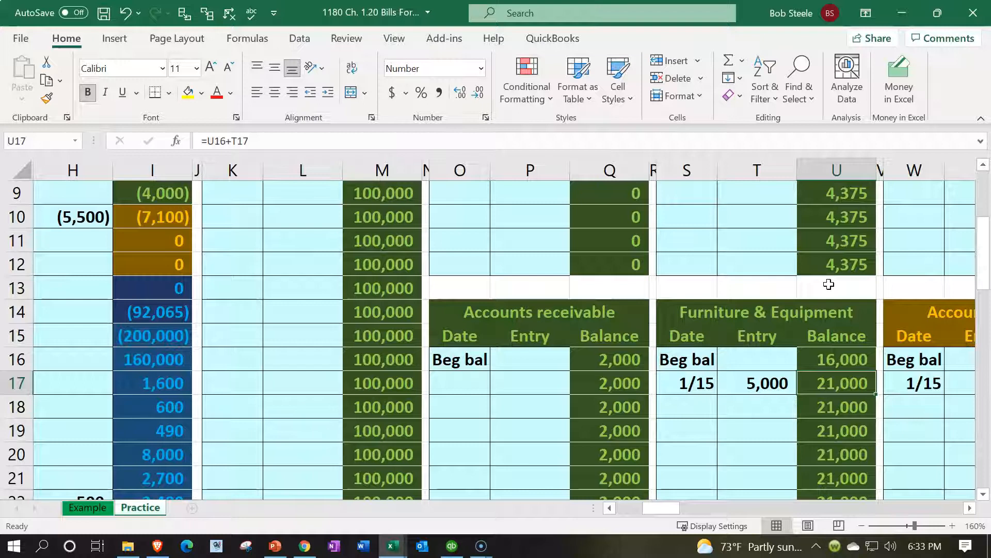
{"action": "key", "text": "Left"}
{"action": "key", "text": "Left"}
{"action": "key", "text": "Left"}
{"action": "key", "text": "Left"}
{"action": "key", "text": "Left"}
{"action": "key", "text": "Left"}
{"action": "key", "text": "Left"}
{"action": "key", "text": "Left"}
{"action": "key", "text": "Left"}
{"action": "key", "text": "Left"}
{"action": "key", "text": "Left"}
{"action": "key", "text": "Left"}
{"action": "key", "text": "Left"}
{"action": "key", "text": "Left"}
{"action": "key", "text": "Left"}
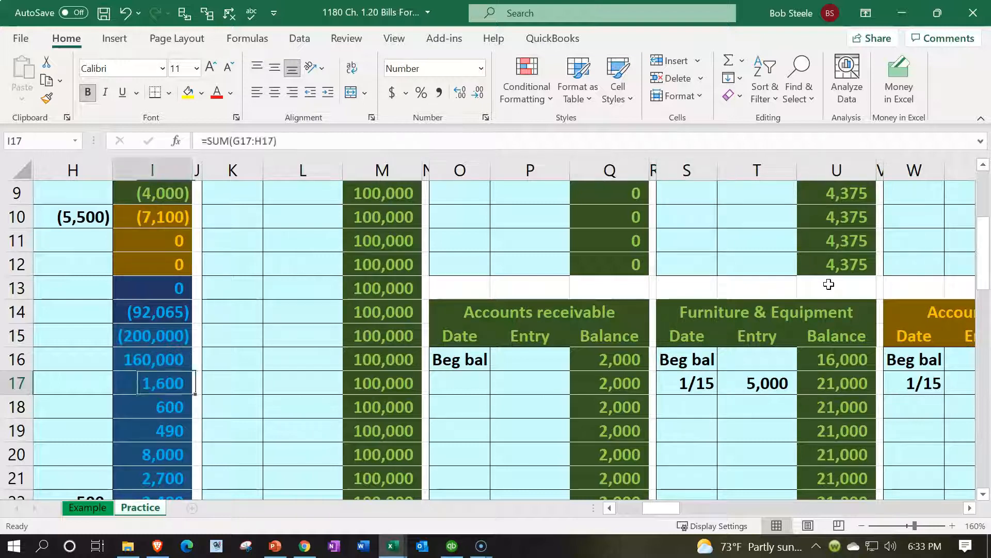
- Confirm the Furniture & Equipment ending balance and the ledger-versus-trial-balance check total
{"action": "scroll", "coordinate": [829, 284], "scroll_direction": "up", "scroll_amount": 1}
{"action": "scroll", "coordinate": [828, 284], "scroll_direction": "up", "scroll_amount": 2}
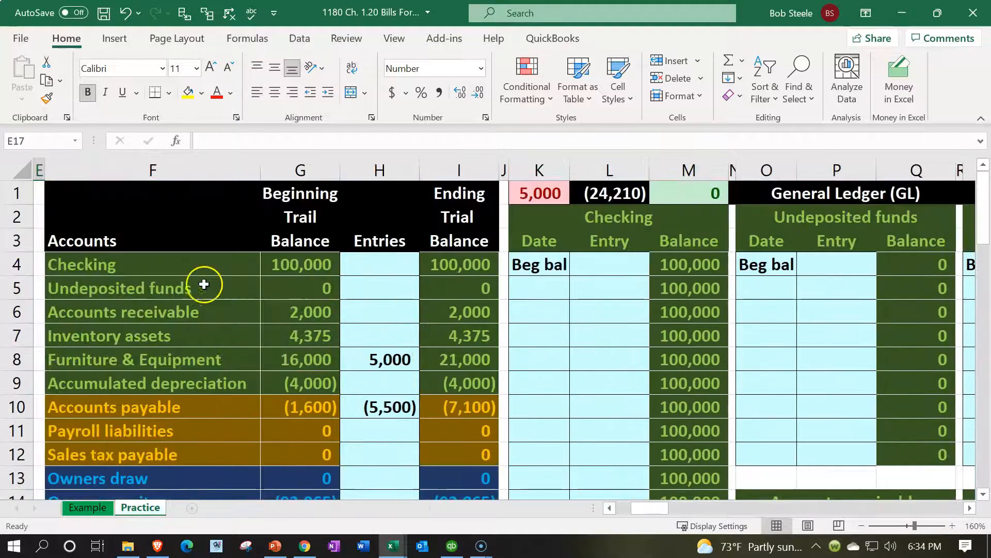
{"action": "left_click", "coordinate": [449, 361]}
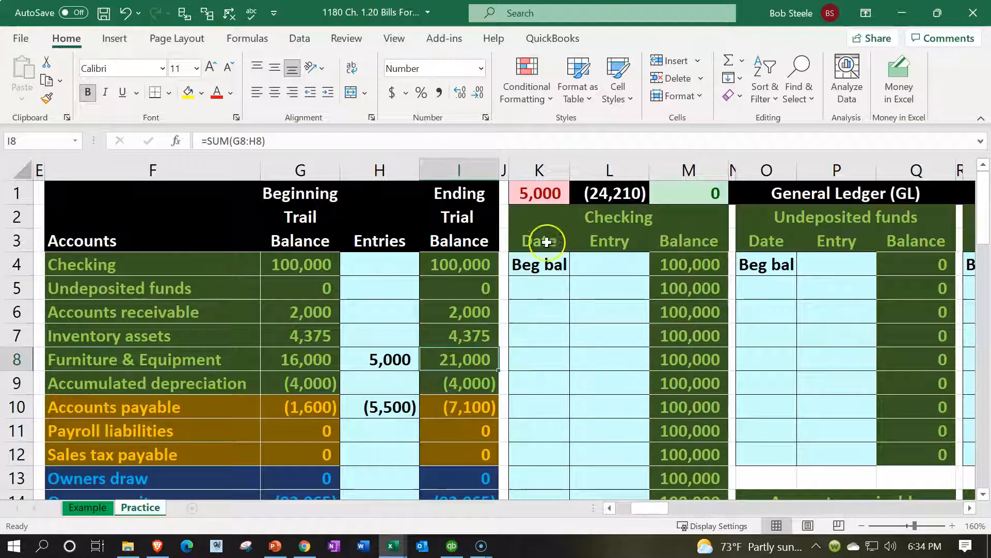
{"action": "left_click", "coordinate": [540, 194]}
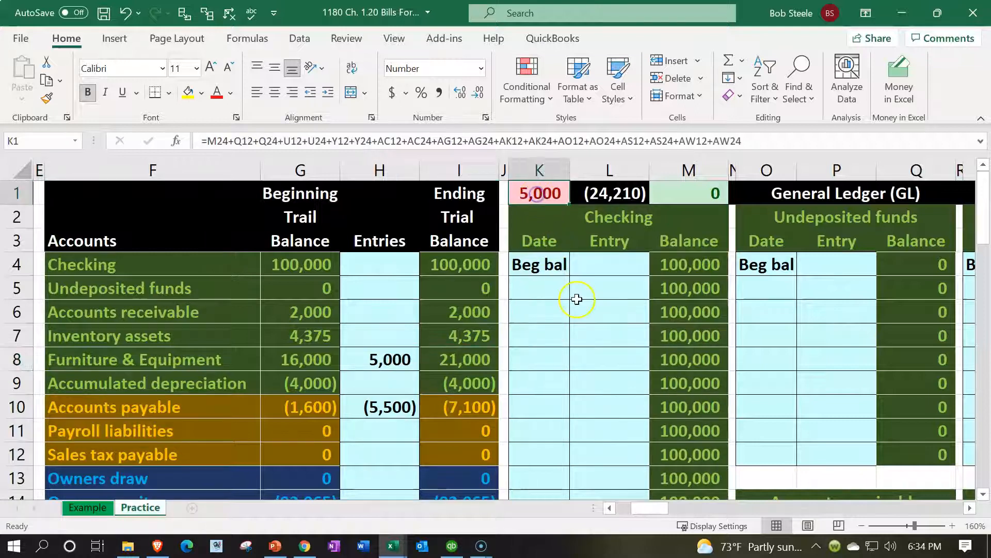
{"action": "left_click", "coordinate": [436, 437]}
- Move past the journal's 5,000 Accounts payable credit across to the Accounts payable ledger
{"action": "key", "text": "Left"}
{"action": "key", "text": "Left"}
{"action": "key", "text": "Left"}
{"action": "key", "text": "Left"}
{"action": "key", "text": "Left"}
{"action": "key", "text": "Left"}
{"action": "key", "text": "Left"}
{"action": "key", "text": "Left"}
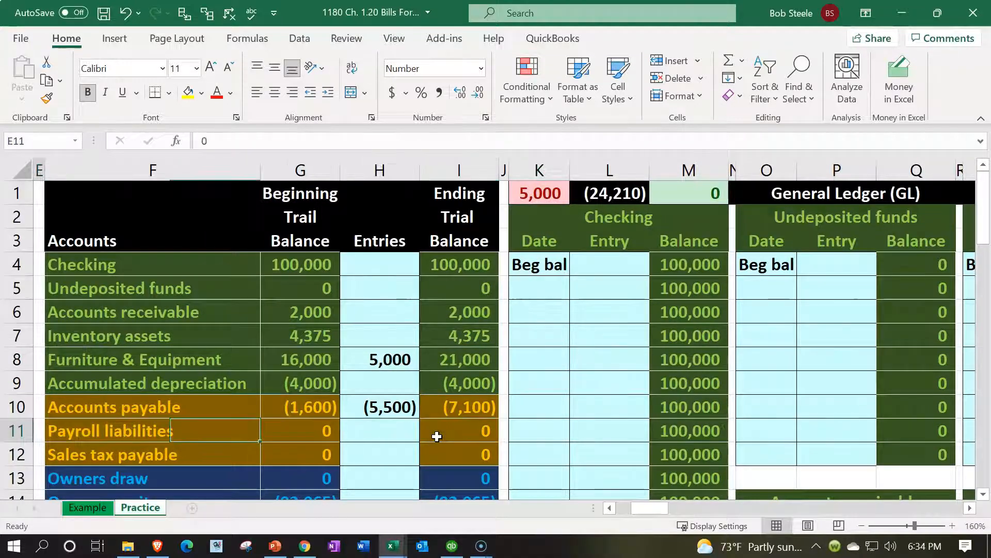
{"action": "key", "text": "Up"}
{"action": "key", "text": "Right"}
{"action": "key", "text": "Up"}
{"action": "key", "text": "Up"}
{"action": "key", "text": "Up"}
{"action": "key", "text": "Up"}
{"action": "key", "text": "Right"}
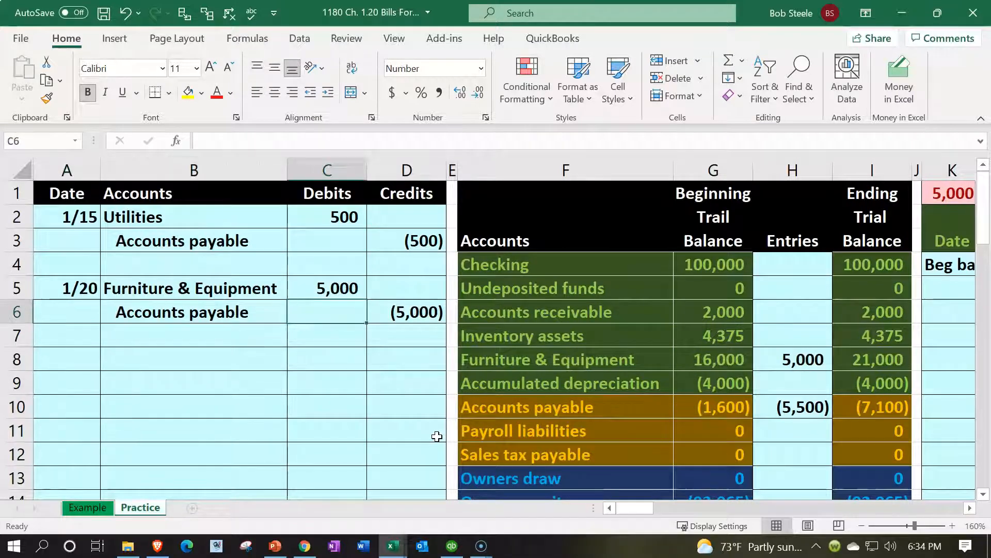
{"action": "key", "text": "Right"}
{"action": "key", "text": "Down"}
{"action": "key", "text": "Down"}
{"action": "key", "text": "Down"}
{"action": "key", "text": "Down"}
{"action": "key", "text": "Right"}
{"action": "key", "text": "Right"}
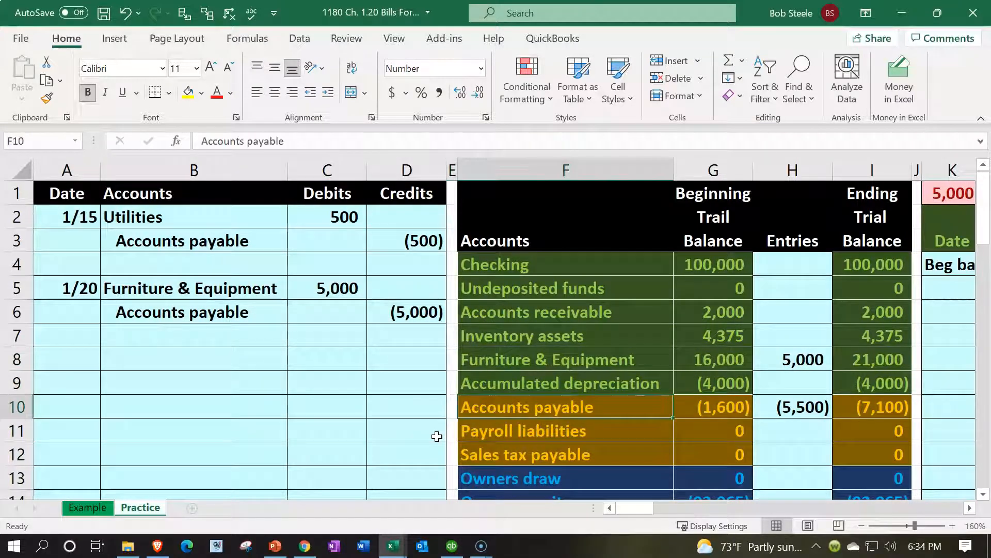
{"action": "key", "text": "Right"}
{"action": "key", "text": "Right"}
{"action": "key", "text": "Right"}
{"action": "key", "text": "Right"}
{"action": "key", "text": "Right"}
{"action": "key", "text": "Right"}
{"action": "key", "text": "Right"}
{"action": "key", "text": "Right"}
{"action": "key", "text": "Right"}
{"action": "key", "text": "Right"}
{"action": "key", "text": "Right"}
{"action": "key", "text": "Right"}
{"action": "key", "text": "Right"}
{"action": "key", "text": "Right"}
{"action": "key", "text": "Right"}
{"action": "key", "text": "Right"}
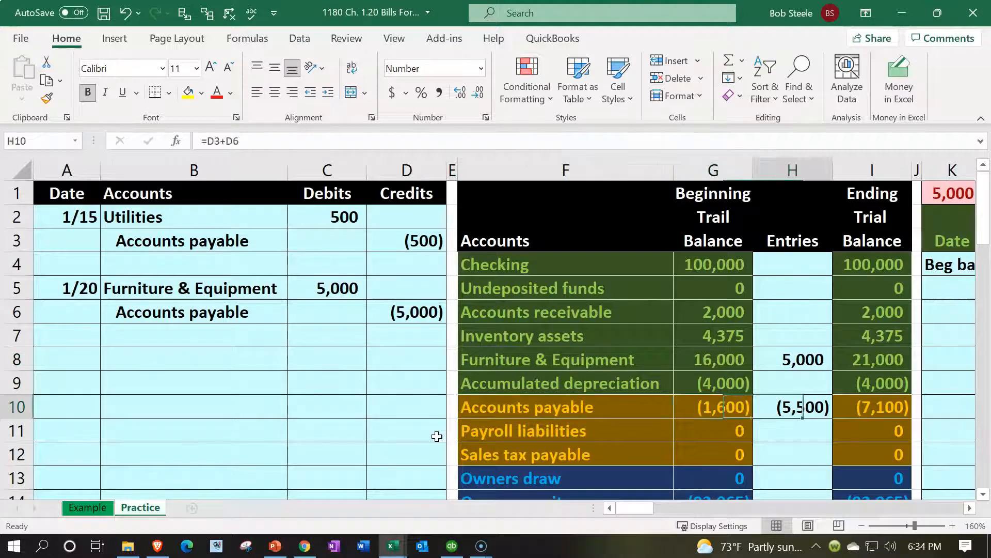
{"action": "key", "text": "Right"}
{"action": "key", "text": "Right"}
{"action": "key", "text": "Right"}
{"action": "key", "text": "Right"}
{"action": "key", "text": "Right"}
- Enter the date 1/20 in the next empty Accounts payable ledger row
{"action": "key", "text": "Down"}
{"action": "key", "text": "Down"}
{"action": "key", "text": "Down"}
{"action": "key", "text": "Down"}
{"action": "key", "text": "Down"}
{"action": "key", "text": "Down"}
{"action": "key", "text": "Down"}
{"action": "key", "text": "Down"}
{"action": "key", "text": "Down"}
{"action": "key", "text": "Down"}
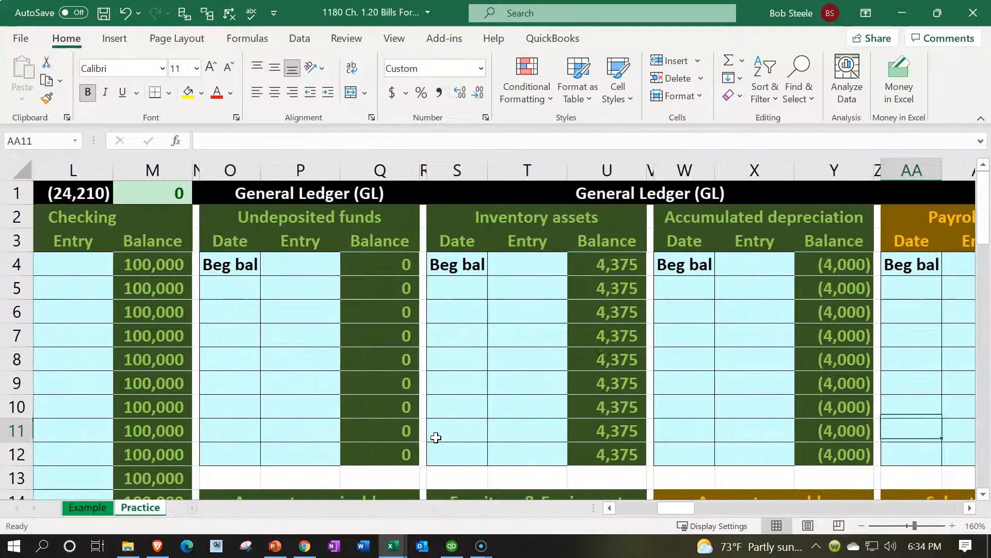
{"action": "key", "text": "Left"}
{"action": "key", "text": "Left"}
{"action": "key", "text": "Left"}
{"action": "key", "text": "Left"}
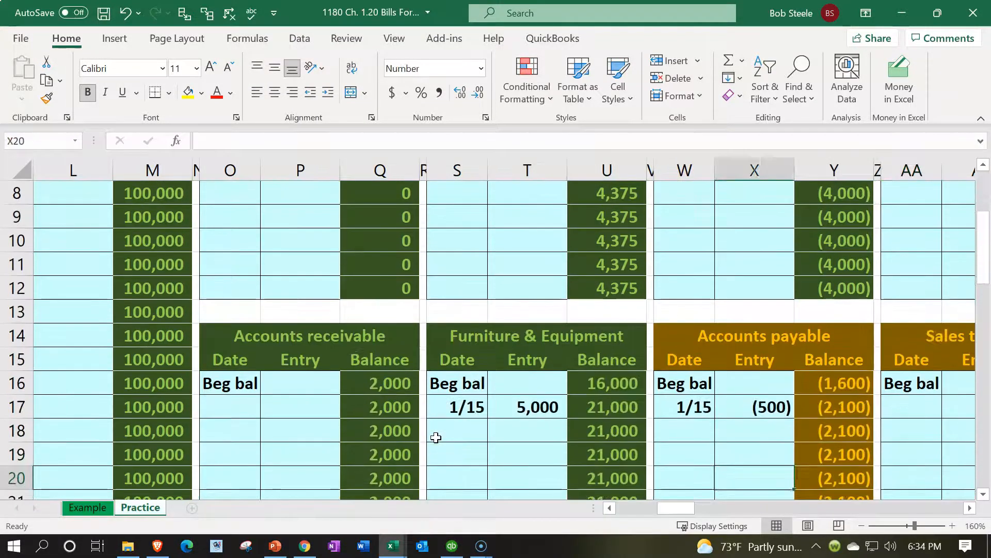
{"action": "key", "text": "Up"}
{"action": "key", "text": "Up"}
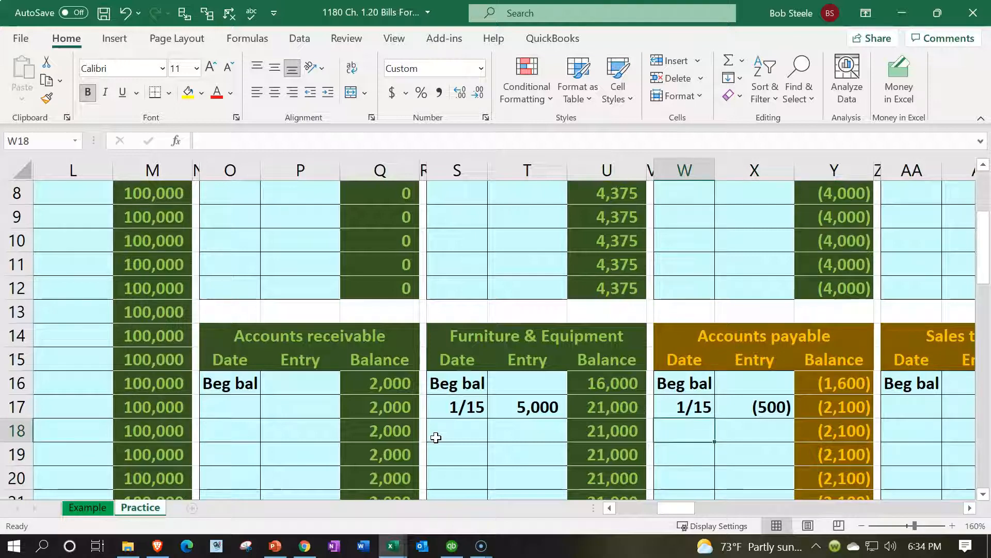
{"action": "type", "text": "1/20"}
{"action": "key", "text": "Return"}
- Link the Accounts payable entry in X18 to the journal credit in D6, showing (5,000)
{"action": "key", "text": "Up"}
{"action": "key", "text": "Right"}
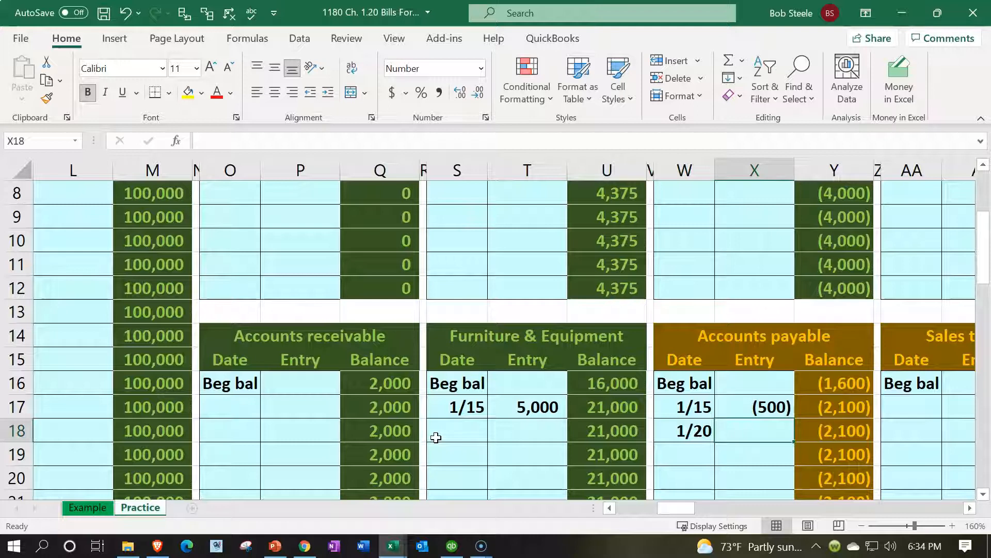
{"action": "type", "text": "="}
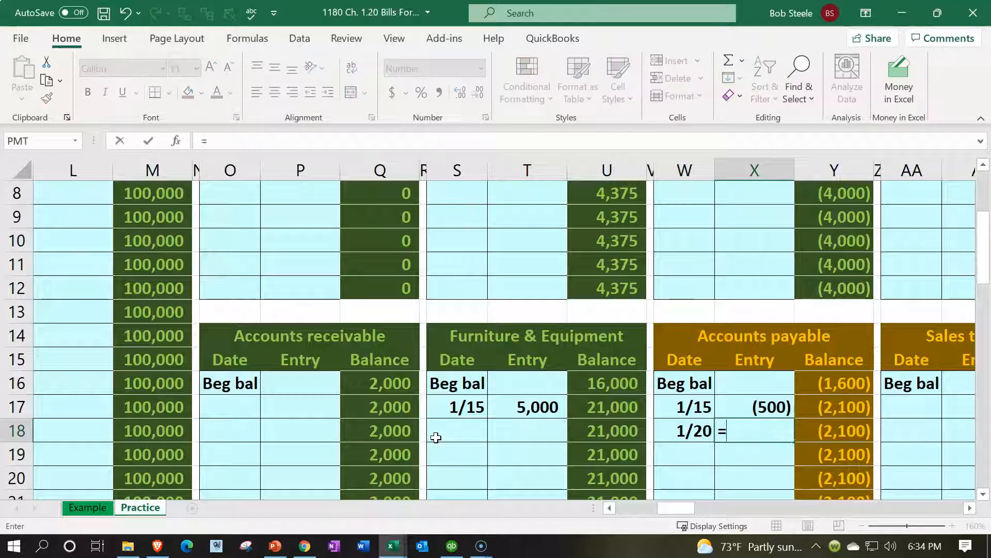
{"action": "key", "text": "Left"}
{"action": "key", "text": "Left"}
{"action": "key", "text": "Left"}
{"action": "key", "text": "Left"}
{"action": "key", "text": "Left"}
{"action": "key", "text": "Left"}
{"action": "key", "text": "Left"}
{"action": "key", "text": "Left"}
{"action": "key", "text": "Left"}
{"action": "key", "text": "Left"}
{"action": "key", "text": "Left"}
{"action": "key", "text": "Left"}
{"action": "key", "text": "Left"}
{"action": "key", "text": "Left"}
{"action": "key", "text": "Left"}
{"action": "key", "text": "Left"}
{"action": "key", "text": "Left"}
{"action": "key", "text": "Left"}
{"action": "key", "text": "Left"}
{"action": "key", "text": "Left"}
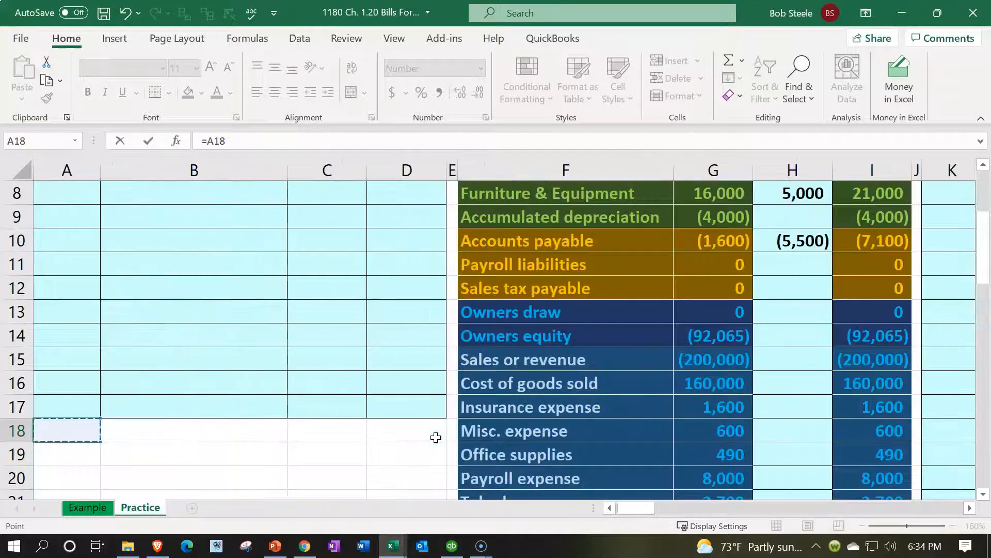
{"action": "key", "text": "Up"}
{"action": "key", "text": "Up"}
{"action": "key", "text": "Up"}
{"action": "key", "text": "Up"}
{"action": "key", "text": "Up"}
{"action": "key", "text": "Up"}
{"action": "key", "text": "Up"}
{"action": "key", "text": "Up"}
{"action": "key", "text": "Up"}
{"action": "key", "text": "Up"}
{"action": "key", "text": "Up"}
{"action": "key", "text": "Up"}
{"action": "key", "text": "Up"}
{"action": "key", "text": "Up"}
{"action": "key", "text": "Up"}
{"action": "key", "text": "Up"}
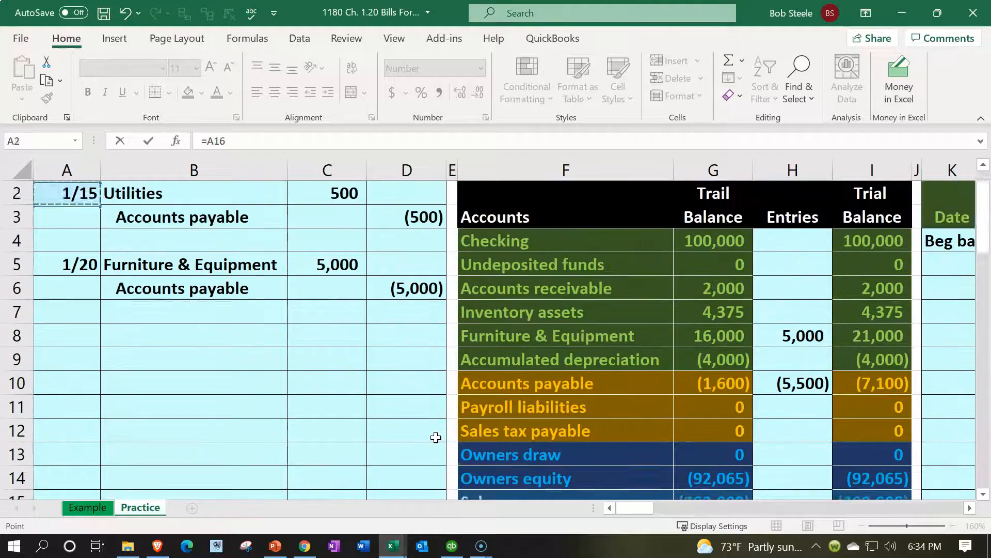
{"action": "key", "text": "Up"}
{"action": "key", "text": "Down"}
{"action": "key", "text": "Down"}
{"action": "key", "text": "Down"}
{"action": "key", "text": "Down"}
{"action": "key", "text": "Down"}
{"action": "key", "text": "Right"}
{"action": "key", "text": "Right"}
{"action": "key", "text": "Right"}
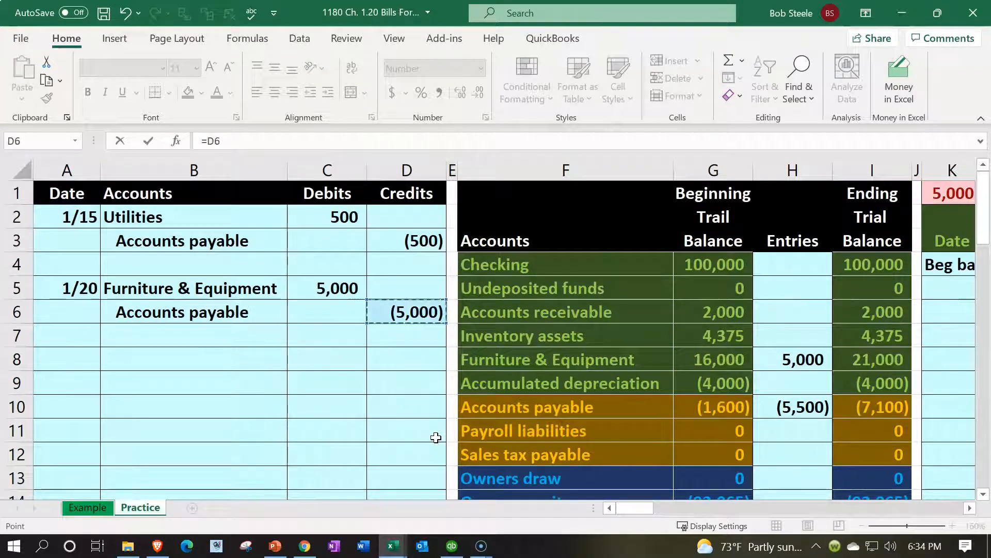
{"action": "key", "text": "Return"}
- Check the beginning balance, the 1/15 and 1/20 entries, and the (7,100) running balance
{"action": "key", "text": "Right"}
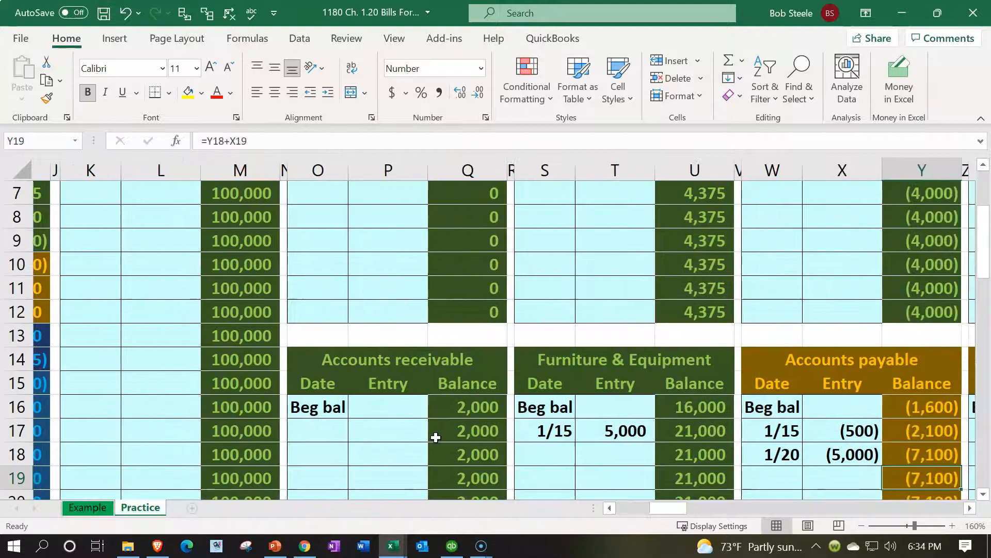
{"action": "key", "text": "Right"}
{"action": "key", "text": "Right"}
{"action": "key", "text": "Right"}
{"action": "key", "text": "Right"}
{"action": "left_click", "coordinate": [682, 408]}
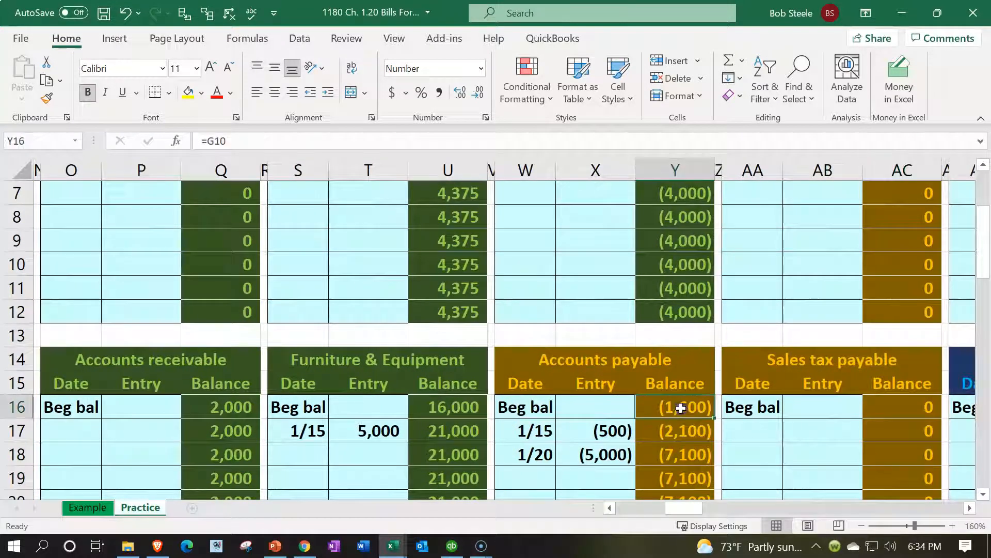
{"action": "key", "text": "Left"}
{"action": "key", "text": "Down"}
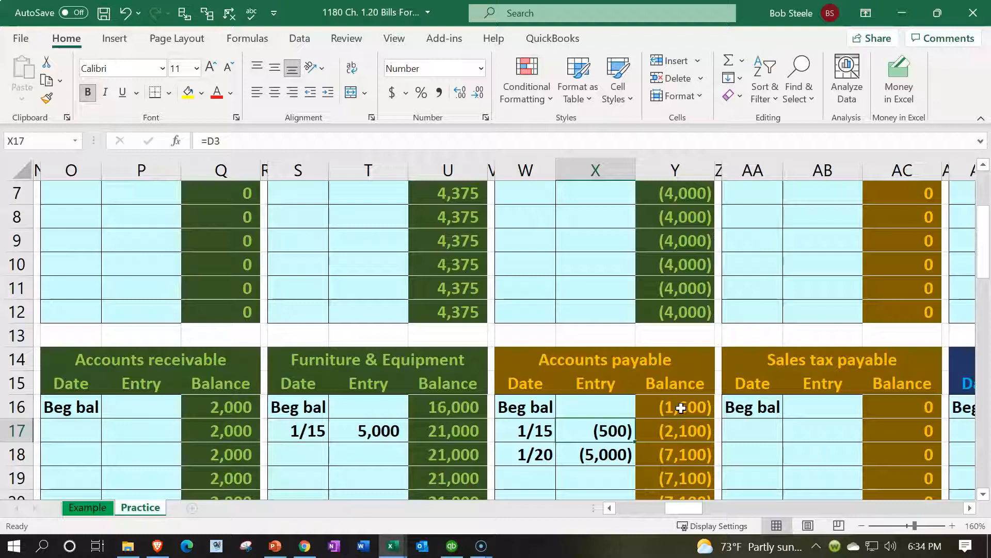
{"action": "key", "text": "Right"}
{"action": "key", "text": "Down"}
{"action": "key", "text": "Left"}
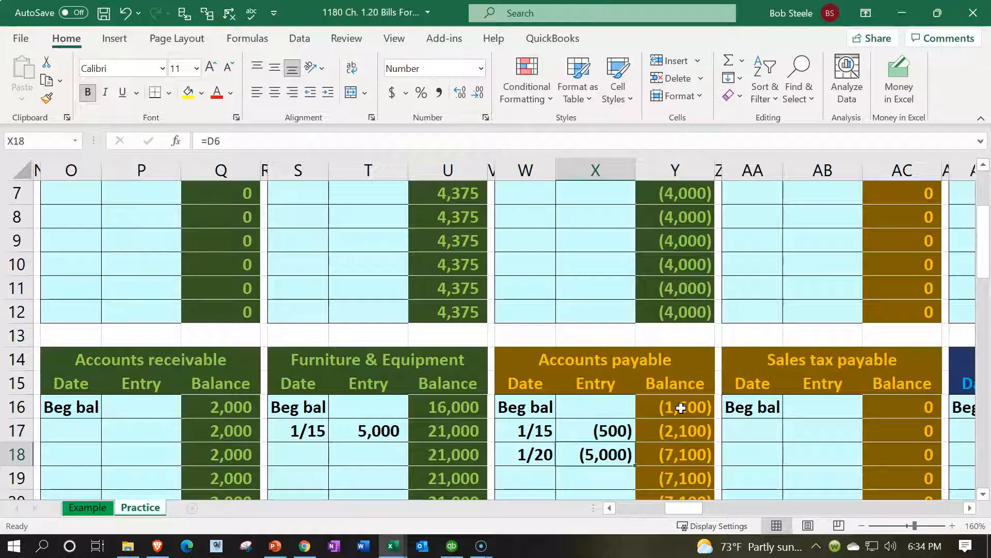
{"action": "key", "text": "Right"}
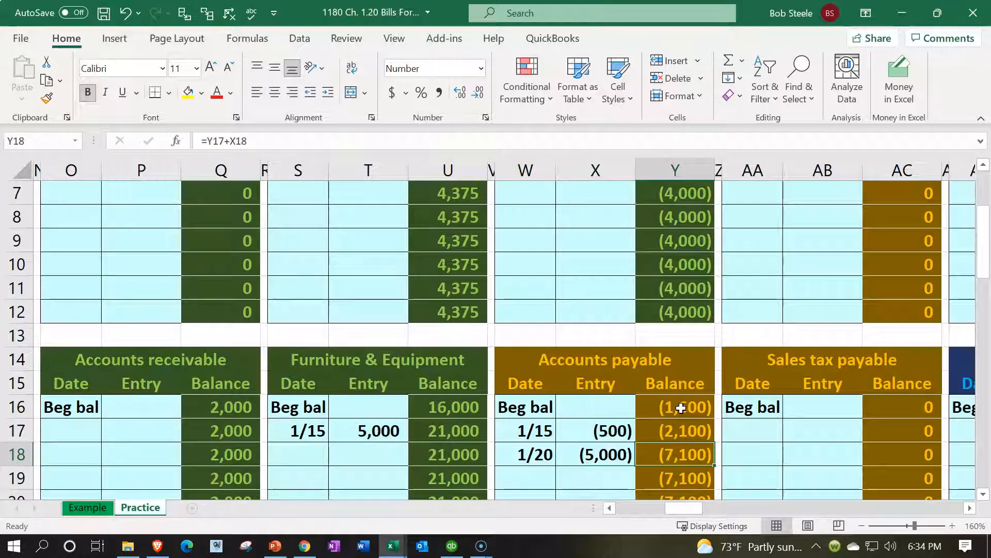
{"action": "key", "text": "Left"}
{"action": "key", "text": "Left"}
{"action": "key", "text": "Left"}
{"action": "key", "text": "Left"}
{"action": "key", "text": "Left"}
{"action": "key", "text": "Left"}
{"action": "key", "text": "Left"}
{"action": "key", "text": "Left"}
{"action": "key", "text": "Left"}
{"action": "key", "text": "Left"}
{"action": "key", "text": "Left"}
{"action": "key", "text": "Left"}
{"action": "key", "text": "Left"}
{"action": "key", "text": "Left"}
{"action": "key", "text": "Left"}
{"action": "key", "text": "Left"}
{"action": "key", "text": "Left"}
{"action": "key", "text": "Left"}
{"action": "key", "text": "Left"}
{"action": "key", "text": "Left"}
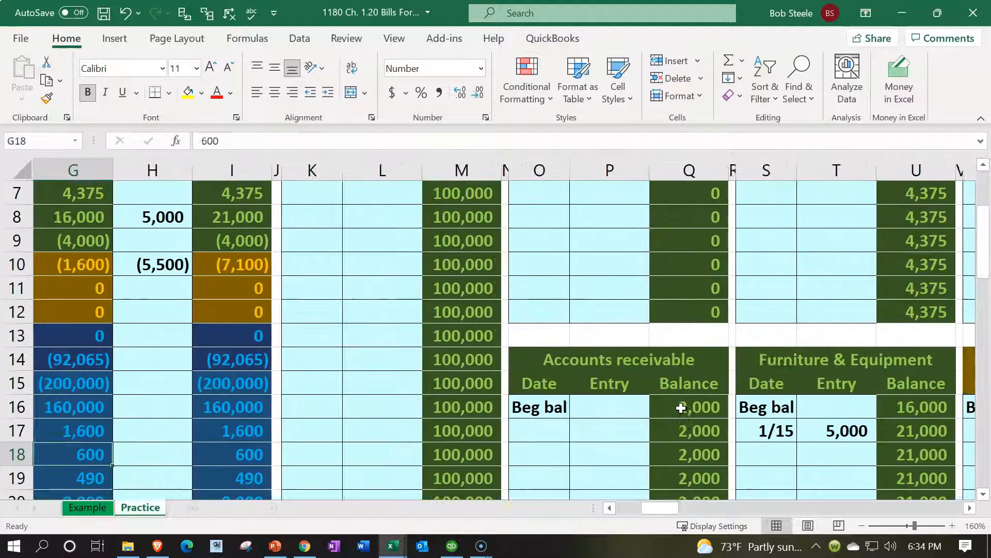
- Review the (7,100) payables balance and the D6 credit, then move right to the Vendor 1 columns
{"action": "left_click", "coordinate": [466, 265]}
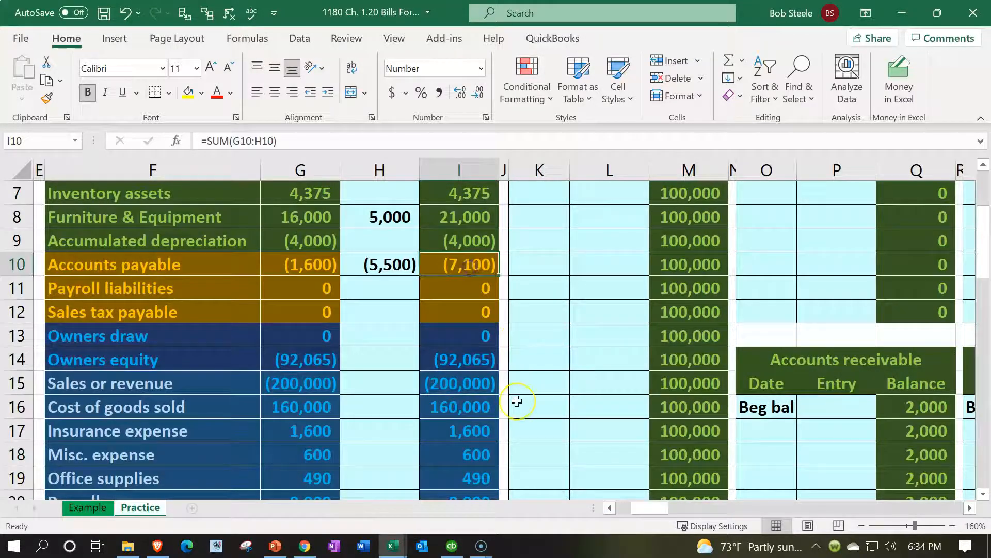
{"action": "key", "text": "Left"}
{"action": "key", "text": "Left"}
{"action": "key", "text": "Left"}
{"action": "key", "text": "Left"}
{"action": "key", "text": "Left"}
{"action": "key", "text": "Left"}
{"action": "key", "text": "Left"}
{"action": "key", "text": "Left"}
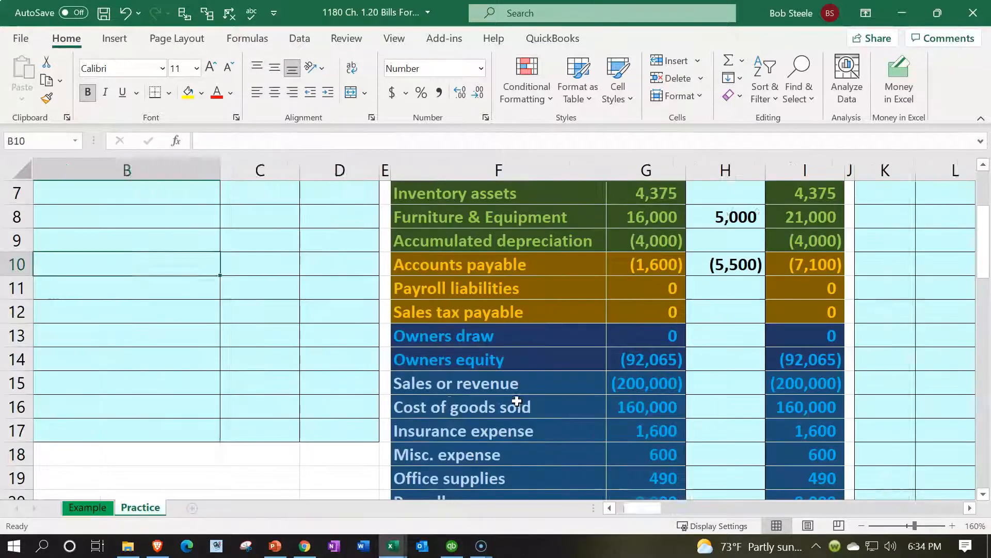
{"action": "key", "text": "Up"}
{"action": "key", "text": "Up"}
{"action": "key", "text": "Up"}
{"action": "key", "text": "Up"}
{"action": "key", "text": "Up"}
{"action": "key", "text": "Up"}
{"action": "key", "text": "Up"}
{"action": "key", "text": "Up"}
{"action": "key", "text": "Up"}
{"action": "key", "text": "Down"}
{"action": "key", "text": "Down"}
{"action": "key", "text": "Down"}
{"action": "key", "text": "Down"}
{"action": "key", "text": "Down"}
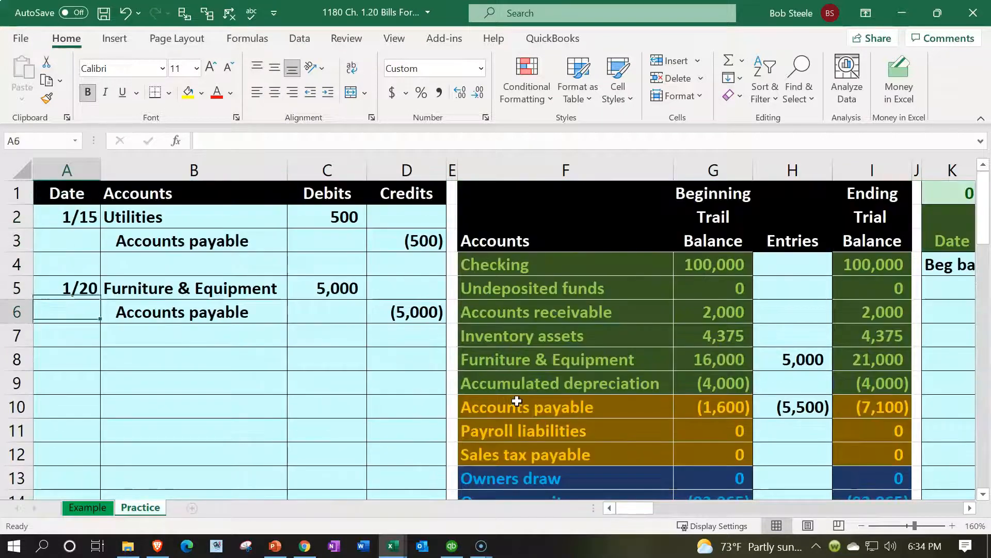
{"action": "key", "text": "Right"}
{"action": "key", "text": "Right"}
{"action": "key", "text": "Right"}
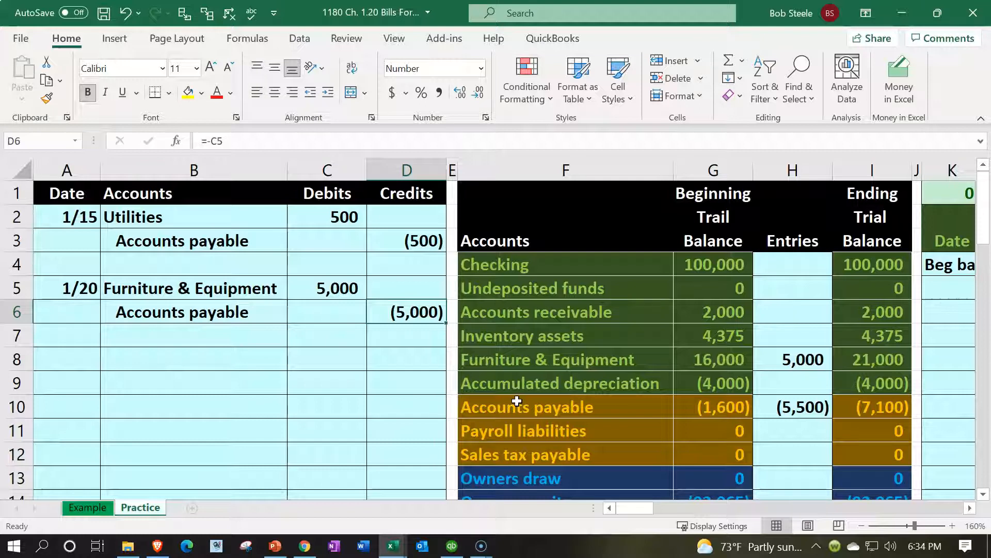
{"action": "key", "text": "Right"}
{"action": "key", "text": "Right"}
{"action": "key", "text": "Right"}
{"action": "key", "text": "Right"}
{"action": "key", "text": "Right"}
{"action": "key", "text": "Right"}
{"action": "key", "text": "Right"}
{"action": "key", "text": "Right"}
{"action": "key", "text": "Right"}
{"action": "key", "text": "Right"}
{"action": "key", "text": "Right"}
{"action": "key", "text": "Right"}
{"action": "key", "text": "Right"}
{"action": "key", "text": "Right"}
{"action": "key", "text": "Right"}
{"action": "key", "text": "Right"}
{"action": "key", "text": "Right"}
{"action": "key", "text": "Right"}
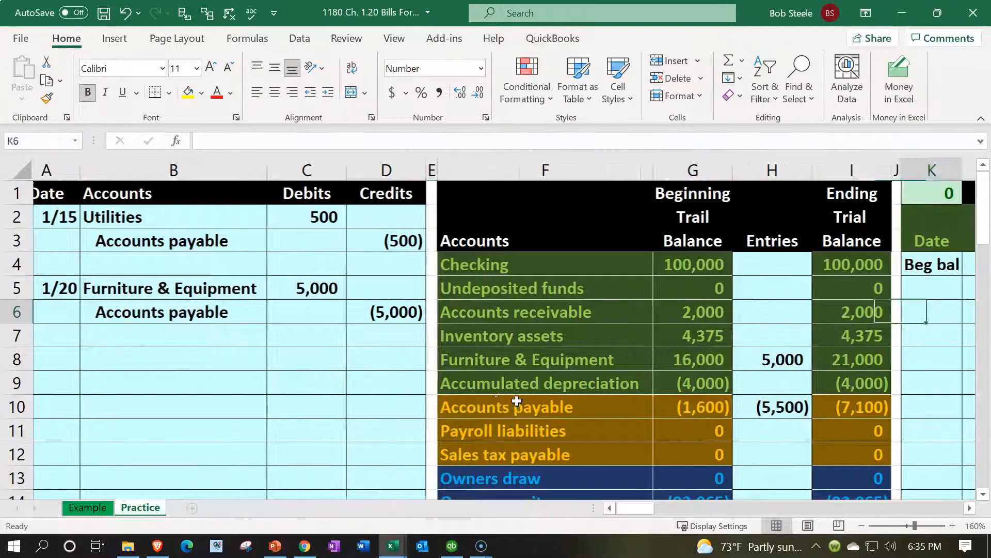
{"action": "key", "text": "Right"}
{"action": "key", "text": "Right"}
{"action": "key", "text": "Right"}
{"action": "key", "text": "Right"}
{"action": "key", "text": "Right"}
{"action": "key", "text": "Right"}
{"action": "key", "text": "Right"}
{"action": "key", "text": "Right"}
{"action": "key", "text": "Right"}
{"action": "key", "text": "Right"}
{"action": "key", "text": "Right"}
{"action": "key", "text": "Right"}
{"action": "key", "text": "Right"}
{"action": "key", "text": "Right"}
{"action": "key", "text": "Right"}
{"action": "key", "text": "Right"}
{"action": "key", "text": "Right"}
{"action": "key", "text": "Right"}
{"action": "key", "text": "Right"}
{"action": "key", "text": "Right"}
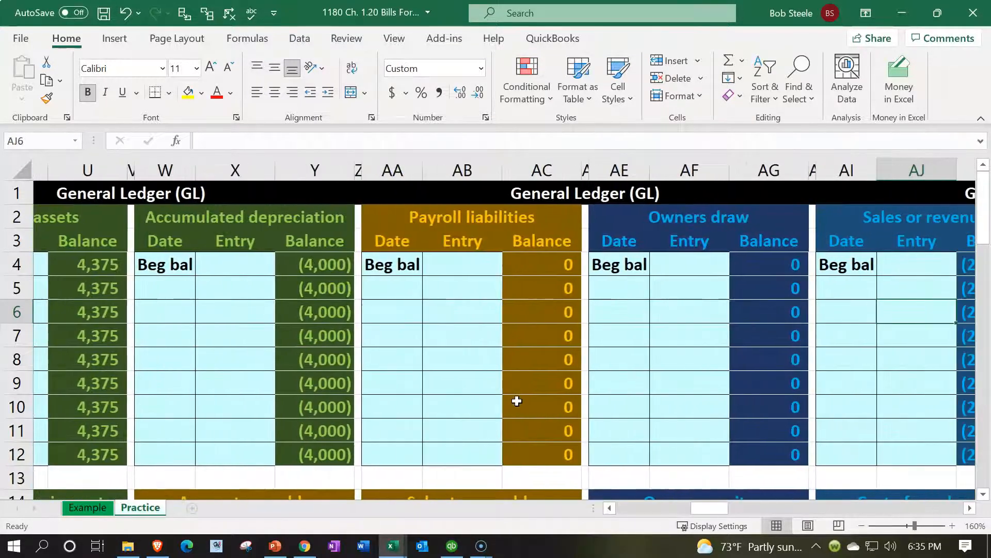
{"action": "key", "text": "Right"}
{"action": "key", "text": "Right"}
{"action": "key", "text": "Right"}
{"action": "key", "text": "Right"}
{"action": "key", "text": "Right"}
{"action": "key", "text": "Right"}
{"action": "key", "text": "Right"}
{"action": "key", "text": "Right"}
{"action": "key", "text": "Right"}
{"action": "key", "text": "Right"}
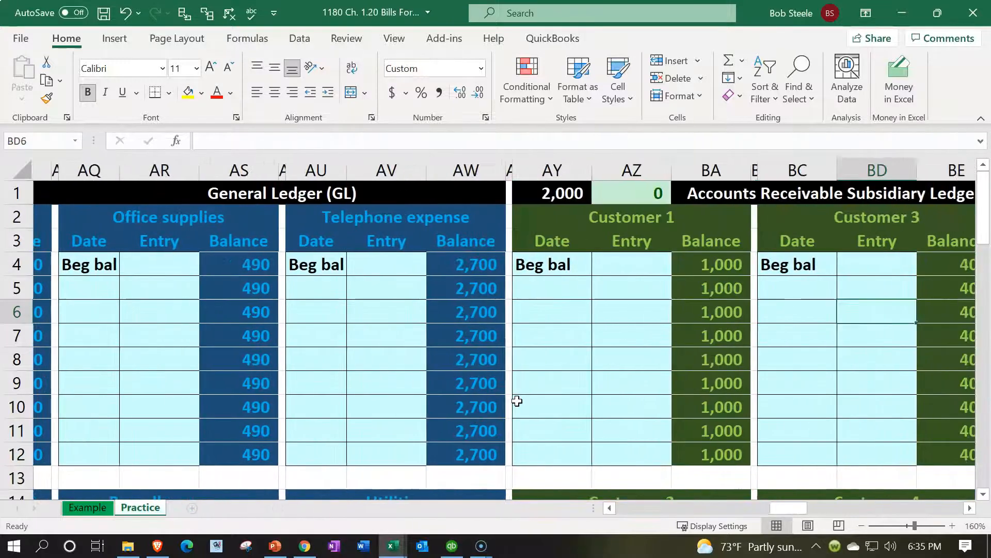
{"action": "key", "text": "Right"}
{"action": "key", "text": "Right"}
{"action": "key", "text": "Right"}
{"action": "key", "text": "Right"}
{"action": "key", "text": "Right"}
{"action": "key", "text": "Right"}
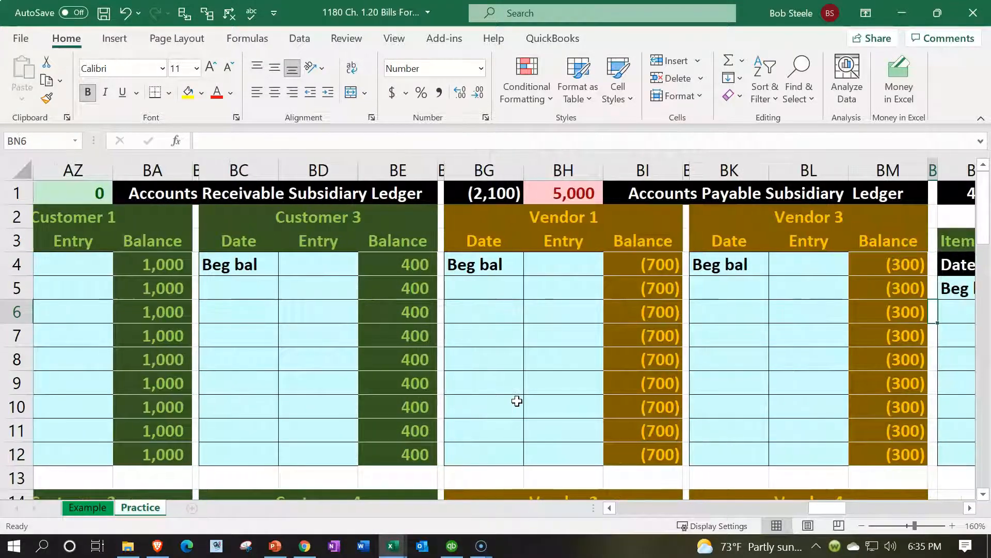
- Enter the date 1/20 in Vendor 1's first ledger row, BG5
{"action": "left_click", "coordinate": [511, 287]}
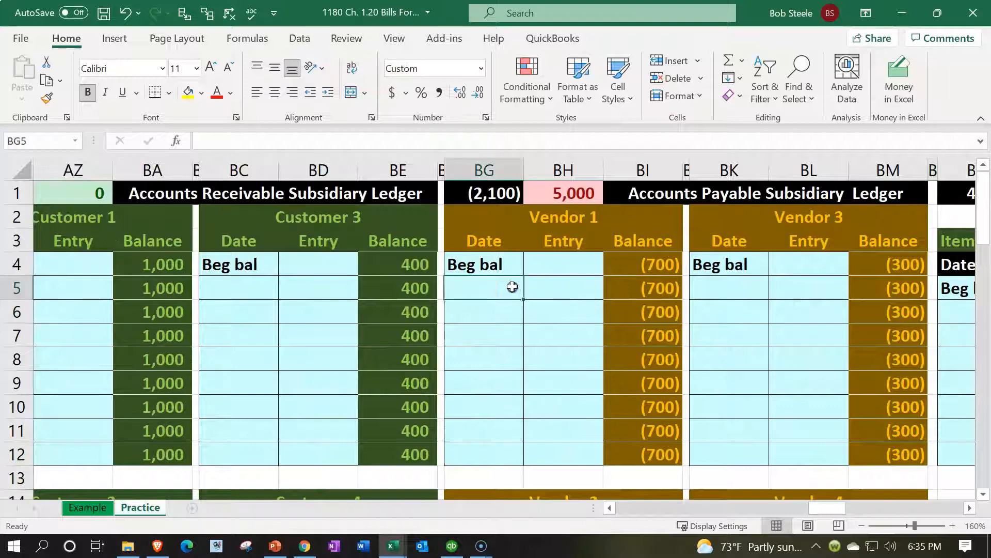
{"action": "type", "text": "1/2"}
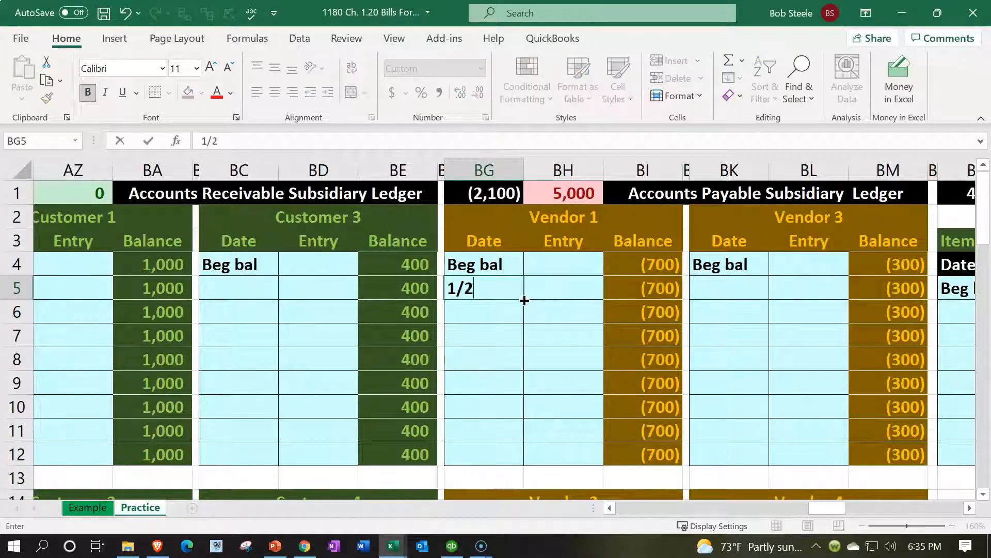
{"action": "type", "text": "0"}
{"action": "key", "text": "Return"}
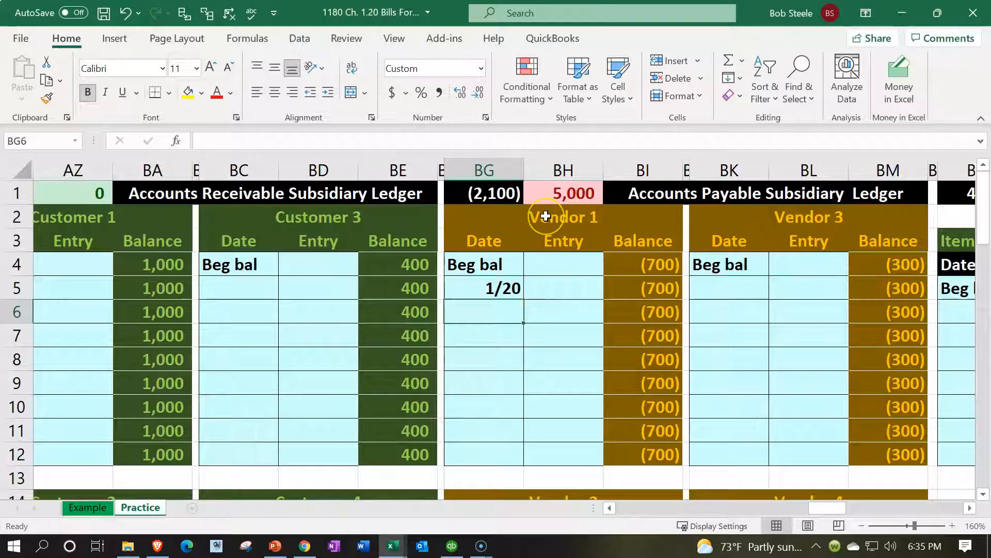
- Link Vendor 1's entry in BH5 to the (5,000) credit in D6 and verify the formula
{"action": "left_click", "coordinate": [565, 287]}
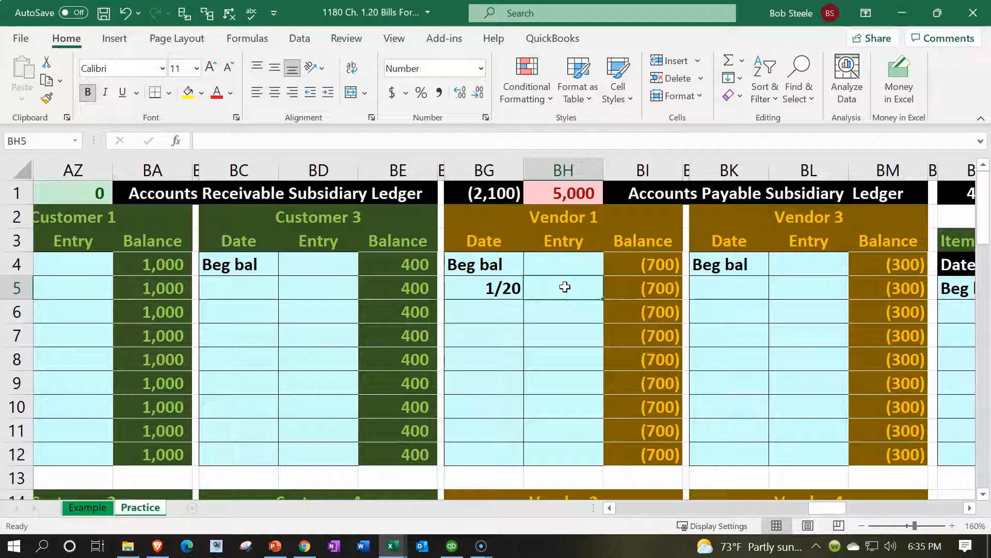
{"action": "type", "text": "="}
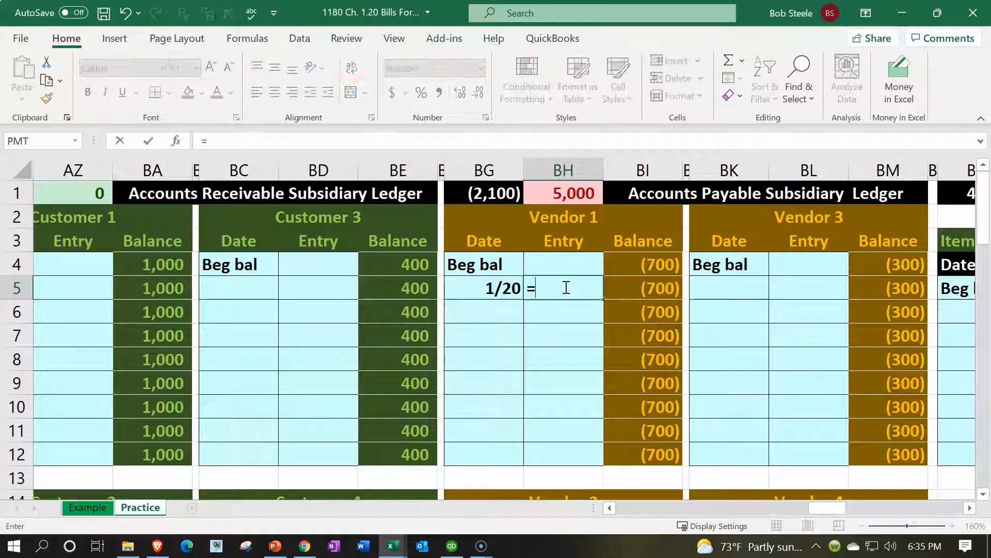
{"action": "key", "text": "Left"}
{"action": "key", "text": "Left"}
{"action": "key", "text": "Left"}
{"action": "key", "text": "Left"}
{"action": "key", "text": "Left"}
{"action": "key", "text": "Left"}
{"action": "key", "text": "Left"}
{"action": "key", "text": "Left"}
{"action": "key", "text": "Left"}
{"action": "key", "text": "Left"}
{"action": "key", "text": "Left"}
{"action": "key", "text": "Left"}
{"action": "key", "text": "Left"}
{"action": "key", "text": "Left"}
{"action": "key", "text": "Left"}
{"action": "key", "text": "Left"}
{"action": "key", "text": "Left"}
{"action": "key", "text": "Left"}
{"action": "key", "text": "Left"}
{"action": "key", "text": "Left"}
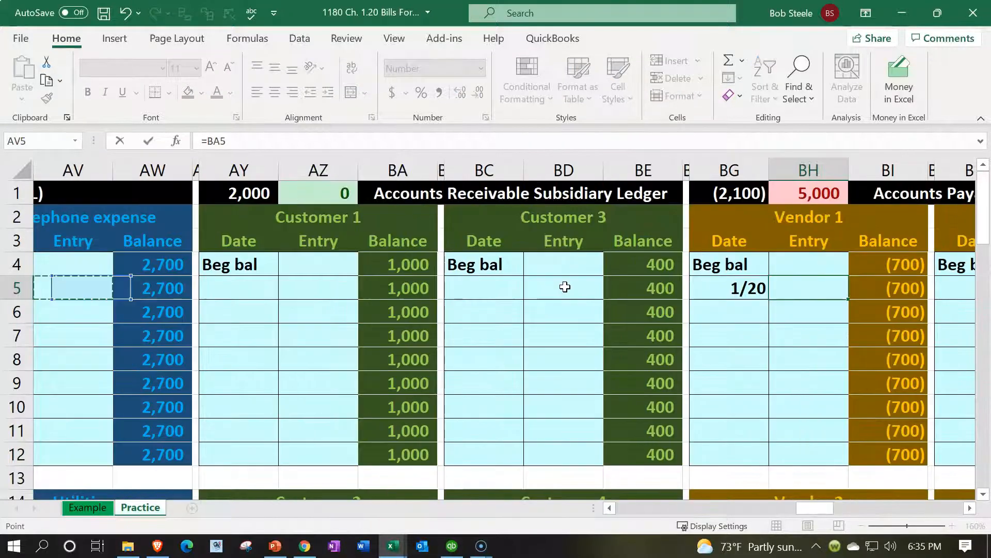
{"action": "key", "text": "Left"}
{"action": "key", "text": "Left"}
{"action": "key", "text": "Left"}
{"action": "key", "text": "Left"}
{"action": "key", "text": "Left"}
{"action": "key", "text": "Left"}
{"action": "key", "text": "Left"}
{"action": "key", "text": "Left"}
{"action": "key", "text": "Left"}
{"action": "key", "text": "Left"}
{"action": "key", "text": "Left"}
{"action": "key", "text": "Left"}
{"action": "key", "text": "Left"}
{"action": "key", "text": "Left"}
{"action": "key", "text": "Left"}
{"action": "key", "text": "Left"}
{"action": "key", "text": "Left"}
{"action": "key", "text": "Left"}
{"action": "key", "text": "Left"}
{"action": "key", "text": "Left"}
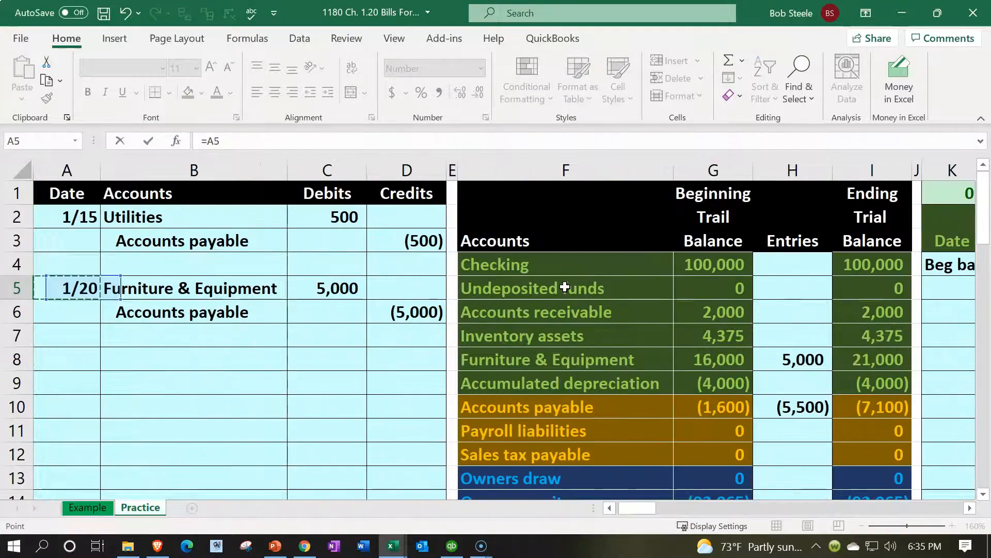
{"action": "key", "text": "Right"}
{"action": "key", "text": "Right"}
{"action": "key", "text": "Down"}
{"action": "key", "text": "Right"}
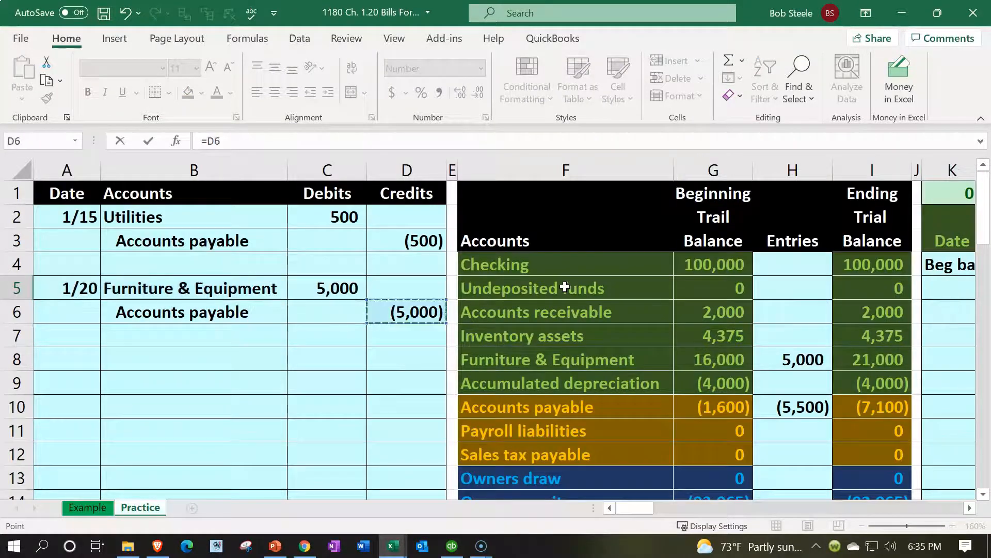
{"action": "key", "text": "Return"}
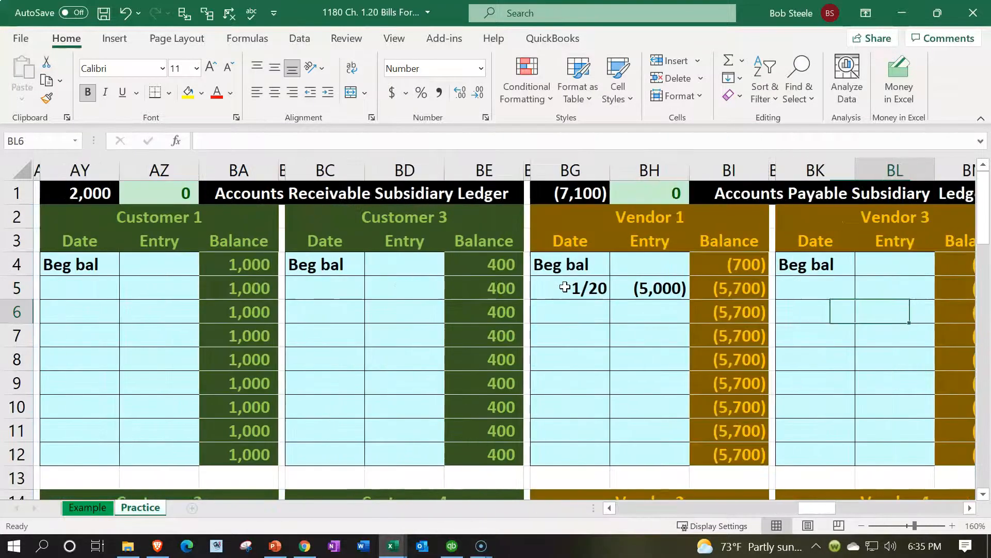
{"action": "left_click", "coordinate": [680, 285]}
{"action": "double_click", "coordinate": [680, 285]}
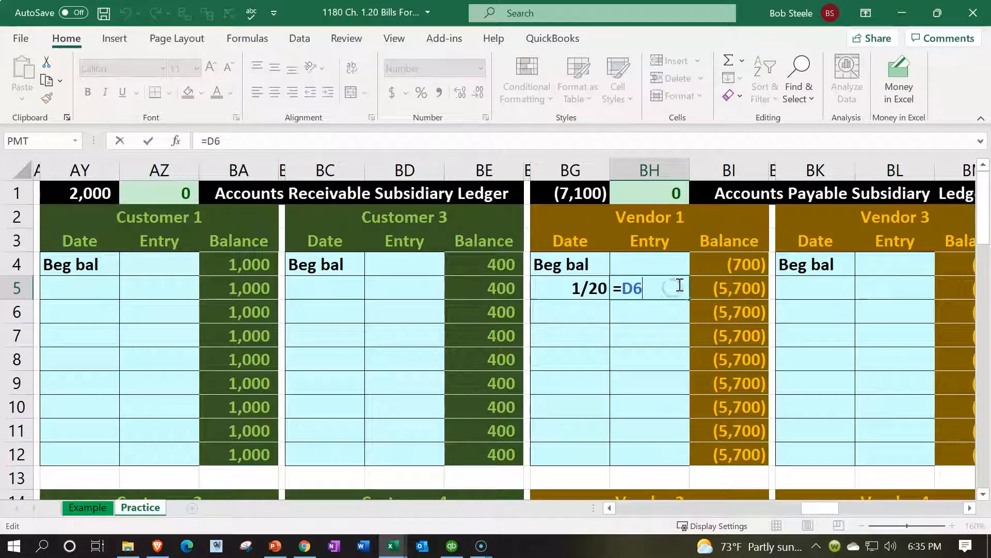
{"action": "key", "text": "Return"}
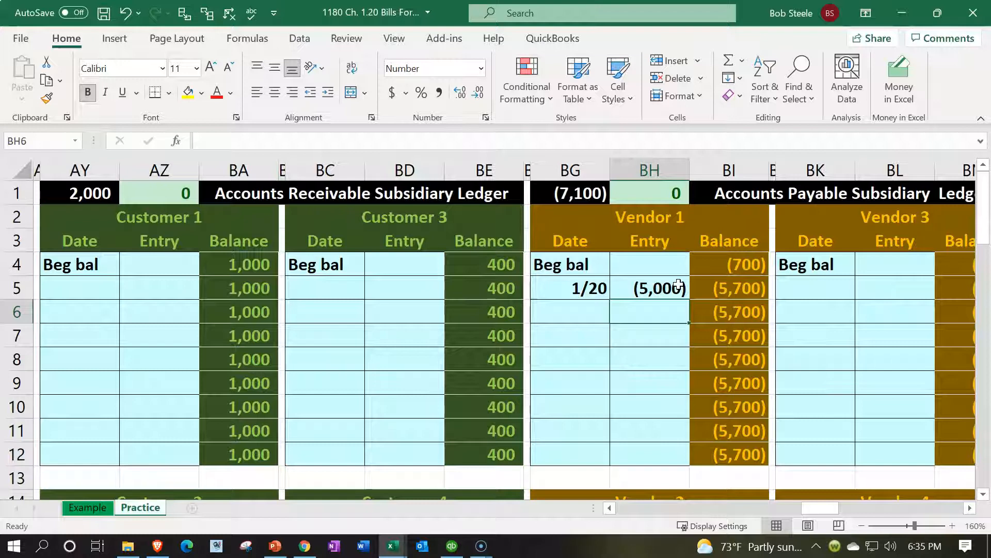
- Inspect the payables ledger's vendor-total formula and leave it unchanged
{"action": "left_click", "coordinate": [673, 193]}
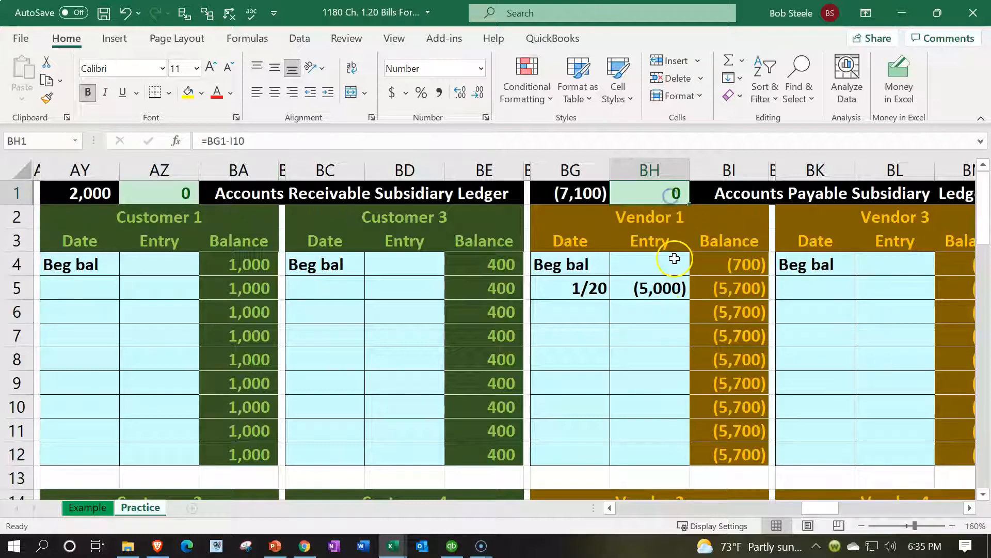
{"action": "left_click", "coordinate": [576, 193]}
{"action": "key", "text": "F2"}
{"action": "left_click_drag", "start_coordinate": [829, 512], "coordinate": [840, 509]}
{"action": "scroll", "coordinate": [757, 422], "scroll_direction": "down", "scroll_amount": 3}
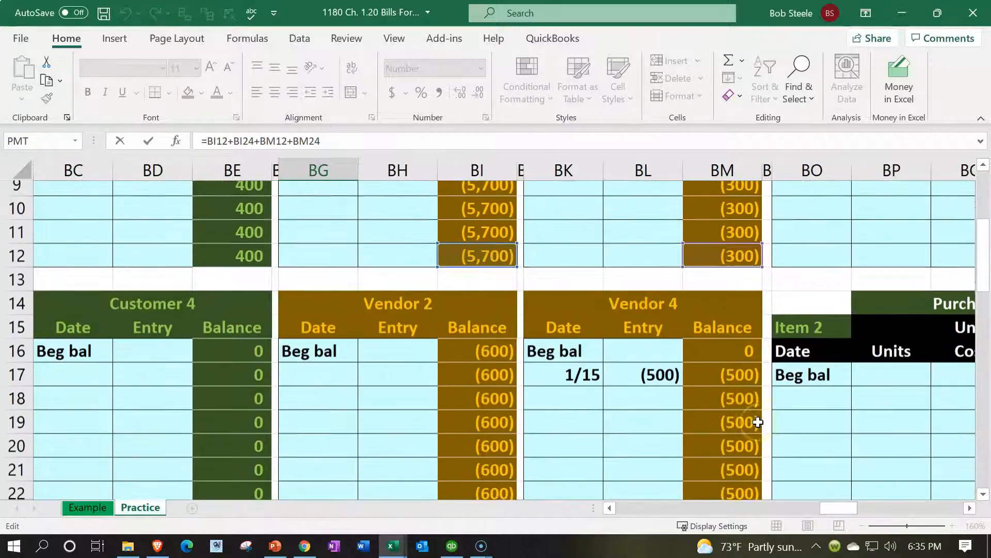
{"action": "scroll", "coordinate": [758, 422], "scroll_direction": "down", "scroll_amount": 2}
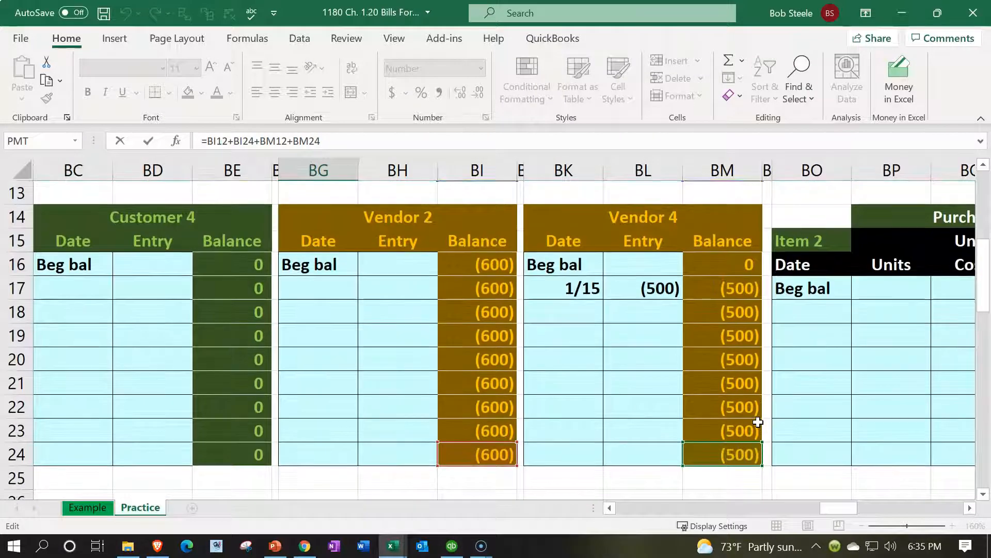
{"action": "scroll", "coordinate": [757, 422], "scroll_direction": "up", "scroll_amount": 4}
{"action": "key", "text": "Return"}
{"action": "key", "text": "Up"}
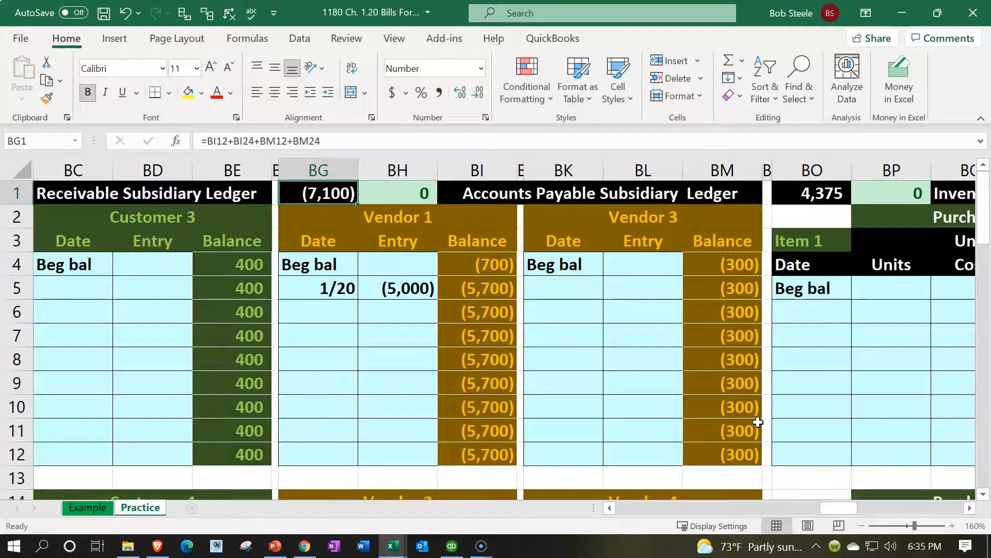
- Date the next empty journal row, A8, 1/25
{"action": "key", "text": "Left"}
{"action": "key", "text": "Left"}
{"action": "key", "text": "Left"}
{"action": "key", "text": "Left"}
{"action": "key", "text": "Left"}
{"action": "key", "text": "Left"}
{"action": "key", "text": "Left"}
{"action": "key", "text": "Left"}
{"action": "key", "text": "Left"}
{"action": "key", "text": "Left"}
{"action": "key", "text": "Left"}
{"action": "key", "text": "Left"}
{"action": "key", "text": "Left"}
{"action": "key", "text": "Left"}
{"action": "key", "text": "Left"}
{"action": "key", "text": "Left"}
{"action": "key", "text": "Left"}
{"action": "key", "text": "Left"}
{"action": "key", "text": "Left"}
{"action": "key", "text": "Left"}
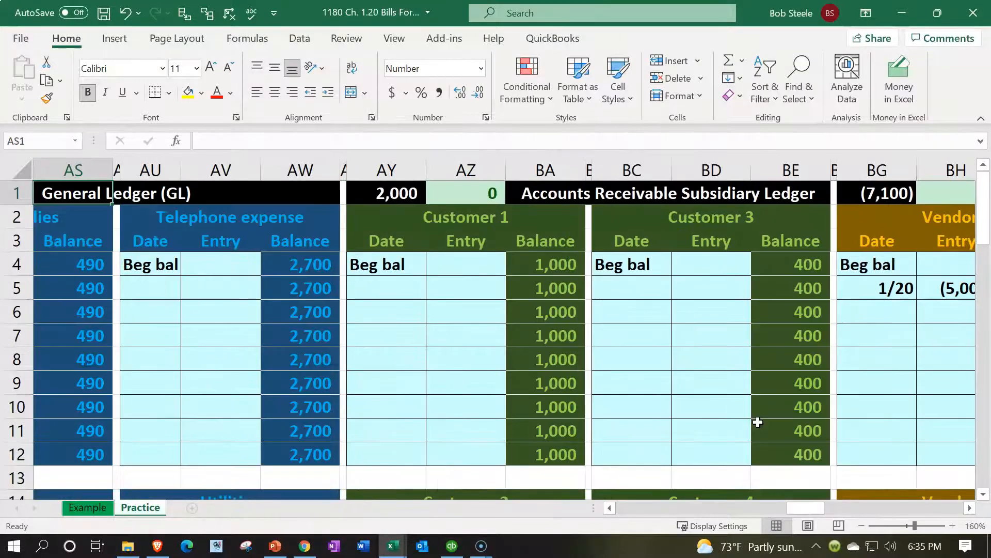
{"action": "key", "text": "Left"}
{"action": "key", "text": "Left"}
{"action": "key", "text": "Left"}
{"action": "key", "text": "Left"}
{"action": "key", "text": "Left"}
{"action": "key", "text": "Left"}
{"action": "key", "text": "Left"}
{"action": "key", "text": "Left"}
{"action": "key", "text": "Left"}
{"action": "key", "text": "Left"}
{"action": "key", "text": "Left"}
{"action": "key", "text": "Left"}
{"action": "key", "text": "Left"}
{"action": "key", "text": "Left"}
{"action": "key", "text": "Left"}
{"action": "key", "text": "Left"}
{"action": "key", "text": "Left"}
{"action": "key", "text": "Left"}
{"action": "key", "text": "Left"}
{"action": "key", "text": "Left"}
{"action": "key", "text": "Right"}
{"action": "key", "text": "Right"}
{"action": "key", "text": "Right"}
{"action": "key", "text": "Right"}
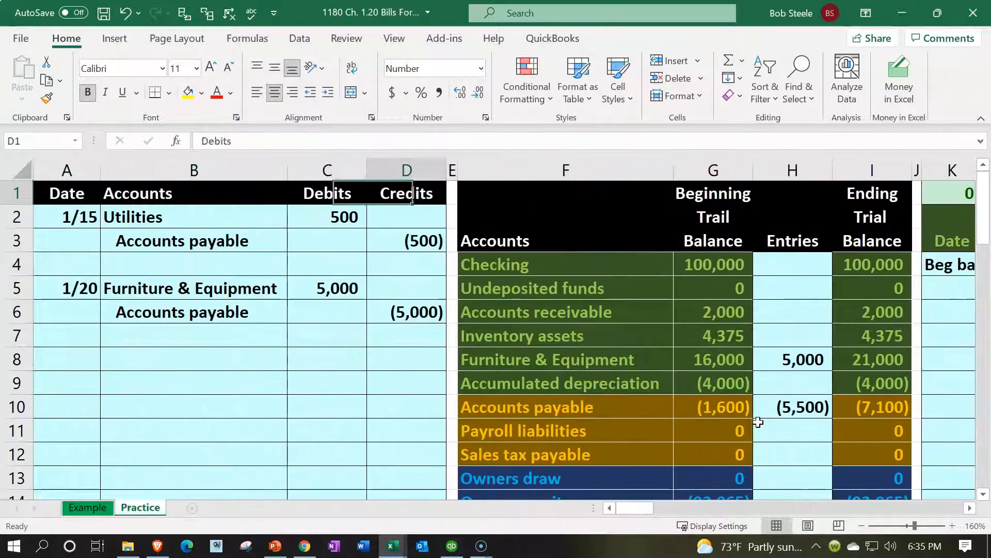
{"action": "key", "text": "Down"}
{"action": "key", "text": "Down"}
{"action": "key", "text": "Down"}
{"action": "key", "text": "Down"}
{"action": "key", "text": "Down"}
{"action": "key", "text": "Down"}
{"action": "key", "text": "Down"}
{"action": "key", "text": "Down"}
{"action": "key", "text": "Right"}
{"action": "key", "text": "Right"}
{"action": "key", "text": "Right"}
{"action": "key", "text": "Right"}
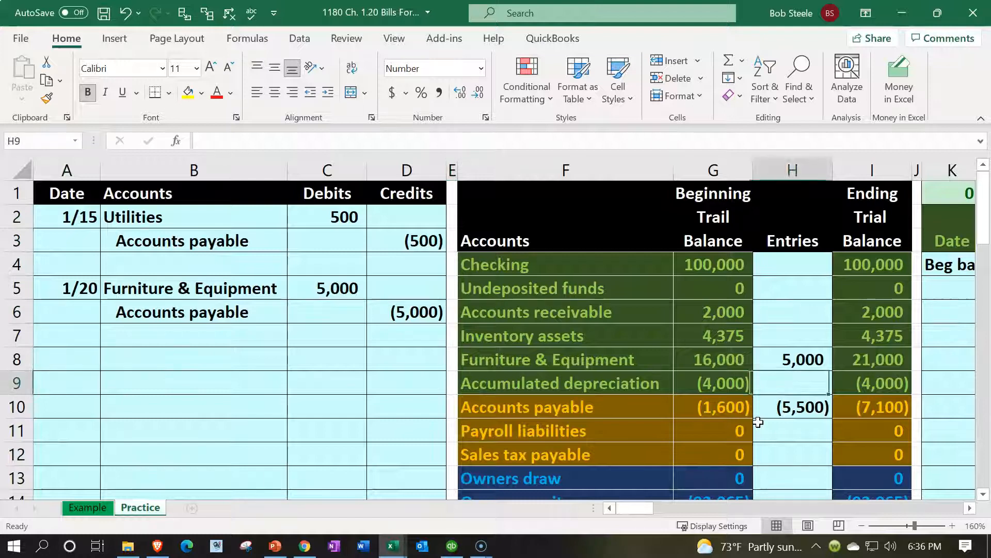
{"action": "key", "text": "Down"}
{"action": "key", "text": "Left"}
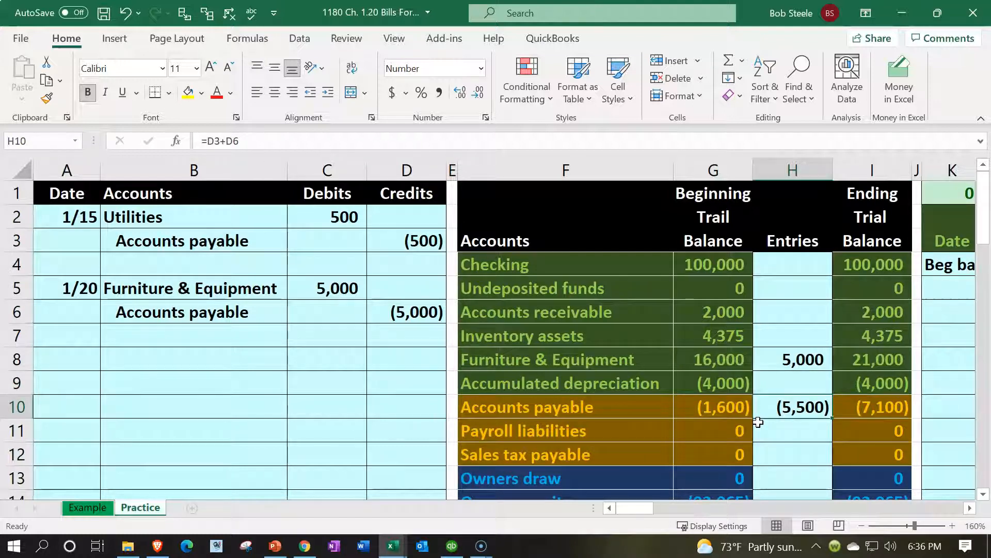
{"action": "key", "text": "Left"}
{"action": "key", "text": "Left"}
{"action": "key", "text": "Left"}
{"action": "key", "text": "Left"}
{"action": "key", "text": "Left"}
{"action": "key", "text": "Left"}
{"action": "key", "text": "Left"}
{"action": "key", "text": "Up"}
{"action": "key", "text": "Up"}
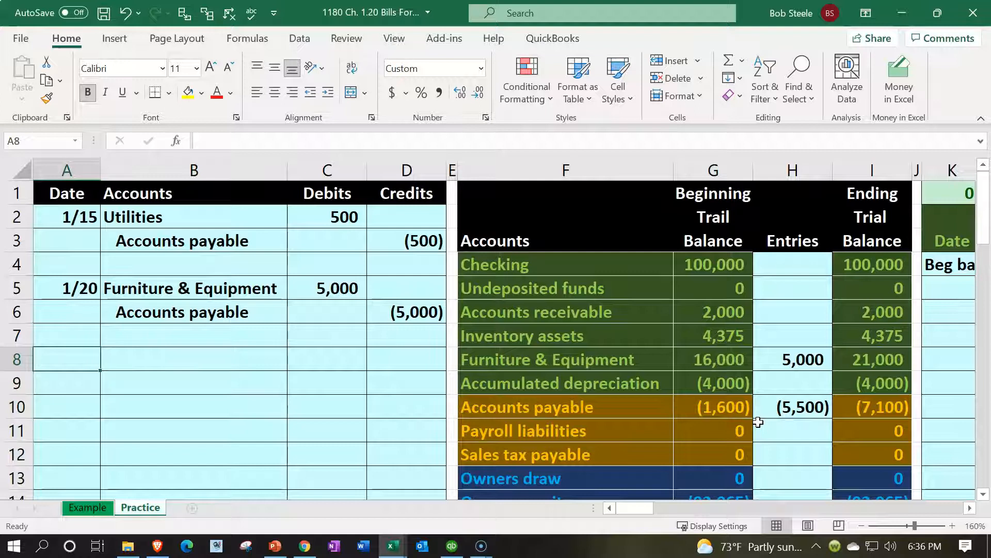
{"action": "type", "text": "1/25"}
{"action": "key", "text": "Tab"}
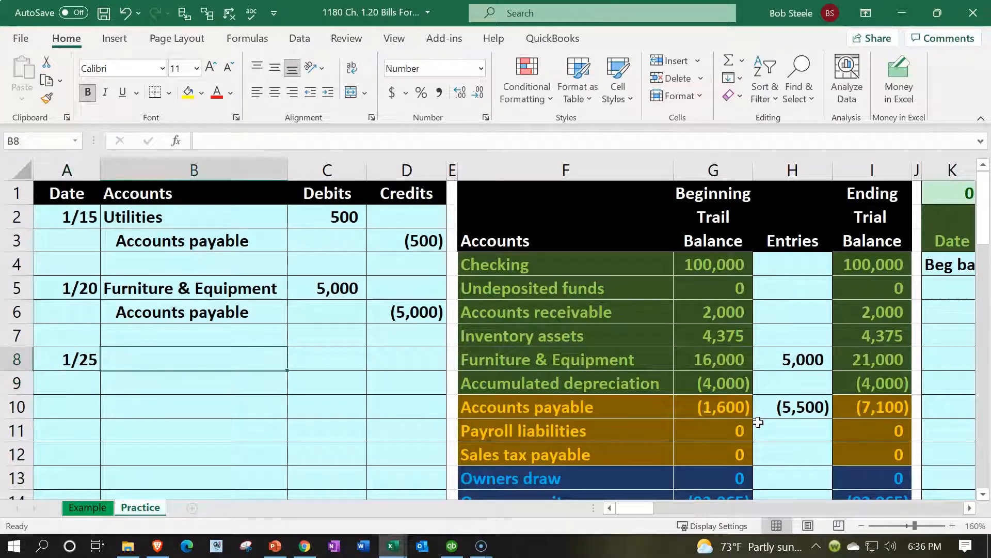
- Link B8 to Inventory assets and B9 to an indented Accounts payable from the trial balance
{"action": "type", "text": "="}
{"action": "key", "text": "Right"}
{"action": "key", "text": "Right"}
{"action": "key", "text": "Right"}
{"action": "key", "text": "Right"}
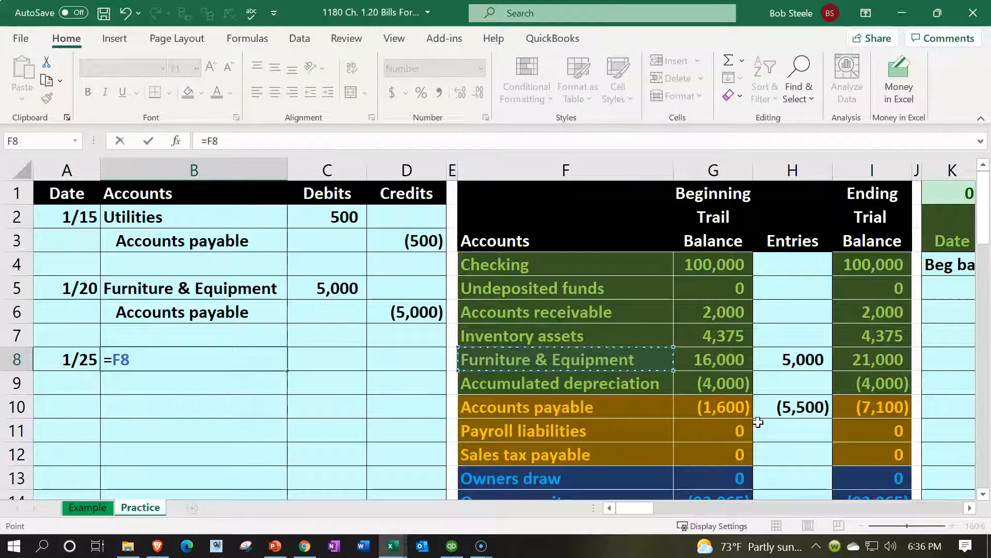
{"action": "key", "text": "Up"}
{"action": "key", "text": "Return"}
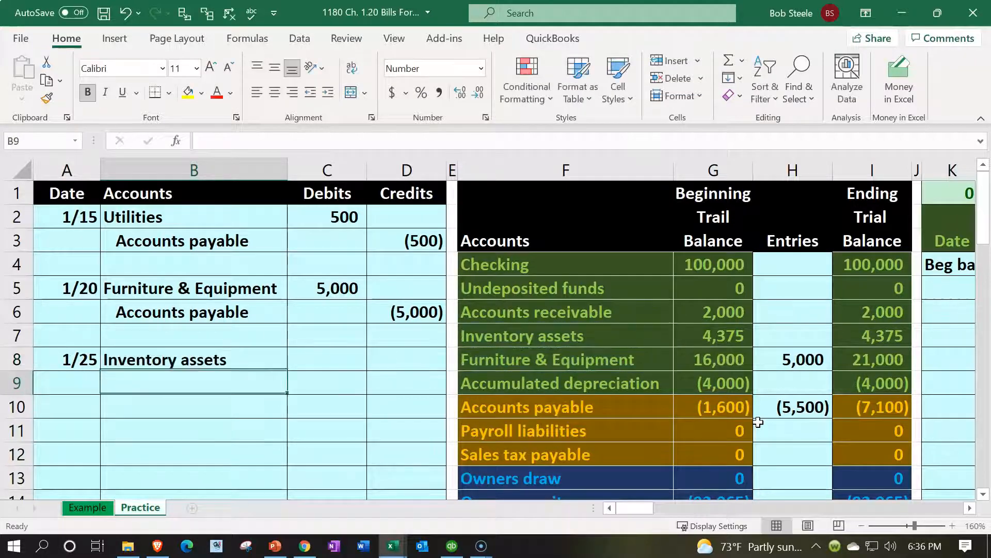
{"action": "type", "text": "="}
{"action": "key", "text": "Right"}
{"action": "key", "text": "Right"}
{"action": "key", "text": "Right"}
{"action": "key", "text": "Right"}
{"action": "key", "text": "Down"}
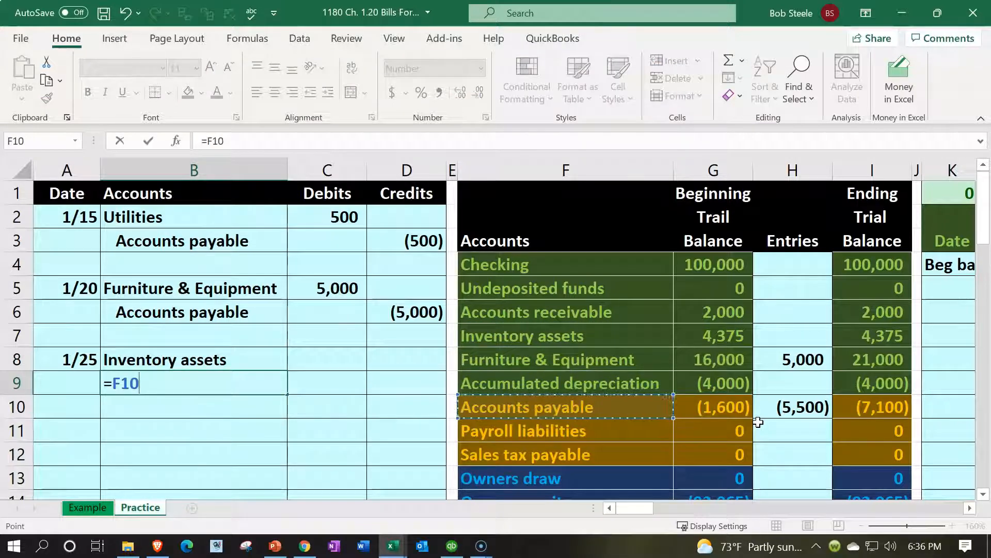
{"action": "key", "text": "ctrl+Return"}
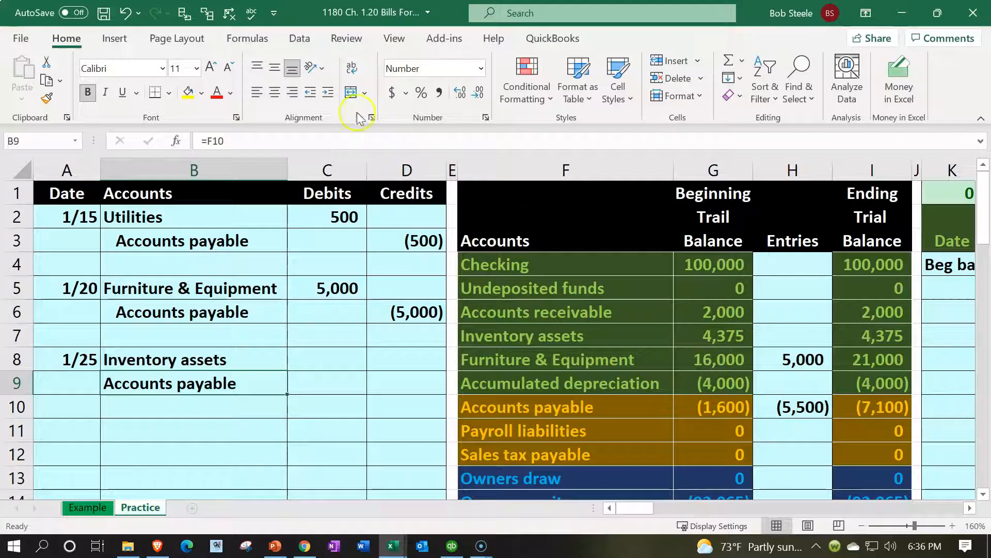
{"action": "left_click", "coordinate": [328, 92]}
- Enter the 1,000 debit as =20*50 in C8 and the (1,000) credit as =-C8 in D9
{"action": "left_click", "coordinate": [340, 360]}
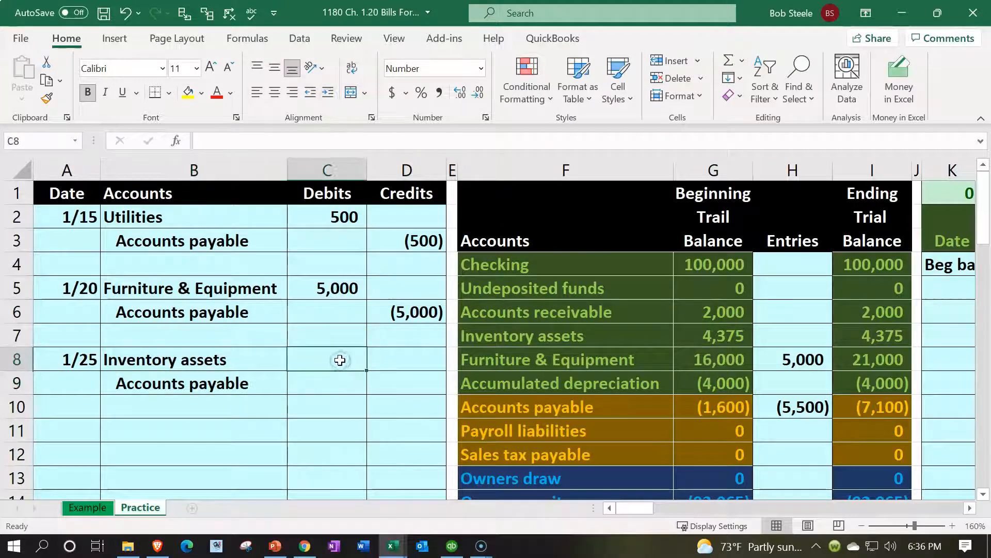
{"action": "type", "text": "="}
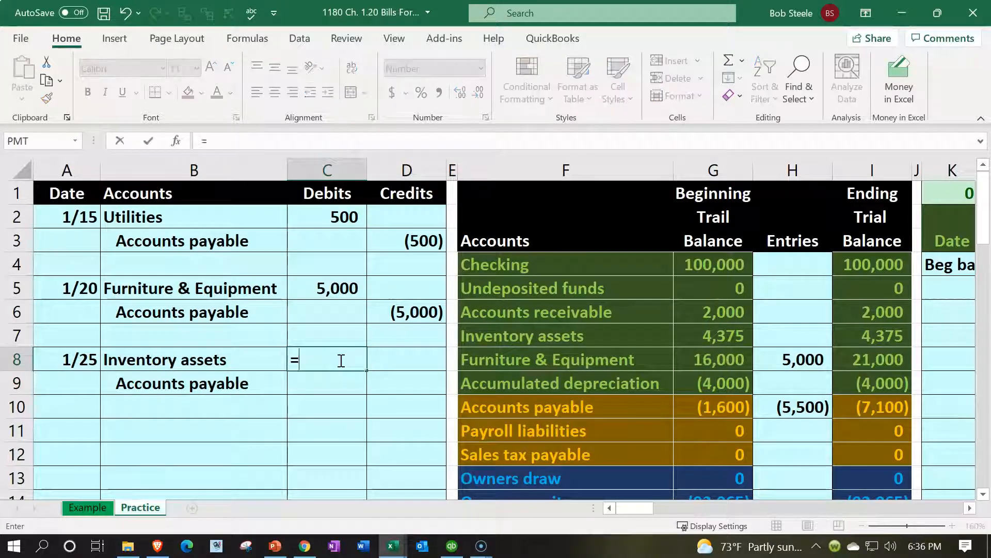
{"action": "type", "text": "20"}
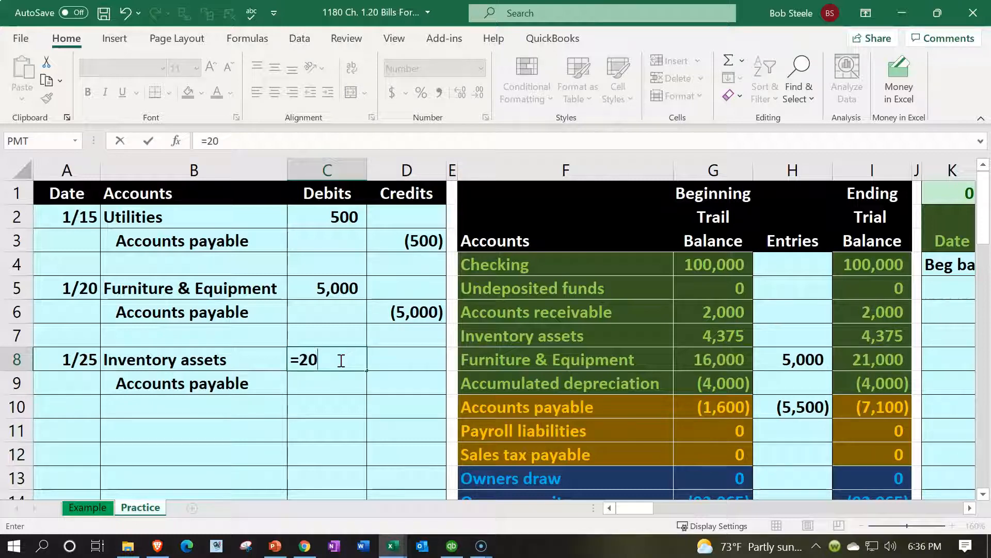
{"action": "type", "text": "*50"}
{"action": "key", "text": "Return"}
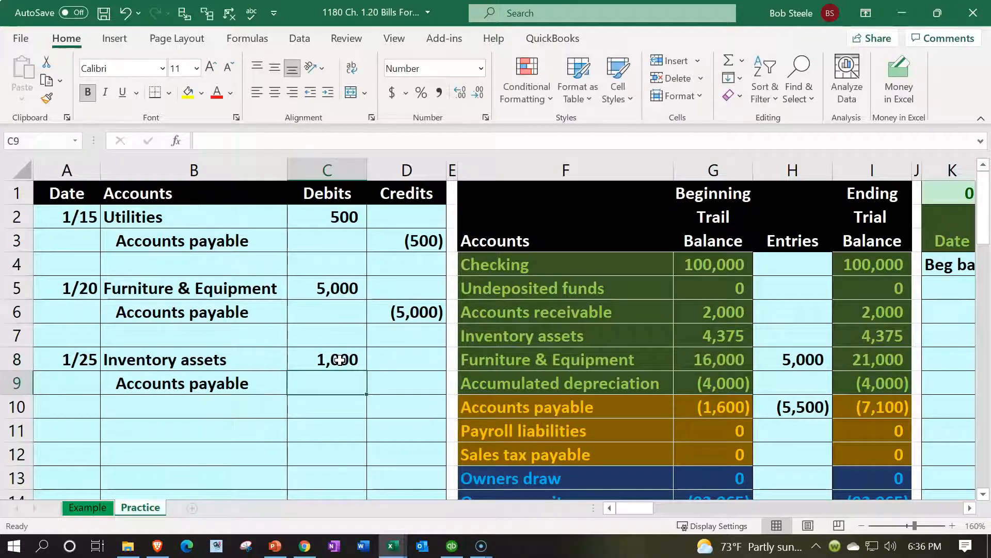
{"action": "left_click", "coordinate": [322, 396]}
{"action": "key", "text": "Right"}
{"action": "type", "text": "-"}
{"action": "key", "text": "Left"}
{"action": "key", "text": "Up"}
{"action": "key", "text": "Return"}
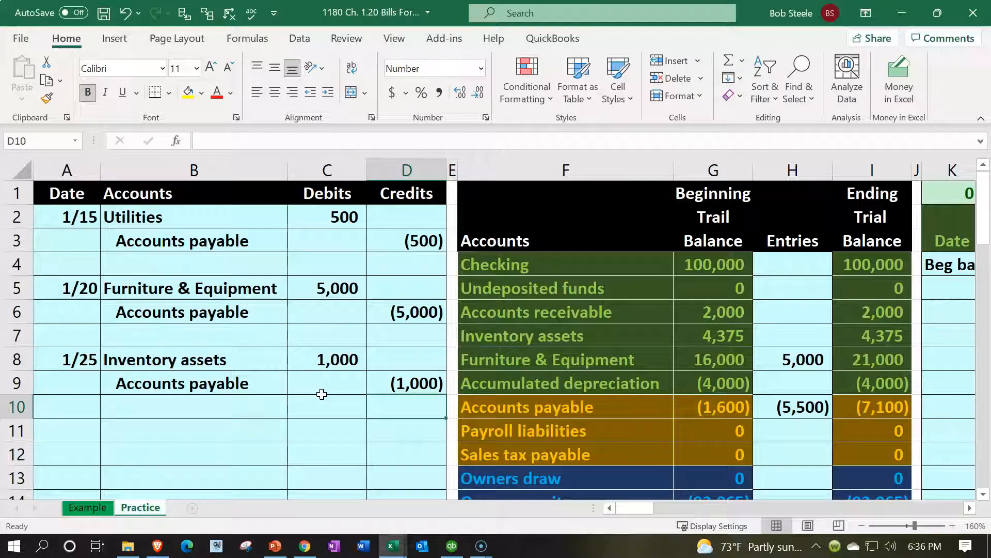
{"action": "key", "text": "Right"}
{"action": "key", "text": "Right"}
{"action": "key", "text": "Right"}
{"action": "key", "text": "Right"}
{"action": "key", "text": "Up"}
{"action": "key", "text": "Up"}
{"action": "key", "text": "Up"}
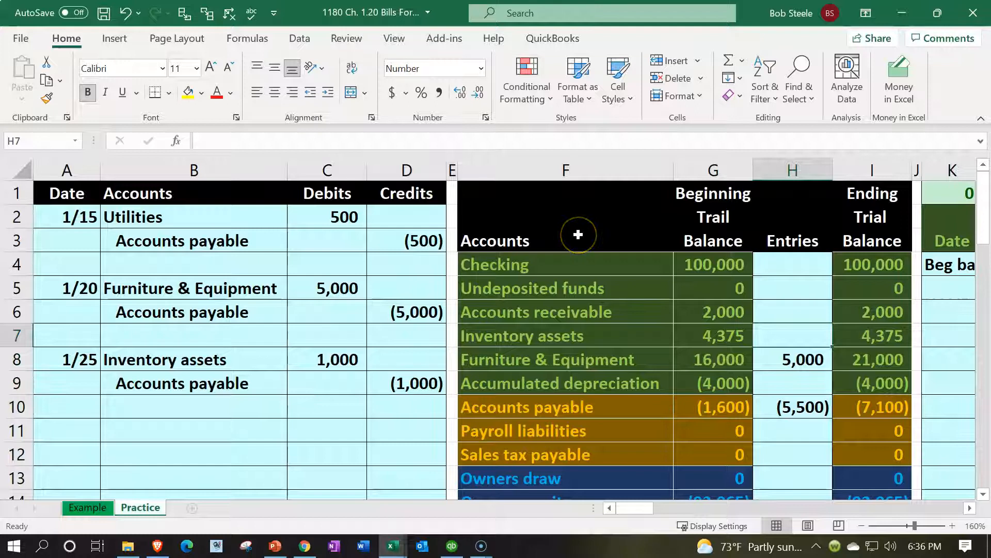
- Post the 1,000 debit to the trial balance's Inventory assets entries
{"action": "type", "text": "="}
{"action": "key", "text": "Left"}
{"action": "key", "text": "Left"}
{"action": "key", "text": "Left"}
{"action": "key", "text": "Left"}
{"action": "key", "text": "Left"}
{"action": "key", "text": "Down"}
{"action": "key", "text": "Return"}
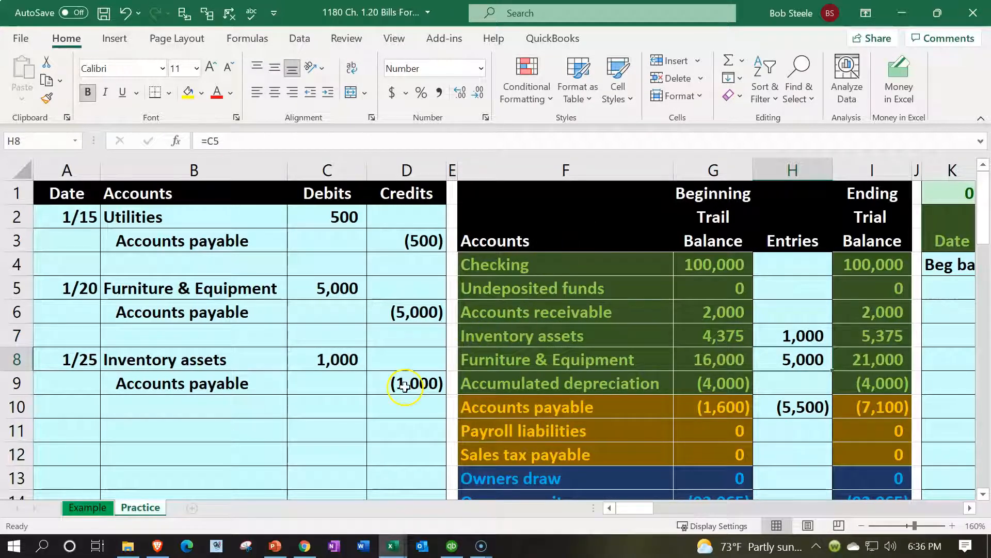
{"action": "scroll", "coordinate": [664, 378], "scroll_direction": "down", "scroll_amount": 4}
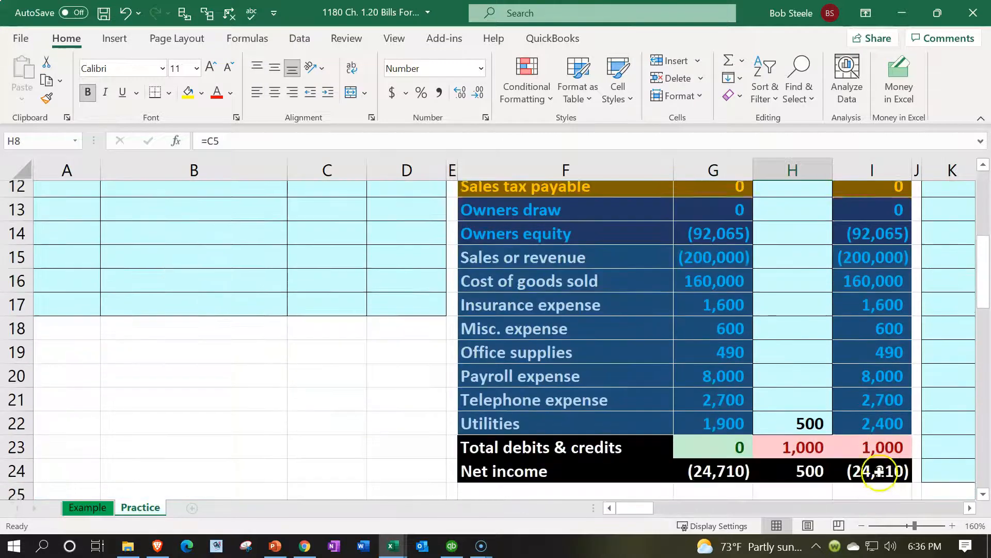
{"action": "scroll", "coordinate": [882, 467], "scroll_direction": "up", "scroll_amount": 2}
{"action": "scroll", "coordinate": [882, 466], "scroll_direction": "up", "scroll_amount": 1}
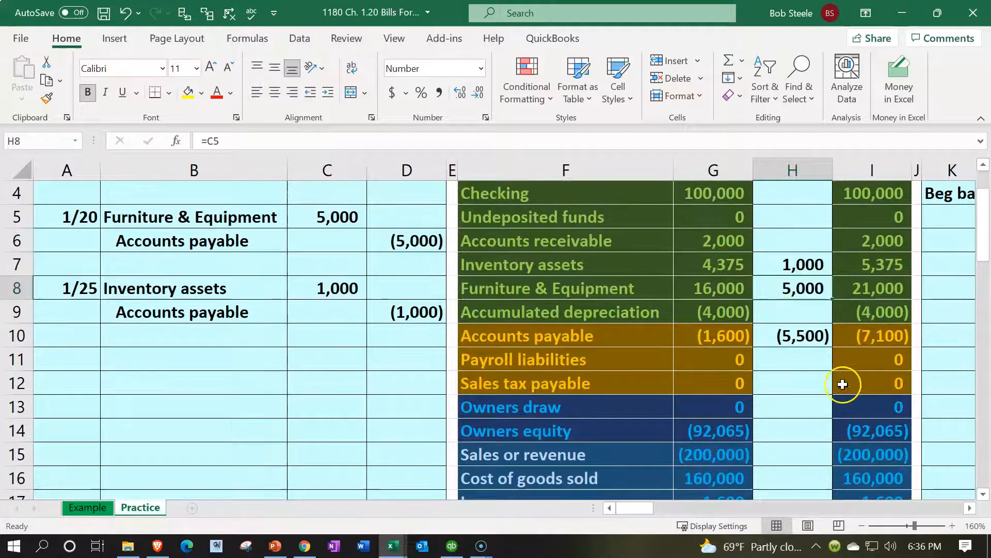
- Add the (1,000) credit to the Accounts payable entries and confirm net income as =SUM(I15:I22)
{"action": "double_click", "coordinate": [787, 339]}
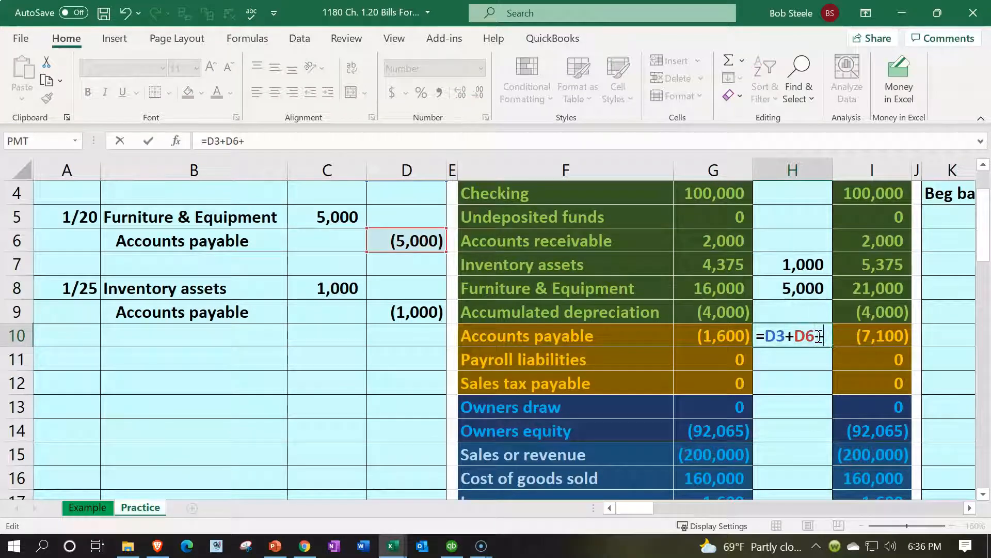
{"action": "left_click", "coordinate": [430, 313]}
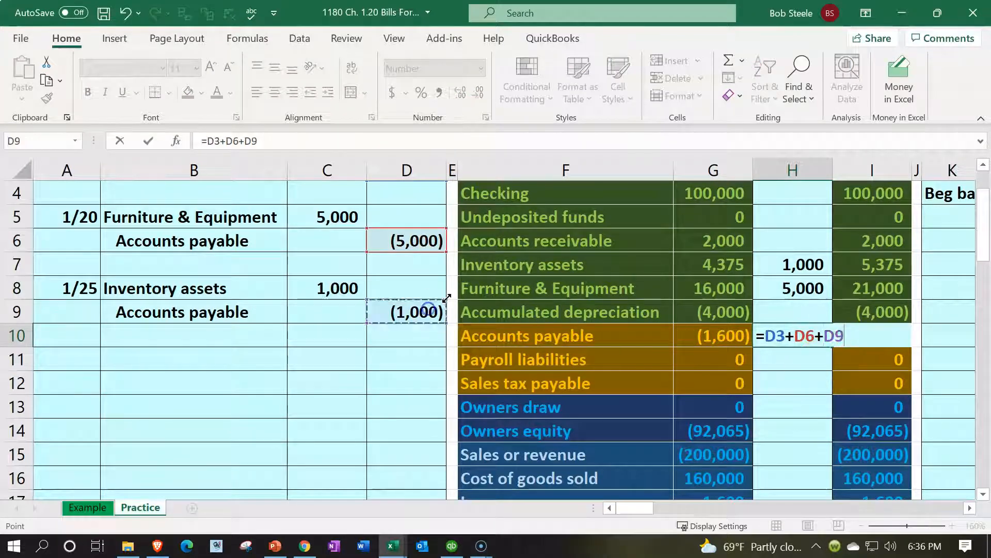
{"action": "key", "text": "Return"}
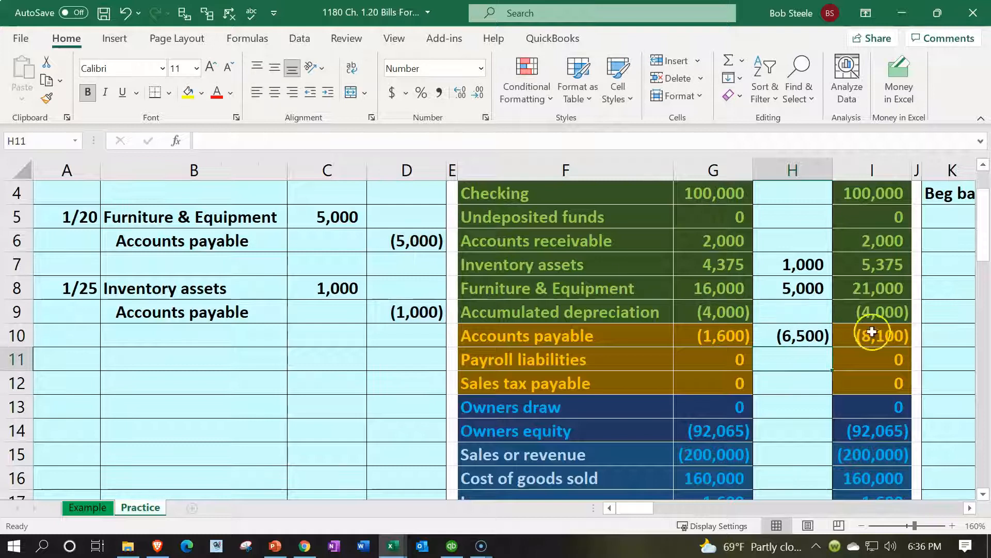
{"action": "left_click", "coordinate": [876, 334]}
{"action": "scroll", "coordinate": [877, 334], "scroll_direction": "down", "scroll_amount": 3}
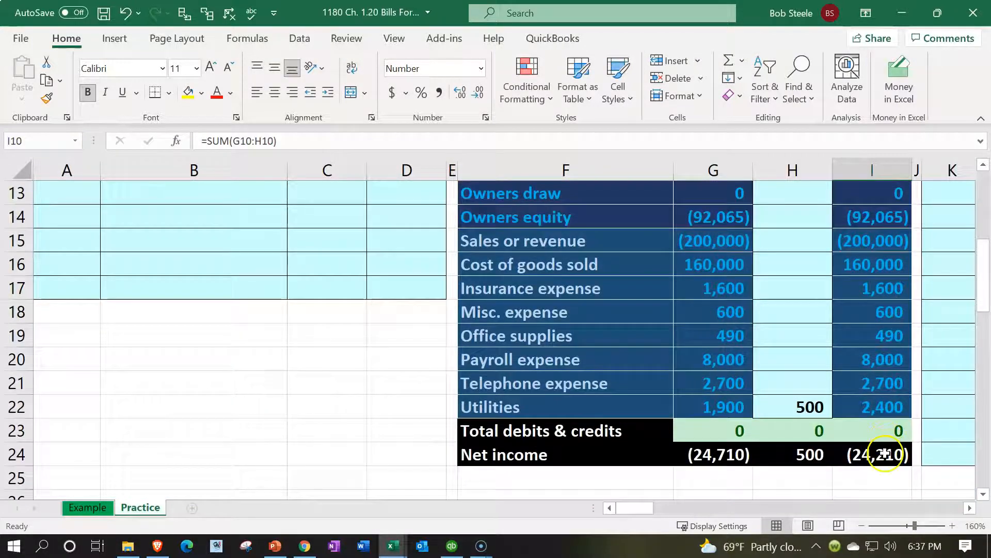
{"action": "double_click", "coordinate": [885, 453]}
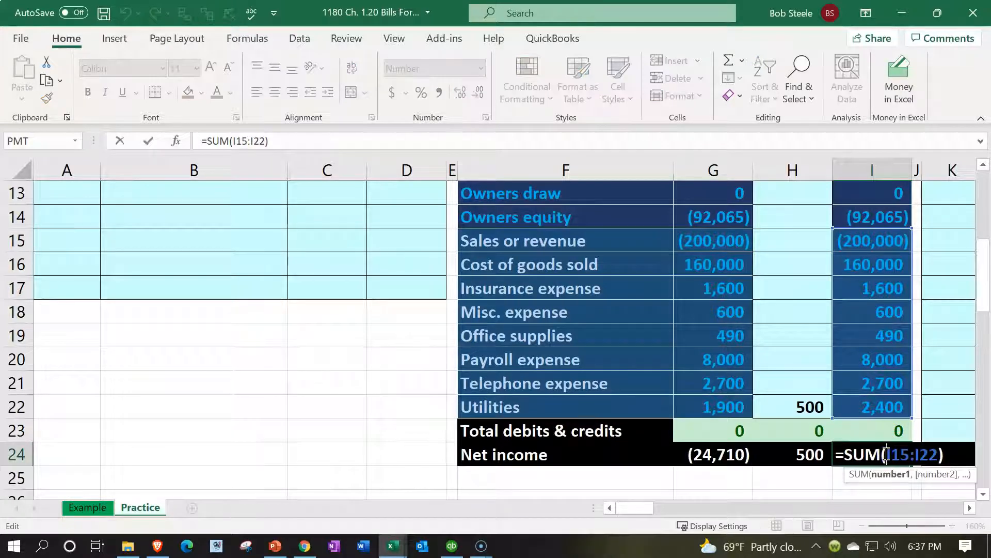
{"action": "key", "text": "Return"}
- Review Cost of goods sold and the 1/25 Inventory assets entry against the trial balance
{"action": "scroll", "coordinate": [885, 453], "scroll_direction": "up", "scroll_amount": 3}
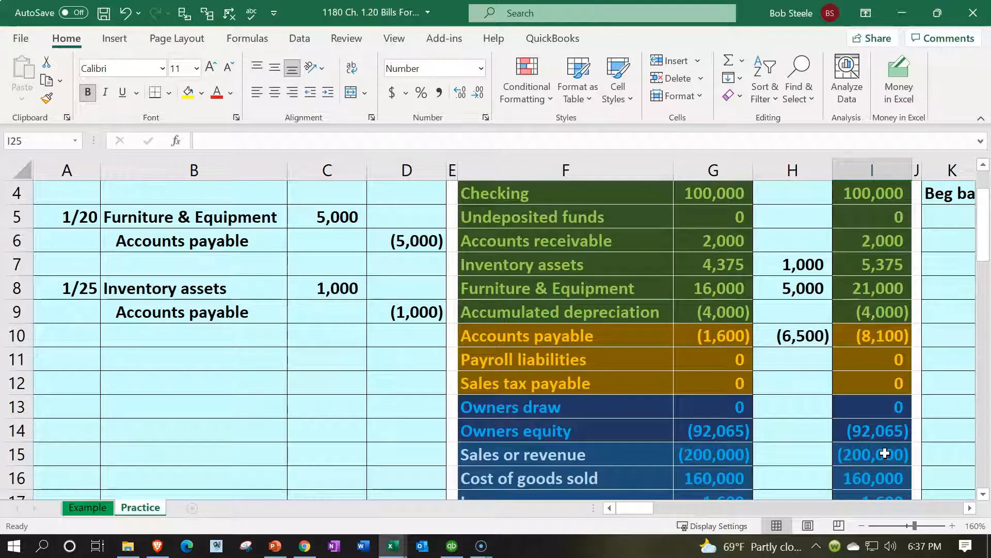
{"action": "scroll", "coordinate": [885, 453], "scroll_direction": "down", "scroll_amount": 3}
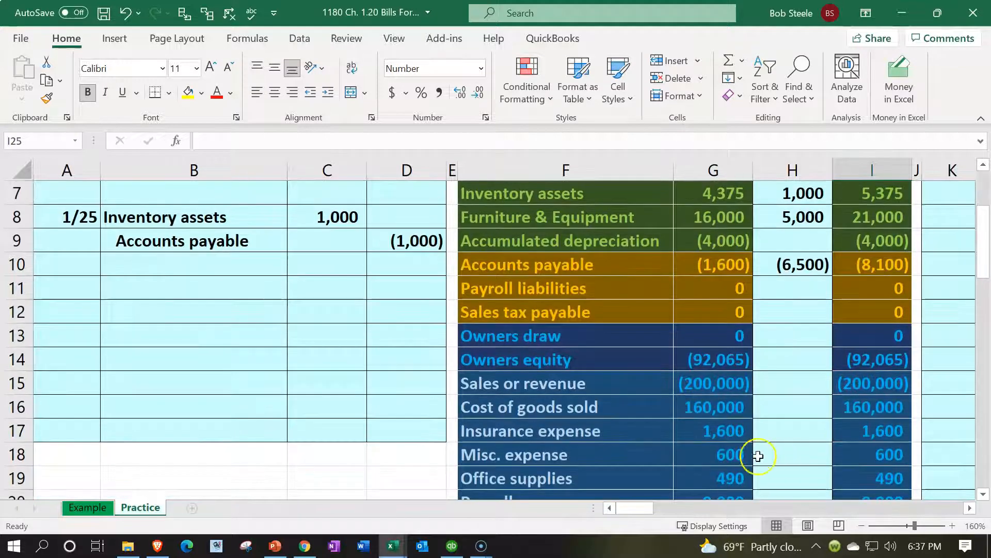
{"action": "left_click", "coordinate": [620, 410]}
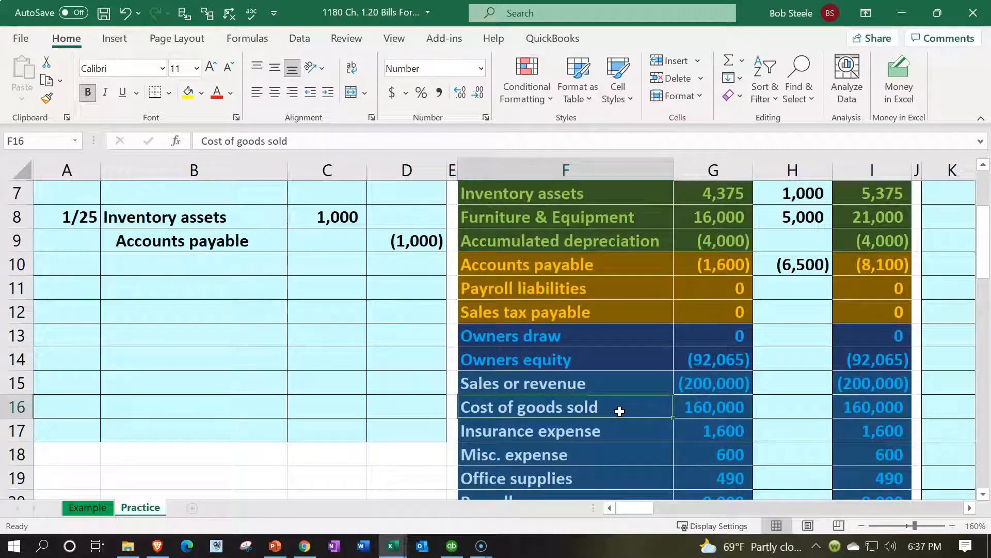
{"action": "scroll", "coordinate": [620, 411], "scroll_direction": "up", "scroll_amount": 3}
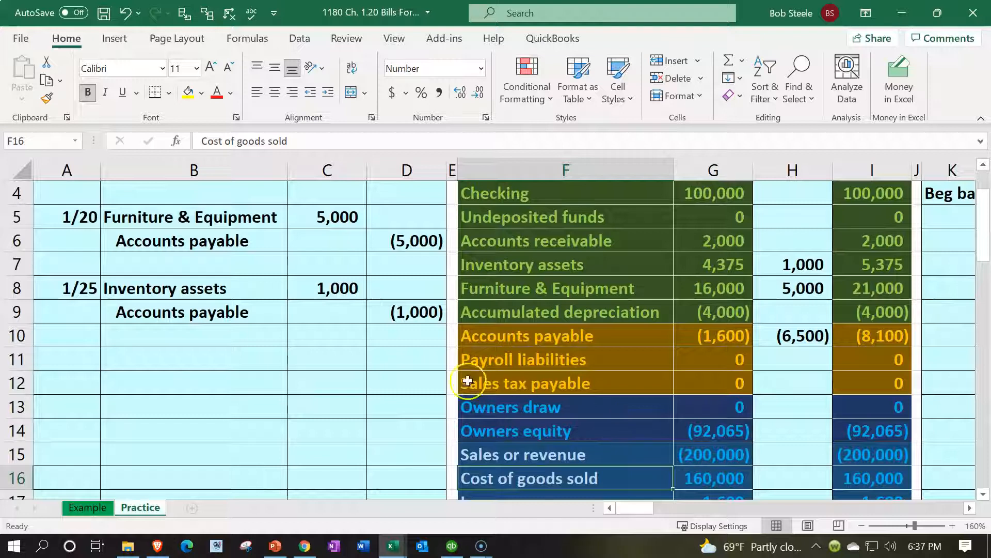
{"action": "left_click", "coordinate": [216, 289]}
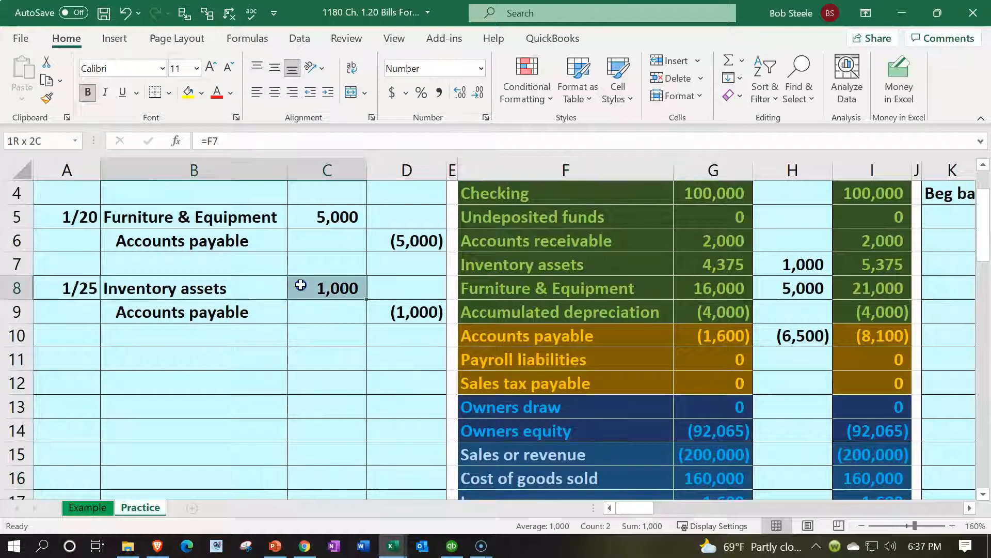
{"action": "left_click", "coordinate": [664, 242]}
{"action": "scroll", "coordinate": [667, 248], "scroll_direction": "up", "scroll_amount": 1}
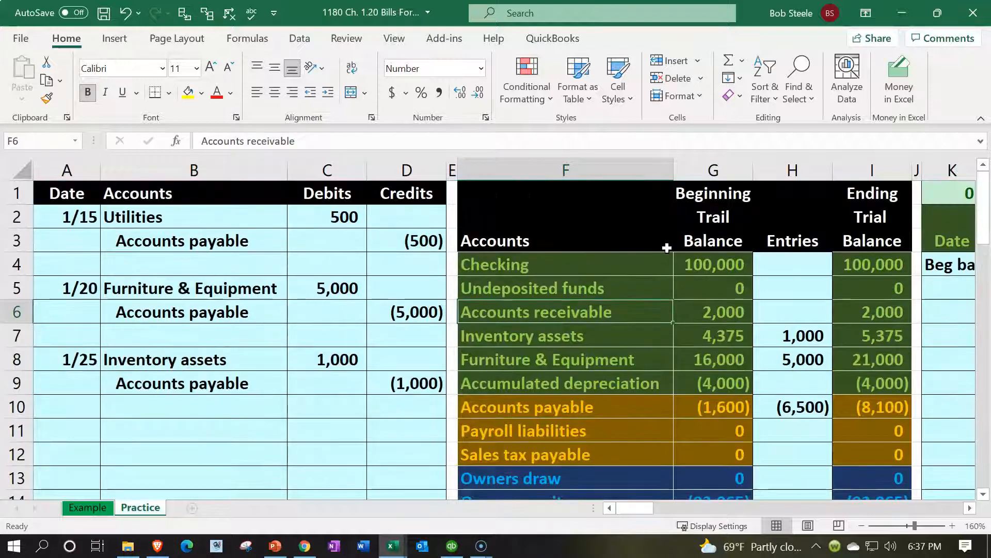
- Date the Inventory assets ledger's next row, S5, 1/25
{"action": "key", "text": "Down"}
{"action": "key", "text": "Right"}
{"action": "key", "text": "Right"}
{"action": "key", "text": "Right"}
{"action": "key", "text": "Right"}
{"action": "key", "text": "Right"}
{"action": "key", "text": "Right"}
{"action": "key", "text": "Right"}
{"action": "key", "text": "Right"}
{"action": "key", "text": "Right"}
{"action": "key", "text": "Right"}
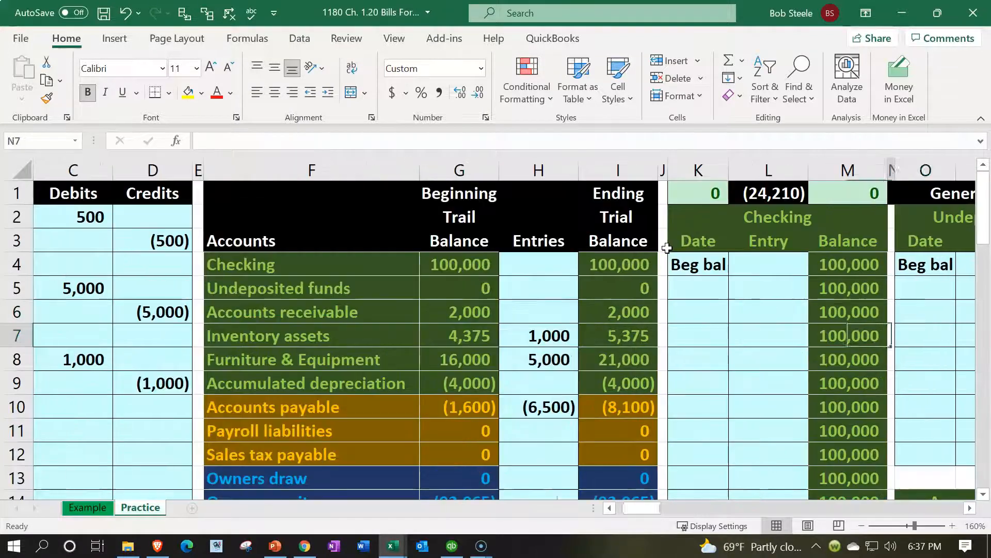
{"action": "key", "text": "Right"}
{"action": "key", "text": "Right"}
{"action": "key", "text": "Right"}
{"action": "key", "text": "Right"}
{"action": "key", "text": "Right"}
{"action": "key", "text": "Left"}
{"action": "key", "text": "Left"}
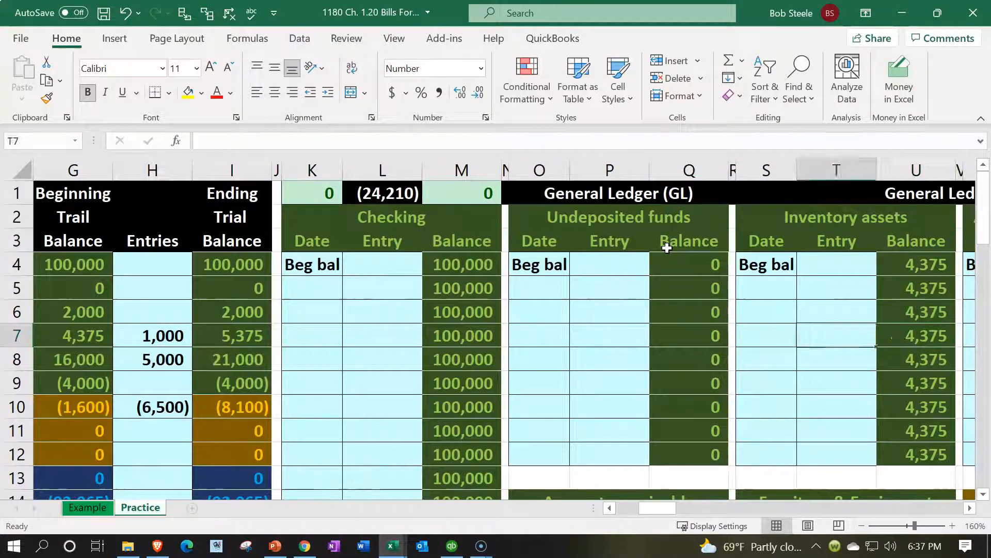
{"action": "key", "text": "Up"}
{"action": "key", "text": "Up"}
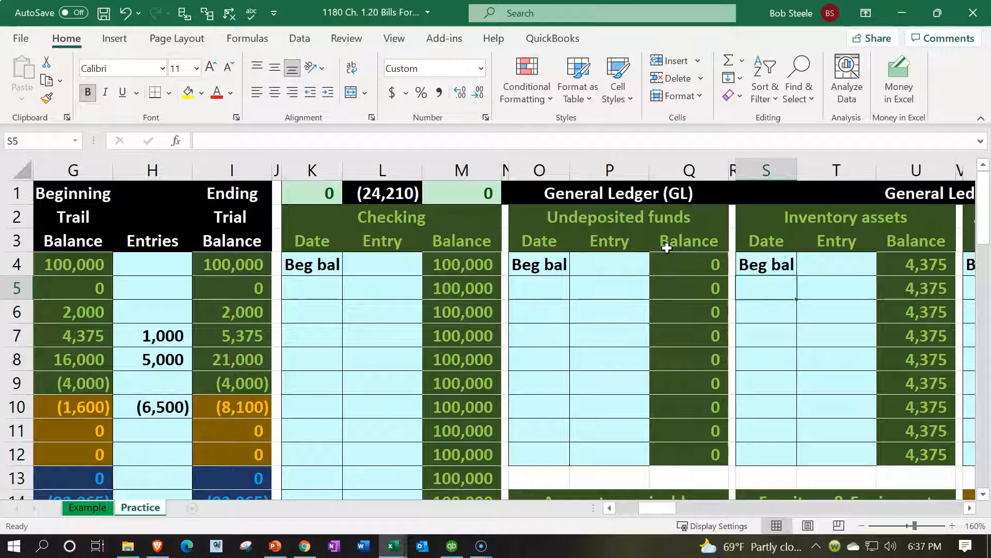
{"action": "type", "text": "1/25"}
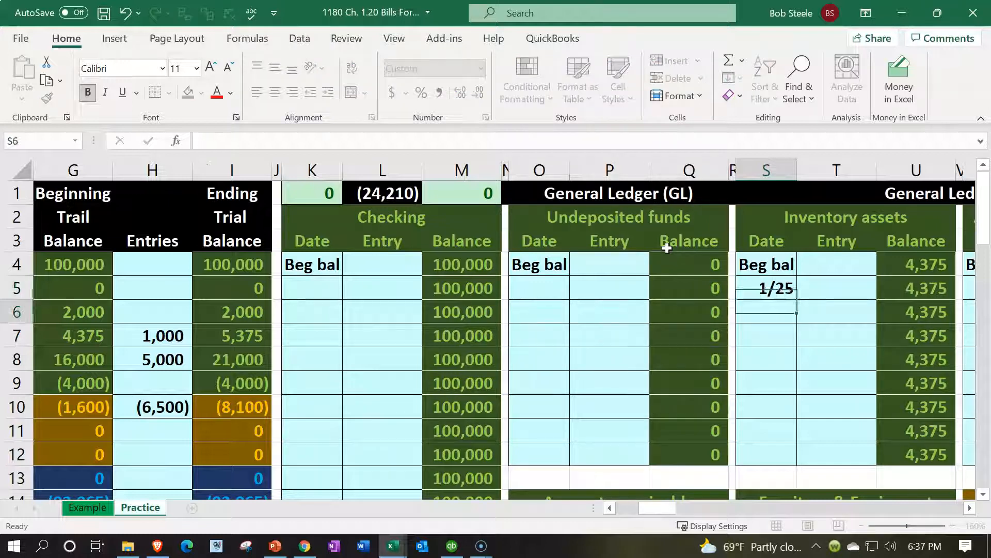
{"action": "key", "text": "Tab"}
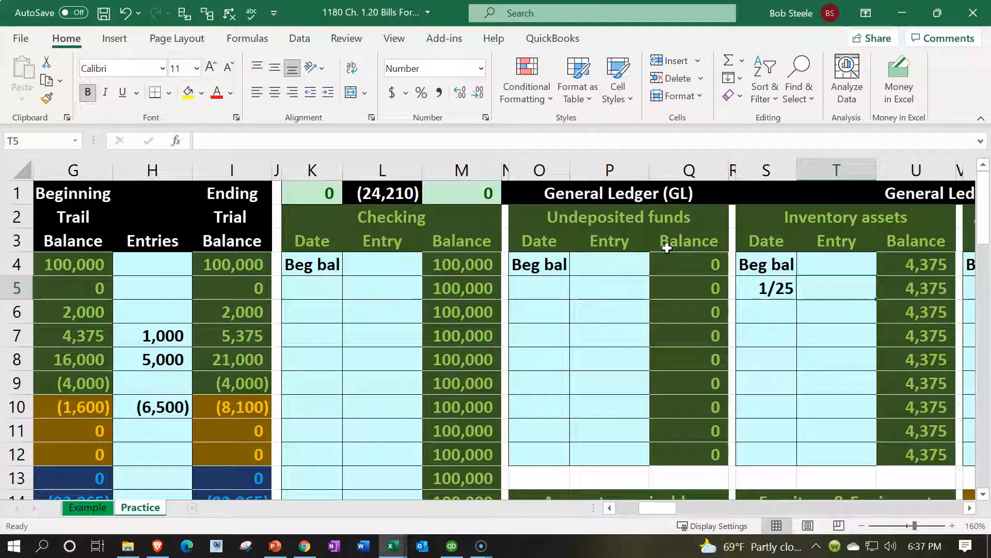
- Link T5 to the 1,000 debit in C8 and verify the running balance reaches 5,375
{"action": "type", "text": "="}
{"action": "key", "text": "Left"}
{"action": "key", "text": "Left"}
{"action": "key", "text": "Left"}
{"action": "key", "text": "Left"}
{"action": "key", "text": "Left"}
{"action": "key", "text": "Left"}
{"action": "key", "text": "Left"}
{"action": "key", "text": "Left"}
{"action": "key", "text": "Left"}
{"action": "key", "text": "Left"}
{"action": "key", "text": "Left"}
{"action": "key", "text": "Left"}
{"action": "key", "text": "Left"}
{"action": "key", "text": "Left"}
{"action": "key", "text": "Left"}
{"action": "key", "text": "Left"}
{"action": "key", "text": "Left"}
{"action": "key", "text": "Left"}
{"action": "key", "text": "Left"}
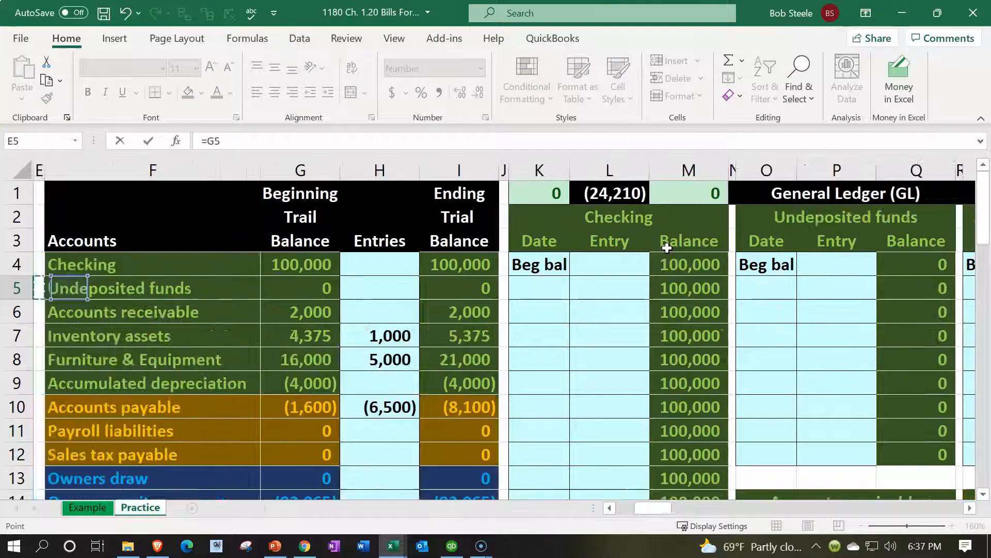
{"action": "key", "text": "Down"}
{"action": "key", "text": "Down"}
{"action": "key", "text": "Down"}
{"action": "key", "text": "Right"}
{"action": "key", "text": "Right"}
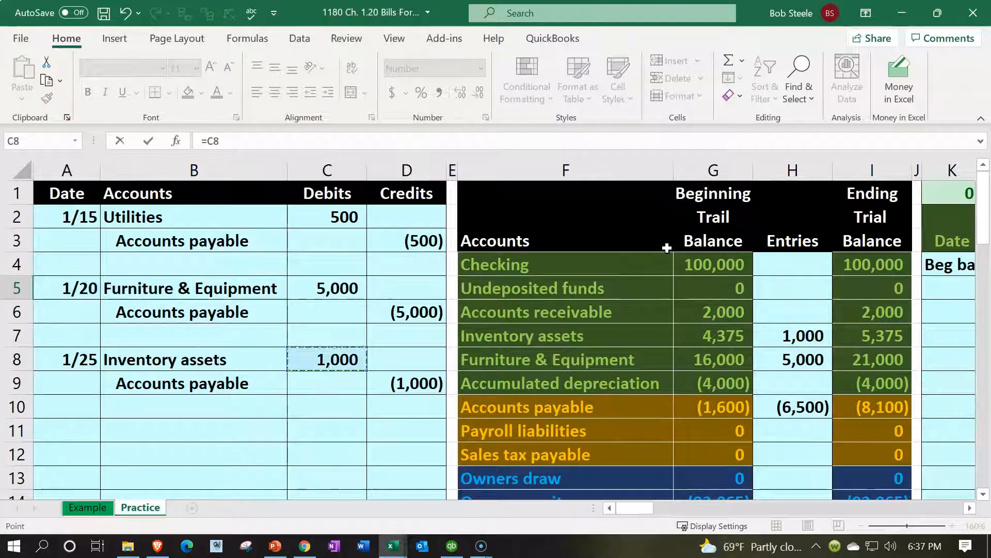
{"action": "key", "text": "Tab"}
{"action": "key", "text": "Up"}
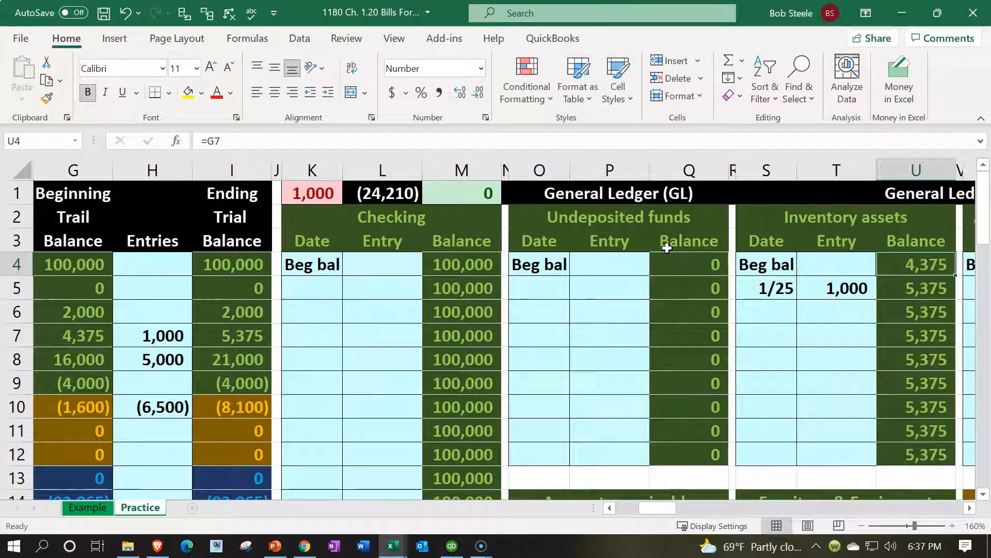
{"action": "key", "text": "Down"}
{"action": "key", "text": "Left"}
{"action": "key", "text": "Right"}
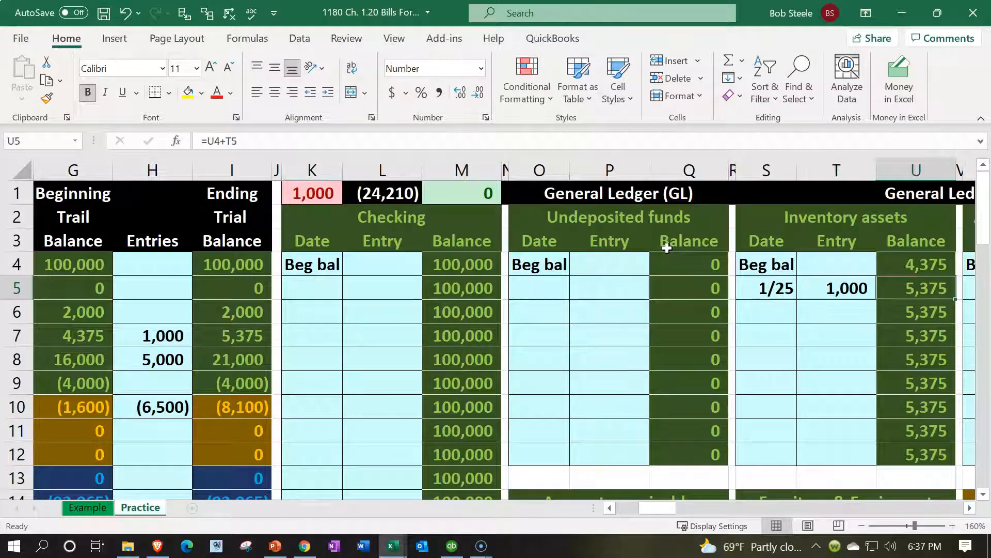
- Return to the journal's 1/25 Accounts payable credit line and head toward the general ledger
{"action": "key", "text": "Left"}
{"action": "key", "text": "Left"}
{"action": "key", "text": "Home"}
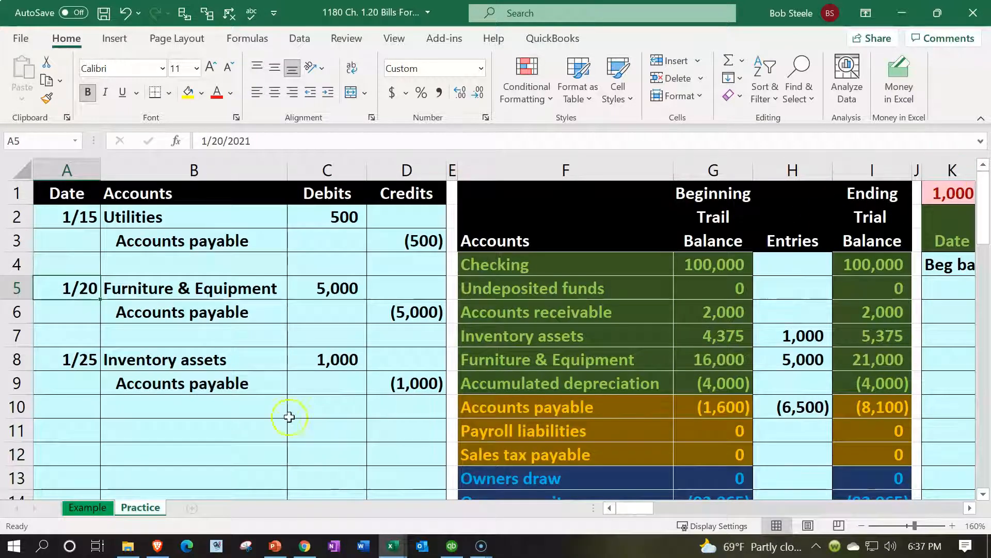
{"action": "left_click", "coordinate": [269, 407]}
{"action": "left_click_drag", "start_coordinate": [312, 395], "coordinate": [376, 381]}
{"action": "left_click", "coordinate": [377, 443]}
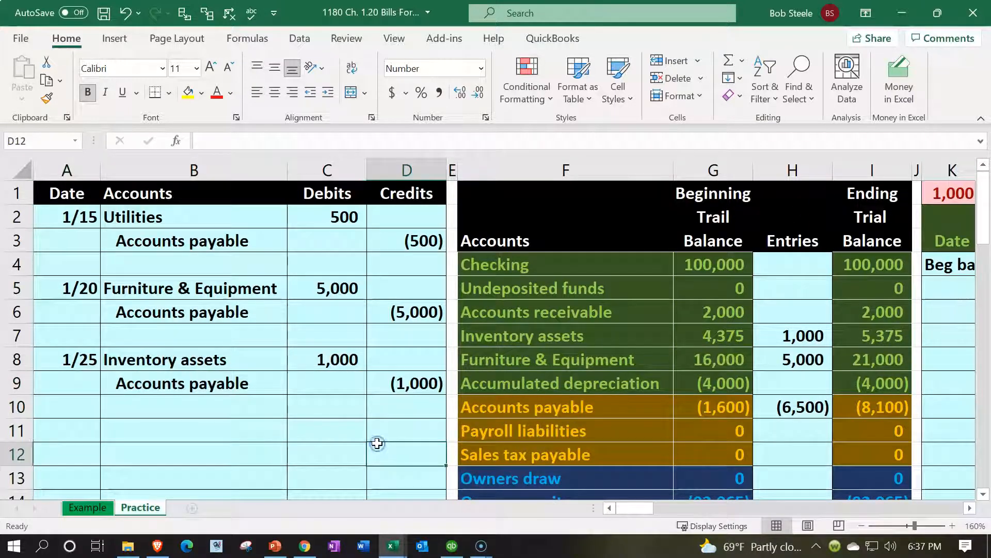
{"action": "key", "text": "Right"}
{"action": "key", "text": "Right"}
{"action": "key", "text": "Right"}
{"action": "key", "text": "Right"}
{"action": "key", "text": "Right"}
{"action": "key", "text": "Right"}
{"action": "key", "text": "Right"}
{"action": "key", "text": "Right"}
{"action": "key", "text": "Right"}
{"action": "key", "text": "Right"}
{"action": "key", "text": "Right"}
{"action": "key", "text": "Right"}
{"action": "key", "text": "Right"}
{"action": "key", "text": "Right"}
{"action": "key", "text": "Right"}
{"action": "key", "text": "Right"}
{"action": "key", "text": "Right"}
{"action": "key", "text": "Right"}
{"action": "key", "text": "Right"}
{"action": "key", "text": "Right"}
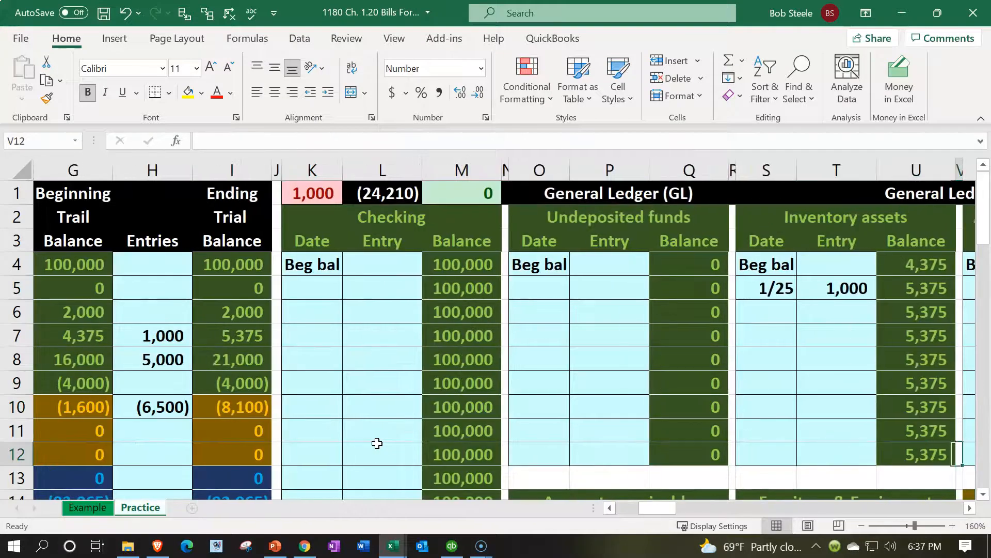
{"action": "key", "text": "Right"}
{"action": "key", "text": "Right"}
{"action": "key", "text": "Right"}
- Enter the 1/25 date in the Accounts payable ledger's next row
{"action": "key", "text": "Down"}
{"action": "key", "text": "Down"}
{"action": "key", "text": "Down"}
{"action": "key", "text": "Down"}
{"action": "key", "text": "Down"}
{"action": "key", "text": "Down"}
{"action": "key", "text": "Down"}
{"action": "key", "text": "Down"}
{"action": "key", "text": "Down"}
{"action": "key", "text": "Down"}
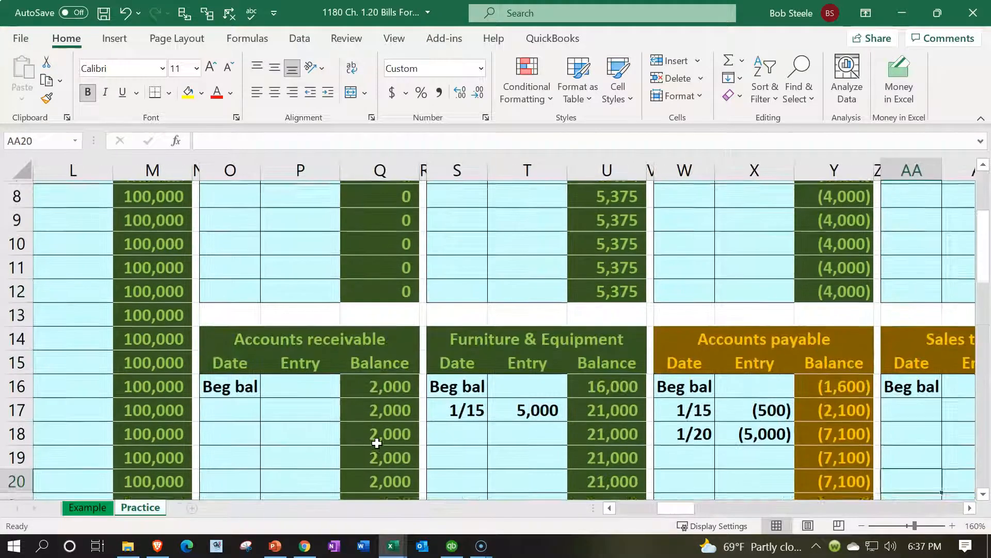
{"action": "key", "text": "Left"}
{"action": "key", "text": "Left"}
{"action": "key", "text": "Left"}
{"action": "key", "text": "Left"}
{"action": "key", "text": "Up"}
{"action": "key", "text": "Up"}
{"action": "key", "text": "Up"}
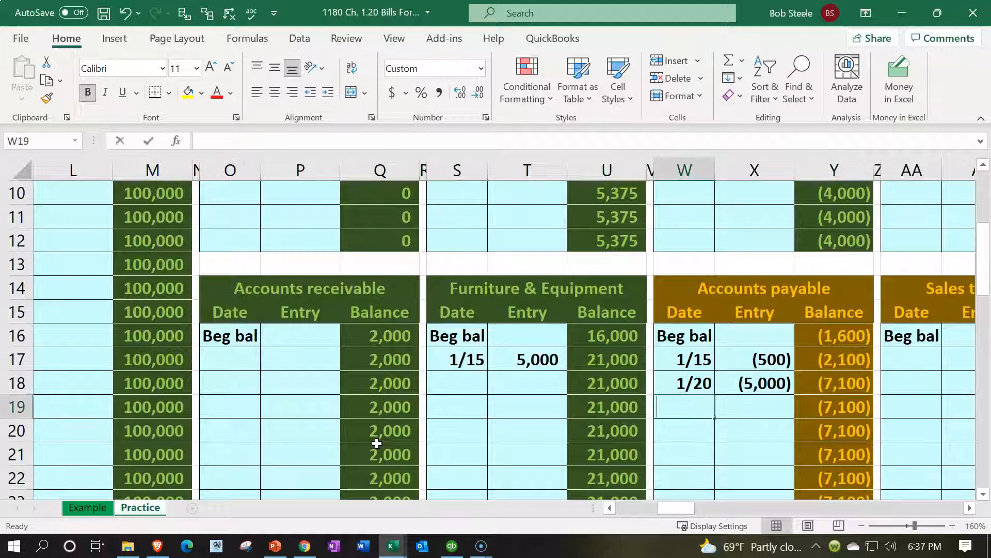
{"action": "type", "text": "1/25"}
{"action": "key", "text": "Return"}
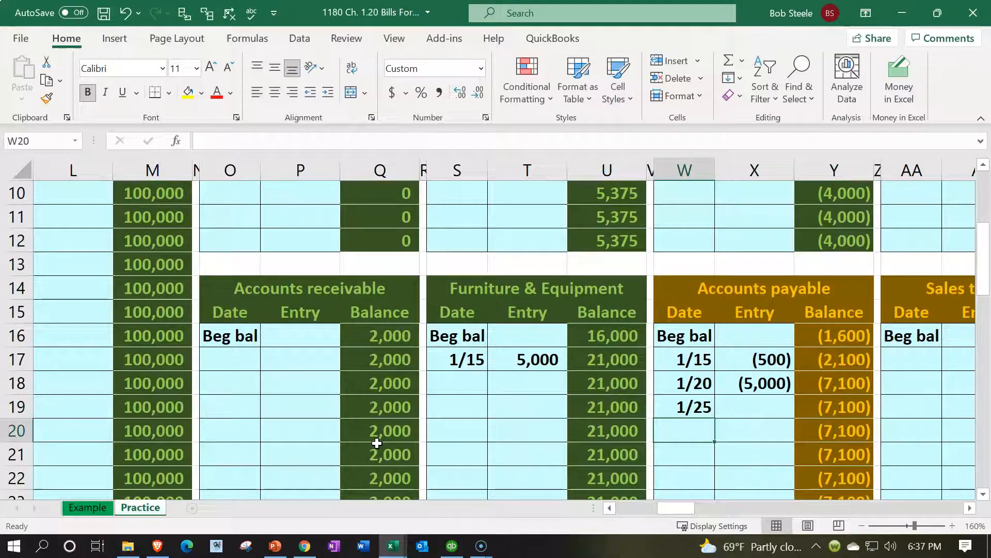
- Link the Accounts payable entry to the (1,000) credit in D9
{"action": "key", "text": "Up"}
{"action": "key", "text": "Right"}
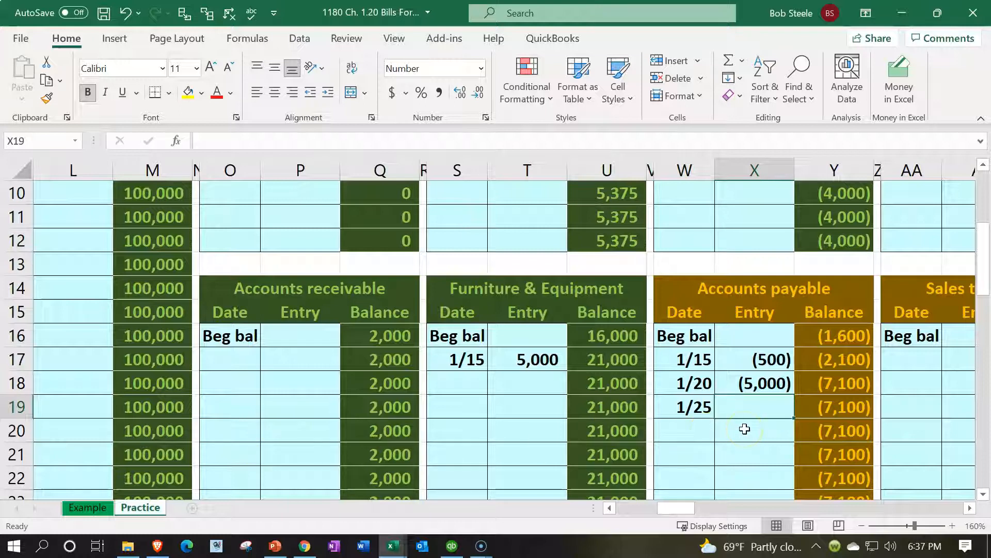
{"action": "type", "text": "="}
{"action": "key", "text": "Left"}
{"action": "key", "text": "Left"}
{"action": "key", "text": "Left"}
{"action": "key", "text": "Left"}
{"action": "key", "text": "Left"}
{"action": "key", "text": "Left"}
{"action": "key", "text": "Left"}
{"action": "key", "text": "Left"}
{"action": "key", "text": "Left"}
{"action": "key", "text": "Left"}
{"action": "key", "text": "Left"}
{"action": "key", "text": "Left"}
{"action": "key", "text": "Left"}
{"action": "key", "text": "Left"}
{"action": "key", "text": "Left"}
{"action": "key", "text": "Left"}
{"action": "key", "text": "Left"}
{"action": "key", "text": "Left"}
{"action": "key", "text": "Left"}
{"action": "key", "text": "Left"}
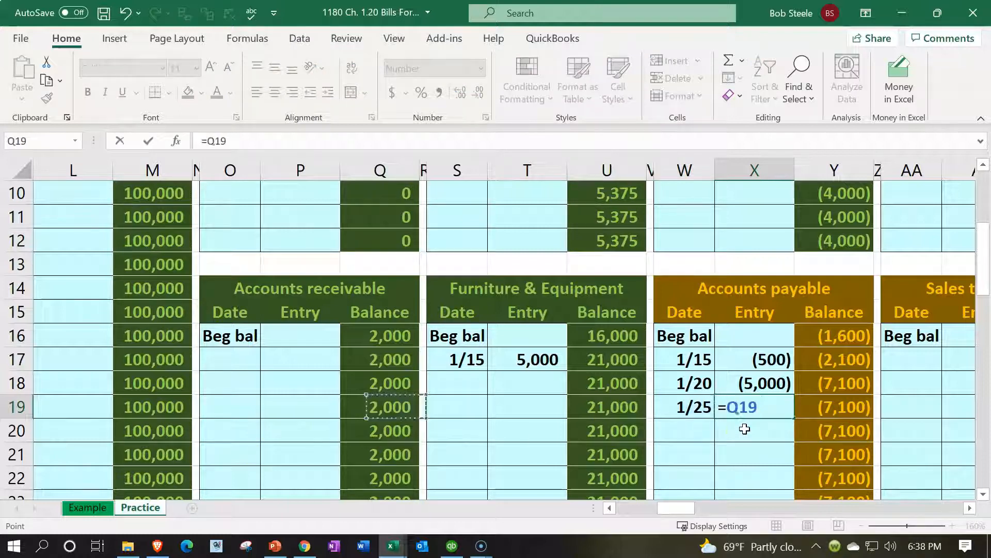
{"action": "key", "text": "Up"}
{"action": "key", "text": "Up"}
{"action": "key", "text": "Up"}
{"action": "key", "text": "Up"}
{"action": "key", "text": "Up"}
{"action": "key", "text": "Up"}
{"action": "key", "text": "Up"}
{"action": "key", "text": "Up"}
{"action": "key", "text": "Up"}
{"action": "key", "text": "Up"}
{"action": "key", "text": "Up"}
{"action": "key", "text": "Up"}
{"action": "key", "text": "Up"}
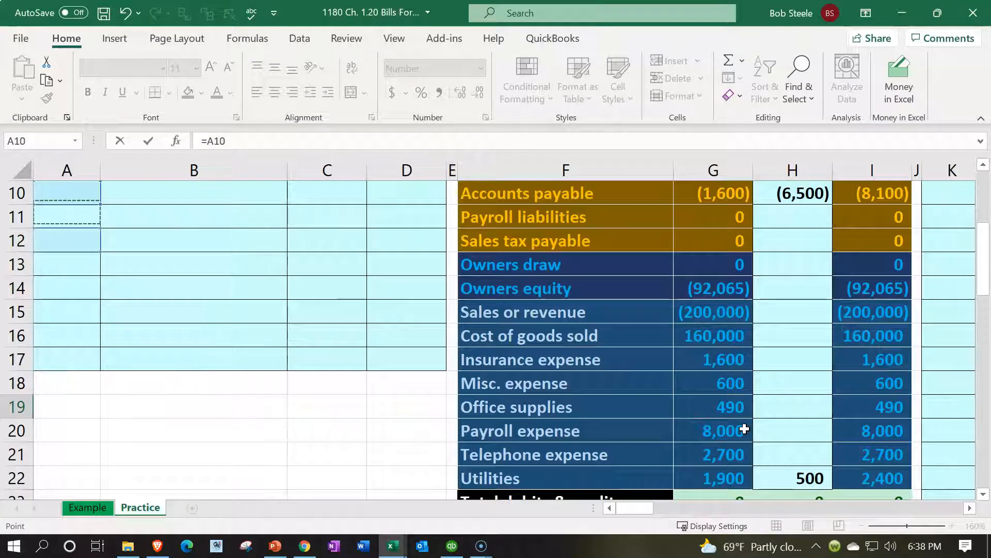
{"action": "key", "text": "Right"}
{"action": "key", "text": "Right"}
{"action": "key", "text": "Right"}
{"action": "key", "text": "Right"}
{"action": "key", "text": "Down"}
{"action": "key", "text": "Down"}
{"action": "key", "text": "Down"}
{"action": "key", "text": "Left"}
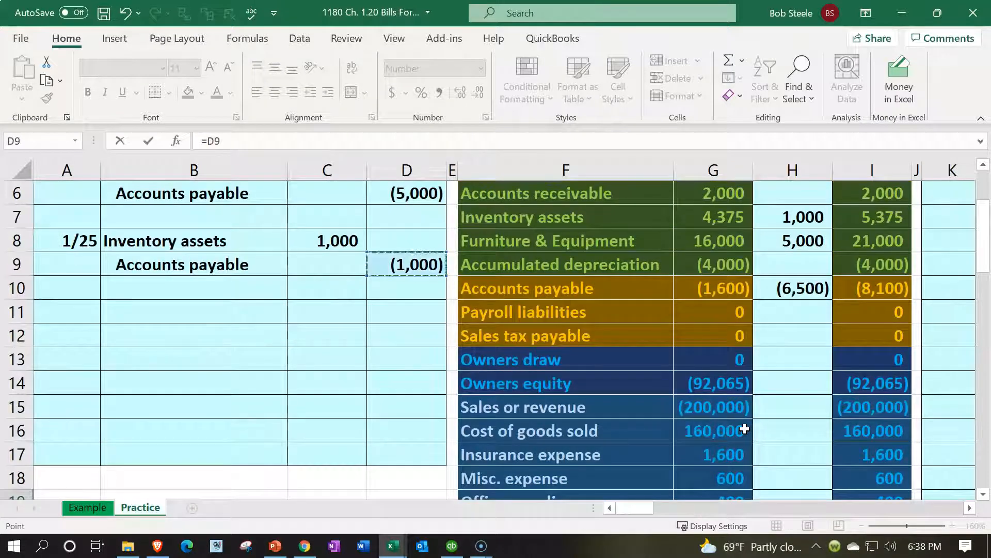
{"action": "key", "text": "Return"}
- Verify the entry references D9 and the balance is now (8,100)
{"action": "key", "text": "Right"}
{"action": "key", "text": "Right"}
{"action": "key", "text": "Right"}
{"action": "key", "text": "Right"}
{"action": "key", "text": "Up"}
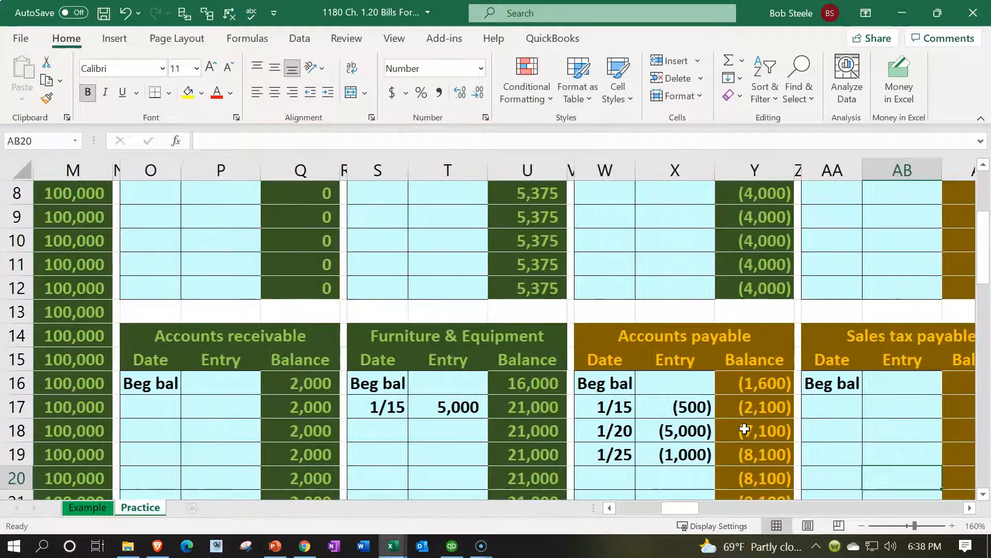
{"action": "double_click", "coordinate": [682, 453]}
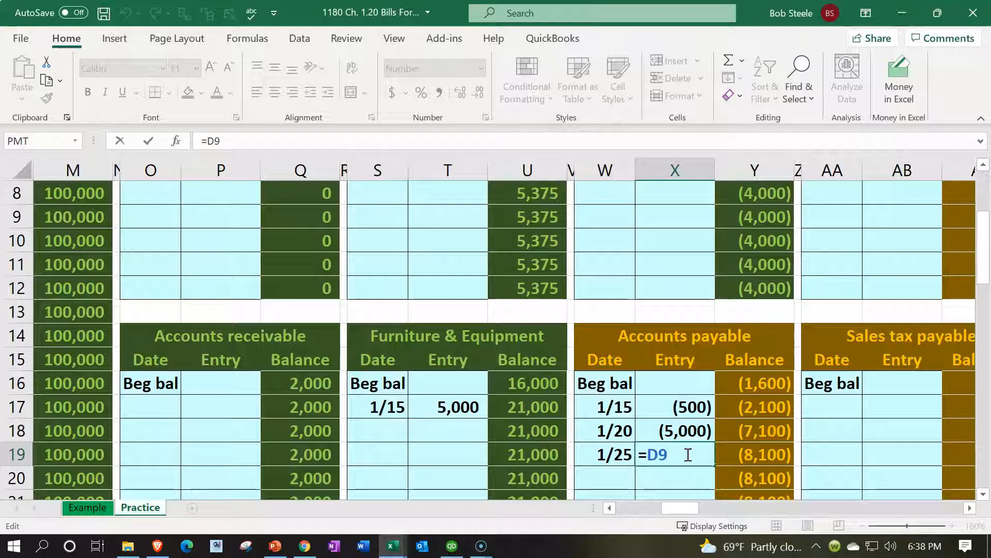
{"action": "key", "text": "Return"}
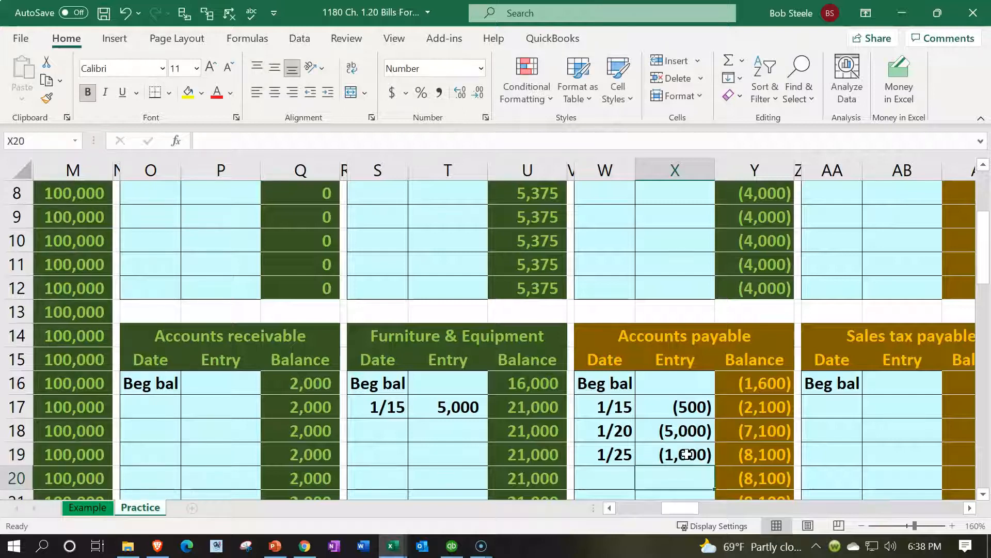
{"action": "scroll", "coordinate": [686, 454], "scroll_direction": "up", "scroll_amount": 3}
- Move from the general ledger to the 1/25 payables line, then along row 9 to Vendor 3's ledger
{"action": "left_click", "coordinate": [627, 247]}
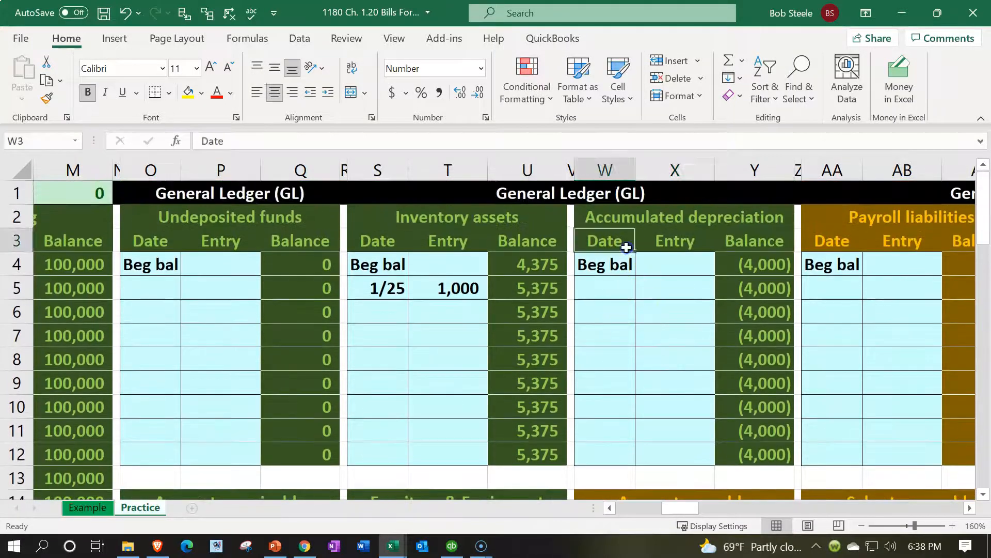
{"action": "key", "text": "Left"}
{"action": "key", "text": "Left"}
{"action": "key", "text": "Left"}
{"action": "key", "text": "Left"}
{"action": "key", "text": "Left"}
{"action": "key", "text": "Left"}
{"action": "key", "text": "Left"}
{"action": "key", "text": "Left"}
{"action": "key", "text": "Left"}
{"action": "key", "text": "Left"}
{"action": "key", "text": "Left"}
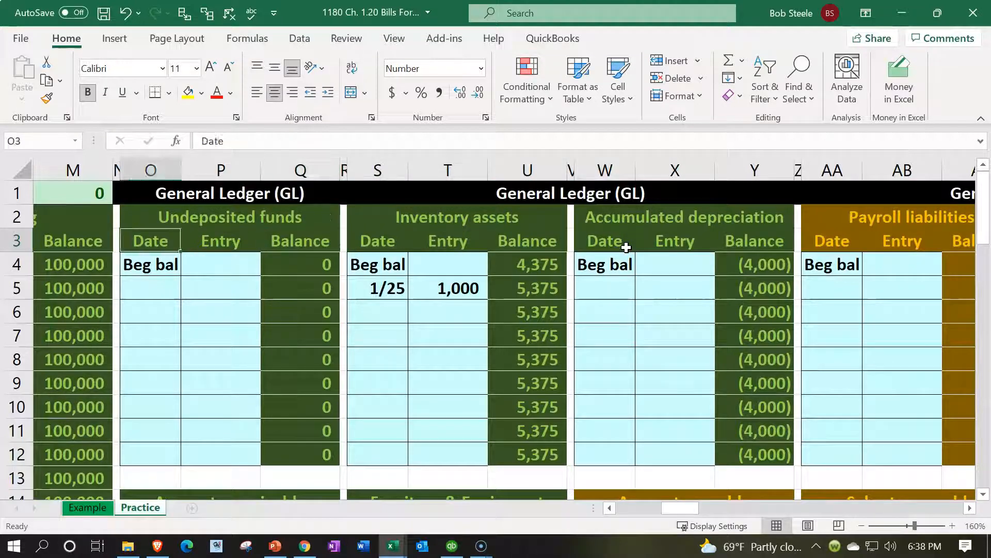
{"action": "key", "text": "Left"}
{"action": "key", "text": "Left"}
{"action": "key", "text": "Left"}
{"action": "key", "text": "Left"}
{"action": "key", "text": "Left"}
{"action": "key", "text": "Left"}
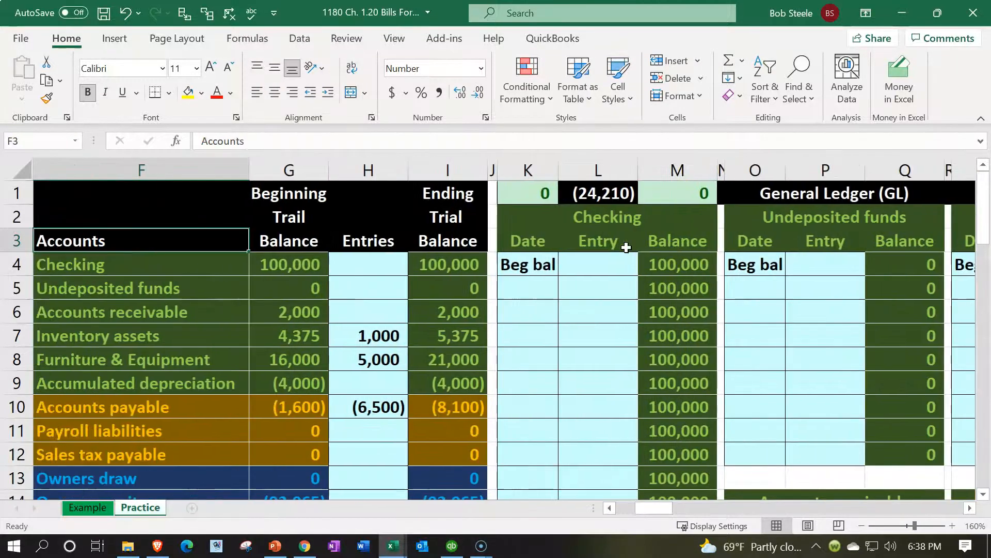
{"action": "key", "text": "Left"}
{"action": "key", "text": "Left"}
{"action": "key", "text": "Left"}
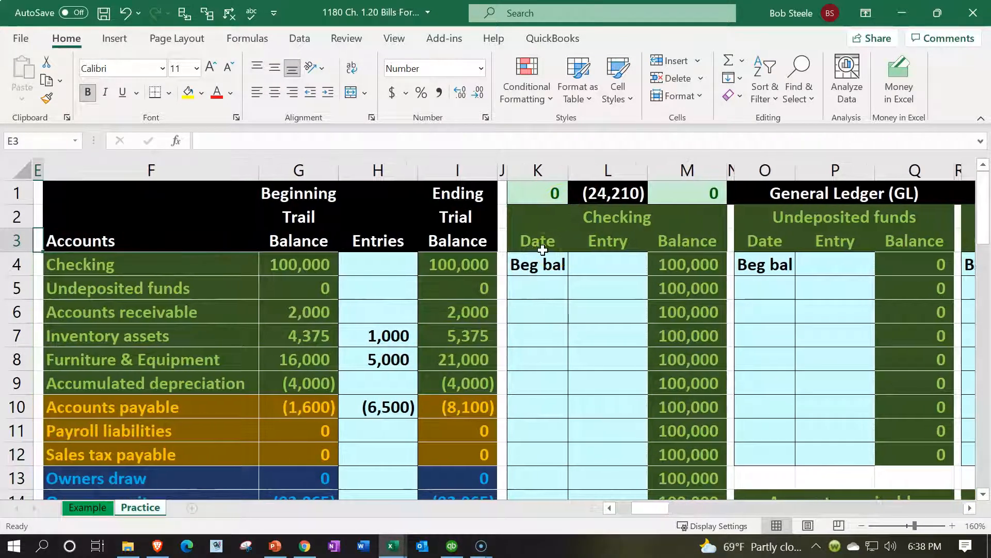
{"action": "key", "text": "Left"}
{"action": "key", "text": "Left"}
{"action": "key", "text": "Down"}
{"action": "key", "text": "Down"}
{"action": "key", "text": "Down"}
{"action": "key", "text": "Down"}
{"action": "key", "text": "Down"}
{"action": "key", "text": "Down"}
{"action": "key", "text": "Down"}
{"action": "key", "text": "Right"}
{"action": "key", "text": "Right"}
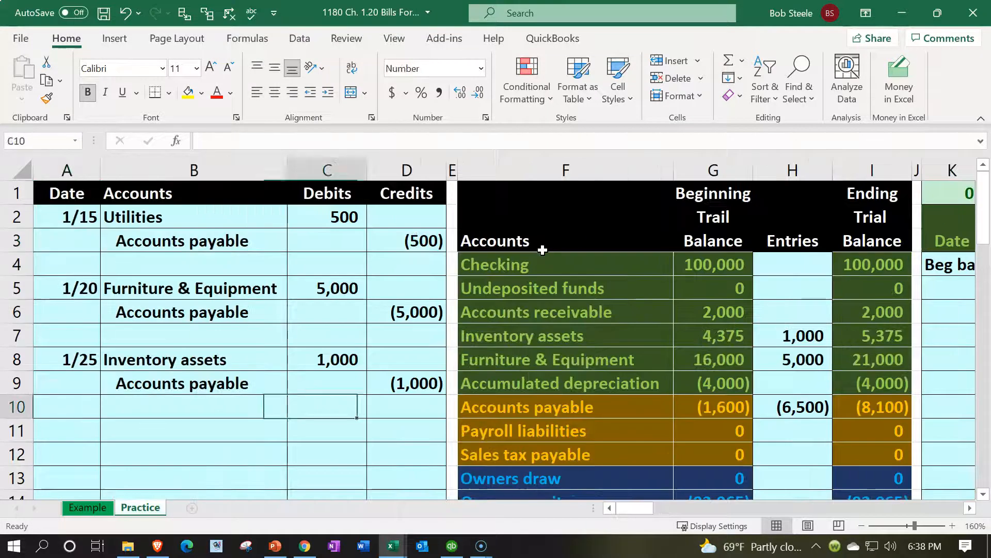
{"action": "key", "text": "Up"}
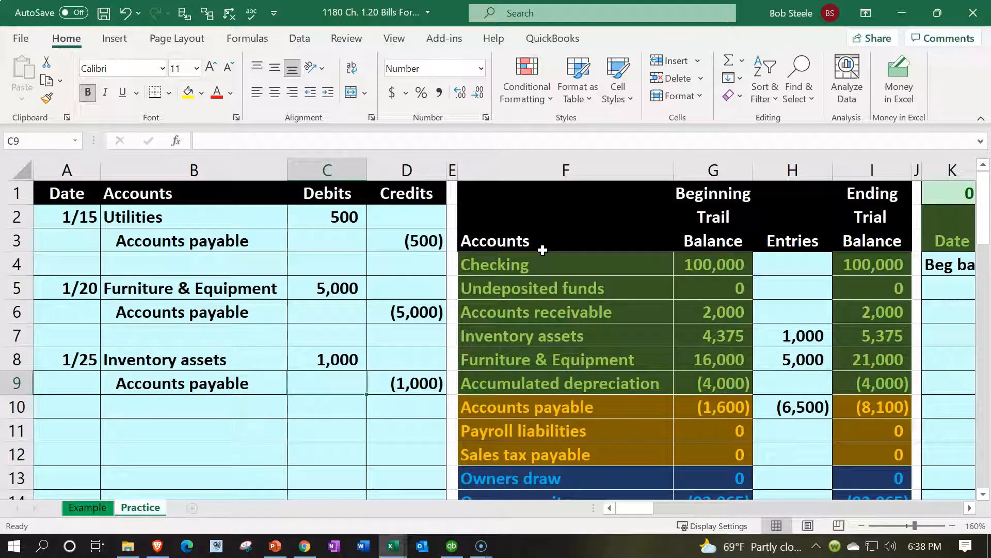
{"action": "key", "text": "Right"}
{"action": "key", "text": "Right"}
{"action": "key", "text": "Right"}
{"action": "key", "text": "Right"}
{"action": "key", "text": "Right"}
{"action": "key", "text": "Right"}
{"action": "key", "text": "Right"}
{"action": "key", "text": "Right"}
{"action": "key", "text": "Right"}
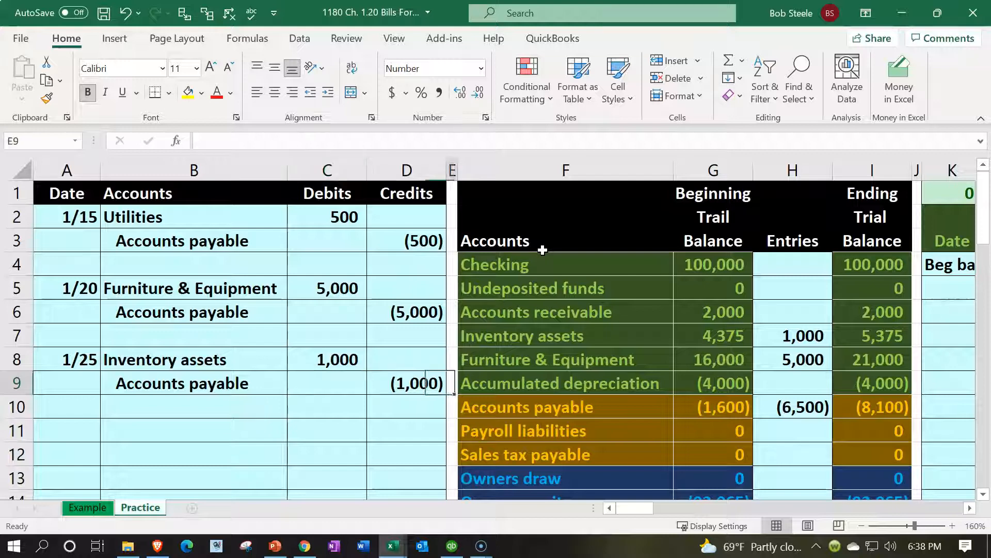
{"action": "key", "text": "Right"}
{"action": "key", "text": "Right"}
{"action": "key", "text": "Right"}
{"action": "key", "text": "Right"}
{"action": "key", "text": "Right"}
{"action": "key", "text": "Right"}
{"action": "key", "text": "Right"}
{"action": "key", "text": "Right"}
{"action": "key", "text": "Right"}
{"action": "key", "text": "Right"}
{"action": "key", "text": "Right"}
{"action": "key", "text": "Right"}
{"action": "key", "text": "Right"}
{"action": "key", "text": "Right"}
{"action": "key", "text": "Right"}
{"action": "key", "text": "Right"}
{"action": "key", "text": "Right"}
{"action": "key", "text": "Right"}
{"action": "key", "text": "Right"}
{"action": "key", "text": "Right"}
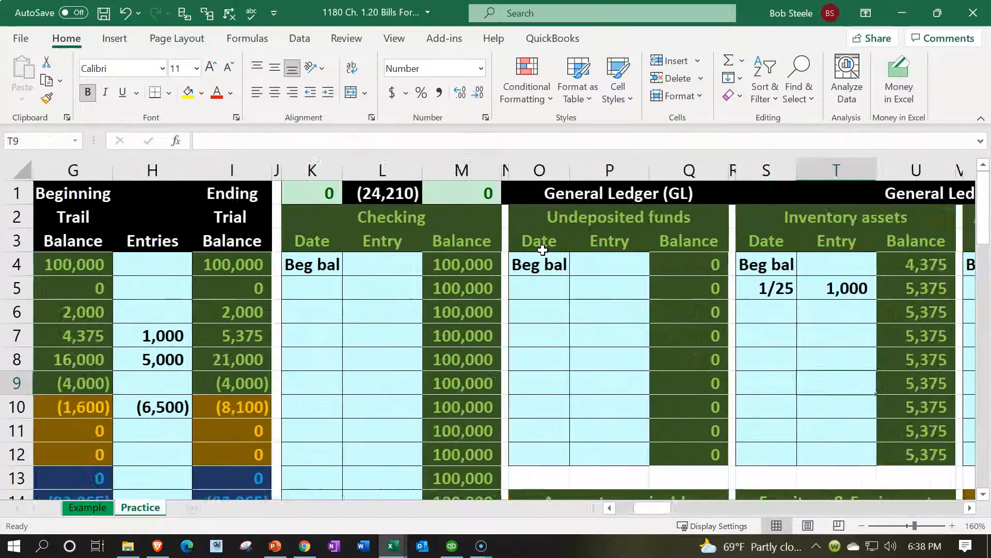
{"action": "key", "text": "Right"}
{"action": "key", "text": "Right"}
{"action": "key", "text": "Right"}
{"action": "key", "text": "Right"}
{"action": "key", "text": "Right"}
{"action": "key", "text": "Right"}
{"action": "key", "text": "Right"}
{"action": "key", "text": "Right"}
{"action": "key", "text": "Right"}
{"action": "key", "text": "Right"}
{"action": "key", "text": "Right"}
{"action": "key", "text": "Right"}
{"action": "key", "text": "Right"}
{"action": "key", "text": "Right"}
{"action": "key", "text": "Right"}
{"action": "key", "text": "Right"}
{"action": "key", "text": "Right"}
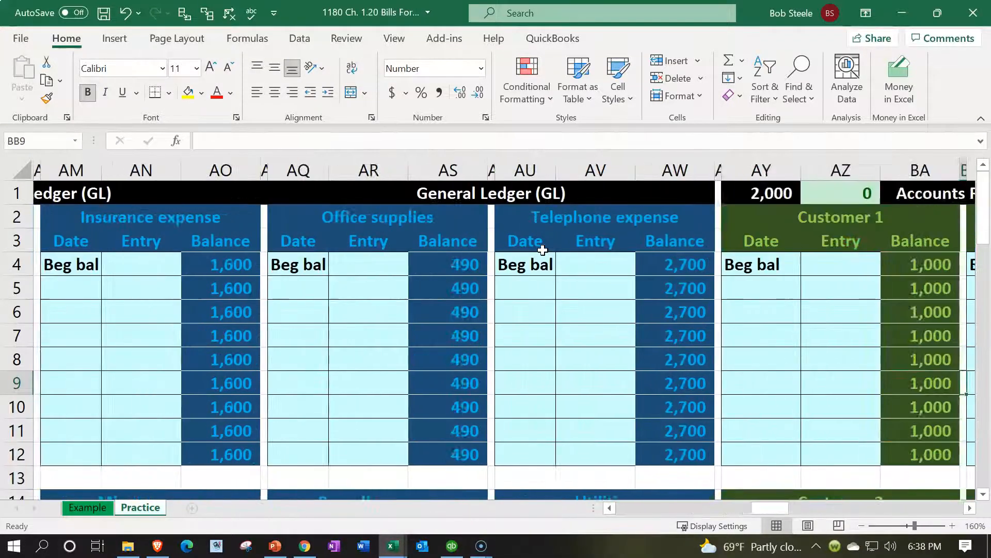
{"action": "key", "text": "Right"}
{"action": "key", "text": "Right"}
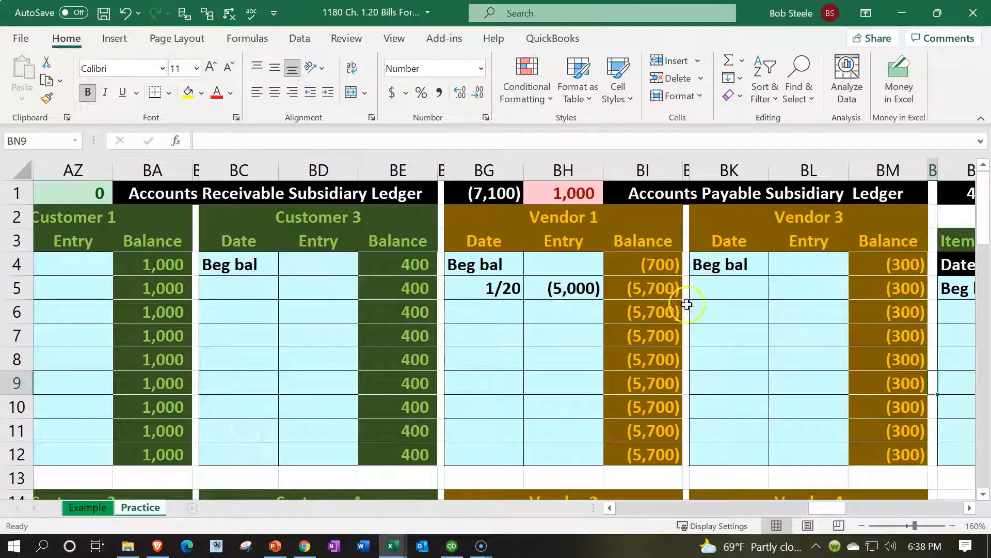
- Record Vendor 3's 1/25 entry in BK5, linking BL5 to the (1,000) credit in D9
{"action": "left_click", "coordinate": [708, 291]}
{"action": "type", "text": "1/25"}
{"action": "key", "text": "Tab"}
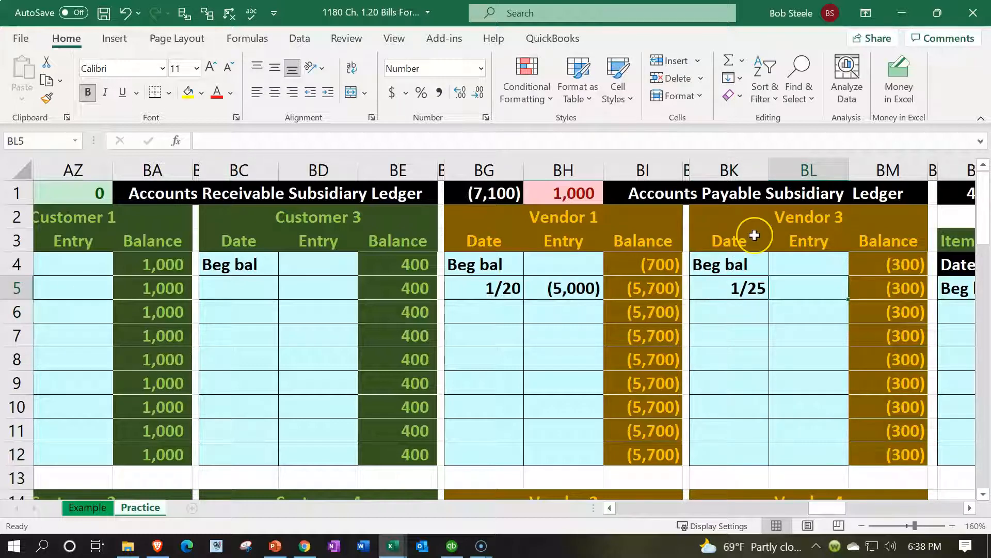
{"action": "type", "text": "="}
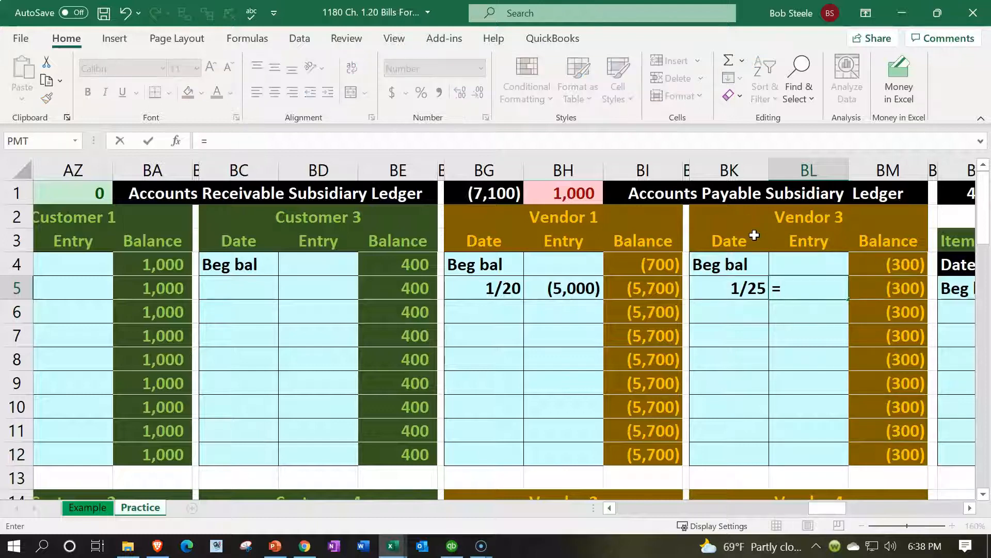
{"action": "key", "text": "Left"}
{"action": "key", "text": "Left"}
{"action": "key", "text": "Left"}
{"action": "key", "text": "Left"}
{"action": "key", "text": "Left"}
{"action": "key", "text": "Left"}
{"action": "key", "text": "Left"}
{"action": "key", "text": "Left"}
{"action": "key", "text": "Left"}
{"action": "key", "text": "Left"}
{"action": "key", "text": "Left"}
{"action": "key", "text": "Left"}
{"action": "key", "text": "Left"}
{"action": "key", "text": "Left"}
{"action": "key", "text": "Left"}
{"action": "key", "text": "Left"}
{"action": "key", "text": "Left"}
{"action": "key", "text": "Left"}
{"action": "key", "text": "Left"}
{"action": "key", "text": "Left"}
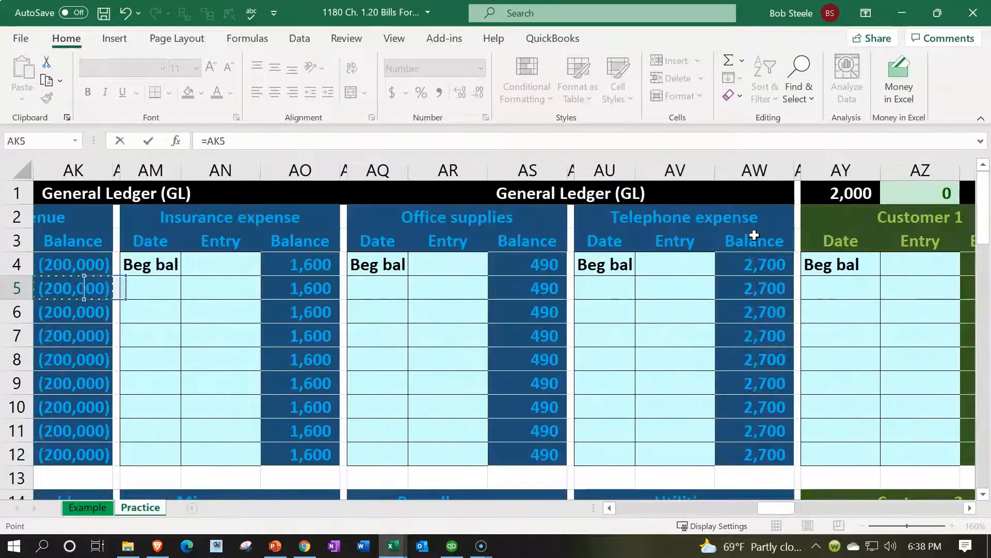
{"action": "key", "text": "Left"}
{"action": "key", "text": "Left"}
{"action": "key", "text": "Left"}
{"action": "key", "text": "Left"}
{"action": "key", "text": "Left"}
{"action": "key", "text": "Left"}
{"action": "key", "text": "Left"}
{"action": "key", "text": "Left"}
{"action": "key", "text": "Left"}
{"action": "key", "text": "Left"}
{"action": "key", "text": "Left"}
{"action": "key", "text": "Left"}
{"action": "key", "text": "Left"}
{"action": "key", "text": "Left"}
{"action": "key", "text": "Left"}
{"action": "key", "text": "Left"}
{"action": "key", "text": "Left"}
{"action": "key", "text": "Left"}
{"action": "key", "text": "Left"}
{"action": "key", "text": "Left"}
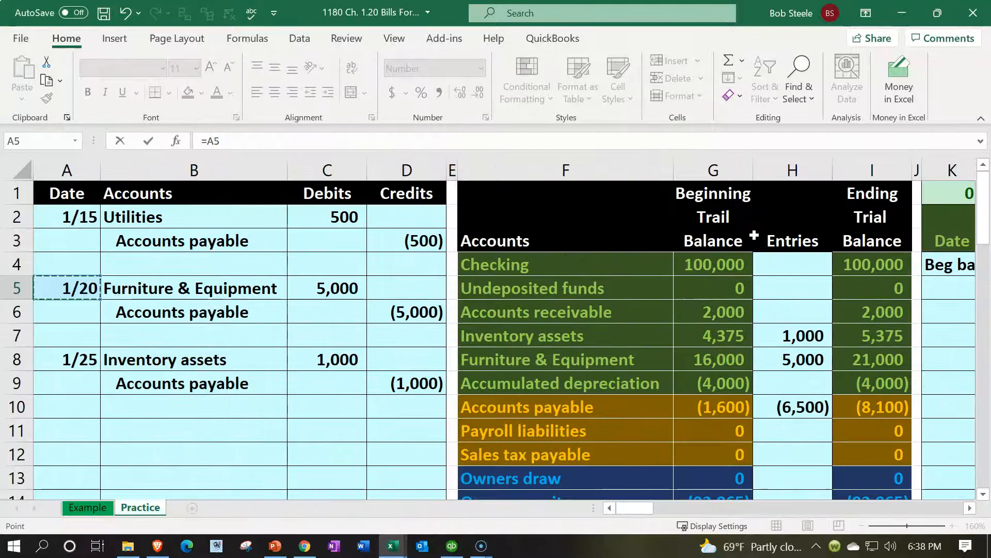
{"action": "key", "text": "Down"}
{"action": "key", "text": "Down"}
{"action": "key", "text": "Down"}
{"action": "key", "text": "Down"}
{"action": "key", "text": "Right"}
{"action": "key", "text": "Right"}
{"action": "key", "text": "Right"}
{"action": "key", "text": "Return"}
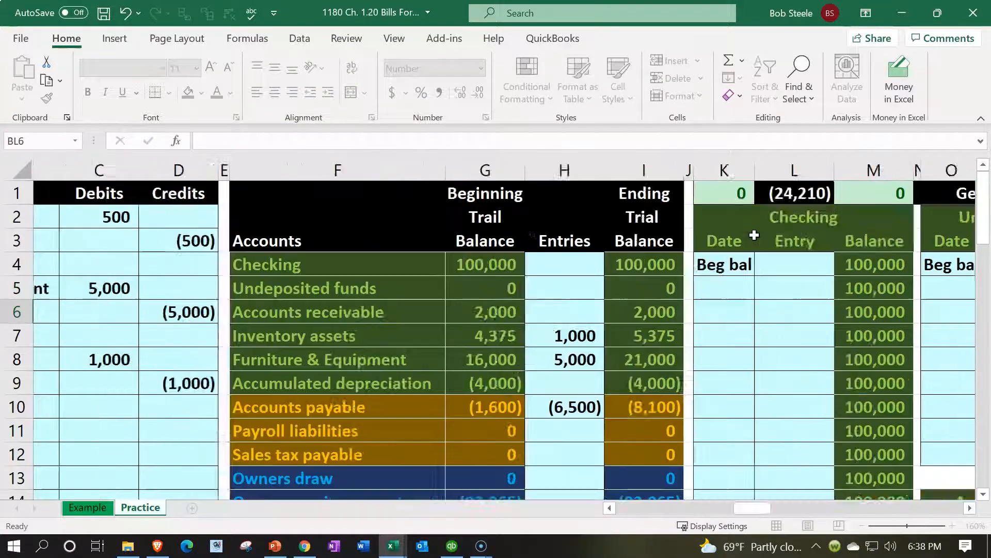
{"action": "key", "text": "Right"}
{"action": "key", "text": "Right"}
{"action": "key", "text": "Right"}
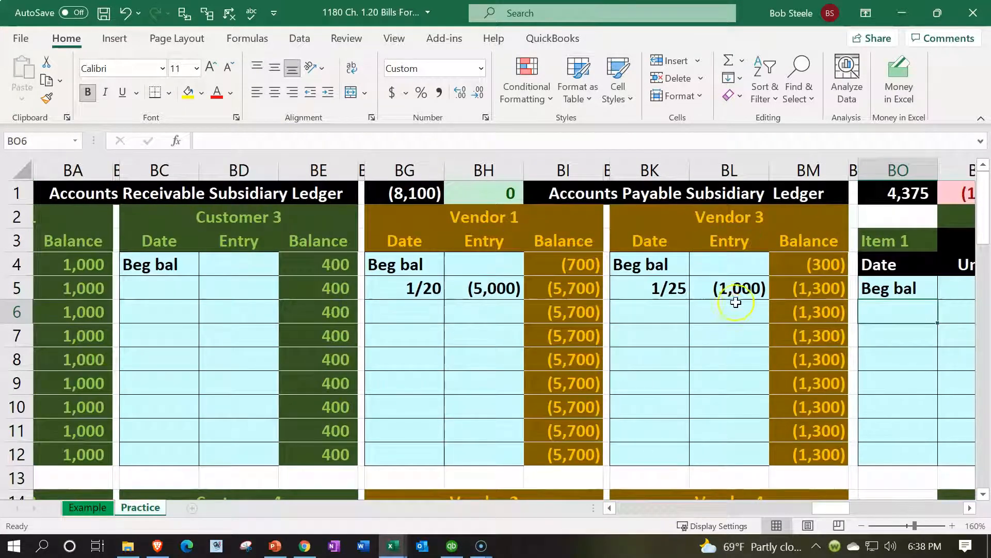
- Verify Vendor 3's entry formula and that its running balance reaches (1,300)
{"action": "double_click", "coordinate": [740, 288]}
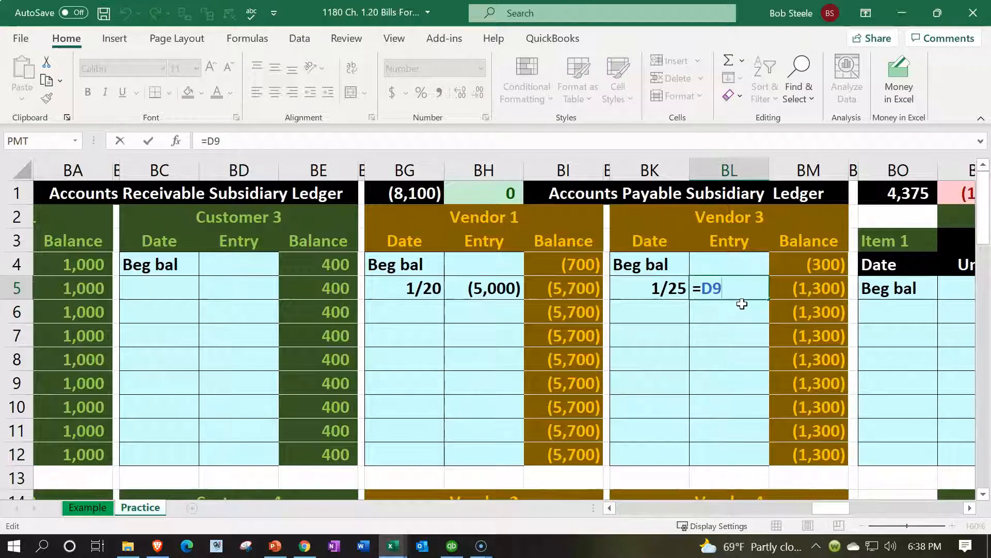
{"action": "key", "text": "Return"}
{"action": "key", "text": "Right"}
{"action": "key", "text": "Up"}
{"action": "key", "text": "Up"}
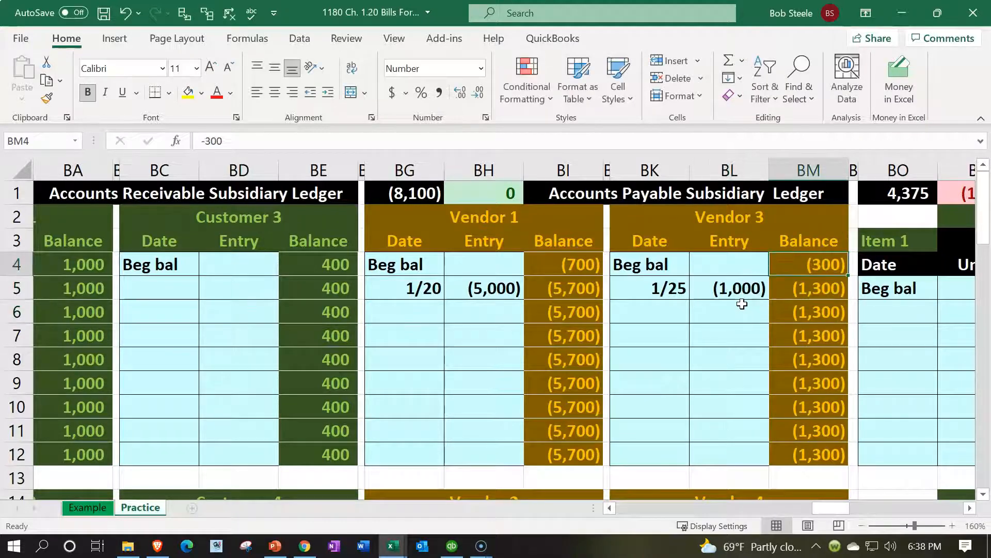
{"action": "key", "text": "Left"}
{"action": "key", "text": "Down"}
{"action": "key", "text": "Right"}
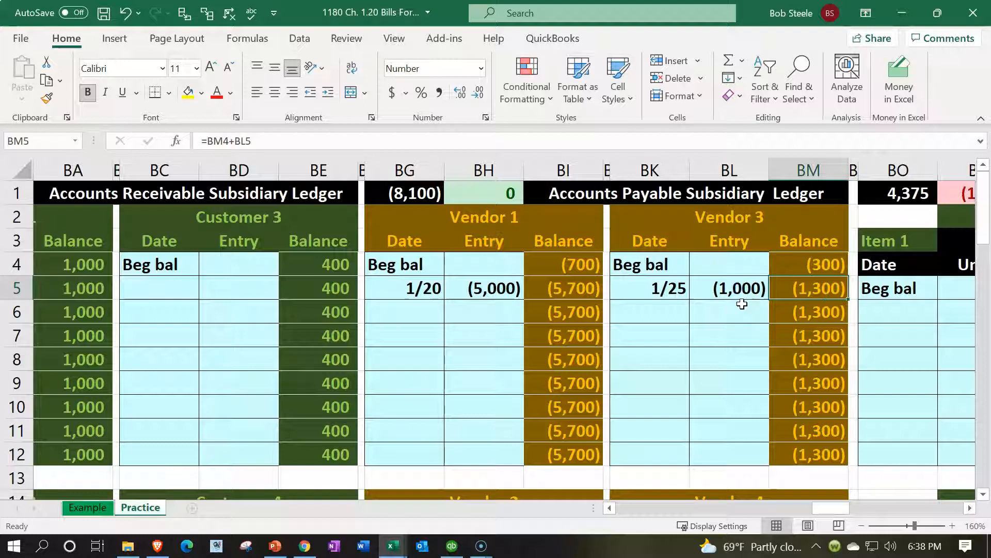
- Inspect the payable subsidiary ledger check figure and vendor total formulas, confirming a 0 difference
{"action": "double_click", "coordinate": [504, 193]}
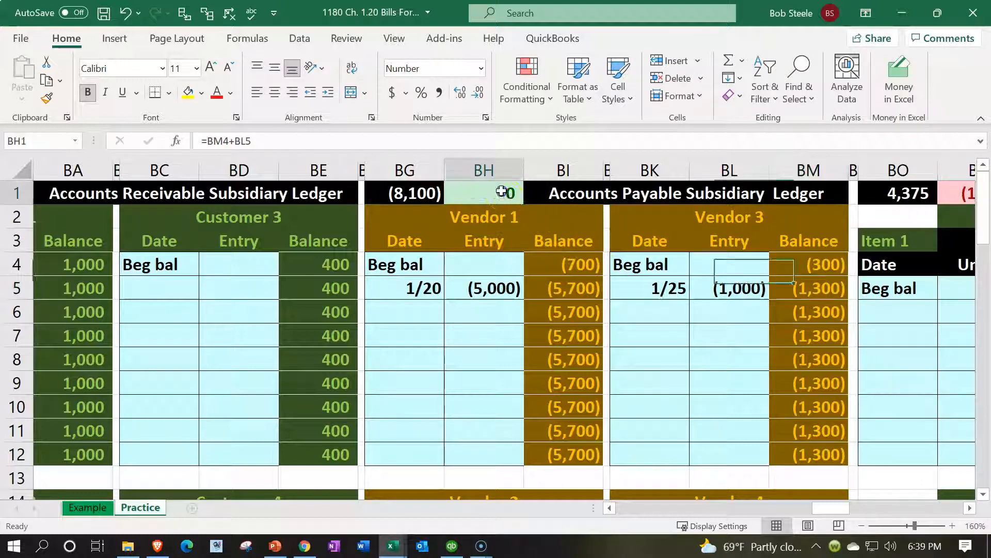
{"action": "scroll", "coordinate": [724, 361], "scroll_direction": "down", "scroll_amount": 2}
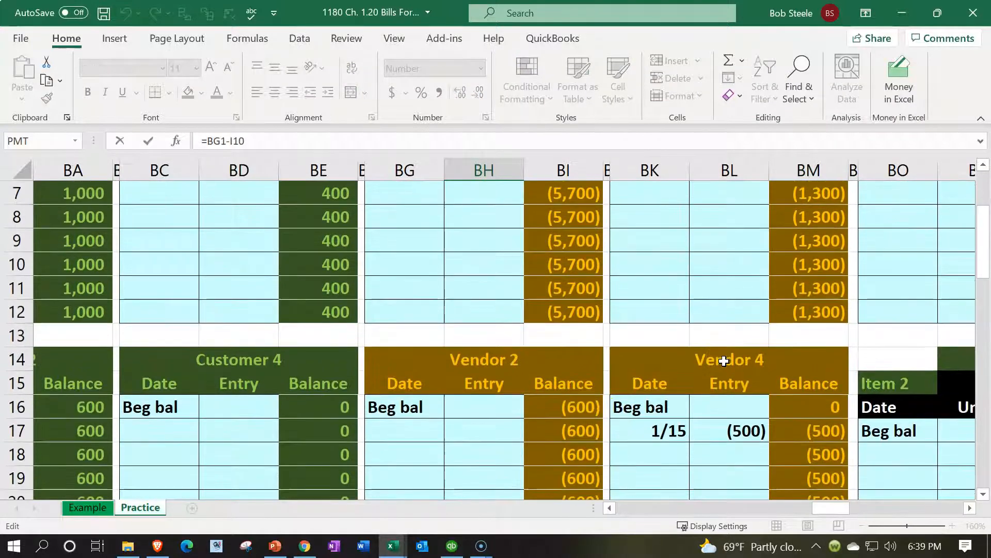
{"action": "scroll", "coordinate": [724, 361], "scroll_direction": "up", "scroll_amount": 2}
{"action": "key", "text": "Return"}
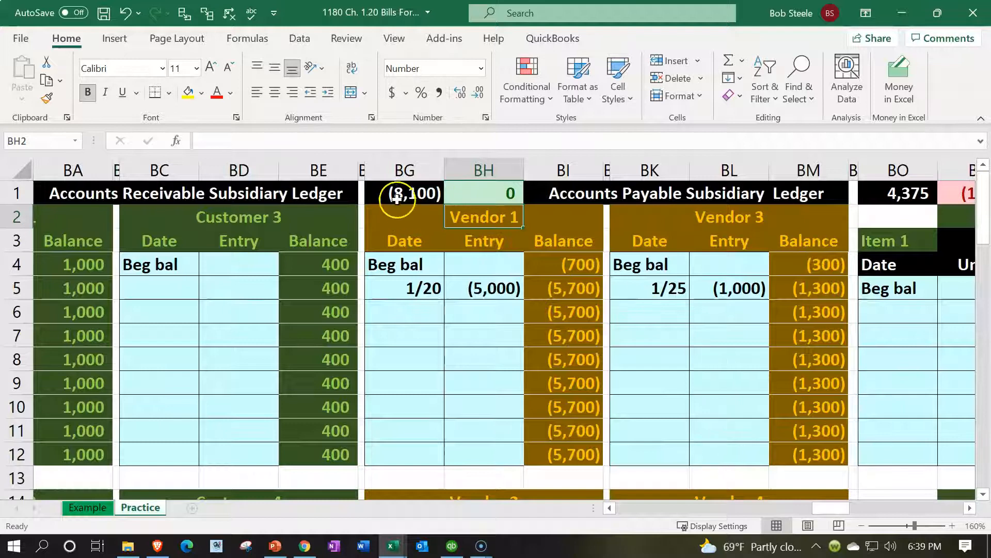
{"action": "double_click", "coordinate": [394, 194]}
{"action": "scroll", "coordinate": [675, 381], "scroll_direction": "down", "scroll_amount": 5}
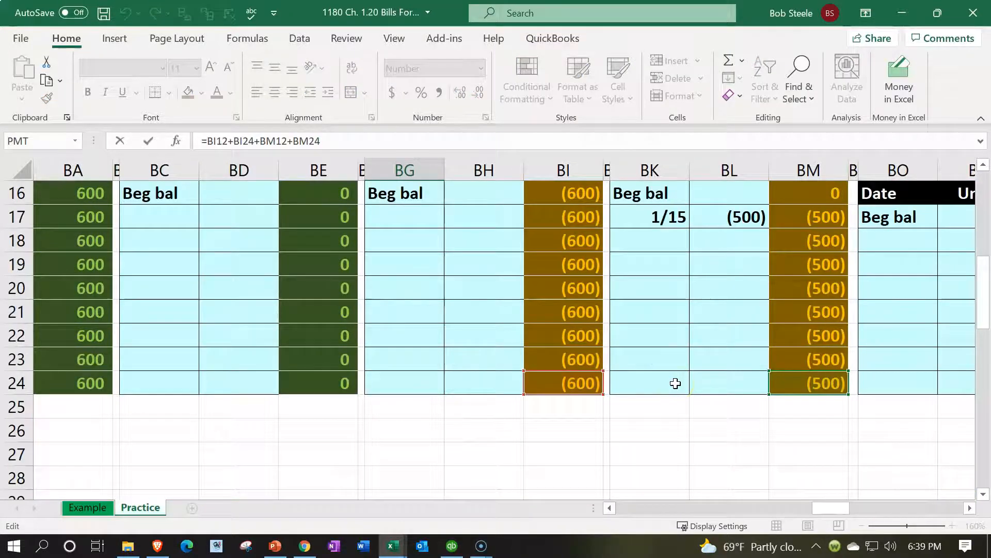
{"action": "key", "text": "Return"}
{"action": "scroll", "coordinate": [675, 384], "scroll_direction": "up", "scroll_amount": 1}
{"action": "left_click", "coordinate": [487, 195]}
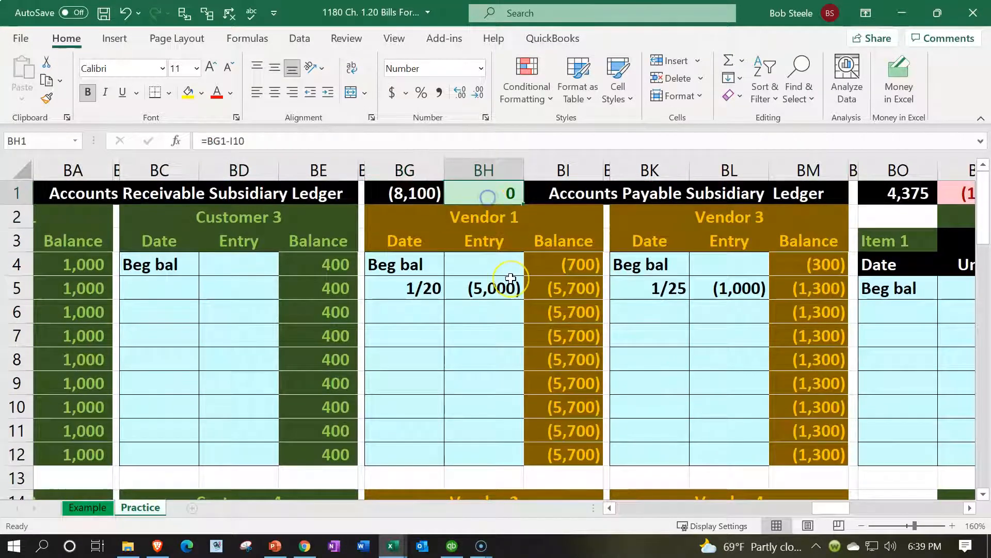
{"action": "key", "text": "Left"}
{"action": "key", "text": "Left"}
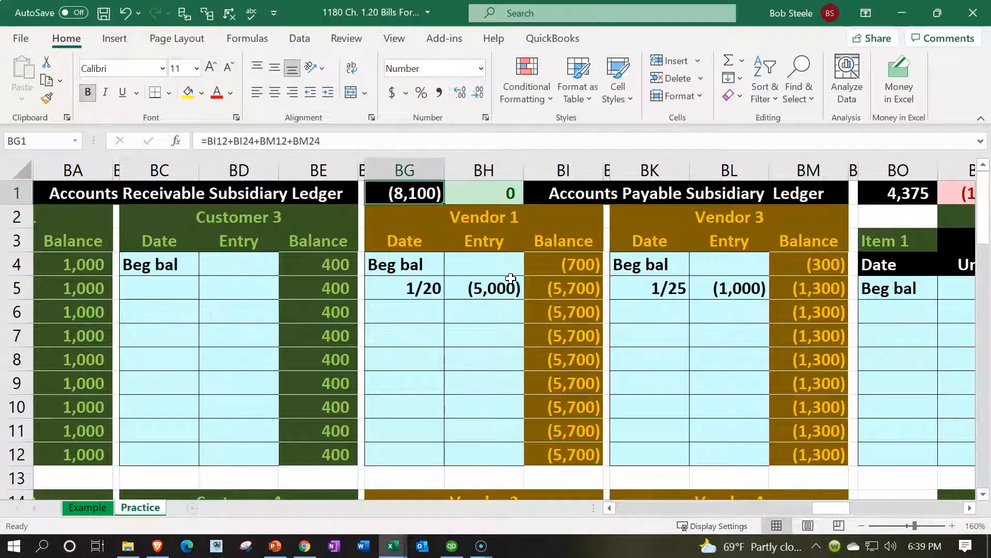
{"action": "key", "text": "Left"}
{"action": "key", "text": "Left"}
{"action": "key", "text": "Left"}
{"action": "key", "text": "Left"}
{"action": "key", "text": "Left"}
{"action": "key", "text": "Left"}
{"action": "key", "text": "Left"}
{"action": "key", "text": "Left"}
{"action": "key", "text": "Left"}
{"action": "key", "text": "Left"}
{"action": "key", "text": "Left"}
{"action": "key", "text": "Left"}
{"action": "key", "text": "Left"}
{"action": "key", "text": "Left"}
{"action": "key", "text": "Left"}
{"action": "key", "text": "Left"}
{"action": "key", "text": "Left"}
{"action": "key", "text": "Left"}
{"action": "key", "text": "Left"}
{"action": "key", "text": "Left"}
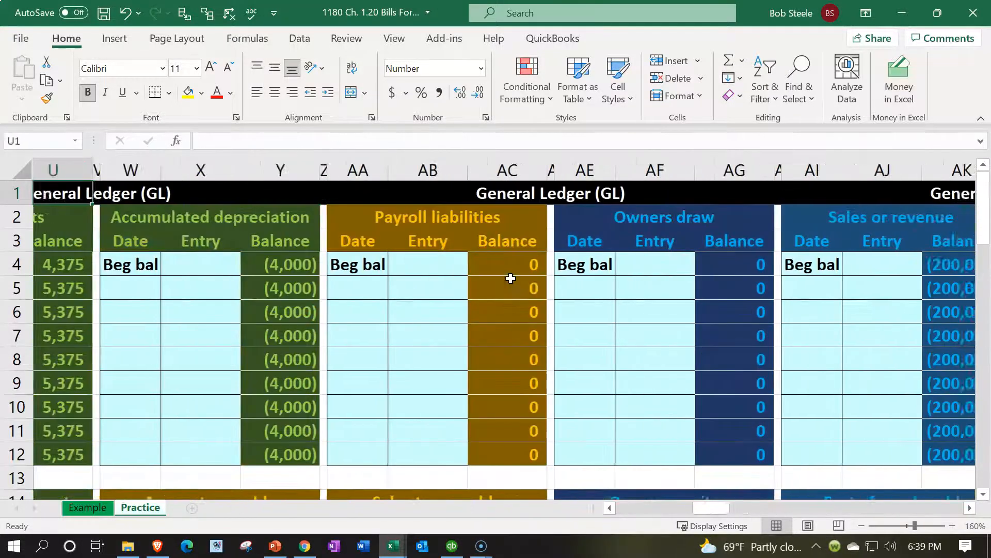
{"action": "key", "text": "Left"}
{"action": "key", "text": "Left"}
{"action": "key", "text": "Left"}
{"action": "key", "text": "Left"}
{"action": "key", "text": "Left"}
{"action": "key", "text": "Left"}
{"action": "key", "text": "Left"}
{"action": "key", "text": "Left"}
{"action": "key", "text": "Left"}
{"action": "key", "text": "Left"}
{"action": "key", "text": "Left"}
{"action": "key", "text": "Left"}
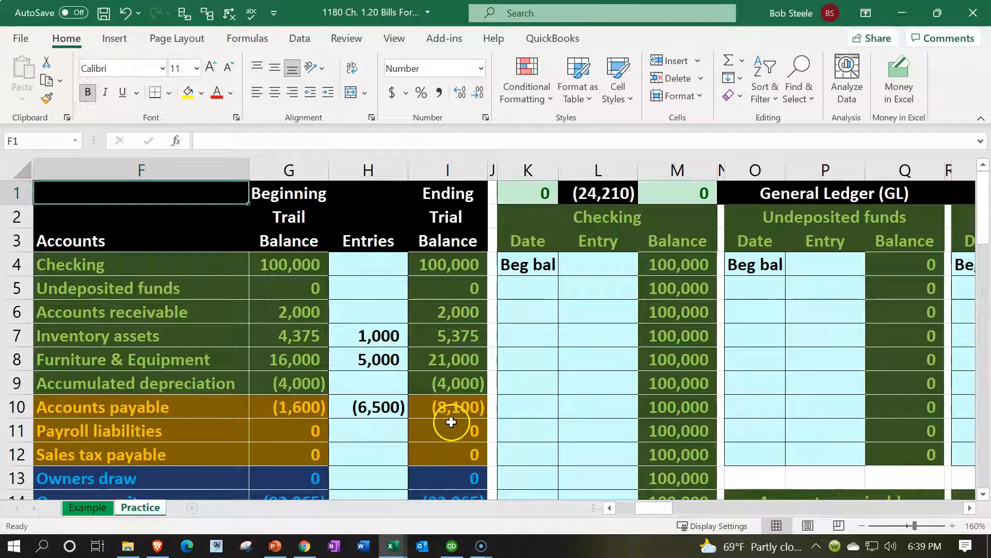
- Check the trial balance ending balances for Accounts payable, Accounts receivable and Inventory assets
{"action": "left_click", "coordinate": [456, 404]}
{"action": "key", "text": "Left"}
{"action": "key", "text": "Left"}
{"action": "key", "text": "Left"}
{"action": "key", "text": "Left"}
{"action": "key", "text": "Left"}
{"action": "key", "text": "Left"}
{"action": "key", "text": "Left"}
{"action": "key", "text": "Left"}
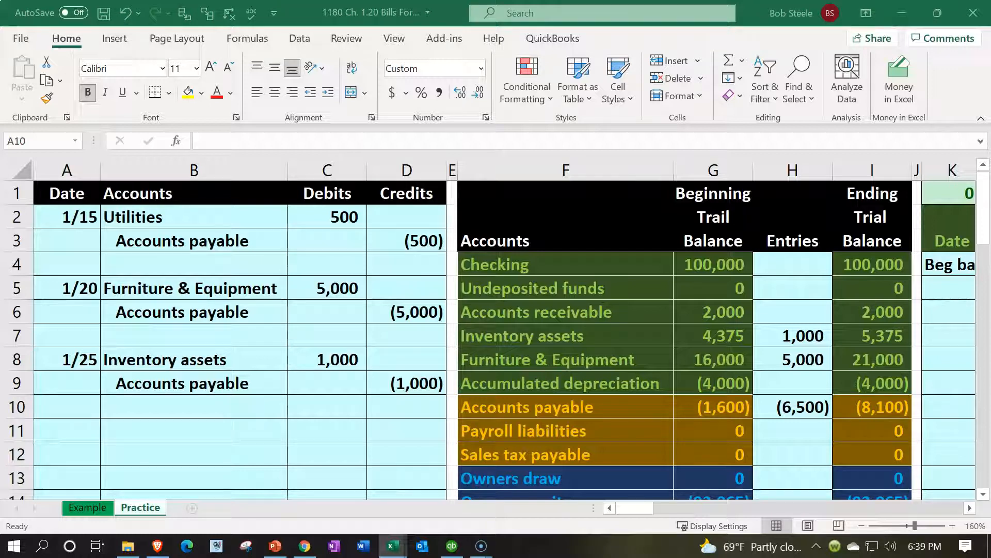
{"action": "left_click", "coordinate": [855, 309]}
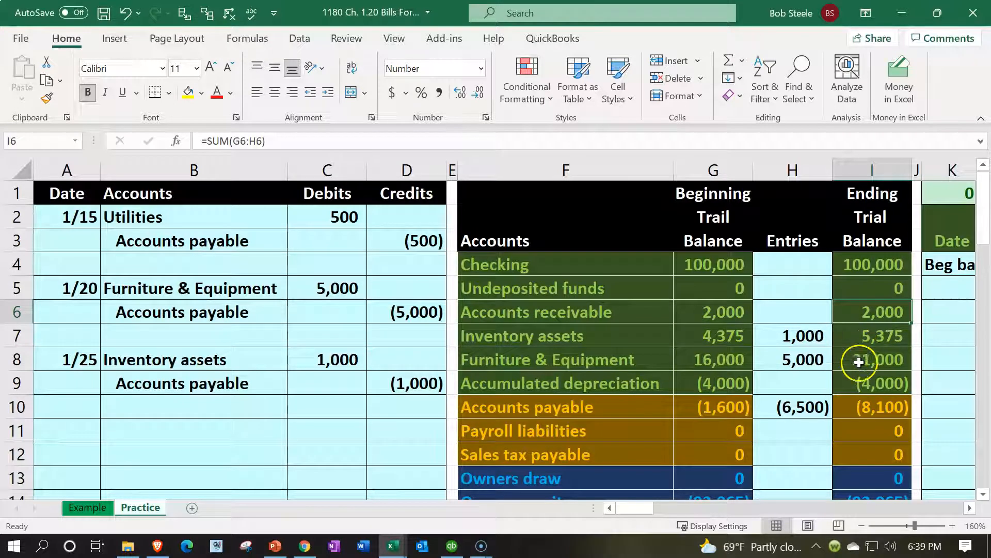
{"action": "left_click", "coordinate": [873, 339]}
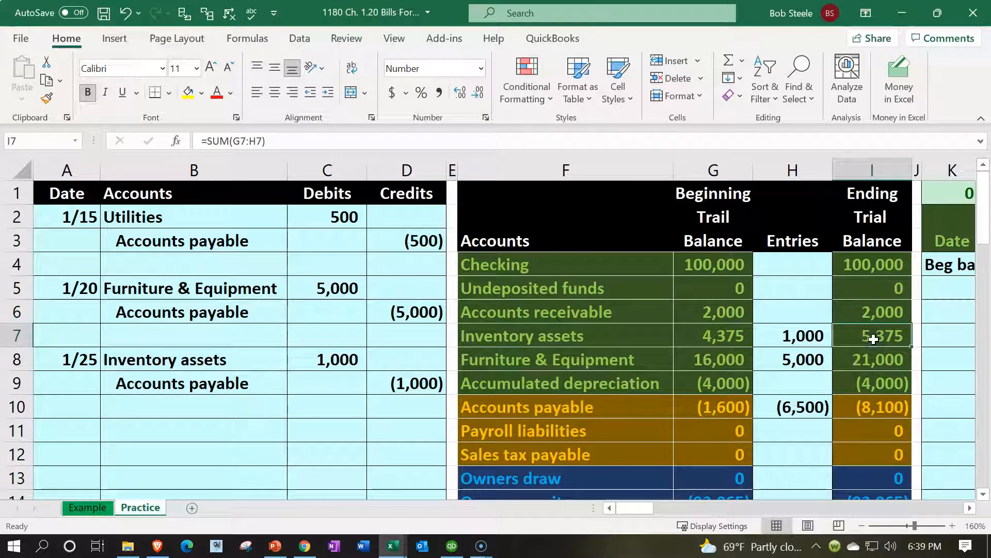
{"action": "left_click", "coordinate": [413, 244]}
{"action": "key", "text": "Right"}
{"action": "key", "text": "Right"}
{"action": "key", "text": "Right"}
{"action": "key", "text": "Right"}
{"action": "key", "text": "Right"}
{"action": "key", "text": "Right"}
{"action": "key", "text": "Right"}
{"action": "key", "text": "Right"}
{"action": "key", "text": "Right"}
{"action": "key", "text": "Right"}
{"action": "key", "text": "Right"}
{"action": "key", "text": "Right"}
{"action": "key", "text": "Right"}
{"action": "key", "text": "Right"}
{"action": "key", "text": "Right"}
{"action": "key", "text": "Right"}
{"action": "key", "text": "Right"}
{"action": "key", "text": "Right"}
{"action": "key", "text": "Right"}
{"action": "key", "text": "Right"}
{"action": "key", "text": "Right"}
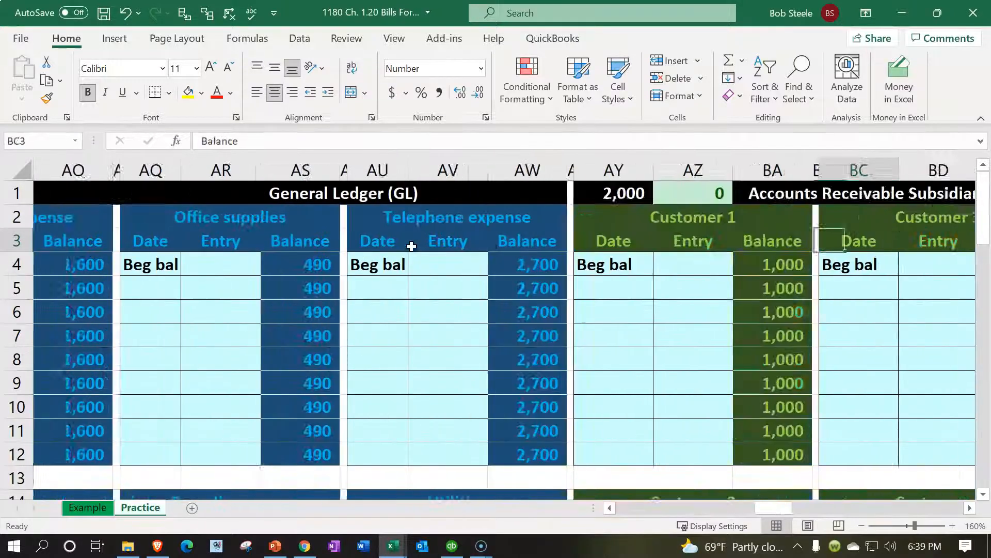
- Enter the 1/25 purchase date in the Item 1 inventory subsidiary ledger
{"action": "key", "text": "Right"}
{"action": "key", "text": "Right"}
{"action": "key", "text": "Right"}
{"action": "key", "text": "Right"}
{"action": "key", "text": "Right"}
{"action": "key", "text": "Right"}
{"action": "key", "text": "Right"}
{"action": "key", "text": "Right"}
{"action": "key", "text": "Right"}
{"action": "key", "text": "Right"}
{"action": "key", "text": "Right"}
{"action": "key", "text": "Right"}
{"action": "key", "text": "Right"}
{"action": "key", "text": "Right"}
{"action": "key", "text": "Right"}
{"action": "key", "text": "Right"}
{"action": "key", "text": "Right"}
{"action": "key", "text": "Right"}
{"action": "key", "text": "Right"}
{"action": "key", "text": "Right"}
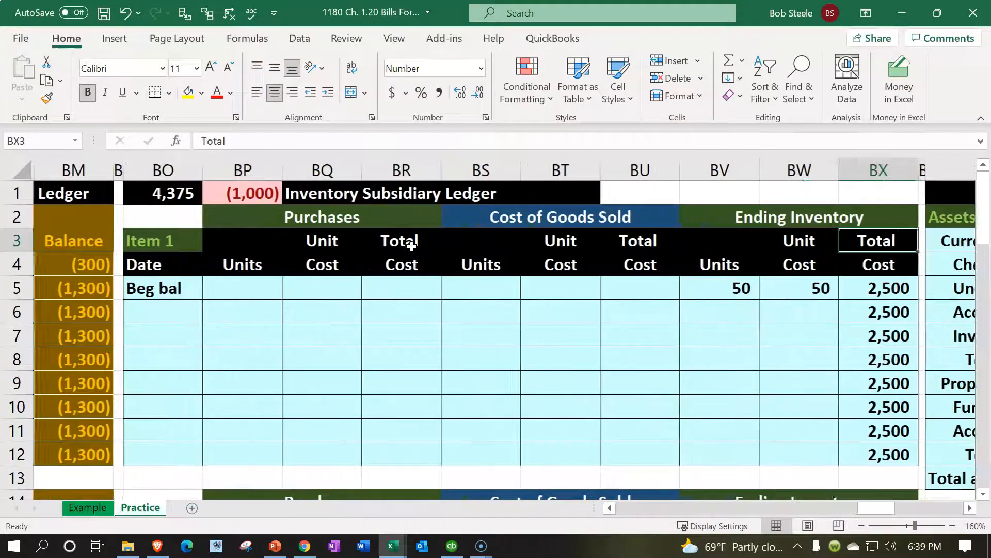
{"action": "key", "text": "Left"}
{"action": "key", "text": "Left"}
{"action": "key", "text": "Left"}
{"action": "key", "text": "Left"}
{"action": "key", "text": "Left"}
{"action": "key", "text": "Left"}
{"action": "key", "text": "Left"}
{"action": "key", "text": "Left"}
{"action": "key", "text": "Left"}
{"action": "key", "text": "Up"}
{"action": "key", "text": "Up"}
{"action": "key", "text": "Right"}
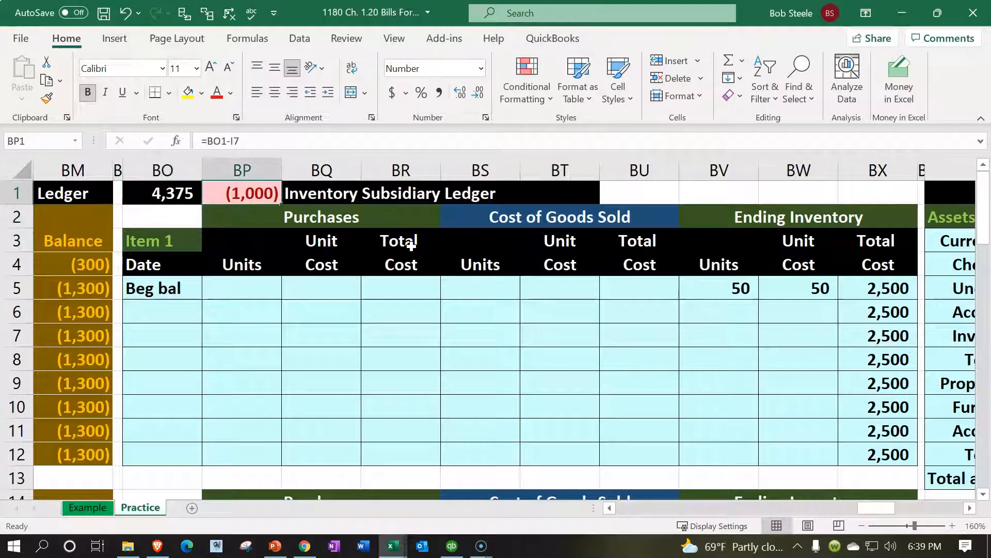
{"action": "key", "text": "Down"}
{"action": "key", "text": "Down"}
{"action": "key", "text": "Down"}
{"action": "key", "text": "Down"}
{"action": "key", "text": "Down"}
{"action": "key", "text": "Left"}
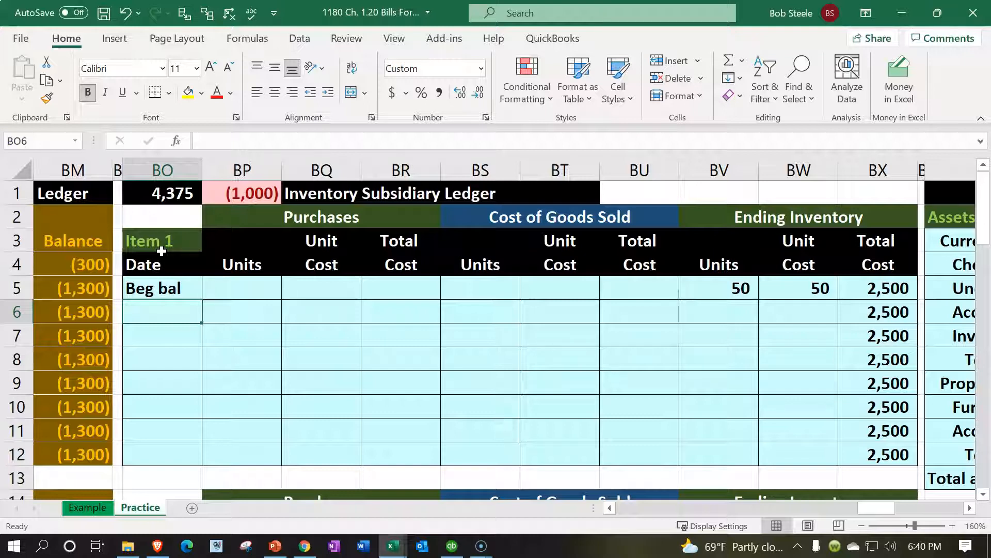
{"action": "type", "text": "1/25"}
{"action": "key", "text": "Return"}
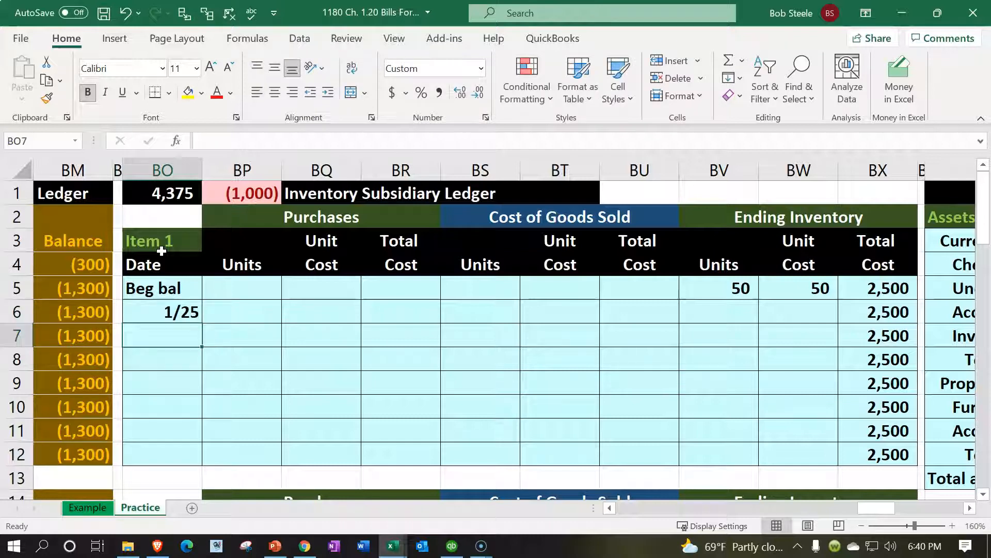
{"action": "key", "text": "Up"}
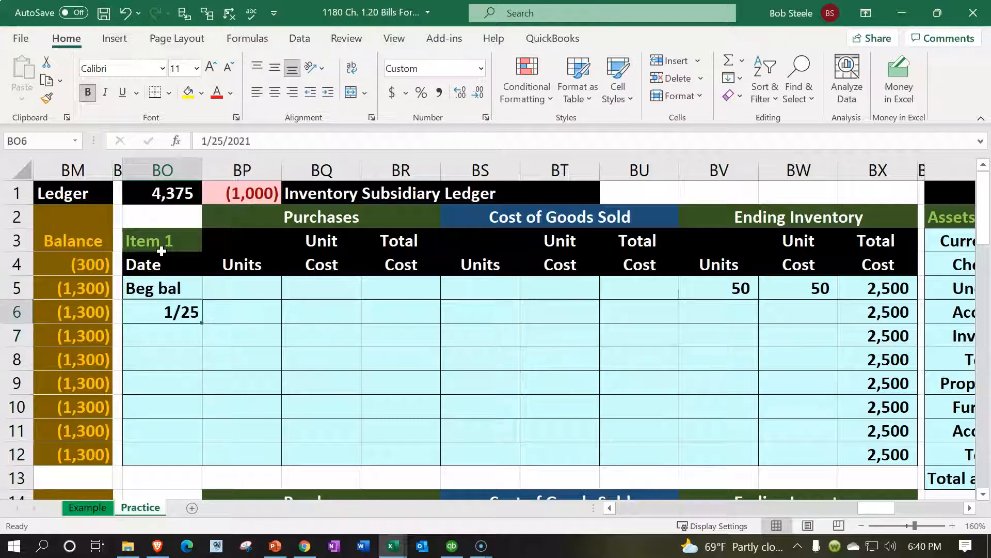
- Record 20 units at 50 each, with a =BP6*BQ6 total cost of 1,000
{"action": "key", "text": "Right"}
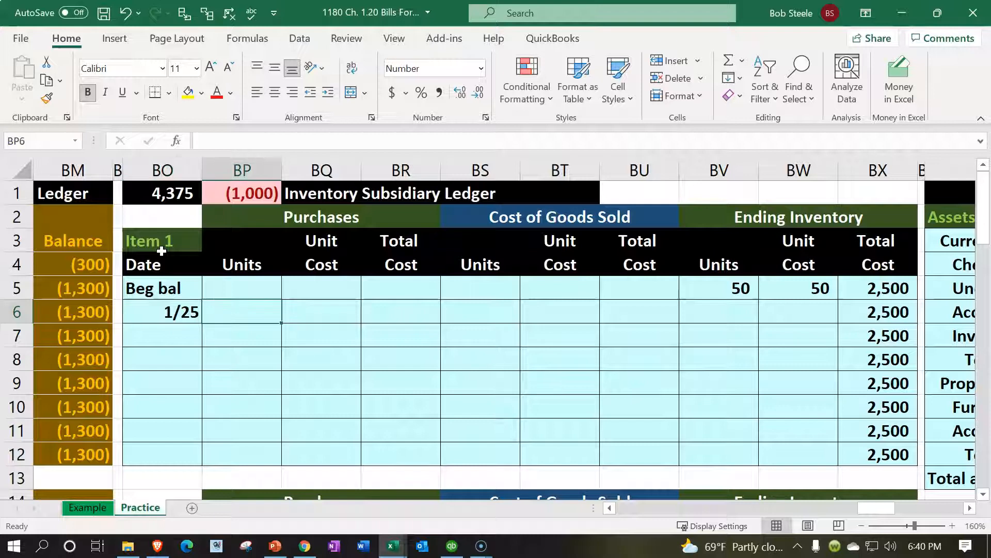
{"action": "type", "text": "20"}
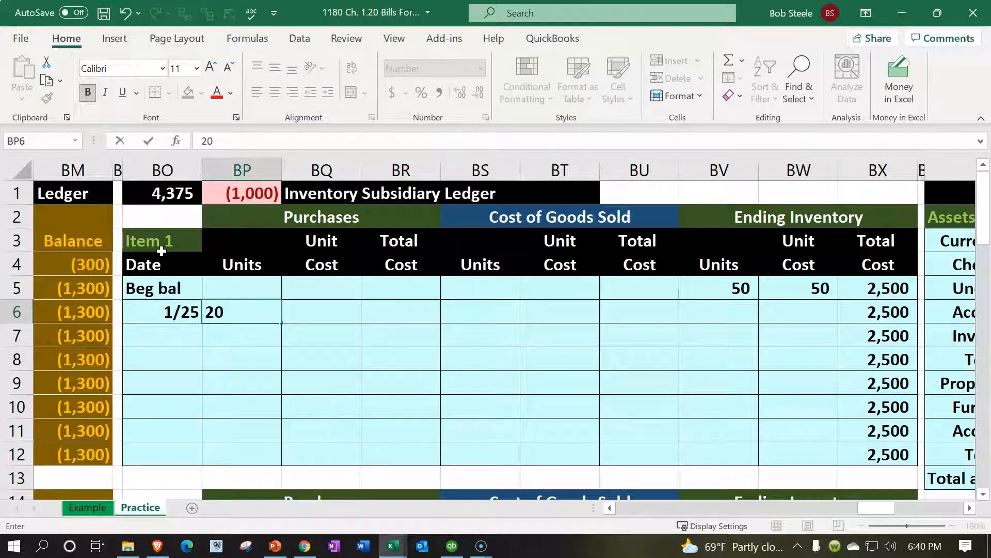
{"action": "key", "text": "Right"}
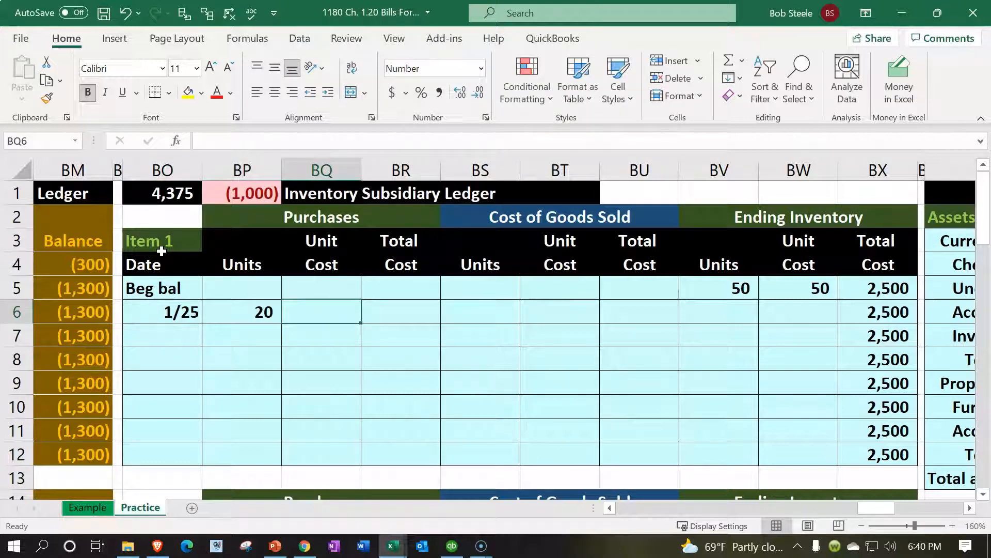
{"action": "type", "text": "50"}
{"action": "key", "text": "Right"}
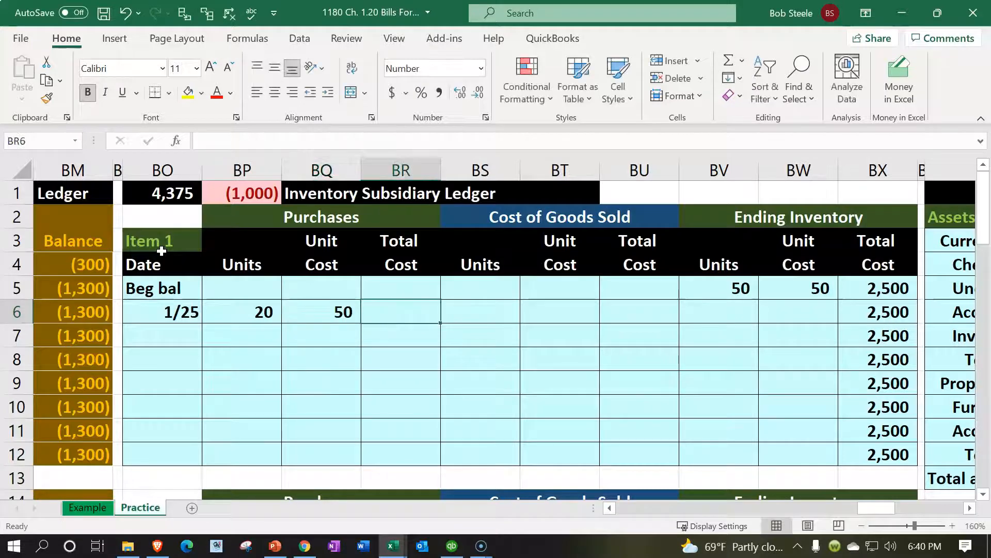
{"action": "type", "text": "="}
{"action": "key", "text": "Left"}
{"action": "key", "text": "Left"}
{"action": "type", "text": "*"}
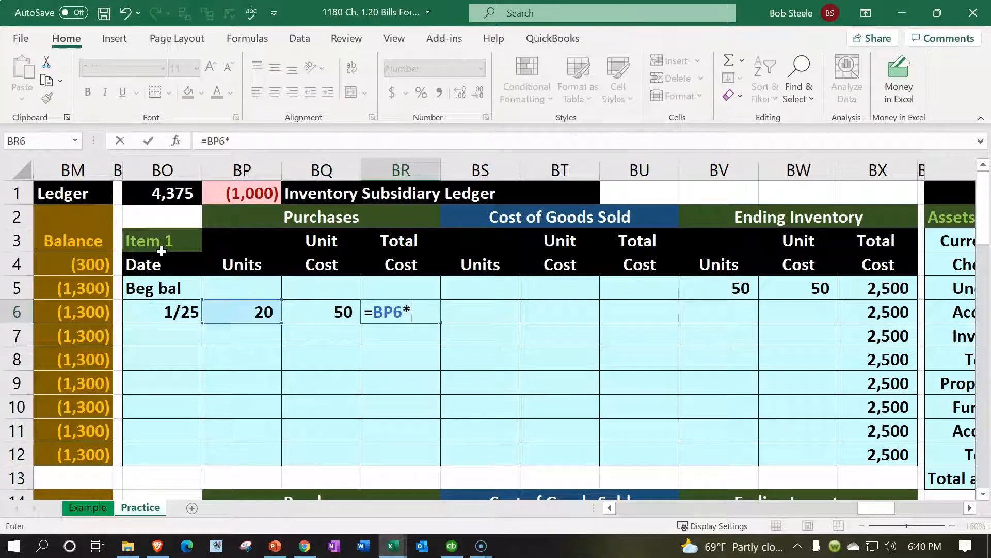
{"action": "key", "text": "Left"}
{"action": "key", "text": "Right"}
{"action": "key", "text": "Right"}
{"action": "key", "text": "Right"}
{"action": "key", "text": "Right"}
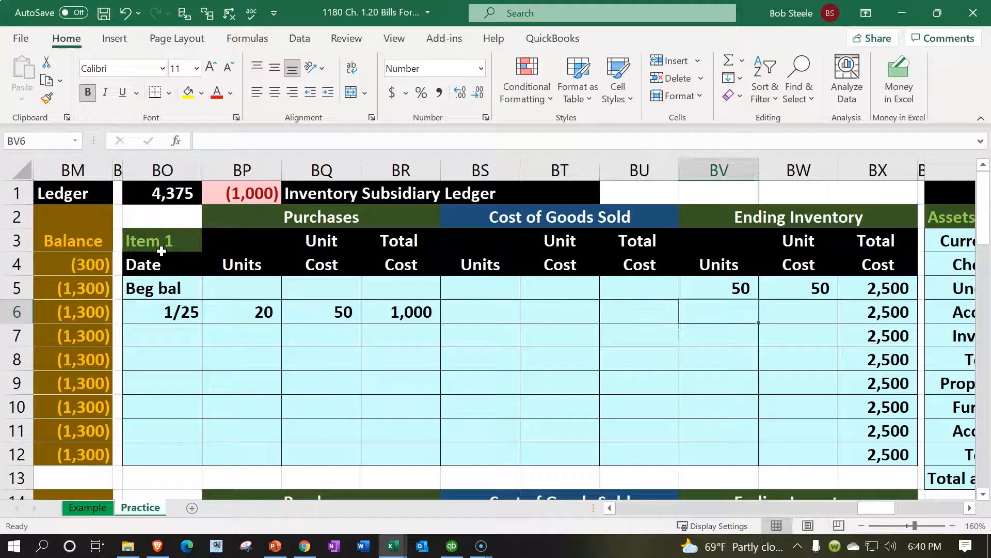
- Link the new ending inventory layer to the purchase: =BP6 units, =BQ6 cost, =BV6*BW6 total
{"action": "type", "text": "="}
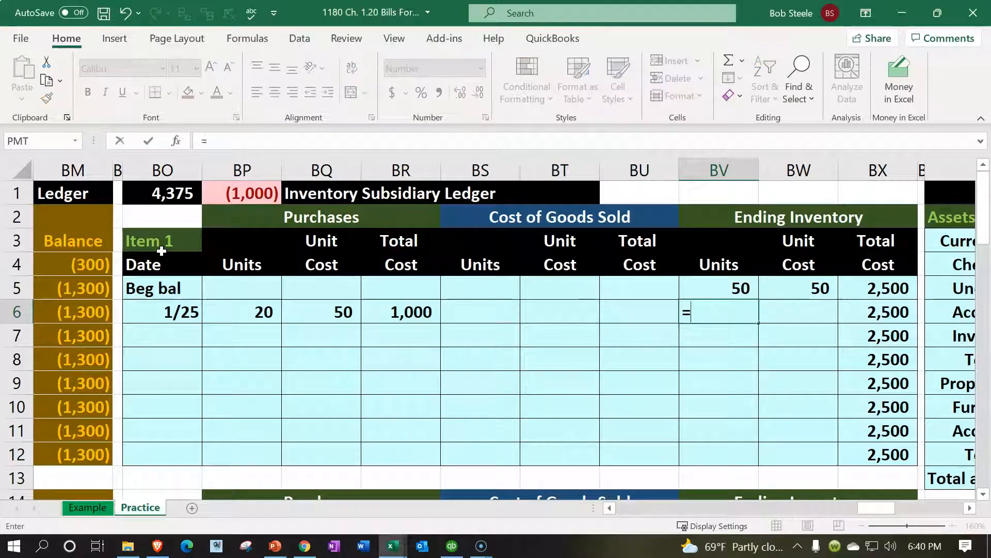
{"action": "key", "text": "Left"}
{"action": "key", "text": "Left"}
{"action": "key", "text": "Left"}
{"action": "key", "text": "Left"}
{"action": "key", "text": "Left"}
{"action": "key", "text": "Left"}
{"action": "key", "text": "Tab"}
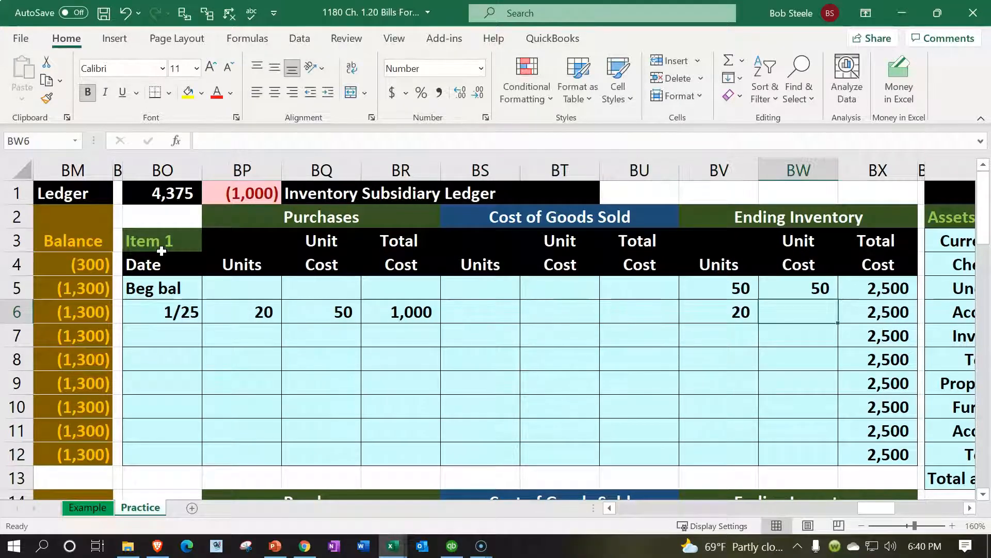
{"action": "type", "text": "="}
{"action": "key", "text": "Left"}
{"action": "key", "text": "Left"}
{"action": "key", "text": "Left"}
{"action": "key", "text": "Left"}
{"action": "key", "text": "Left"}
{"action": "key", "text": "Left"}
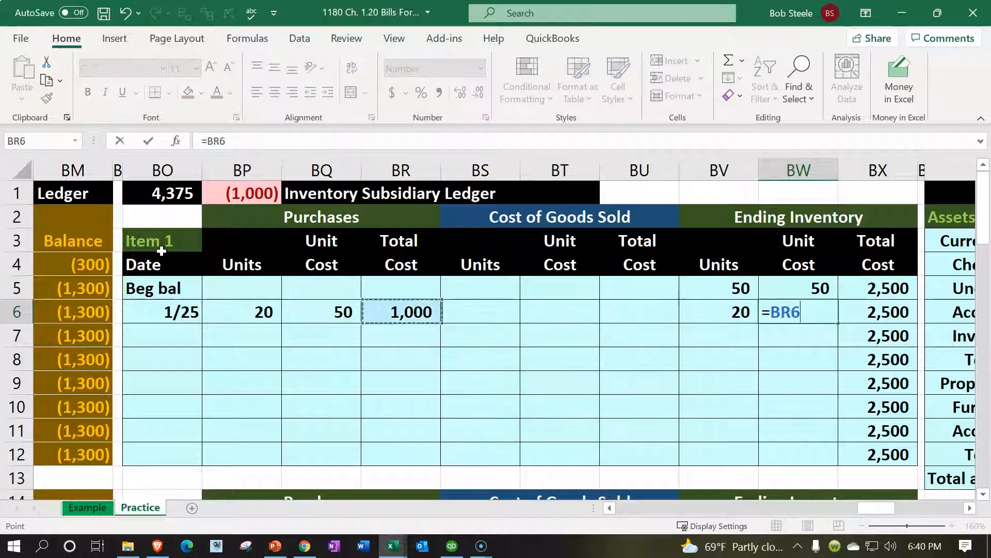
{"action": "key", "text": "Tab"}
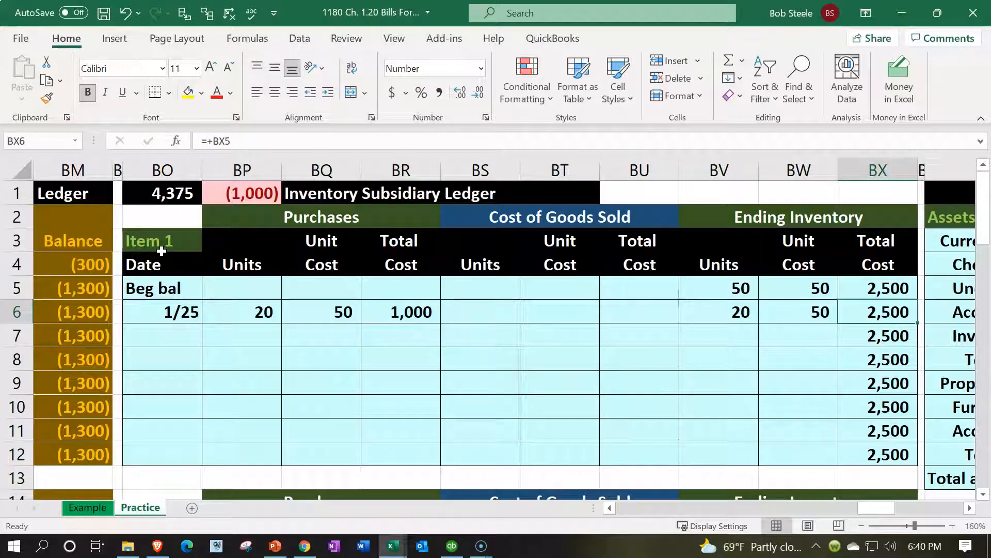
{"action": "type", "text": "="}
{"action": "key", "text": "Left"}
{"action": "key", "text": "Left"}
{"action": "type", "text": "*"}
{"action": "key", "text": "Left"}
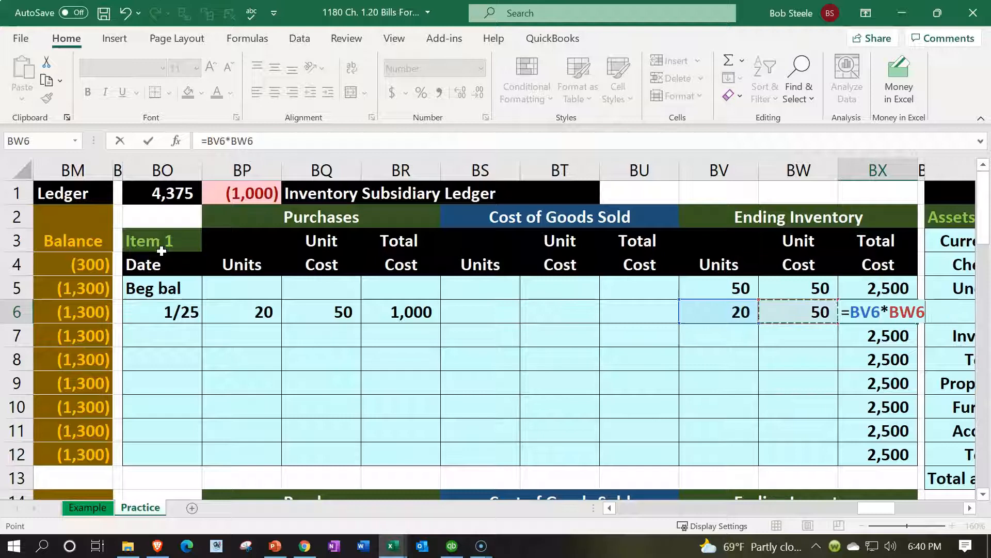
{"action": "key", "text": "Return"}
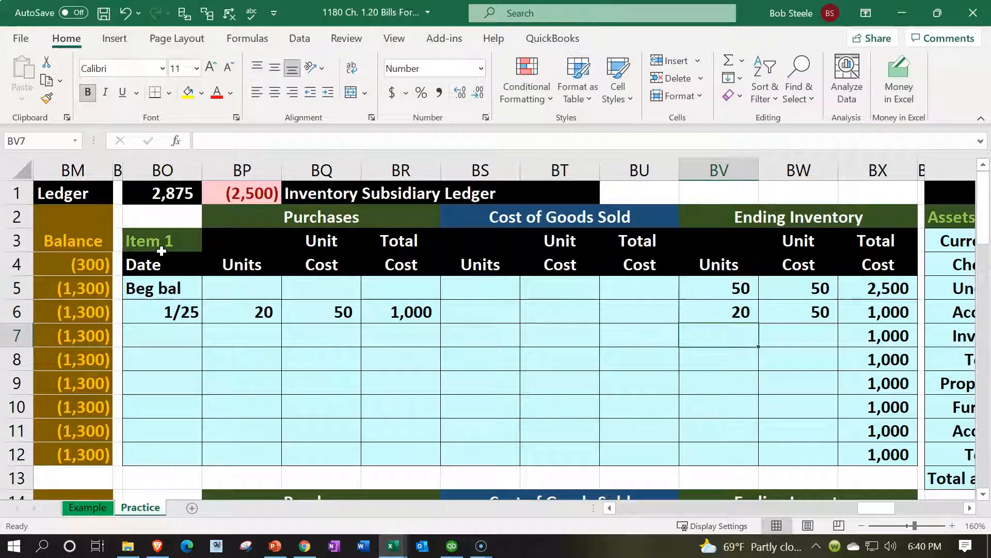
- Underline the 20 units and total ending units to 70 with =SUM(BV5:BV6)
{"action": "left_click", "coordinate": [714, 312]}
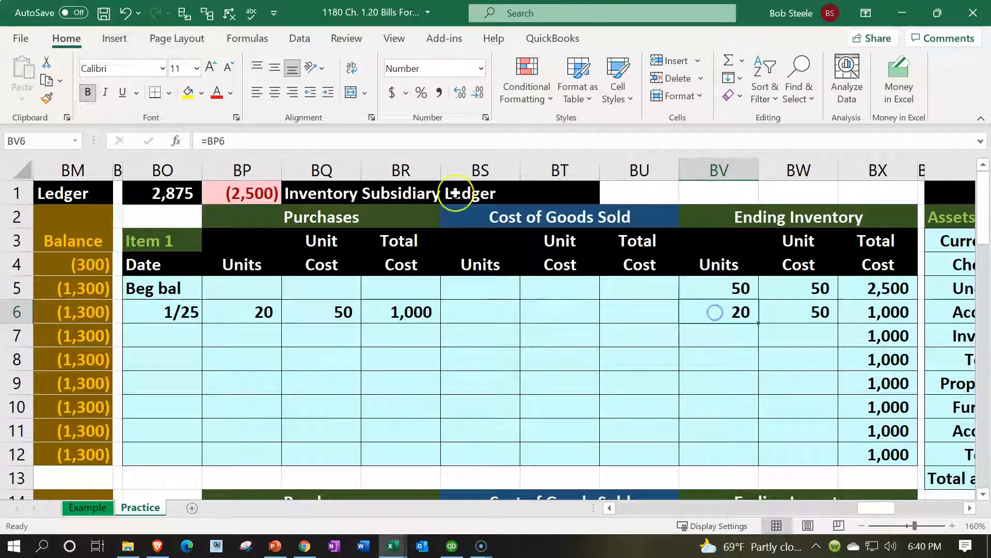
{"action": "left_click", "coordinate": [123, 92]}
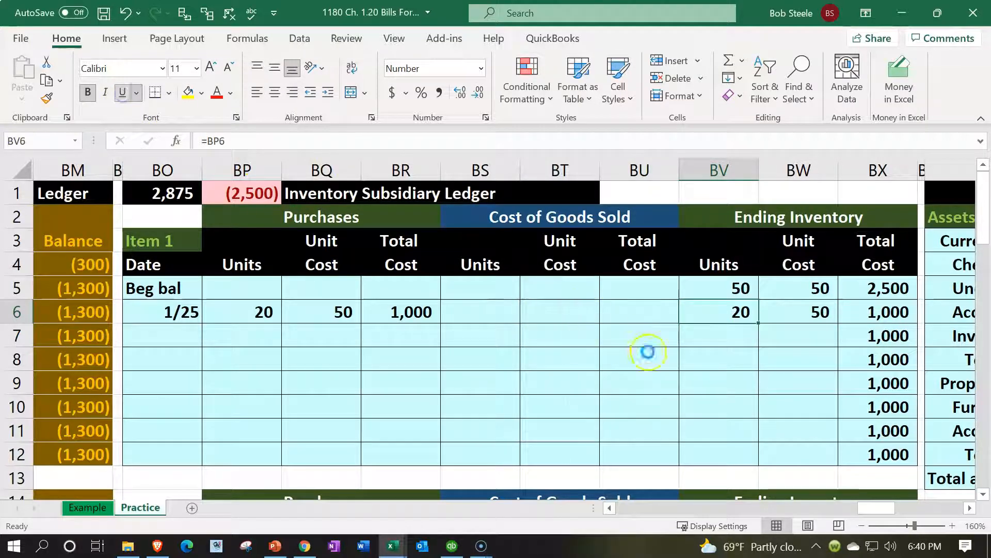
{"action": "left_click", "coordinate": [729, 335]}
{"action": "type", "text": "=sum("}
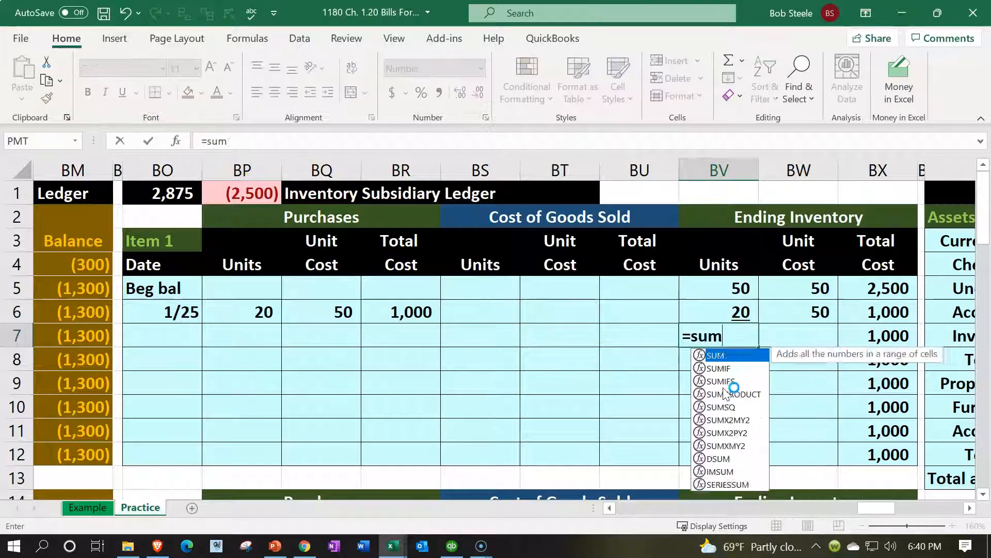
{"action": "key", "text": "Up"}
{"action": "key", "text": "shift+Up"}
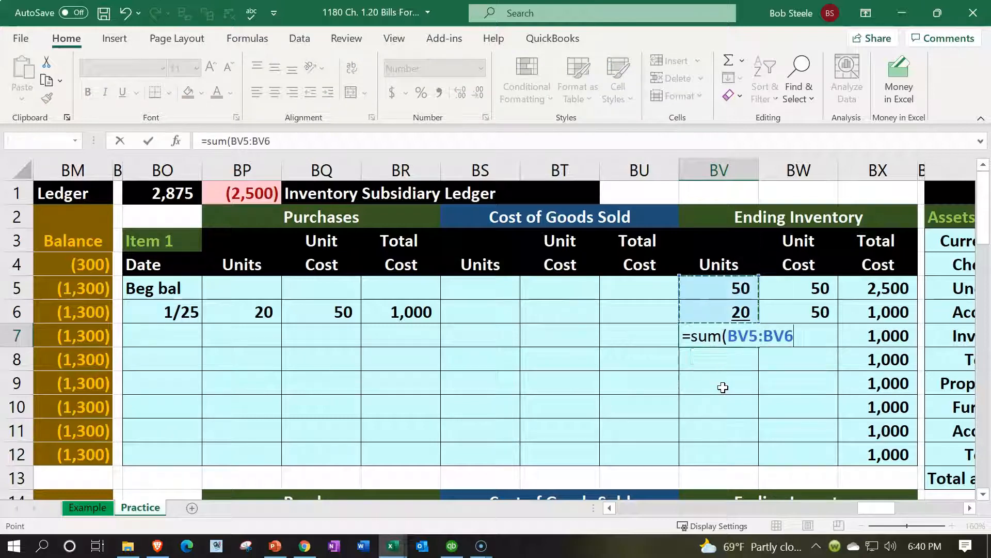
{"action": "key", "text": "Return"}
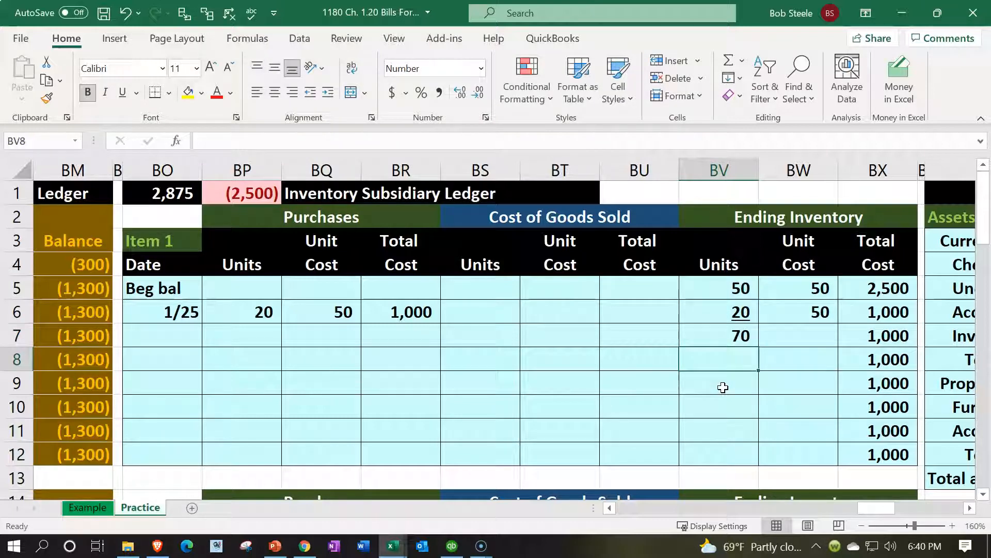
{"action": "key", "text": "Right"}
{"action": "key", "text": "Right"}
{"action": "key", "text": "Up"}
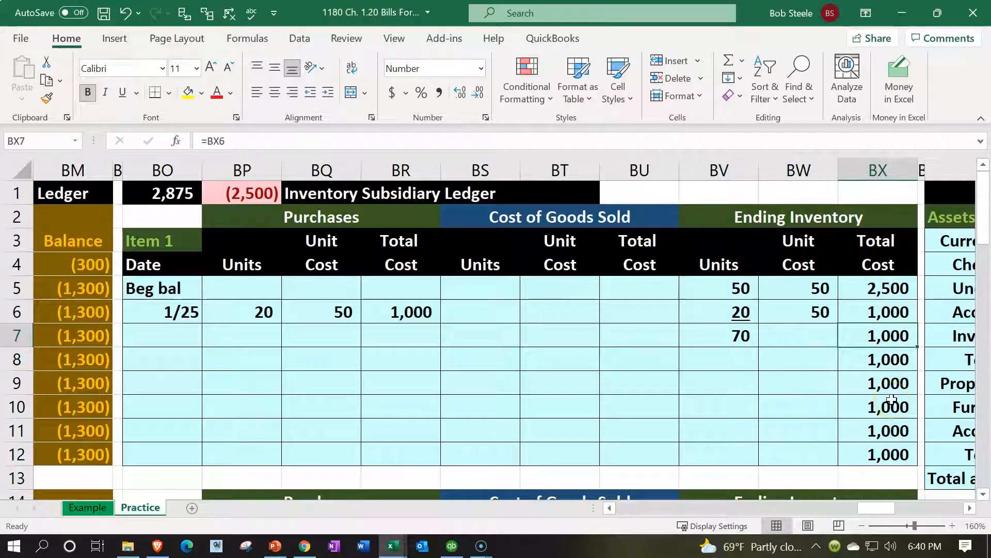
- Sum the beginning and 1/25 layer costs in BX7 to 3,500
{"action": "type", "text": "=sum("}
{"action": "key", "text": "Up"}
{"action": "key", "text": "shift+Up"}
{"action": "key", "text": "Return"}
{"action": "key", "text": "Up"}
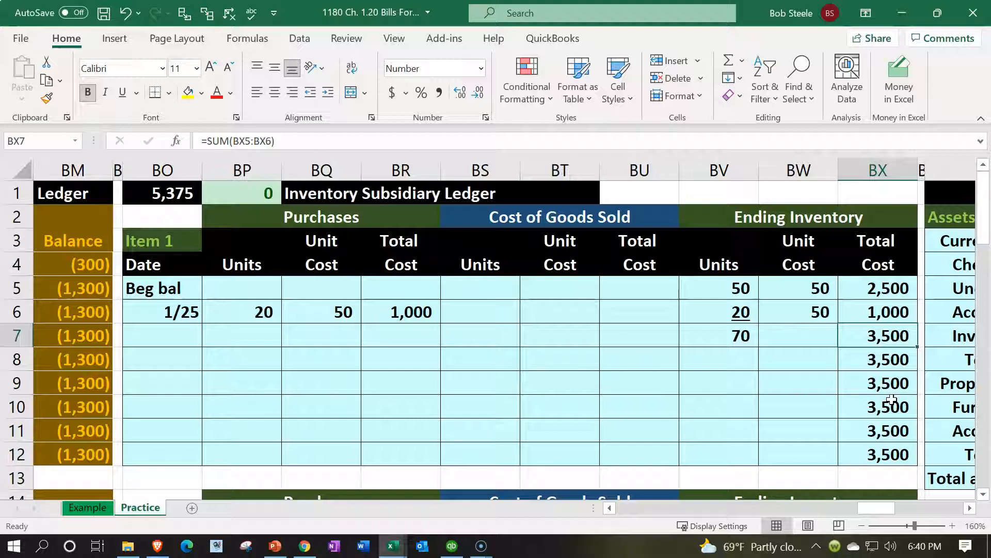
{"action": "key", "text": "Left"}
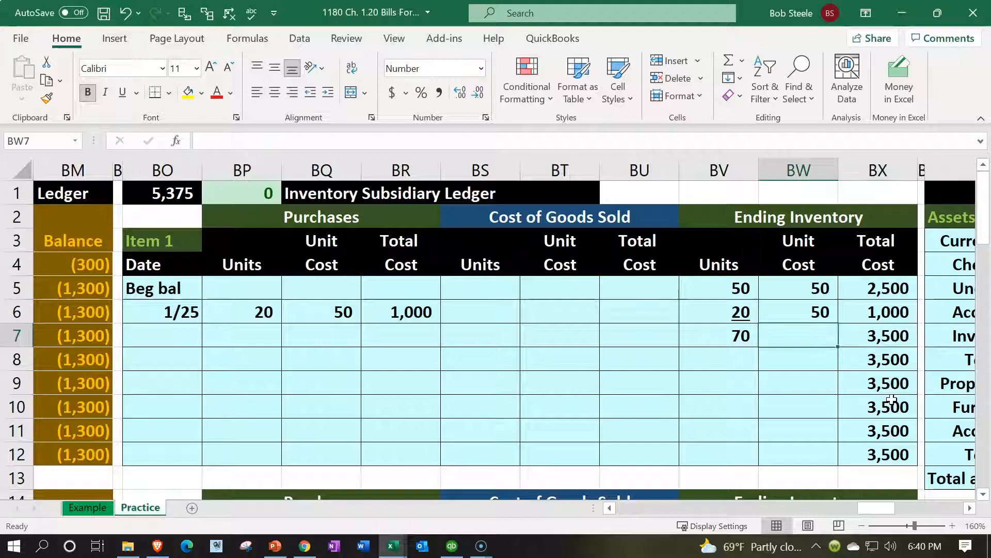
- Compute the average unit cost in BW7 as =BX7/BV7, giving 50
{"action": "type", "text": "="}
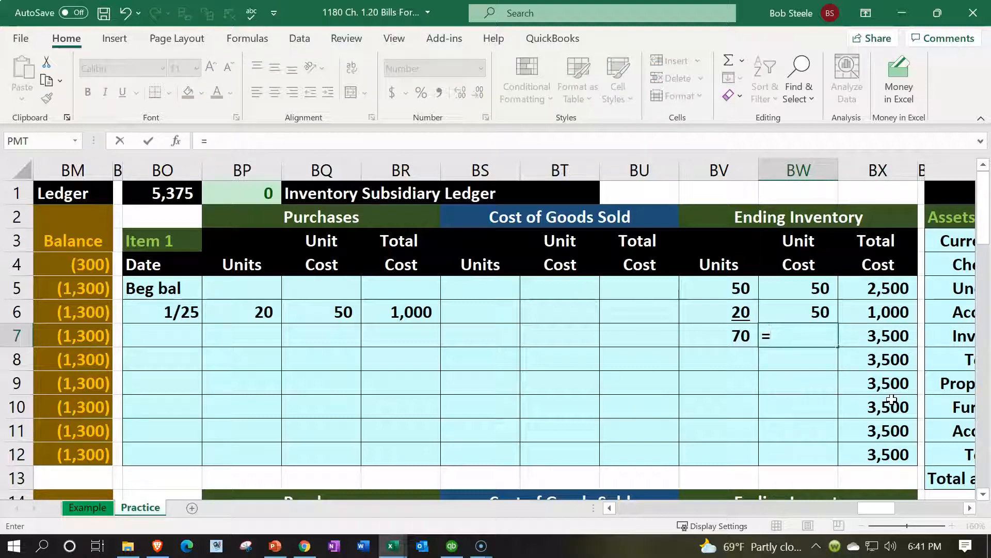
{"action": "key", "text": "Right"}
{"action": "type", "text": "/"}
{"action": "key", "text": "Left"}
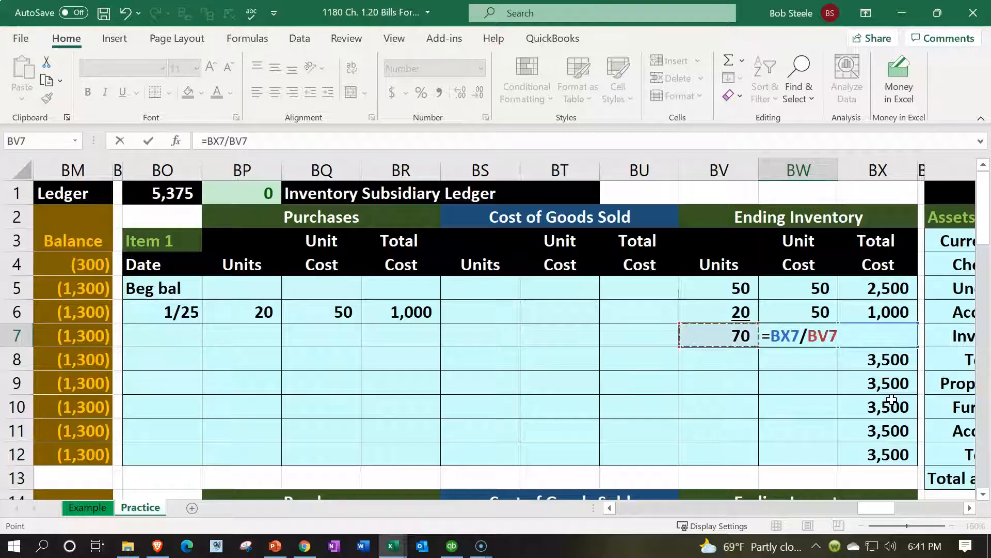
{"action": "key", "text": "Return"}
{"action": "key", "text": "Up"}
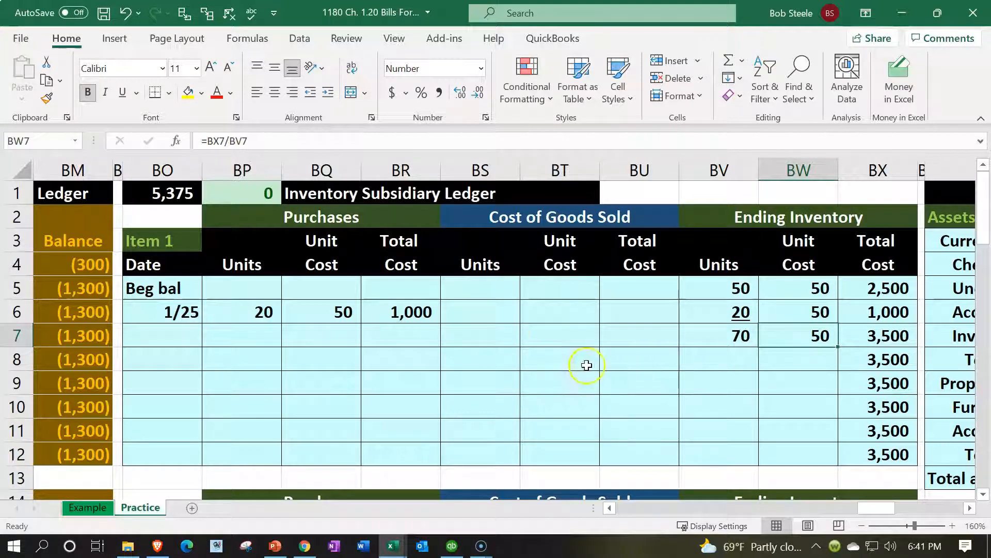
- Test a 55 unit cost on the 1/25 purchase and compare the resulting ending inventory costs
{"action": "left_click", "coordinate": [344, 312]}
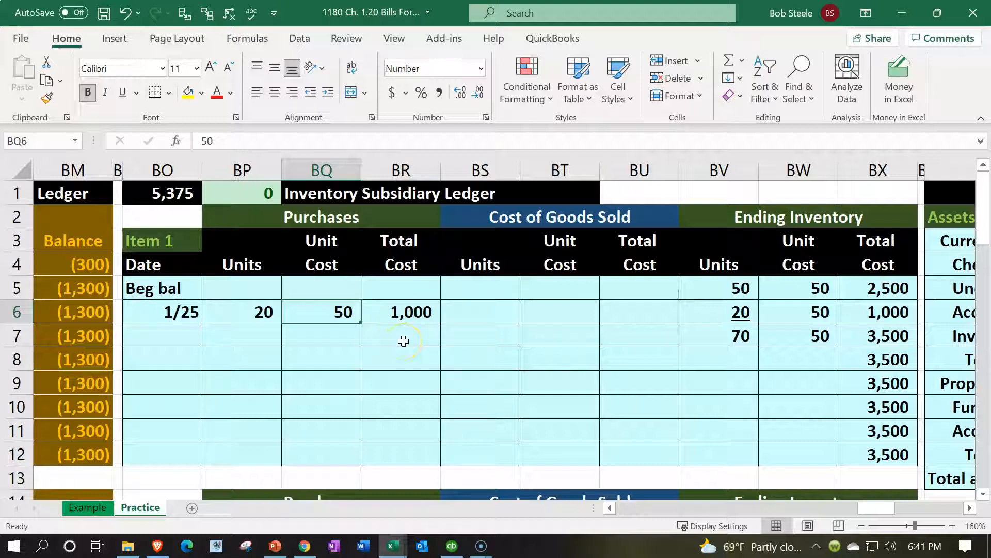
{"action": "type", "text": "55"}
{"action": "key", "text": "Return"}
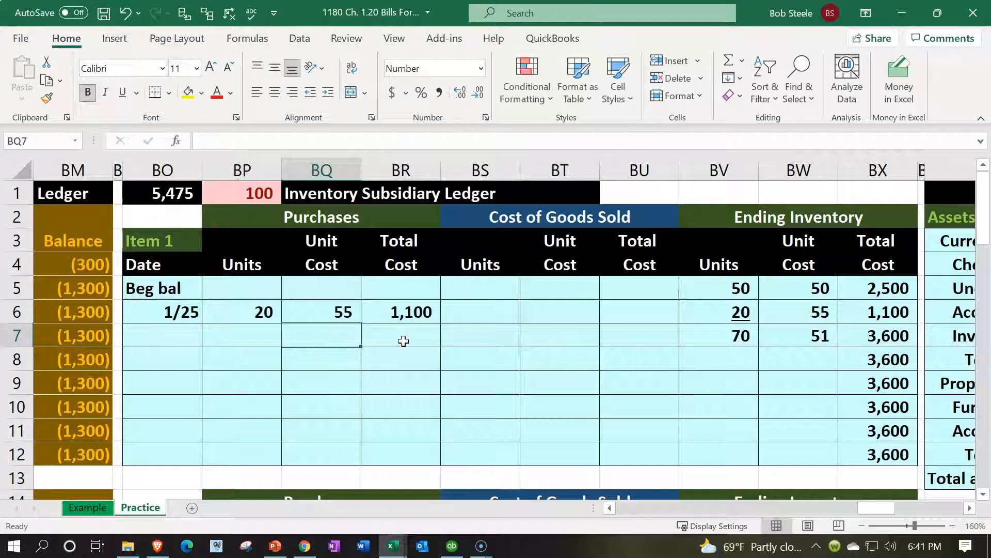
{"action": "key", "text": "Right"}
{"action": "key", "text": "Right"}
{"action": "key", "text": "Right"}
{"action": "key", "text": "Right"}
{"action": "key", "text": "Right"}
{"action": "key", "text": "Right"}
{"action": "key", "text": "Up"}
{"action": "key", "text": "Up"}
{"action": "key", "text": "Down"}
{"action": "key", "text": "Up"}
{"action": "key", "text": "Down"}
{"action": "key", "text": "Up"}
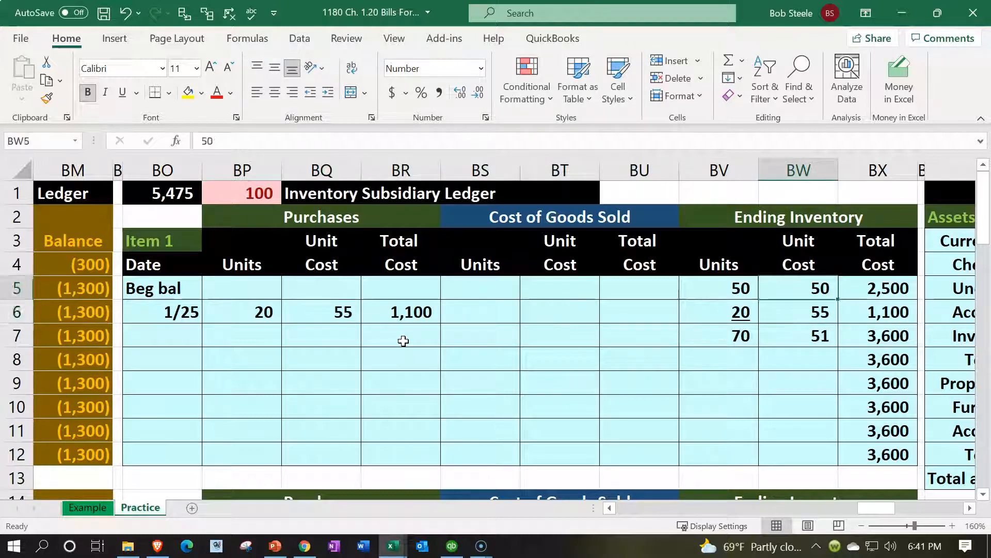
{"action": "key", "text": "Down"}
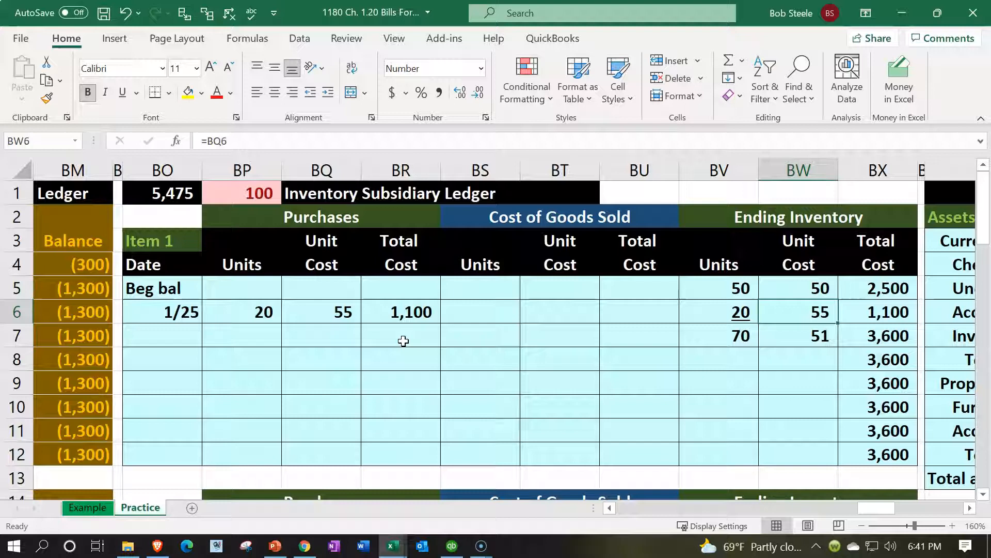
{"action": "key", "text": "Down"}
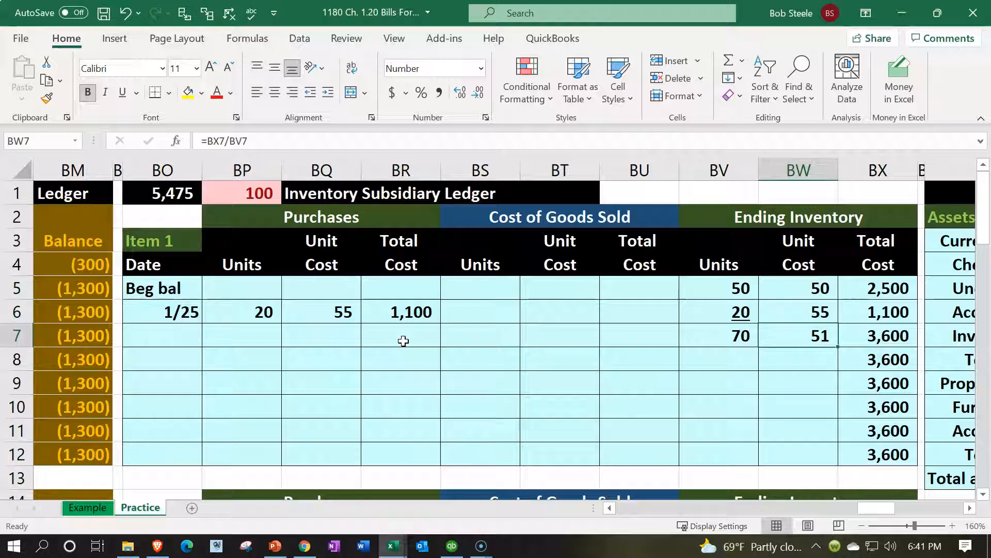
- Restore the 1/25 purchase unit cost to 50 and underline the 1,000 in BX6
{"action": "key", "text": "Left"}
{"action": "key", "text": "Left"}
{"action": "key", "text": "Left"}
{"action": "key", "text": "Left"}
{"action": "key", "text": "Left"}
{"action": "key", "text": "Left"}
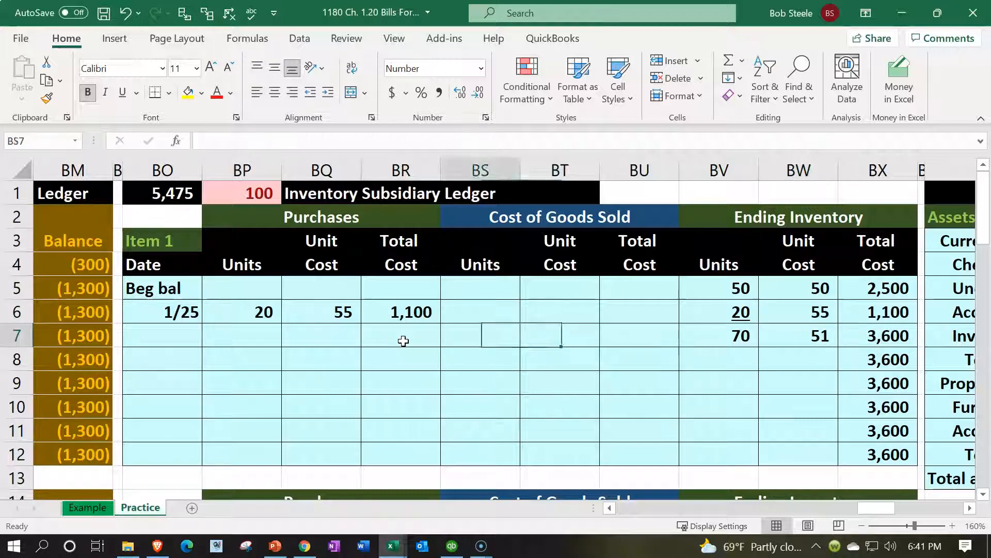
{"action": "key", "text": "Up"}
{"action": "type", "text": "50"}
{"action": "key", "text": "Return"}
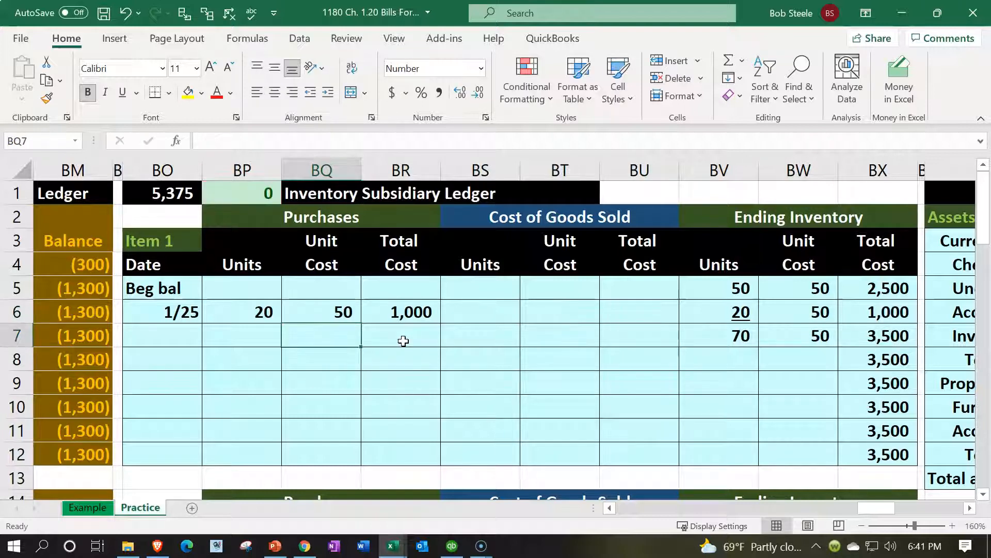
{"action": "key", "text": "Right"}
{"action": "key", "text": "Right"}
{"action": "key", "text": "Right"}
{"action": "key", "text": "Right"}
{"action": "key", "text": "Right"}
{"action": "key", "text": "Right"}
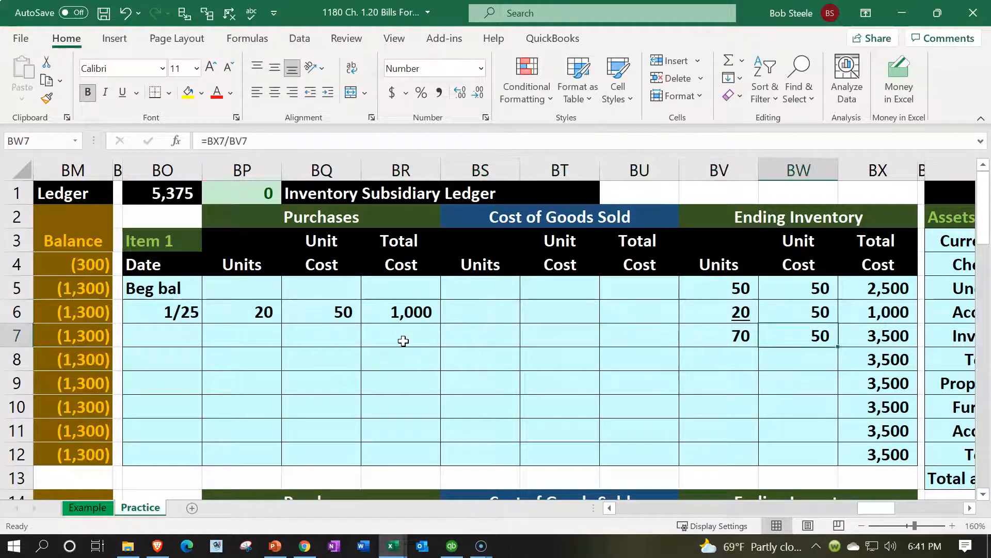
{"action": "key", "text": "Up"}
{"action": "key", "text": "Right"}
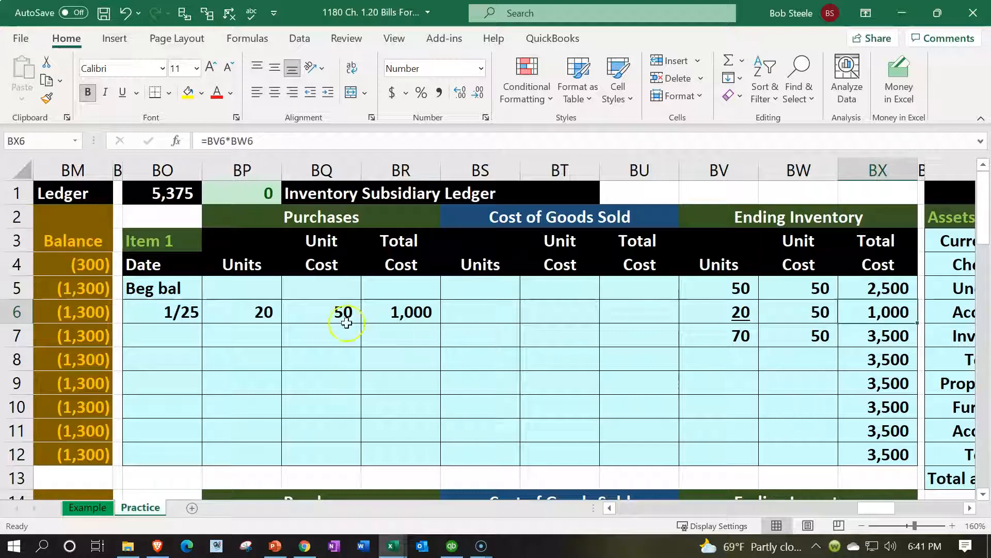
{"action": "left_click", "coordinate": [122, 94]}
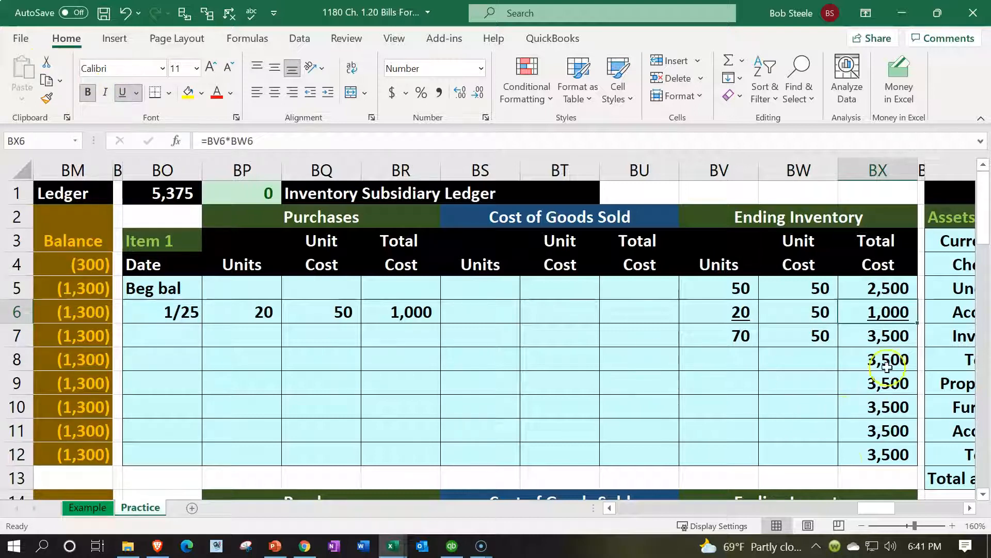
{"action": "left_click", "coordinate": [898, 342]}
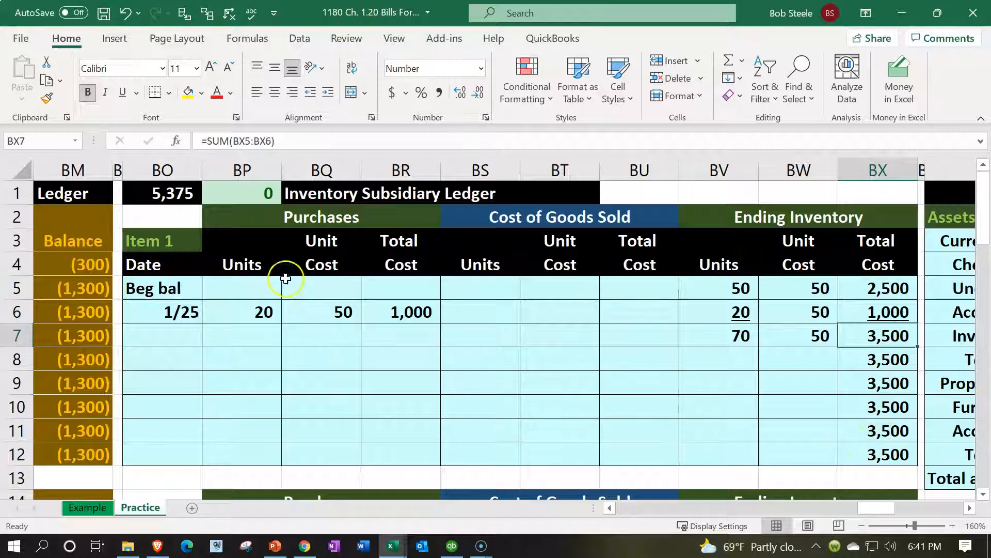
- Check the BO1 subsidiary ledger total against the trial balance, then return to the journal
{"action": "double_click", "coordinate": [175, 193]}
{"action": "scroll", "coordinate": [836, 405], "scroll_direction": "down", "scroll_amount": 3}
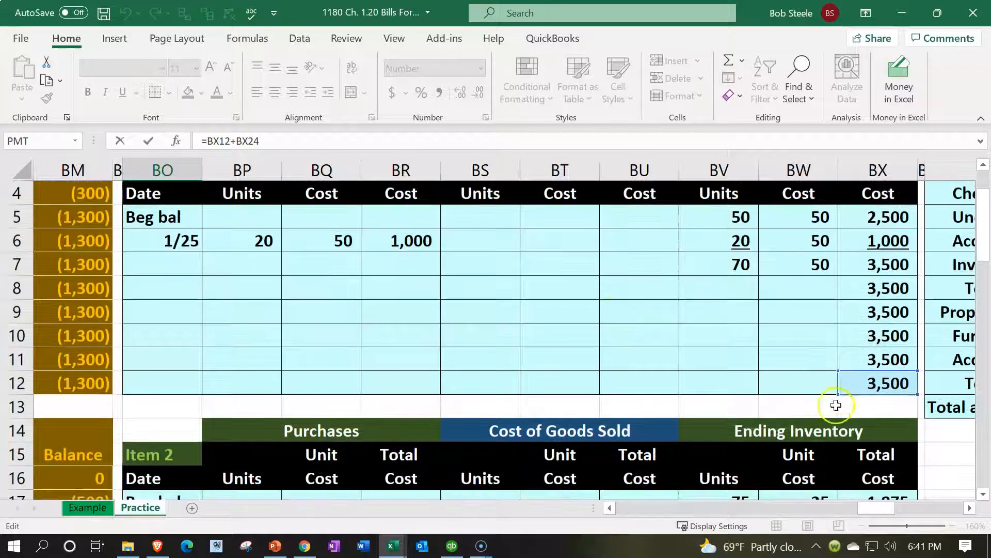
{"action": "scroll", "coordinate": [851, 448], "scroll_direction": "down", "scroll_amount": 1}
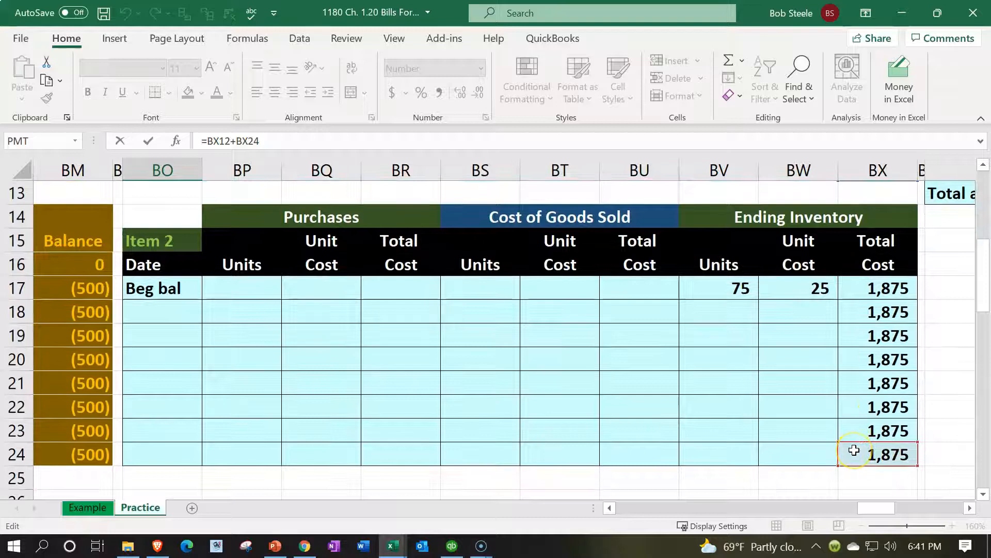
{"action": "scroll", "coordinate": [790, 459], "scroll_direction": "up", "scroll_amount": 4}
{"action": "key", "text": "Return"}
{"action": "key", "text": "Up"}
{"action": "key", "text": "Right"}
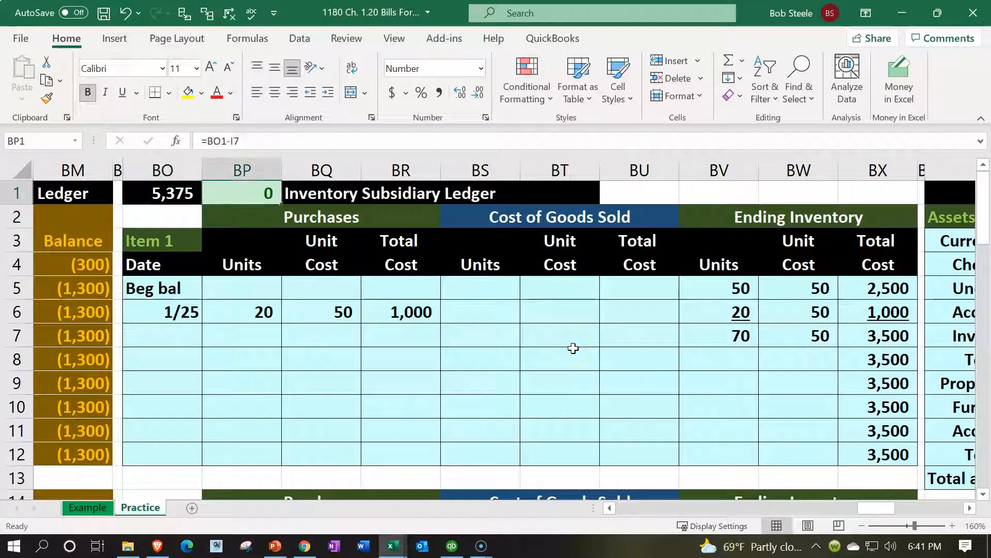
{"action": "key", "text": "Left"}
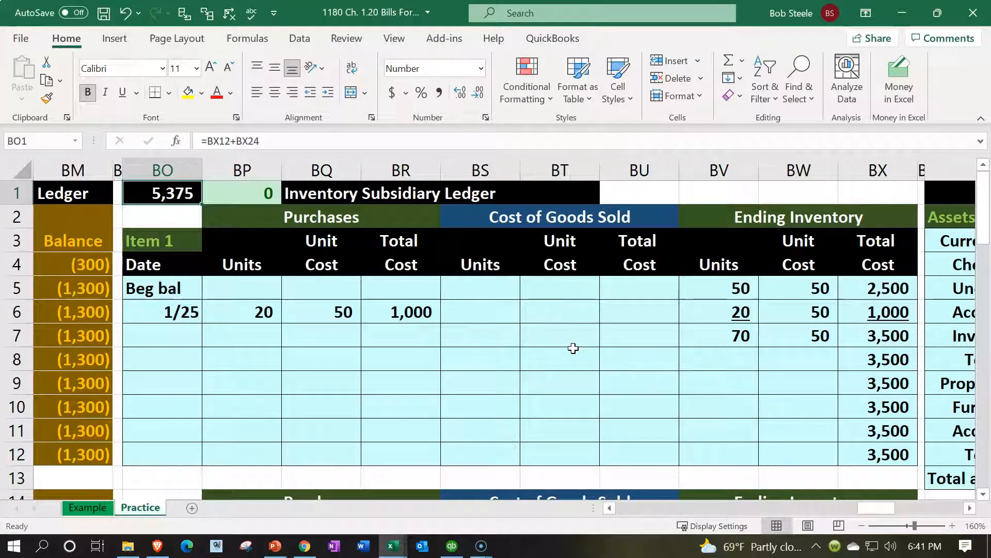
{"action": "key", "text": "Left"}
{"action": "key", "text": "Left"}
{"action": "key", "text": "Left"}
{"action": "key", "text": "Left"}
{"action": "key", "text": "Left"}
{"action": "key", "text": "Left"}
{"action": "key", "text": "Left"}
{"action": "key", "text": "Left"}
{"action": "key", "text": "Left"}
{"action": "key", "text": "Left"}
{"action": "key", "text": "Left"}
{"action": "key", "text": "Left"}
{"action": "key", "text": "Left"}
{"action": "key", "text": "Left"}
{"action": "key", "text": "Left"}
{"action": "key", "text": "Left"}
{"action": "key", "text": "Left"}
{"action": "key", "text": "Left"}
{"action": "key", "text": "Left"}
{"action": "key", "text": "Left"}
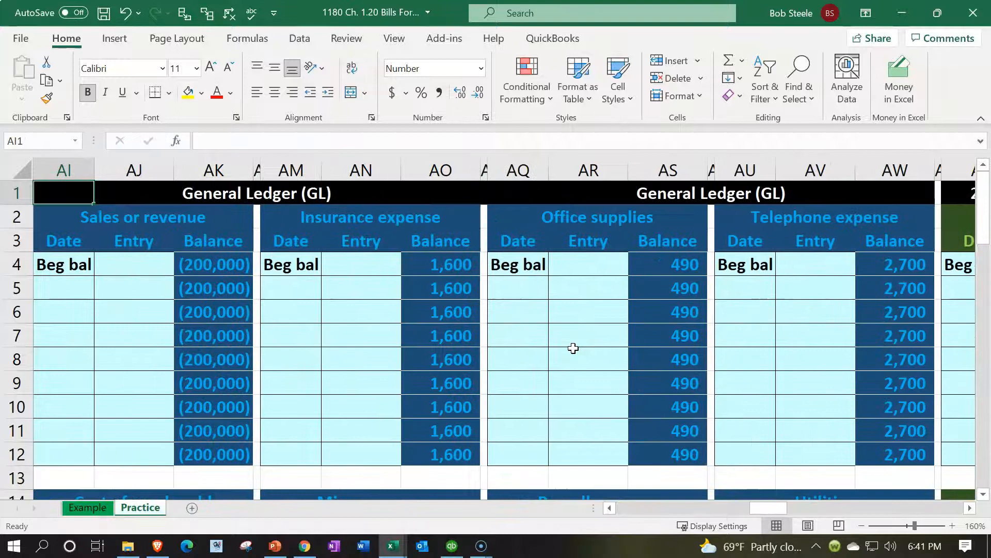
{"action": "key", "text": "Left"}
{"action": "key", "text": "Left"}
{"action": "key", "text": "Left"}
{"action": "key", "text": "Left"}
{"action": "key", "text": "Left"}
{"action": "key", "text": "Left"}
{"action": "key", "text": "Left"}
{"action": "key", "text": "Left"}
{"action": "key", "text": "Left"}
{"action": "key", "text": "Left"}
{"action": "key", "text": "Left"}
{"action": "key", "text": "Left"}
{"action": "key", "text": "Left"}
{"action": "key", "text": "Left"}
{"action": "key", "text": "Left"}
{"action": "key", "text": "Left"}
{"action": "key", "text": "Left"}
{"action": "key", "text": "Left"}
{"action": "key", "text": "Left"}
{"action": "key", "text": "Left"}
{"action": "key", "text": "Right"}
{"action": "key", "text": "Right"}
{"action": "key", "text": "Right"}
{"action": "key", "text": "Right"}
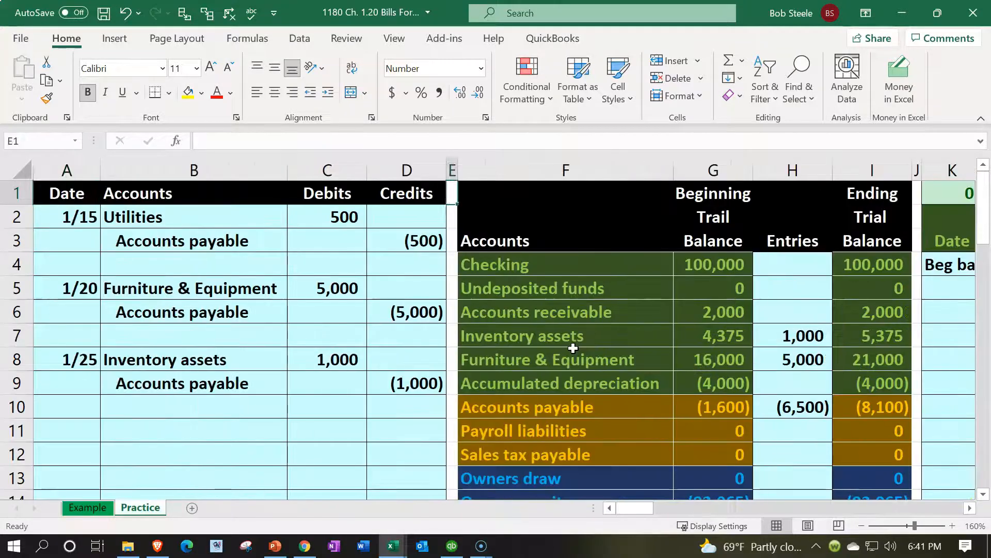
{"action": "key", "text": "Right"}
{"action": "key", "text": "Down"}
{"action": "key", "text": "Down"}
{"action": "key", "text": "Down"}
{"action": "key", "text": "Down"}
{"action": "key", "text": "Down"}
{"action": "key", "text": "Right"}
{"action": "key", "text": "Right"}
{"action": "key", "text": "Right"}
{"action": "key", "text": "Down"}
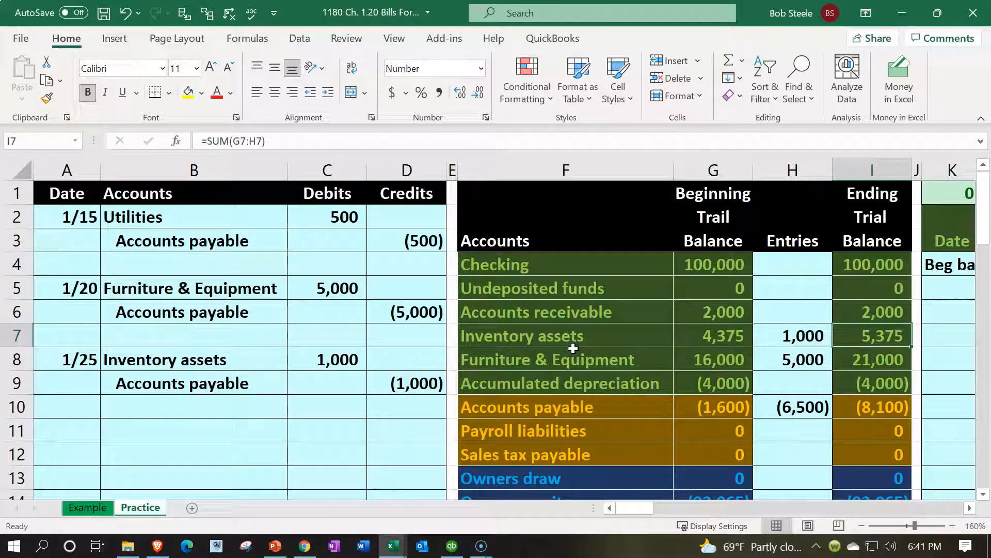
{"action": "scroll", "coordinate": [507, 385], "scroll_direction": "down", "scroll_amount": 1}
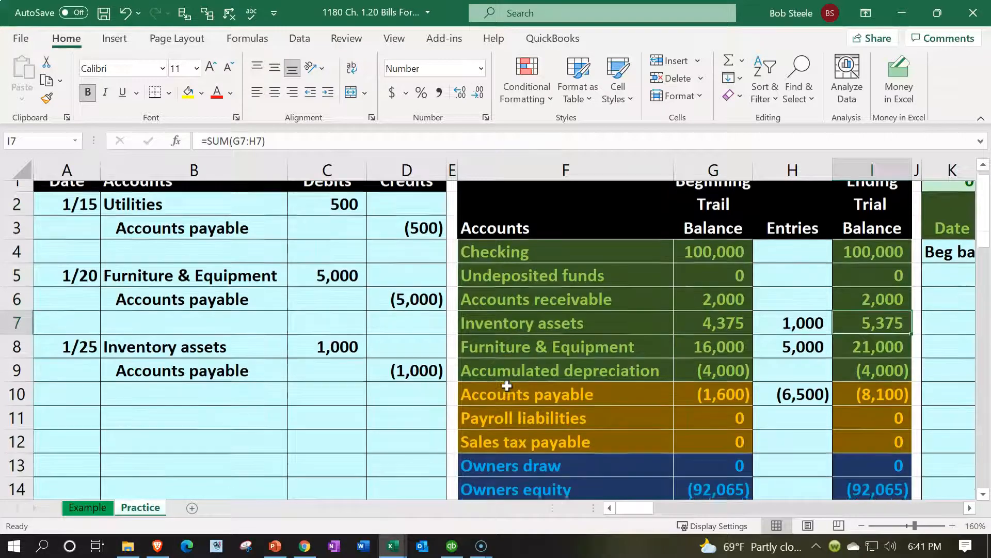
{"action": "scroll", "coordinate": [507, 385], "scroll_direction": "down", "scroll_amount": 10}
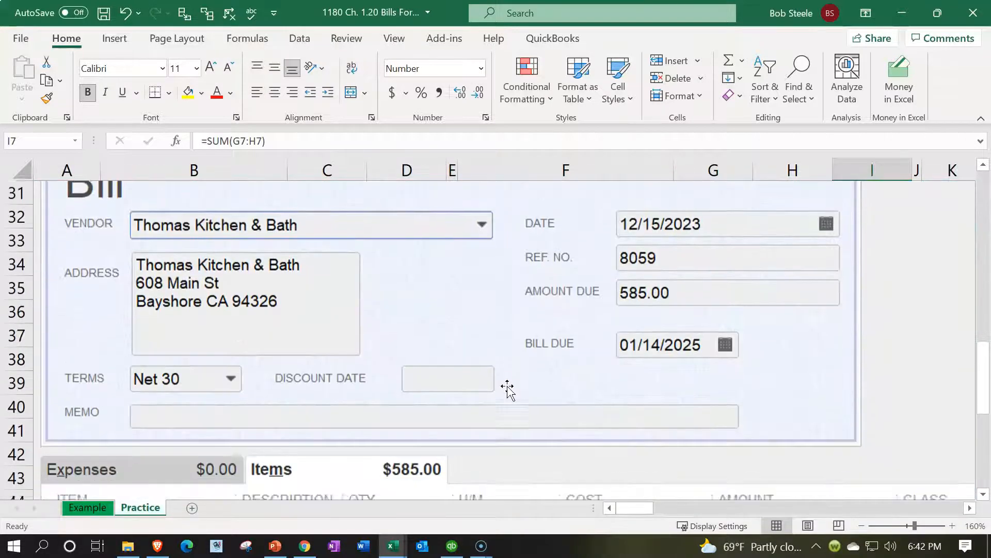
{"action": "scroll", "coordinate": [508, 388], "scroll_direction": "down", "scroll_amount": 3}
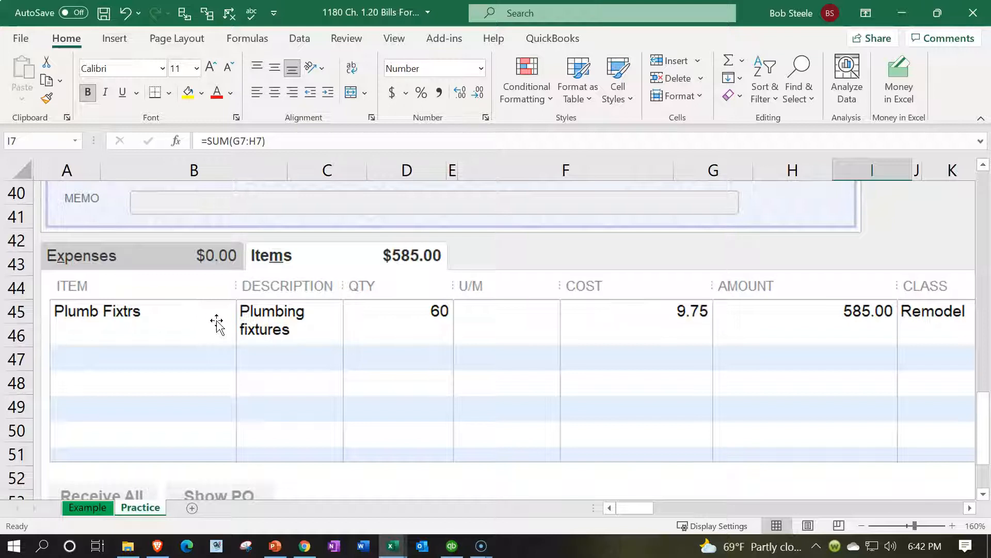
{"action": "scroll", "coordinate": [217, 323], "scroll_direction": "up", "scroll_amount": 13}
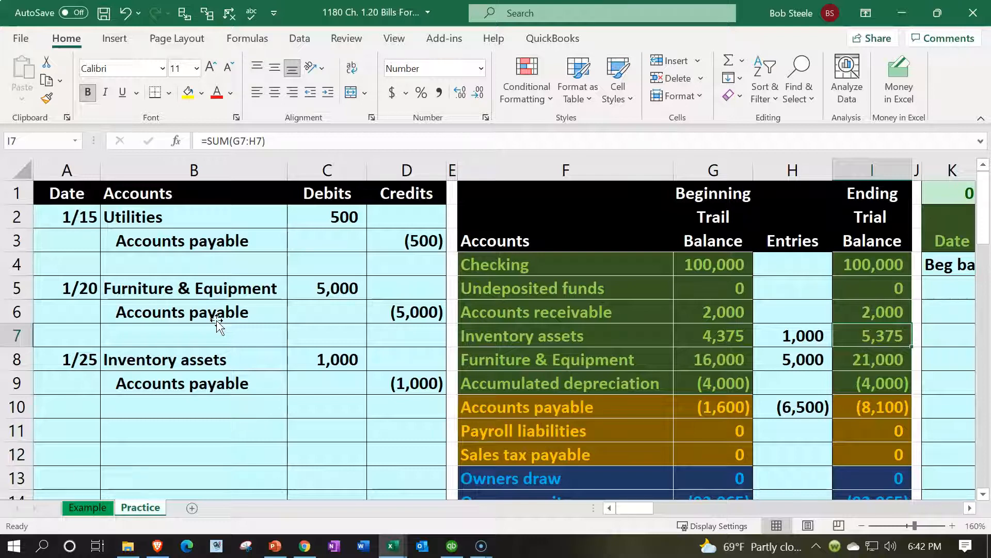
- Review the 1/15 Utilities, 1/20 Furniture & Equipment and 1/25 Inventory assets journal lines
{"action": "left_click_drag", "start_coordinate": [195, 219], "coordinate": [382, 384]}
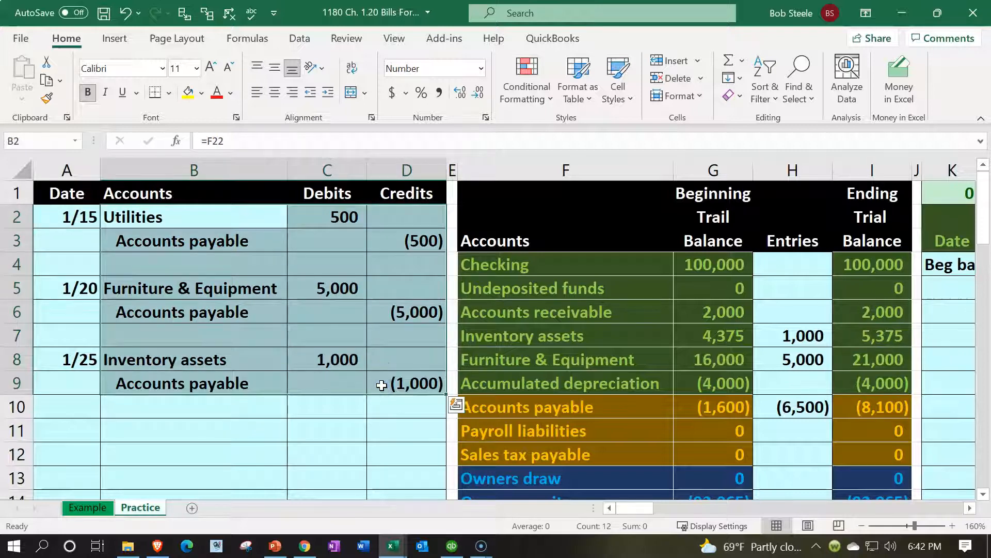
{"action": "left_click_drag", "start_coordinate": [274, 217], "coordinate": [298, 214]}
{"action": "left_click_drag", "start_coordinate": [279, 285], "coordinate": [300, 287]}
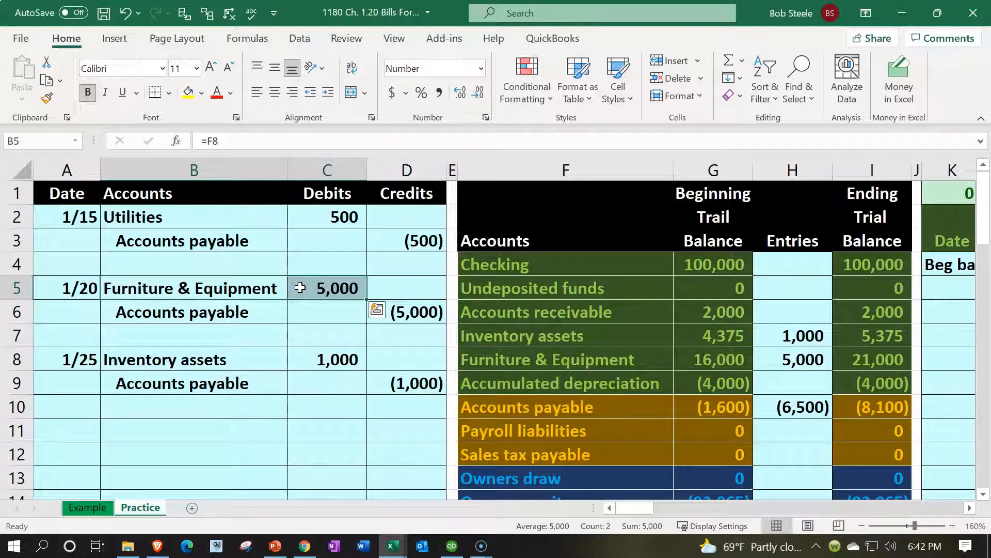
{"action": "left_click_drag", "start_coordinate": [262, 359], "coordinate": [299, 361]}
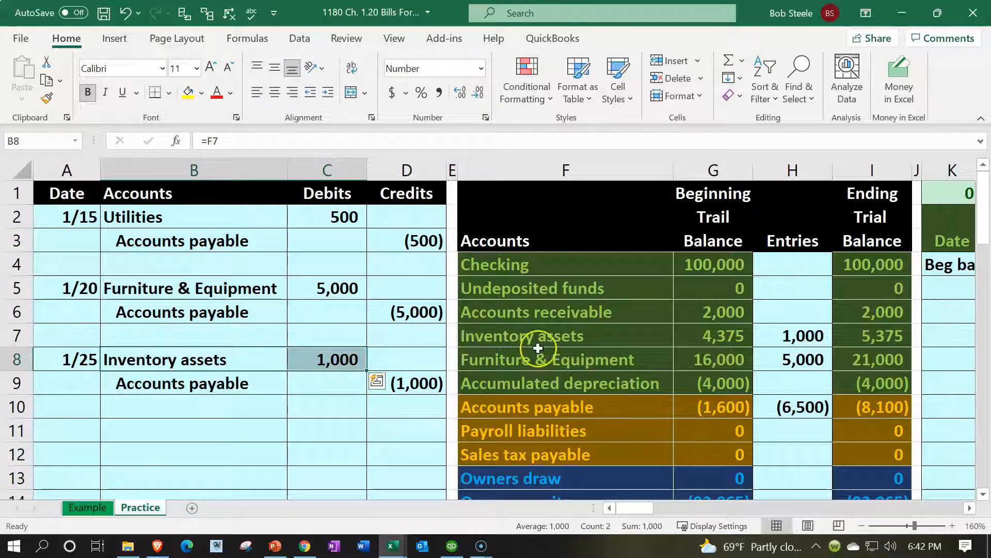
- Verify Inventory assets and Accounts payable on the trial balance and move to the Balance Sheet
{"action": "left_click", "coordinate": [584, 338]}
{"action": "scroll", "coordinate": [587, 342], "scroll_direction": "down", "scroll_amount": 1}
{"action": "scroll", "coordinate": [646, 330], "scroll_direction": "down", "scroll_amount": 1}
{"action": "left_click", "coordinate": [830, 348]}
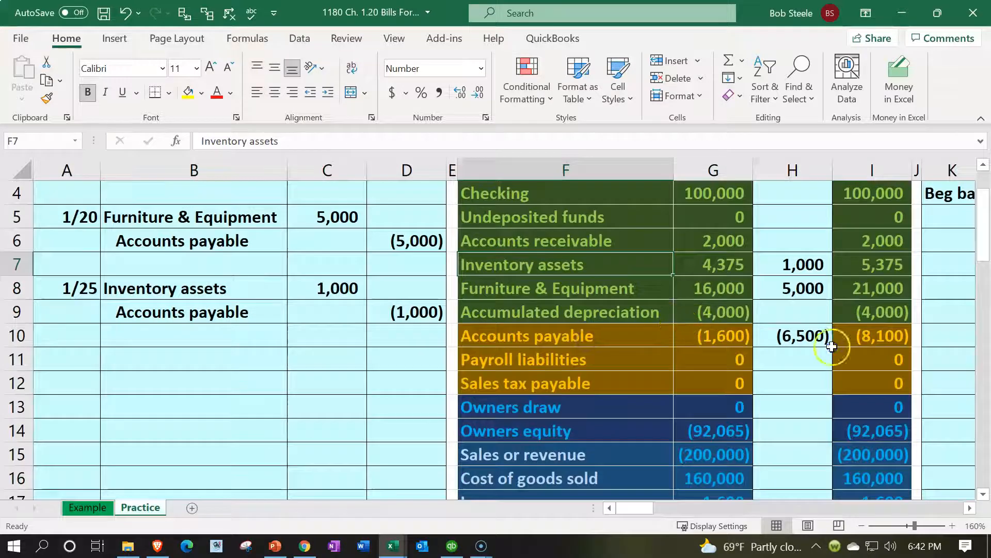
{"action": "scroll", "coordinate": [833, 348], "scroll_direction": "up", "scroll_amount": 2}
{"action": "key", "text": "Right"}
{"action": "key", "text": "Right"}
{"action": "key", "text": "Right"}
{"action": "key", "text": "Right"}
{"action": "key", "text": "Right"}
{"action": "key", "text": "Right"}
{"action": "key", "text": "Right"}
{"action": "key", "text": "Right"}
{"action": "key", "text": "Right"}
{"action": "key", "text": "Right"}
{"action": "key", "text": "Right"}
{"action": "key", "text": "Right"}
{"action": "key", "text": "Right"}
{"action": "key", "text": "Right"}
{"action": "key", "text": "Right"}
{"action": "key", "text": "Right"}
{"action": "key", "text": "Right"}
{"action": "key", "text": "Right"}
{"action": "key", "text": "Right"}
{"action": "key", "text": "Right"}
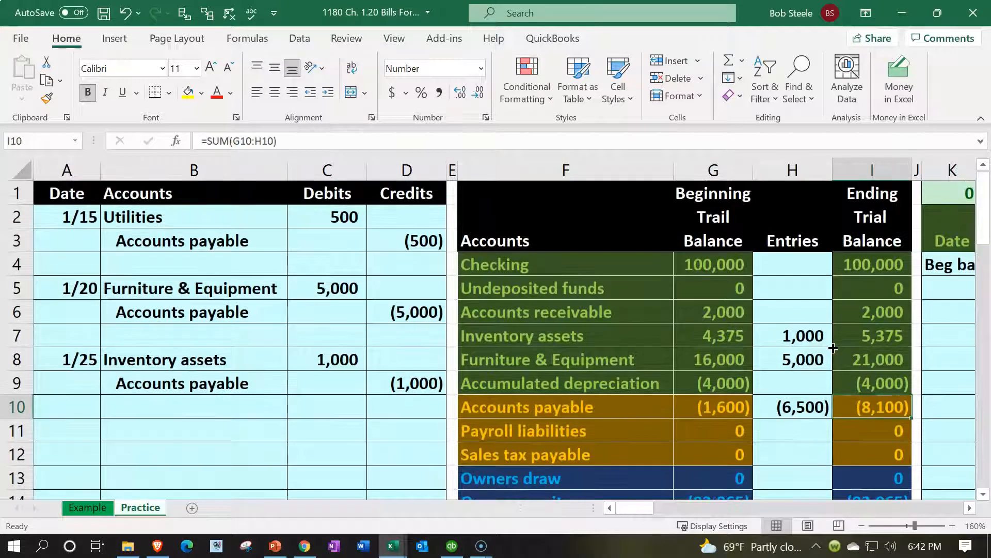
{"action": "key", "text": "Right"}
{"action": "key", "text": "Right"}
{"action": "key", "text": "Right"}
{"action": "key", "text": "Right"}
{"action": "key", "text": "Right"}
{"action": "key", "text": "Right"}
{"action": "key", "text": "Right"}
{"action": "key", "text": "Right"}
{"action": "key", "text": "Right"}
{"action": "key", "text": "Right"}
{"action": "key", "text": "Right"}
{"action": "key", "text": "Right"}
{"action": "key", "text": "Right"}
{"action": "key", "text": "Right"}
{"action": "key", "text": "Right"}
{"action": "key", "text": "Right"}
{"action": "key", "text": "Right"}
{"action": "key", "text": "Right"}
{"action": "key", "text": "Right"}
{"action": "key", "text": "Right"}
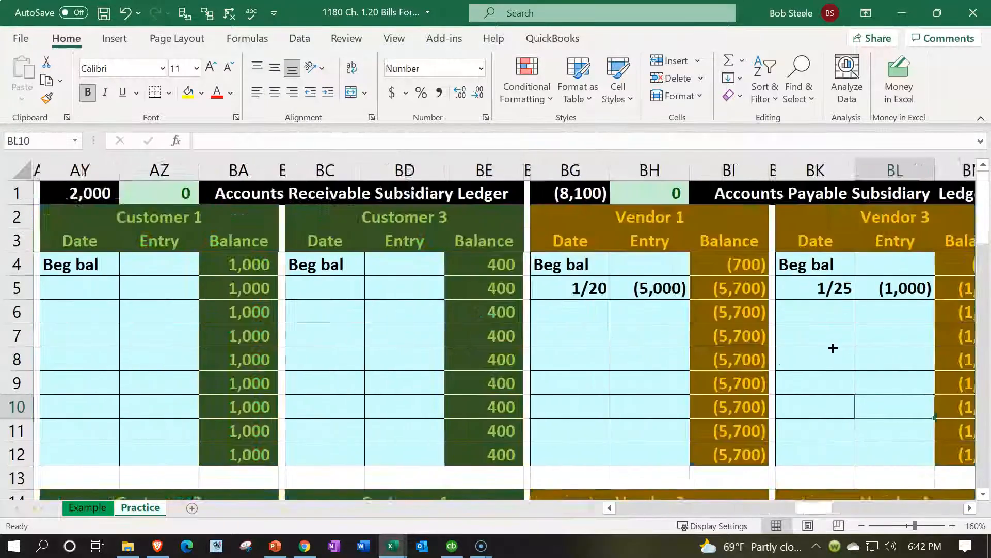
{"action": "key", "text": "Right"}
{"action": "key", "text": "Right"}
{"action": "key", "text": "Right"}
{"action": "key", "text": "Right"}
{"action": "key", "text": "Right"}
{"action": "key", "text": "Right"}
{"action": "key", "text": "Right"}
{"action": "key", "text": "Right"}
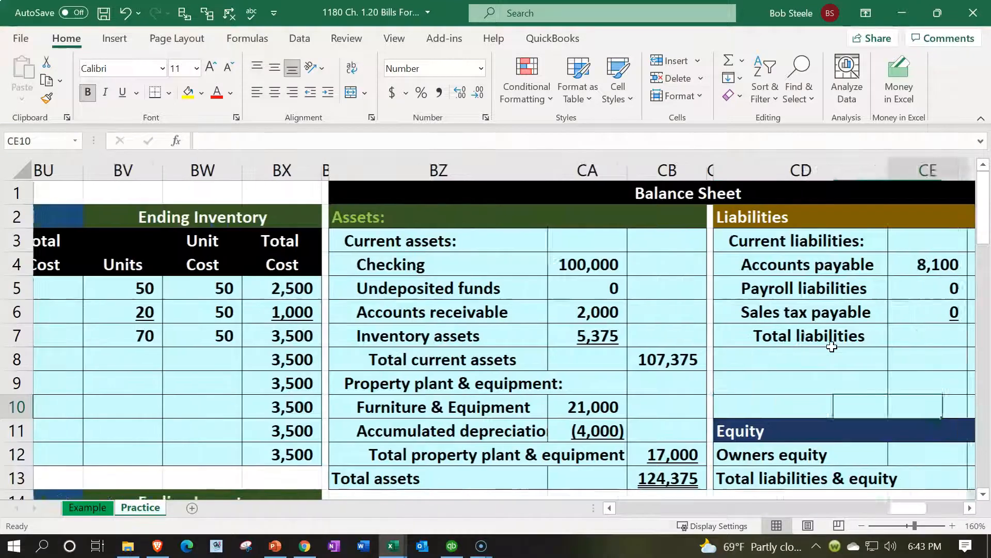
{"action": "scroll", "coordinate": [676, 385], "scroll_direction": "down", "scroll_amount": 1}
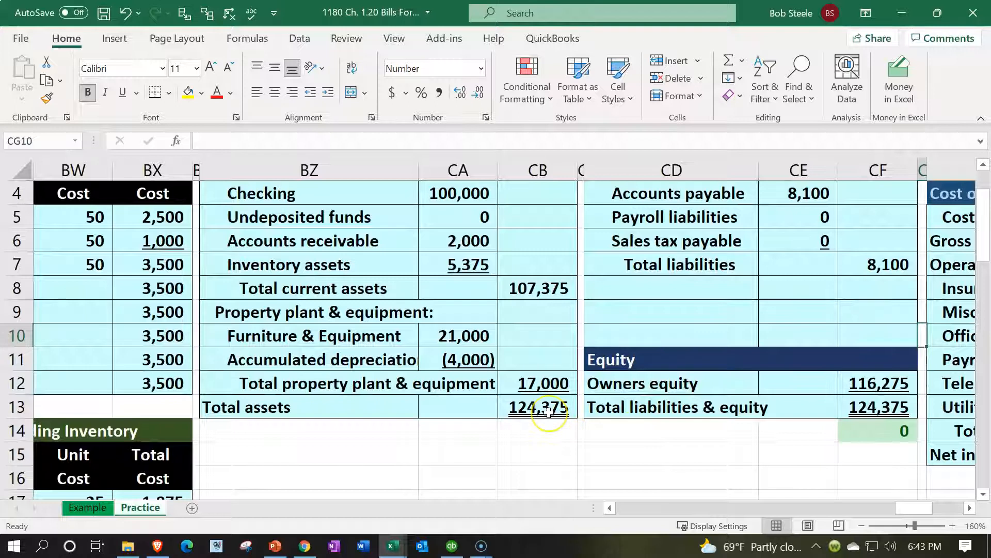
{"action": "scroll", "coordinate": [549, 412], "scroll_direction": "up", "scroll_amount": 1}
{"action": "left_click", "coordinate": [801, 263]}
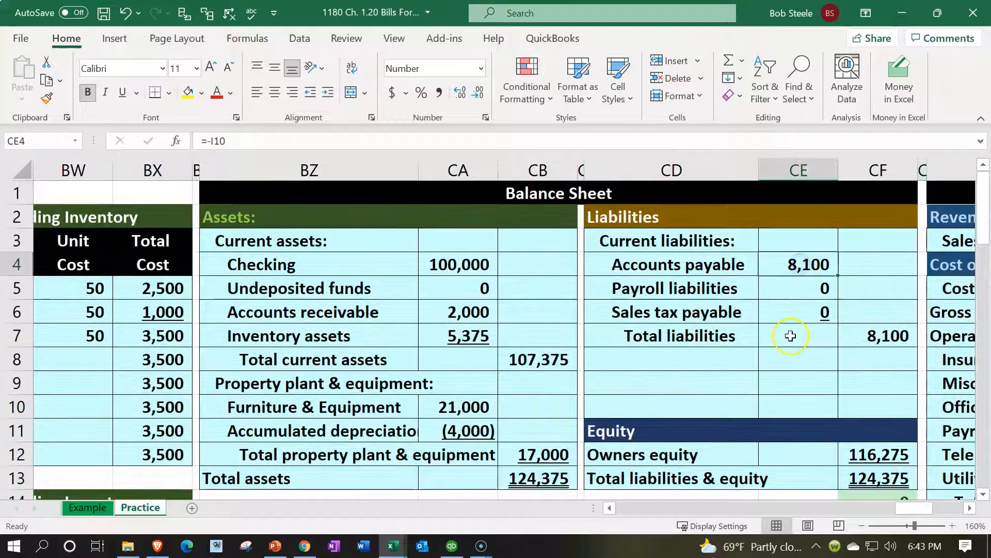
{"action": "scroll", "coordinate": [803, 347], "scroll_direction": "down", "scroll_amount": 1}
{"action": "scroll", "coordinate": [802, 346], "scroll_direction": "down", "scroll_amount": 1}
{"action": "left_click", "coordinate": [873, 410]}
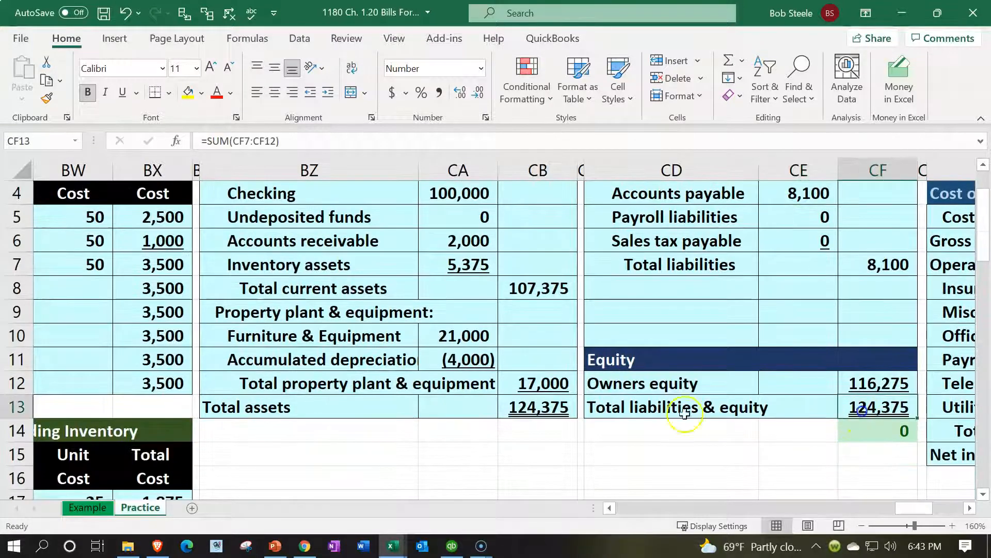
{"action": "left_click", "coordinate": [560, 408]}
{"action": "scroll", "coordinate": [561, 408], "scroll_direction": "up", "scroll_amount": 1}
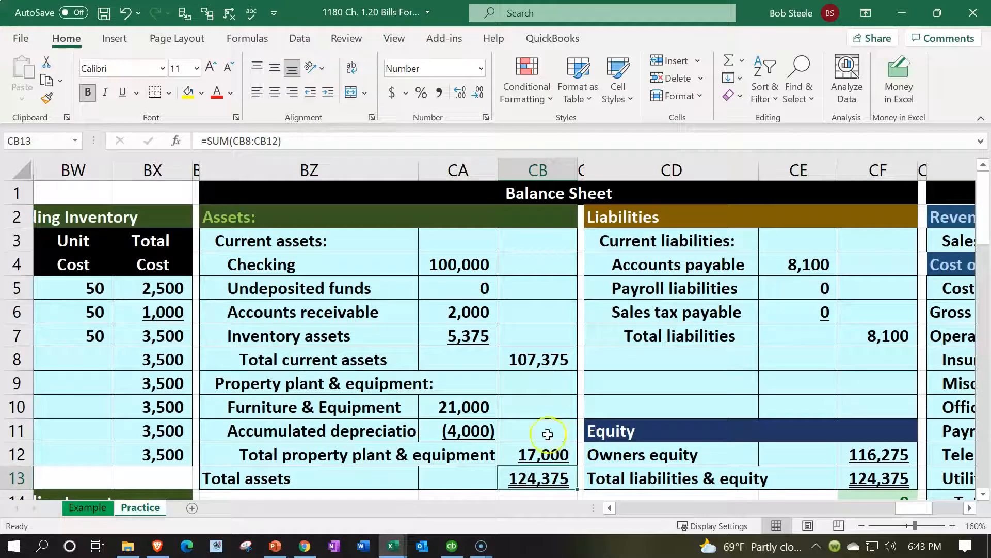
{"action": "left_click", "coordinate": [486, 342]}
{"action": "left_click_drag", "start_coordinate": [922, 509], "coordinate": [942, 508]}
{"action": "scroll", "coordinate": [531, 405], "scroll_direction": "down", "scroll_amount": 1}
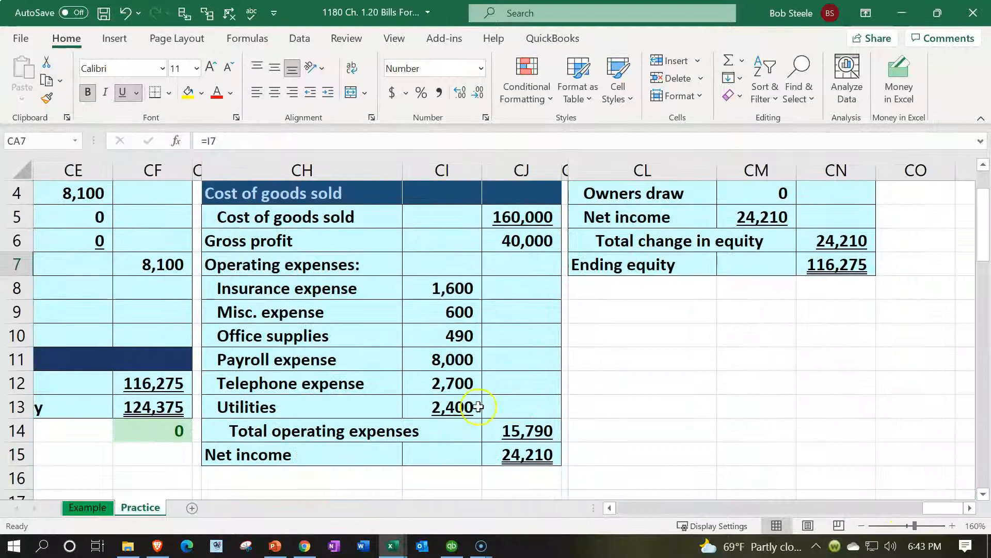
{"action": "left_click", "coordinate": [470, 408]}
{"action": "left_click", "coordinate": [546, 455]}
{"action": "scroll", "coordinate": [604, 419], "scroll_direction": "up", "scroll_amount": 1}
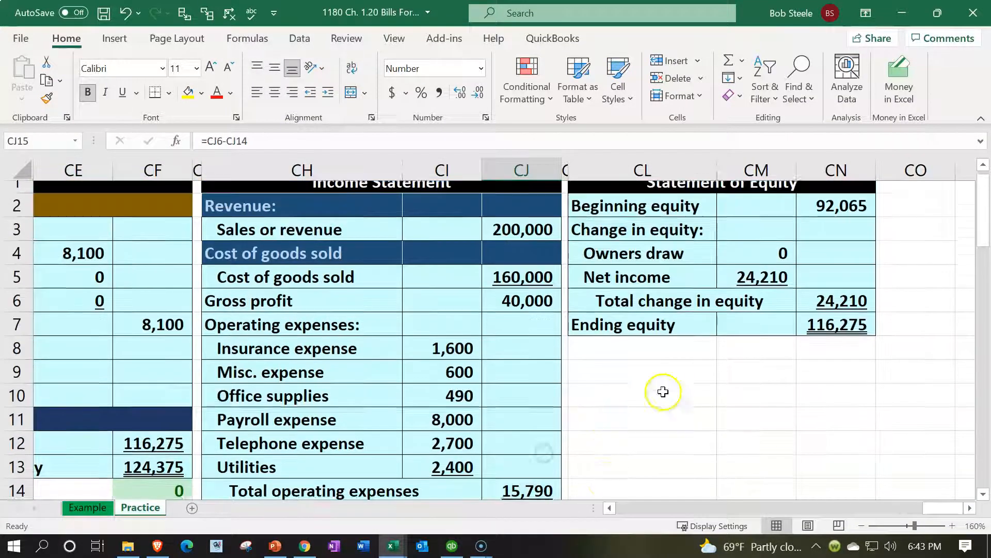
{"action": "left_click", "coordinate": [819, 332]}
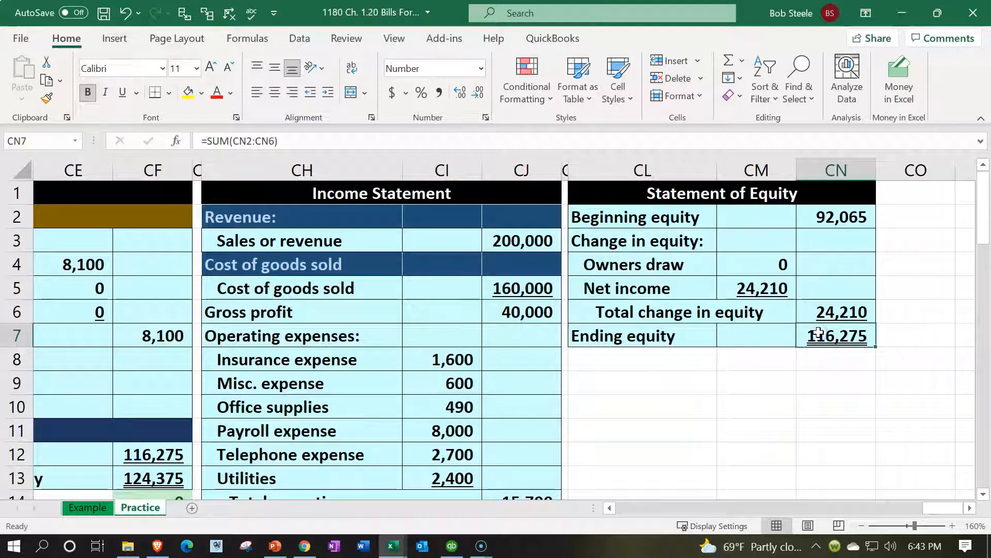
{"action": "key", "text": "Left"}
{"action": "key", "text": "Left"}
{"action": "key", "text": "Left"}
{"action": "key", "text": "Left"}
{"action": "key", "text": "Left"}
{"action": "key", "text": "Left"}
{"action": "key", "text": "Left"}
{"action": "key", "text": "Left"}
{"action": "key", "text": "Left"}
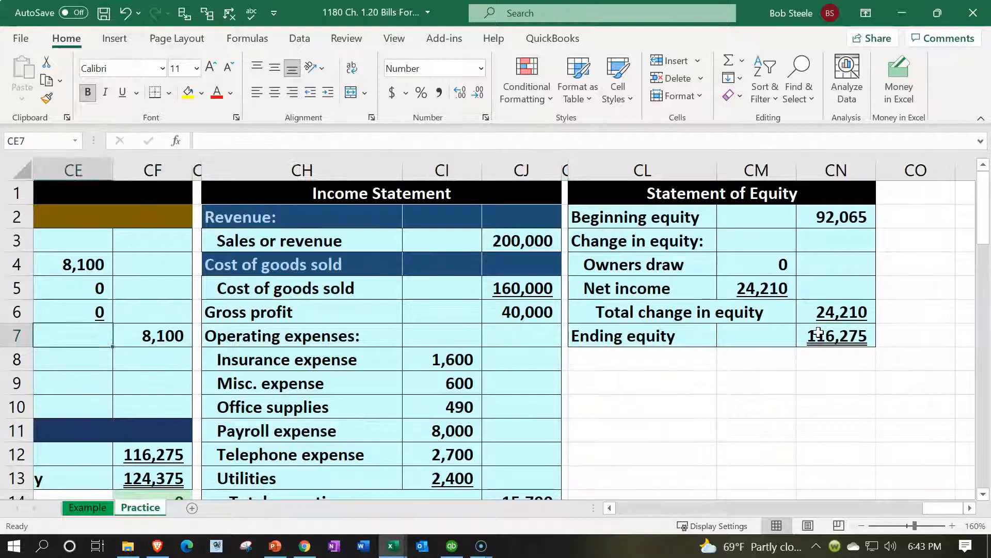
{"action": "key", "text": "Left"}
{"action": "key", "text": "Left"}
{"action": "key", "text": "Left"}
{"action": "key", "text": "Left"}
{"action": "key", "text": "Left"}
{"action": "key", "text": "Left"}
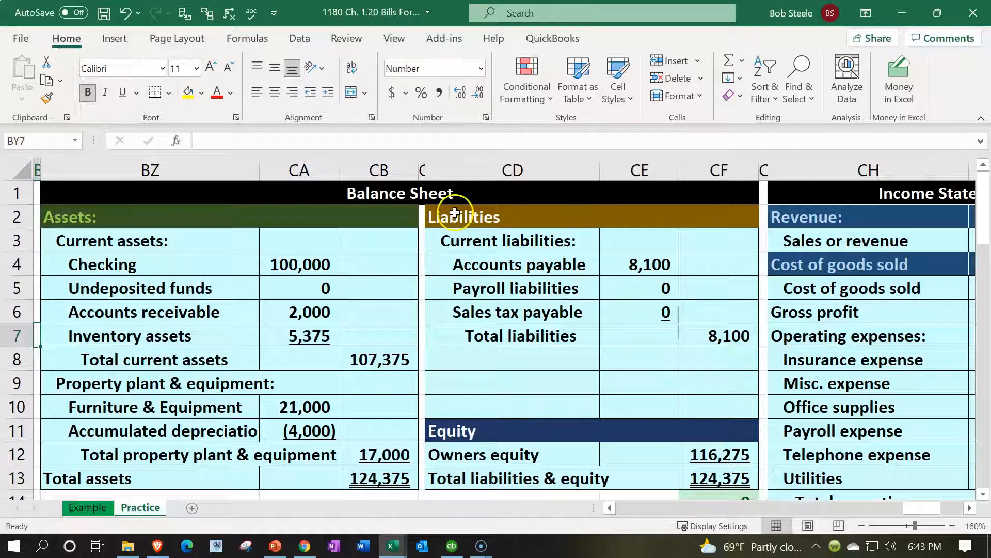
{"action": "left_click", "coordinate": [645, 265]}
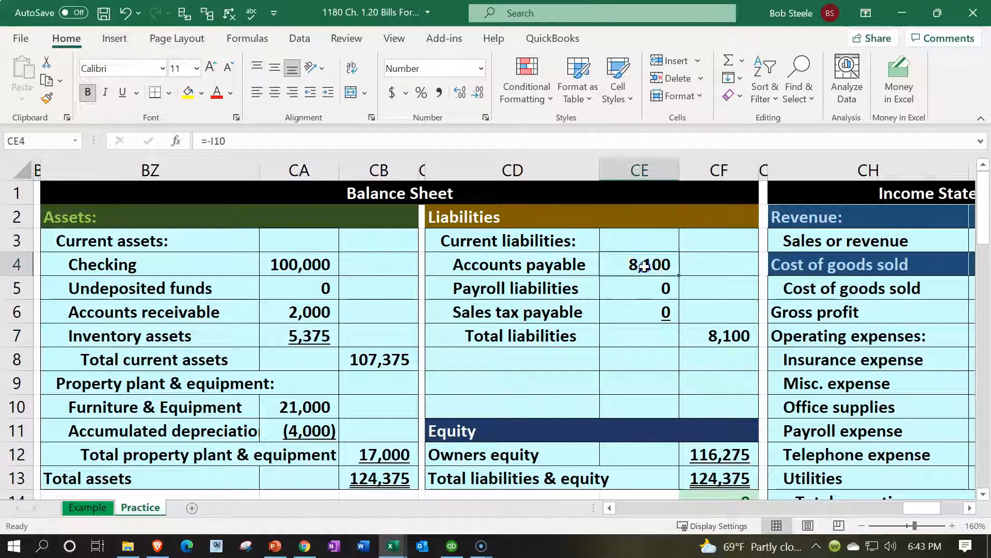
{"action": "left_click", "coordinate": [327, 335]}
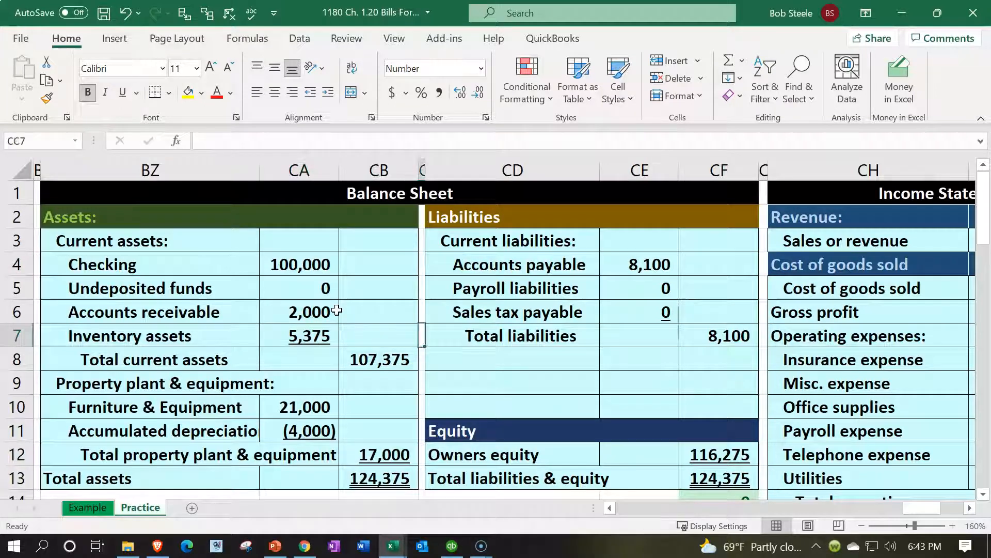
{"action": "key", "text": "Left"}
{"action": "key", "text": "Left"}
{"action": "key", "text": "Left"}
{"action": "key", "text": "Left"}
{"action": "key", "text": "Left"}
{"action": "key", "text": "Left"}
{"action": "key", "text": "Left"}
{"action": "key", "text": "Left"}
{"action": "key", "text": "Left"}
{"action": "key", "text": "Left"}
{"action": "key", "text": "Left"}
{"action": "key", "text": "Left"}
{"action": "key", "text": "Left"}
{"action": "key", "text": "Left"}
{"action": "key", "text": "Left"}
{"action": "key", "text": "Left"}
{"action": "key", "text": "Left"}
{"action": "key", "text": "Left"}
{"action": "key", "text": "Left"}
{"action": "key", "text": "Left"}
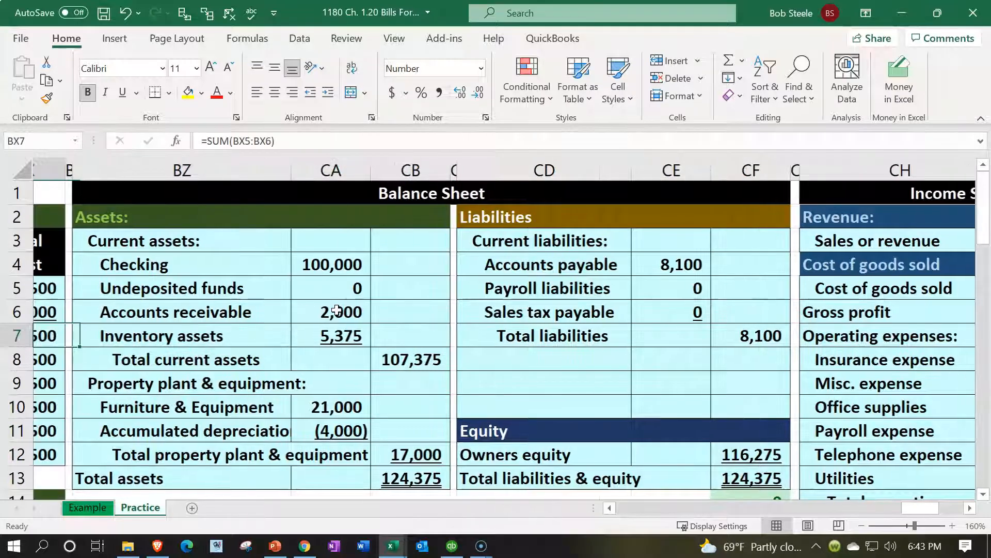
- Check the Inventory assets ledger: beginning balance, the 1/25 entry of 1,000 and new balance 5,375
{"action": "key", "text": "Left"}
{"action": "key", "text": "Left"}
{"action": "key", "text": "Left"}
{"action": "key", "text": "Left"}
{"action": "key", "text": "Left"}
{"action": "key", "text": "Left"}
{"action": "key", "text": "Left"}
{"action": "key", "text": "Left"}
{"action": "key", "text": "Left"}
{"action": "key", "text": "Left"}
{"action": "key", "text": "Left"}
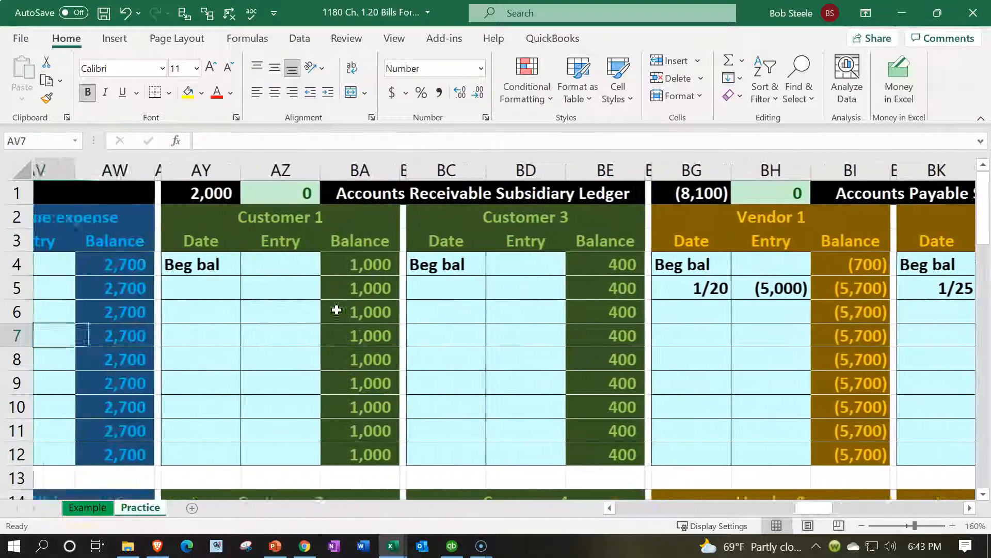
{"action": "key", "text": "Left"}
{"action": "key", "text": "Left"}
{"action": "key", "text": "Left"}
{"action": "key", "text": "Left"}
{"action": "key", "text": "Left"}
{"action": "key", "text": "Left"}
{"action": "key", "text": "Left"}
{"action": "key", "text": "Left"}
{"action": "key", "text": "Left"}
{"action": "key", "text": "Left"}
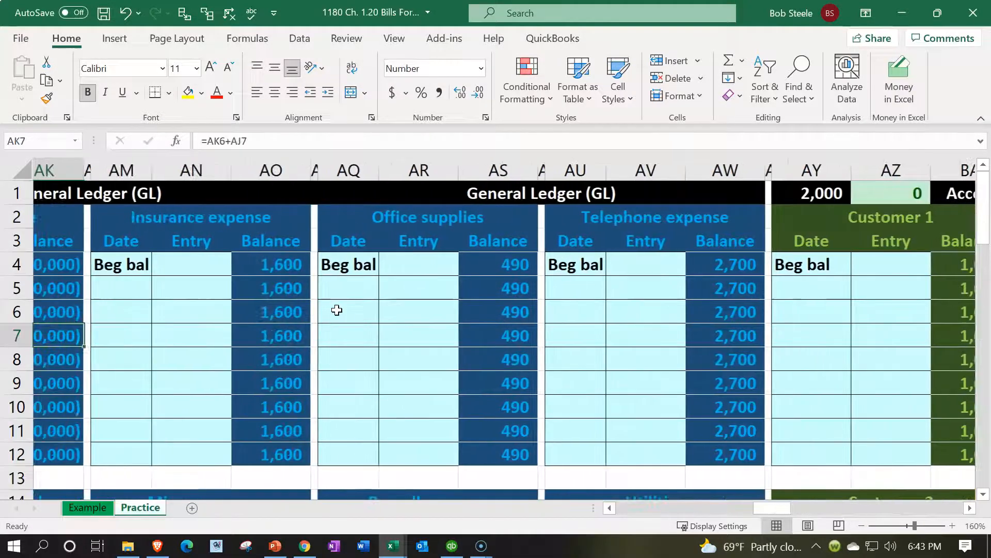
{"action": "key", "text": "Left"}
{"action": "key", "text": "Left"}
{"action": "key", "text": "Left"}
{"action": "key", "text": "Left"}
{"action": "key", "text": "Left"}
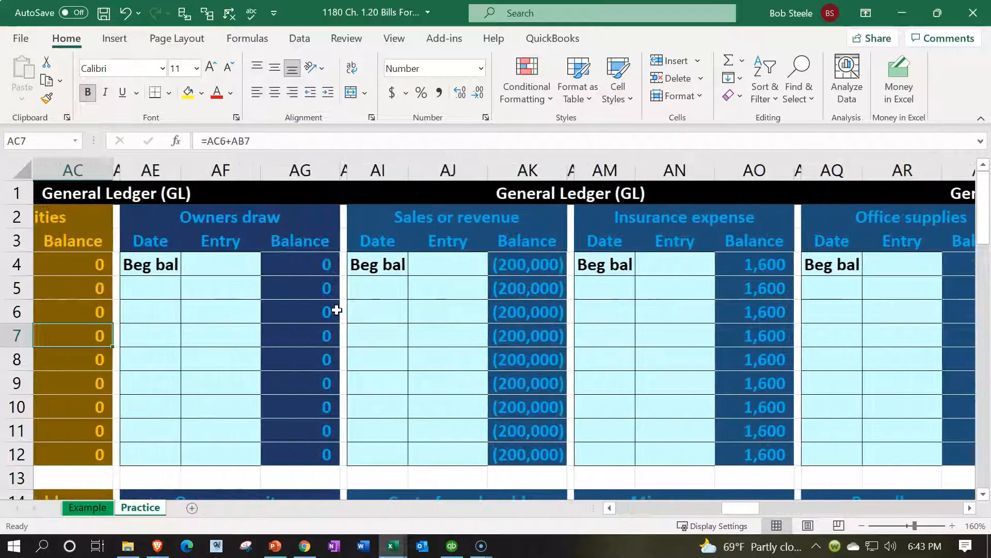
{"action": "key", "text": "Left"}
{"action": "key", "text": "Left"}
{"action": "key", "text": "Left"}
{"action": "key", "text": "Left"}
{"action": "key", "text": "Left"}
{"action": "key", "text": "Left"}
{"action": "key", "text": "Left"}
{"action": "key", "text": "Left"}
{"action": "key", "text": "Left"}
{"action": "key", "text": "Left"}
{"action": "key", "text": "Left"}
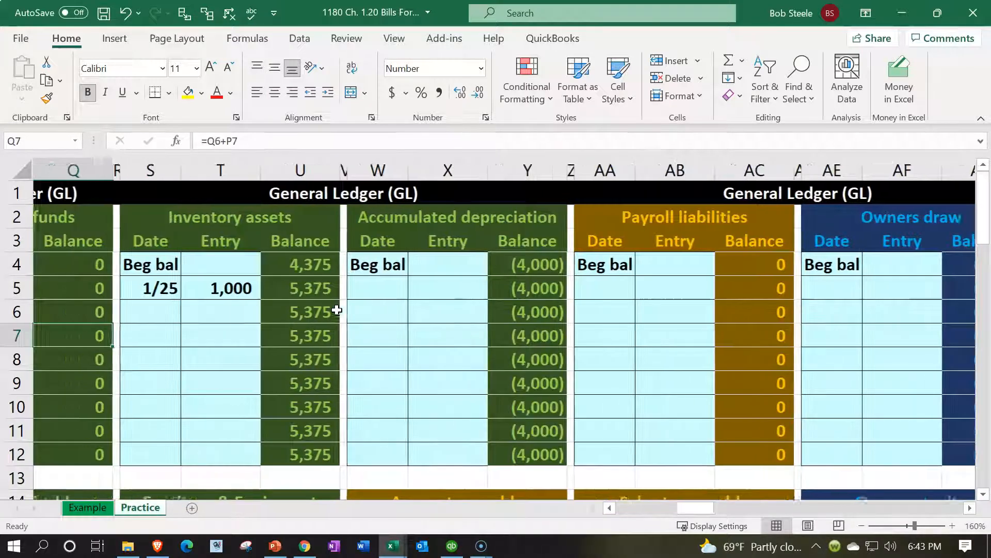
{"action": "key", "text": "Right"}
{"action": "key", "text": "Right"}
{"action": "key", "text": "Up"}
{"action": "key", "text": "Right"}
{"action": "key", "text": "Up"}
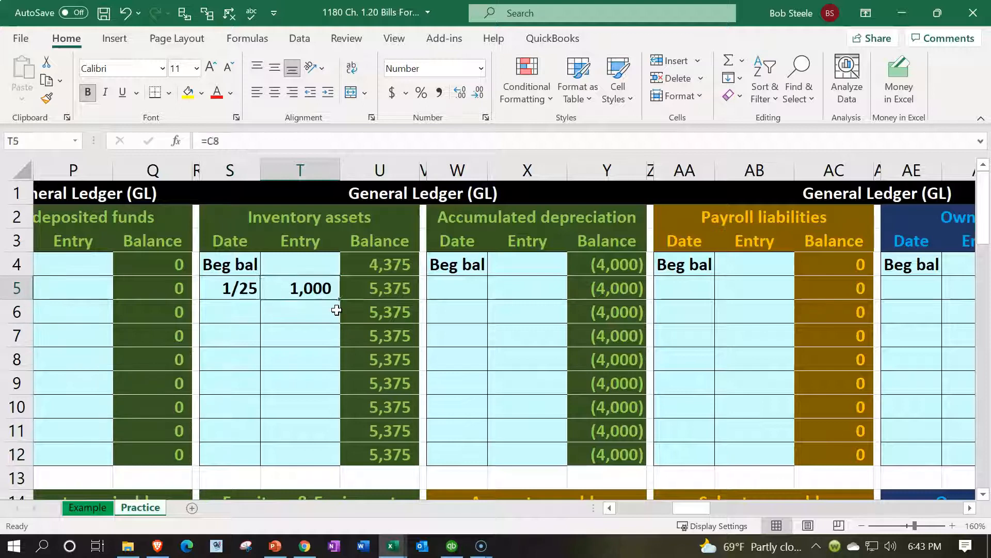
{"action": "key", "text": "Right"}
{"action": "key", "text": "Up"}
{"action": "key", "text": "Left"}
{"action": "key", "text": "Down"}
{"action": "key", "text": "Right"}
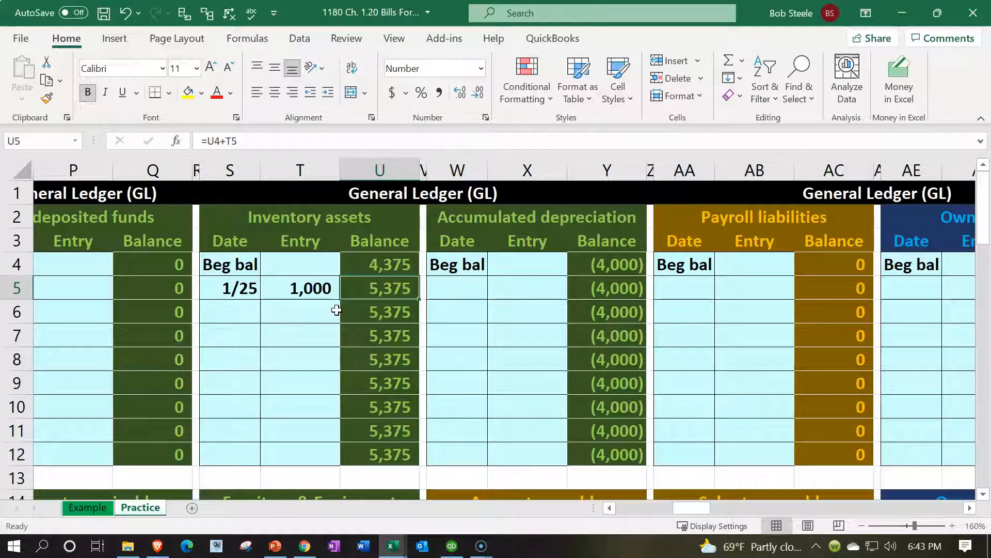
- Move across the receivable and Vendor 1 ledgers to Vendor 3 and the Inventory subsidiary ledger
{"action": "key", "text": "Right"}
{"action": "key", "text": "Right"}
{"action": "key", "text": "Right"}
{"action": "key", "text": "Right"}
{"action": "key", "text": "Right"}
{"action": "key", "text": "Right"}
{"action": "key", "text": "Right"}
{"action": "key", "text": "Right"}
{"action": "key", "text": "Right"}
{"action": "key", "text": "Right"}
{"action": "key", "text": "Right"}
{"action": "key", "text": "Right"}
{"action": "key", "text": "Right"}
{"action": "key", "text": "Right"}
{"action": "key", "text": "Right"}
{"action": "key", "text": "Right"}
{"action": "key", "text": "Right"}
{"action": "key", "text": "Right"}
{"action": "key", "text": "Right"}
{"action": "key", "text": "Right"}
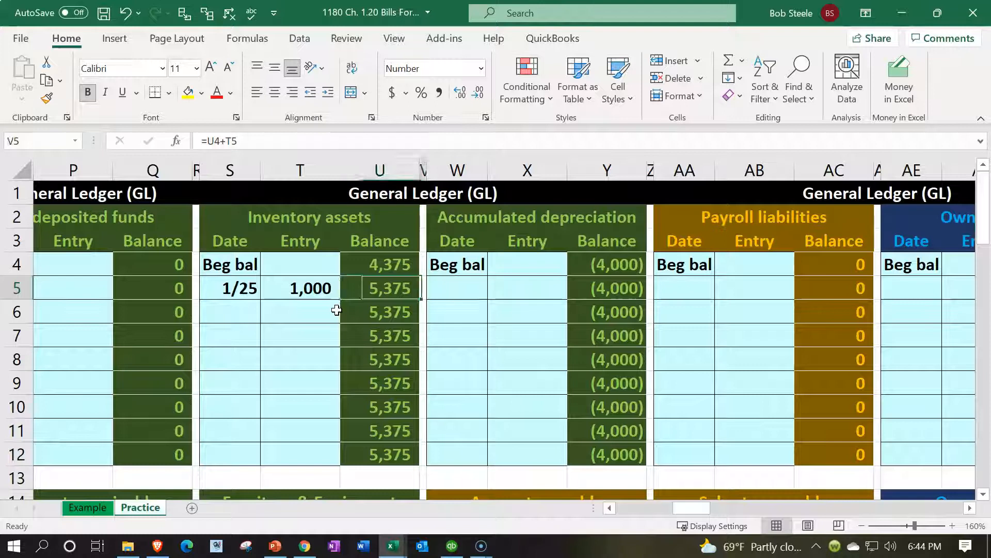
{"action": "key", "text": "Right"}
{"action": "key", "text": "Right"}
{"action": "key", "text": "Right"}
{"action": "key", "text": "Right"}
{"action": "key", "text": "Right"}
{"action": "key", "text": "Right"}
{"action": "key", "text": "Right"}
{"action": "key", "text": "Right"}
{"action": "key", "text": "Right"}
{"action": "key", "text": "Right"}
{"action": "key", "text": "Right"}
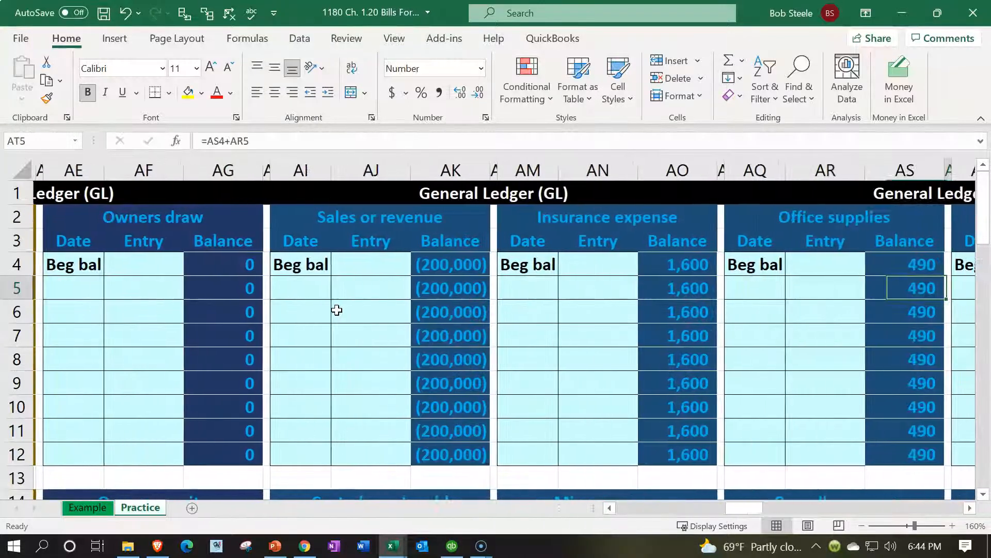
{"action": "key", "text": "Right"}
{"action": "key", "text": "Right"}
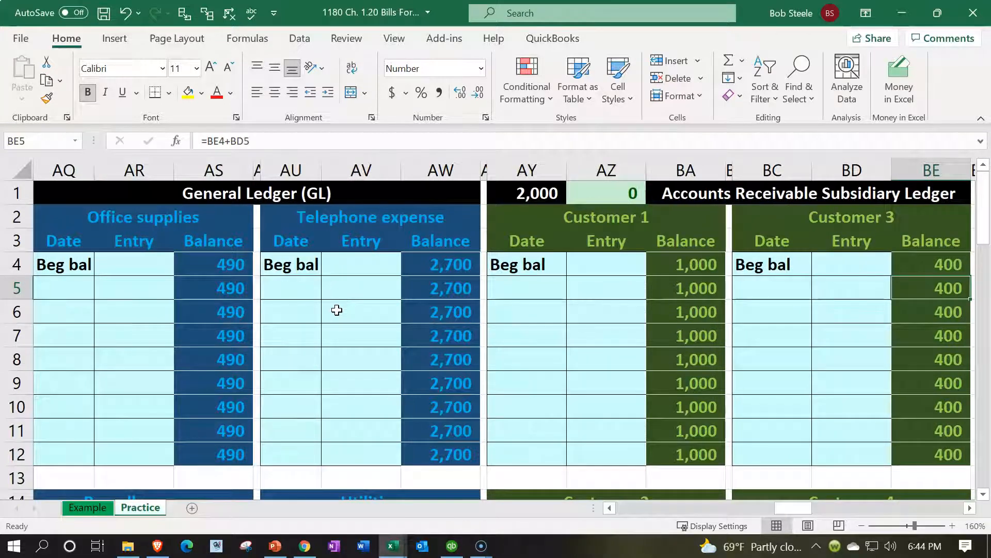
{"action": "key", "text": "Right"}
{"action": "key", "text": "Right"}
{"action": "key", "text": "Right"}
{"action": "key", "text": "Right"}
{"action": "key", "text": "Right"}
{"action": "key", "text": "Right"}
{"action": "key", "text": "Right"}
{"action": "key", "text": "Right"}
{"action": "key", "text": "Right"}
{"action": "key", "text": "Right"}
{"action": "key", "text": "Right"}
{"action": "key", "text": "Right"}
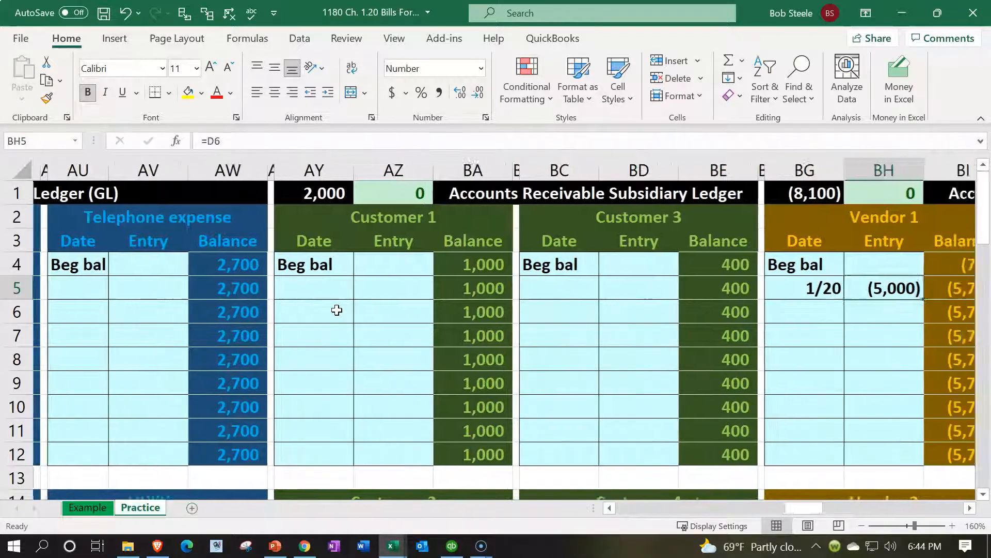
{"action": "key", "text": "Right"}
{"action": "key", "text": "Right"}
{"action": "key", "text": "Right"}
{"action": "key", "text": "Right"}
{"action": "key", "text": "Right"}
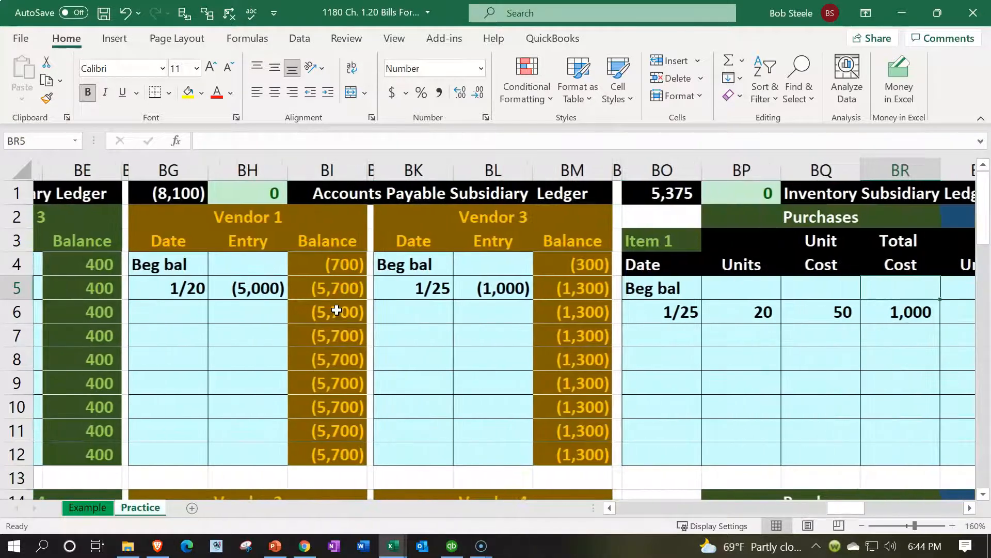